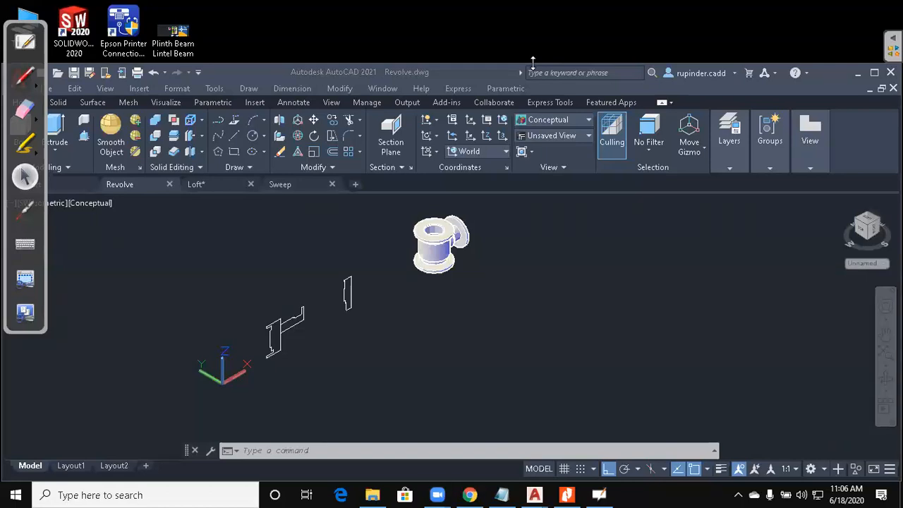
# Maximize the AutoCAD window and move the floating annotation toolbar out of the way, collapsed beside the drawing area.
pyautogui.click(875, 76)
pyautogui.click(875, 74)
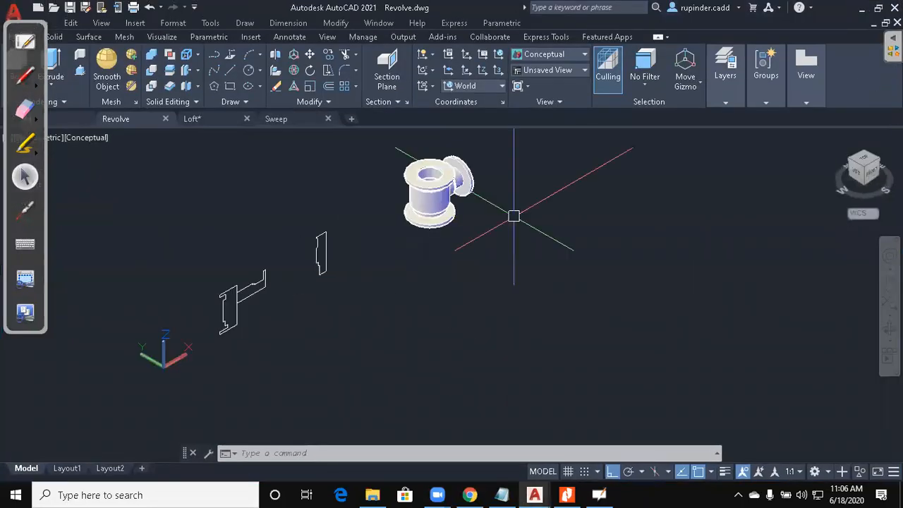
pyautogui.moveTo(29, 27); pyautogui.dragTo(873, 137)
pyautogui.click(616, 295)
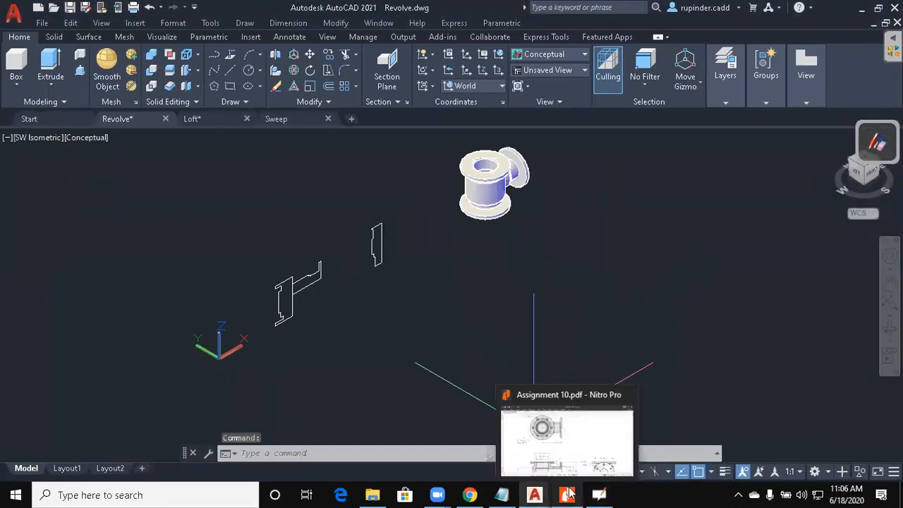
pyautogui.moveTo(518, 348); pyautogui.dragTo(491, 336, button='middle')
pyautogui.moveTo(546, 332); pyautogui.dragTo(496, 324, button='middle')
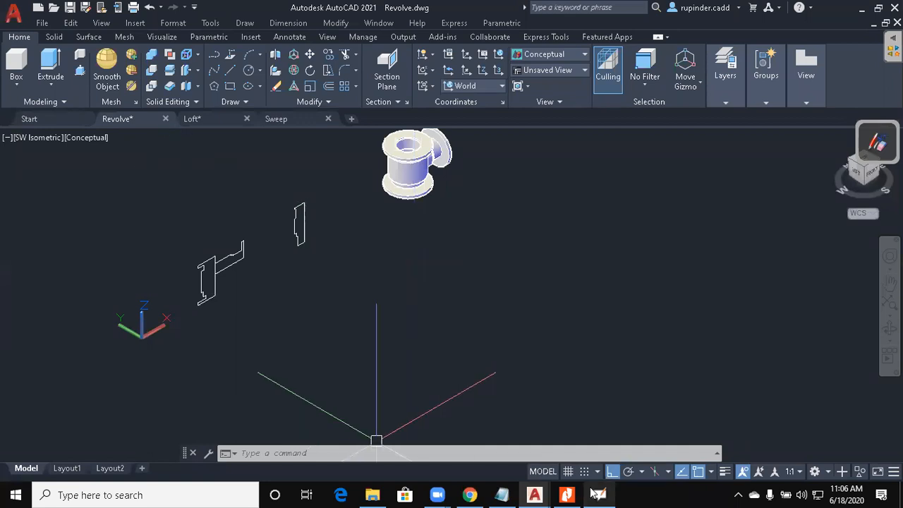
# Switch to Assignment 10.pdf in Nitro Pro and examine the flanged part's plan, section A-A and side view, returning to AutoCAD.
pyautogui.click(567, 495)
pyautogui.scroll(-5, 280, 233)
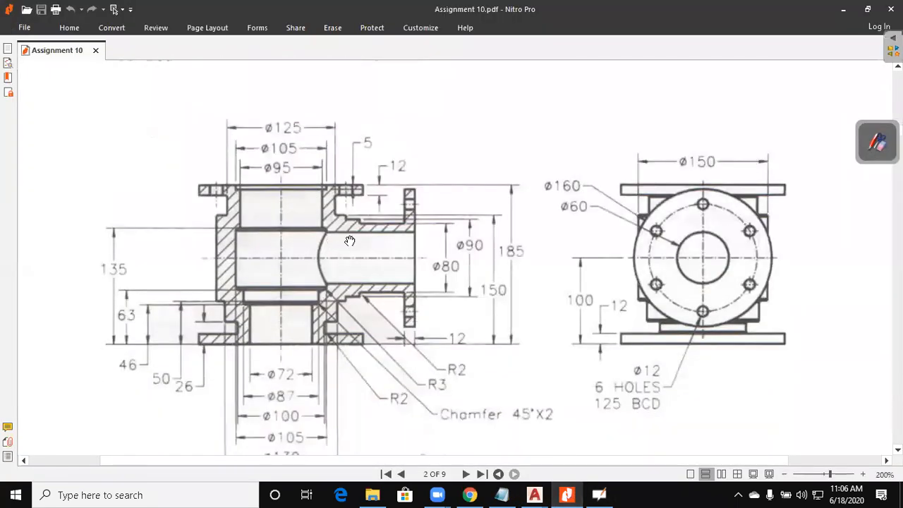
pyautogui.scroll(5, 432, 268)
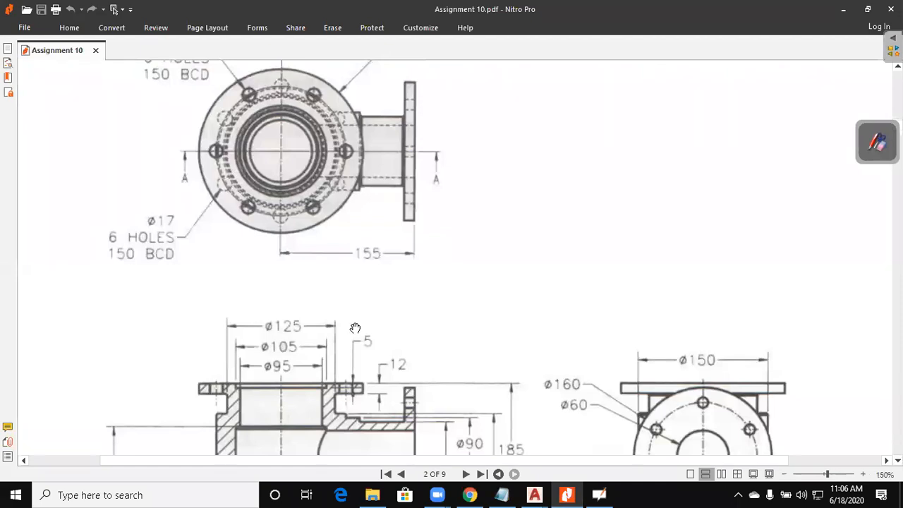
pyautogui.keyDown('ctrl'); pyautogui.scroll(-1, 355, 329); pyautogui.keyUp('ctrl')
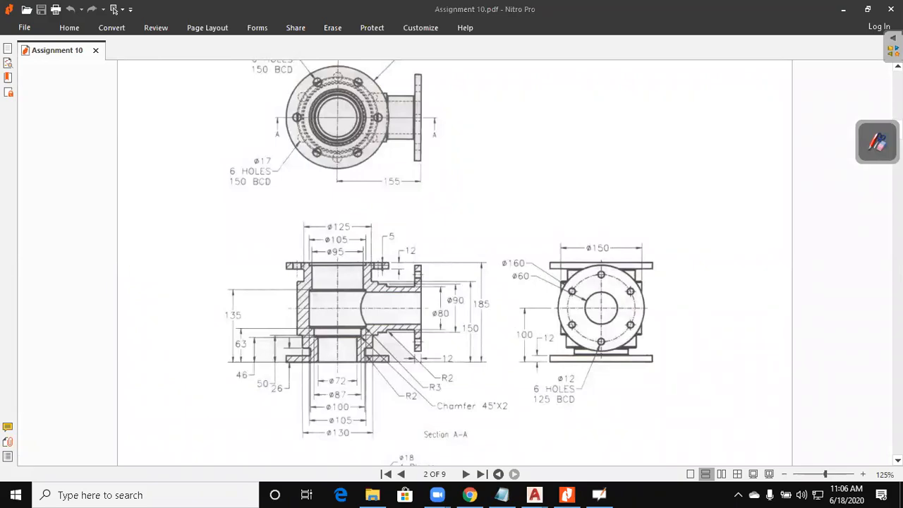
pyautogui.click(844, 9)
# Set the visual style of the Revolve drawing to Wireframe.
pyautogui.moveTo(779, 259); pyautogui.dragTo(487, 320, button='middle')
pyautogui.write('vs')
pyautogui.press('Return')
pyautogui.write('w')
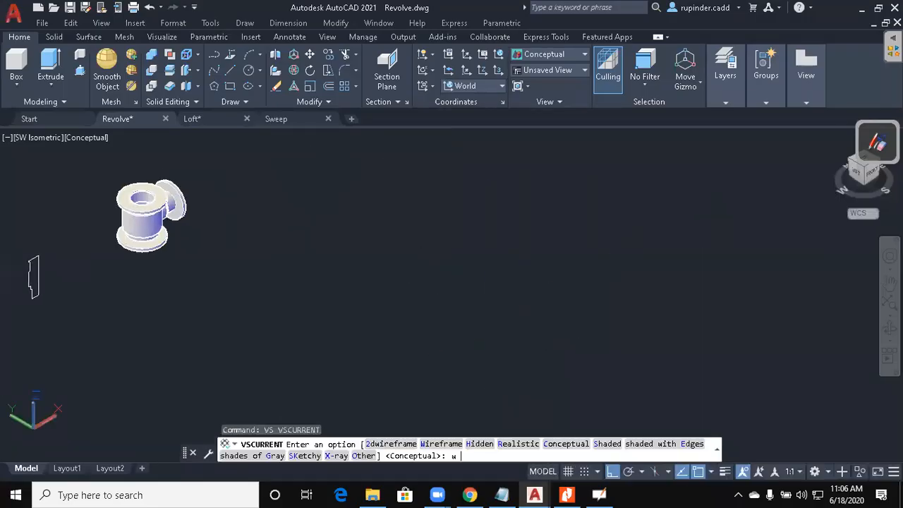
pyautogui.press('Return')
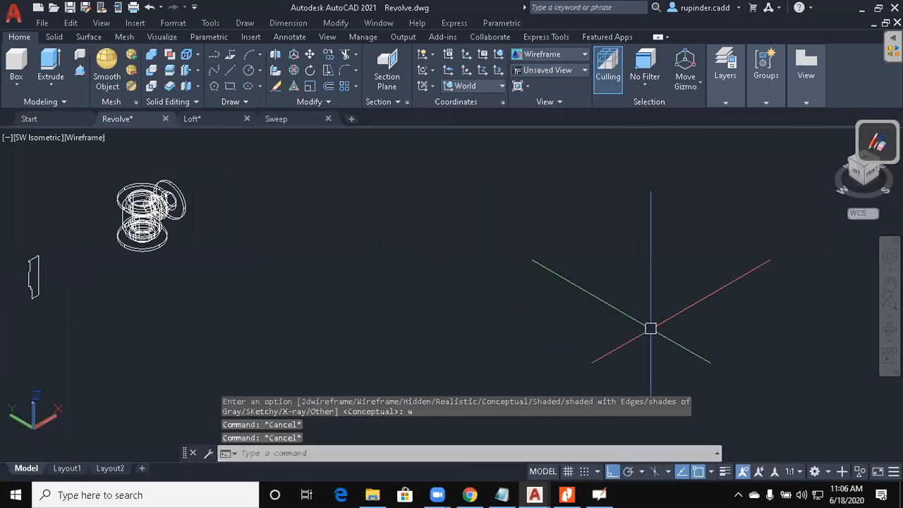
pyautogui.click(565, 272)
pyautogui.press('Escape')
pyautogui.press('Escape')
# Switch the drawing to the Front view.
pyautogui.hotkey('alt', 'v')
pyautogui.press('3')
pyautogui.press('f')
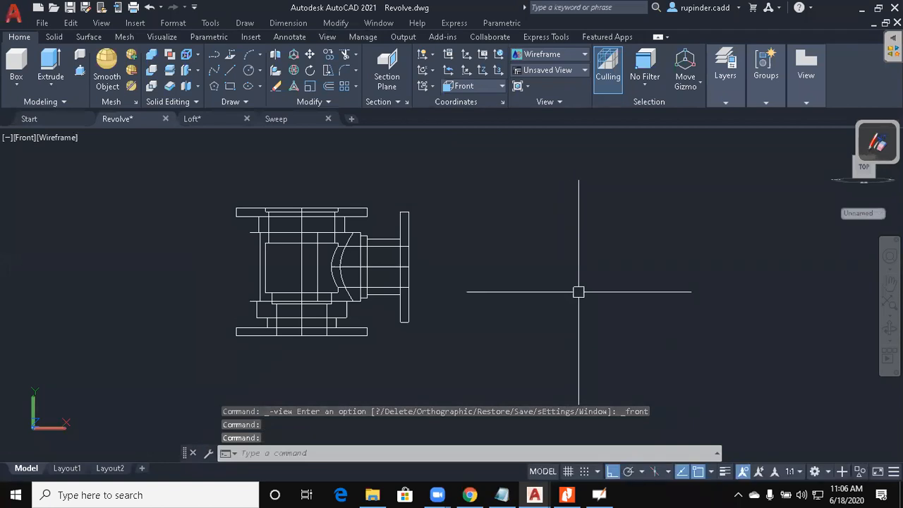
pyautogui.press('Escape')
pyautogui.press('Escape')
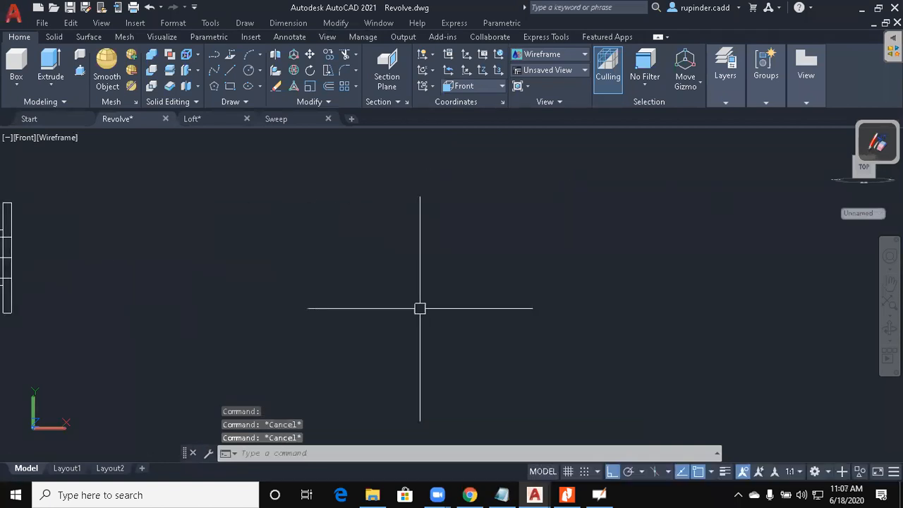
# Start a polyline in the empty area beside the flanged part with a long vertical edge, a top edge running left and a short drop.
pyautogui.write('pl')
pyautogui.press('Return')
pyautogui.scroll(1, 528, 334)
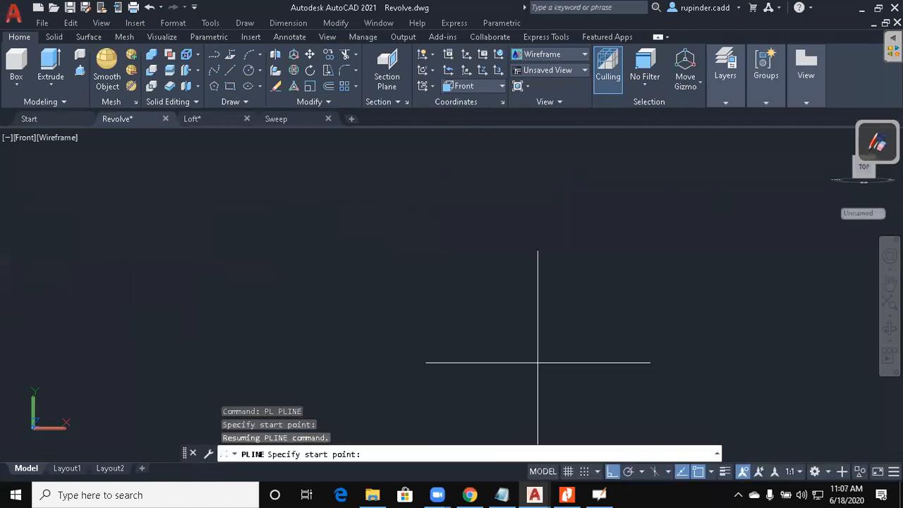
pyautogui.click(606, 372)
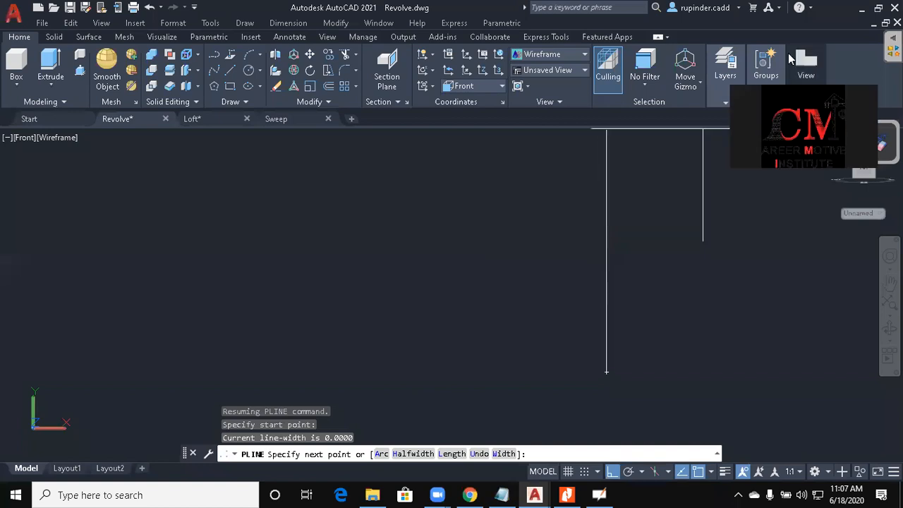
pyautogui.moveTo(803, 105)
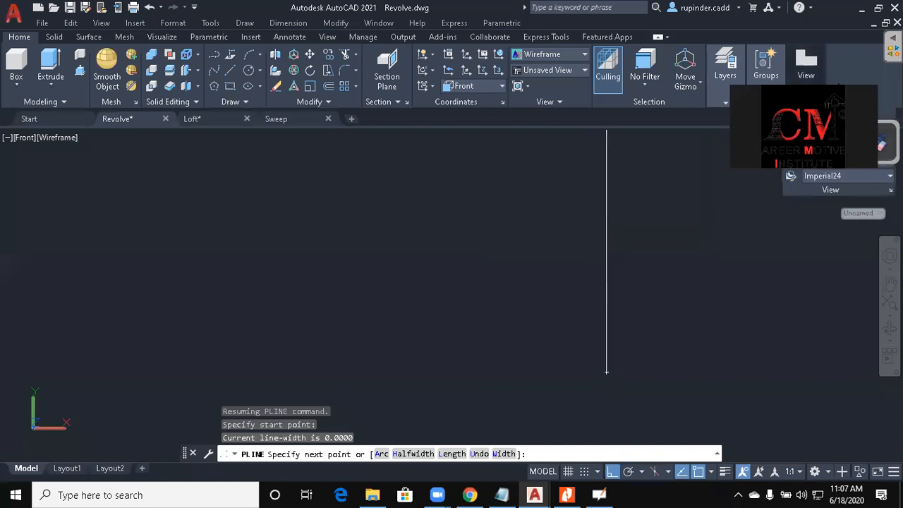
pyautogui.click(594, 146)
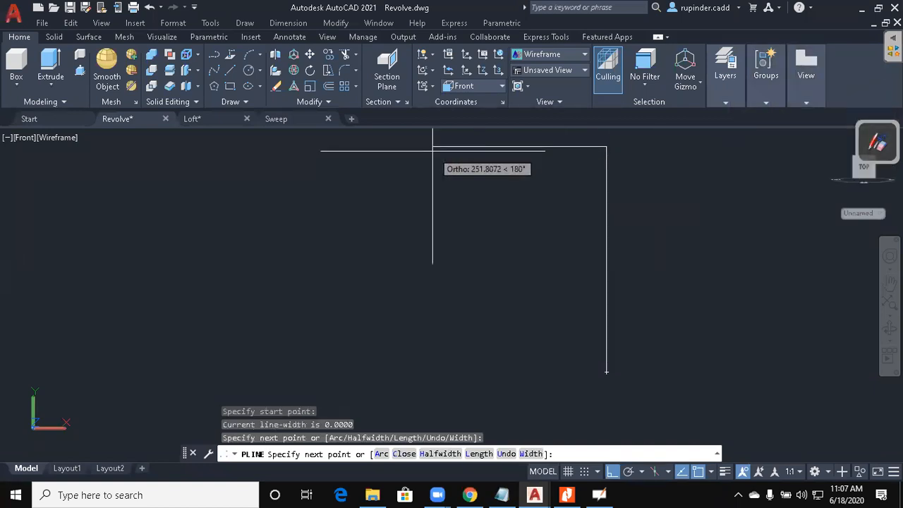
pyautogui.click(490, 164)
pyautogui.click(490, 168)
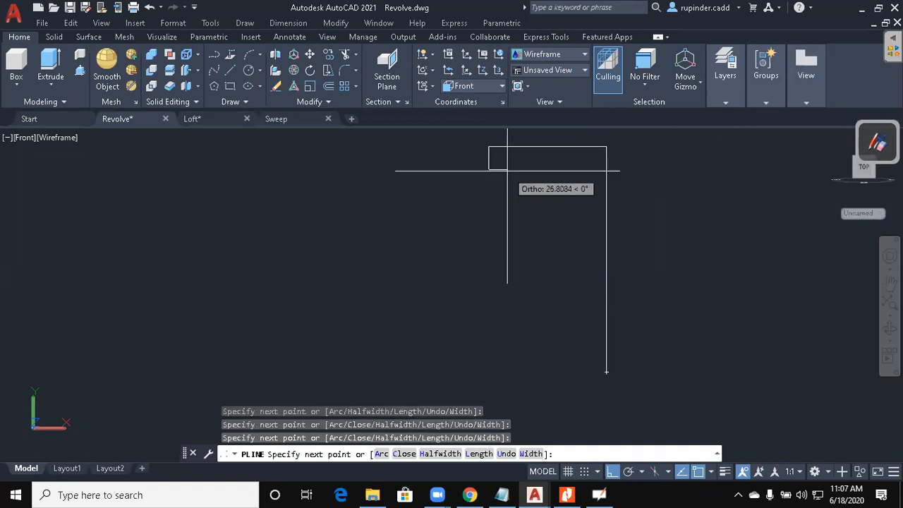
# Continue the polyline from the upper lip with a large arc bulging right, defined by a second point and an end point.
pyautogui.write('as')
pyautogui.press('Return')
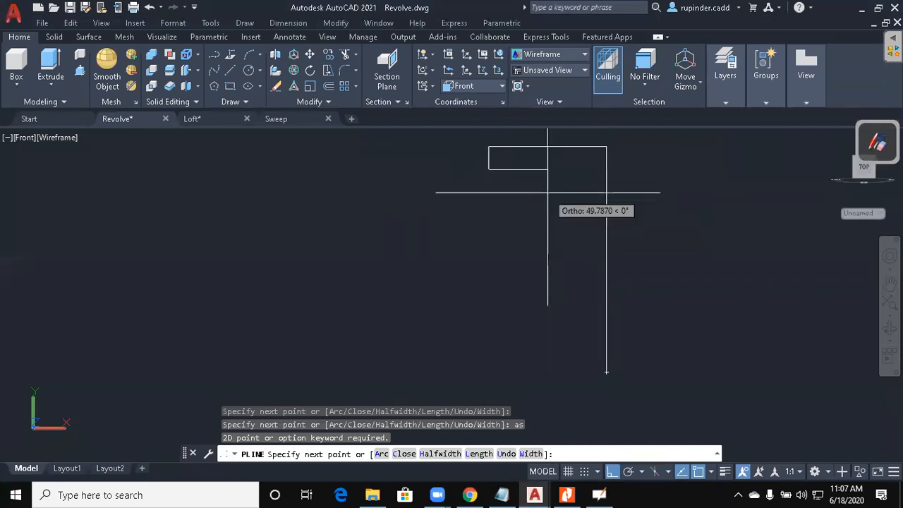
pyautogui.write('a')
pyautogui.press('Return')
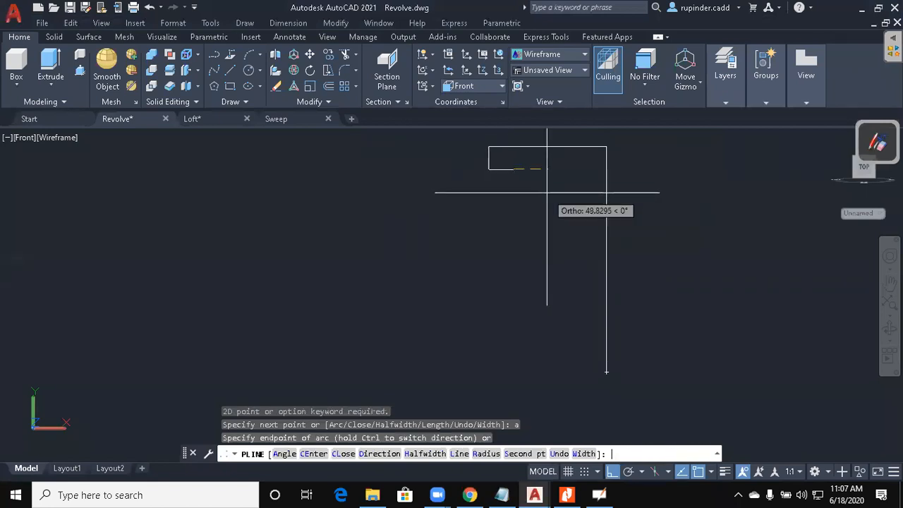
pyautogui.write('s')
pyautogui.press('Return')
pyautogui.click(548, 252)
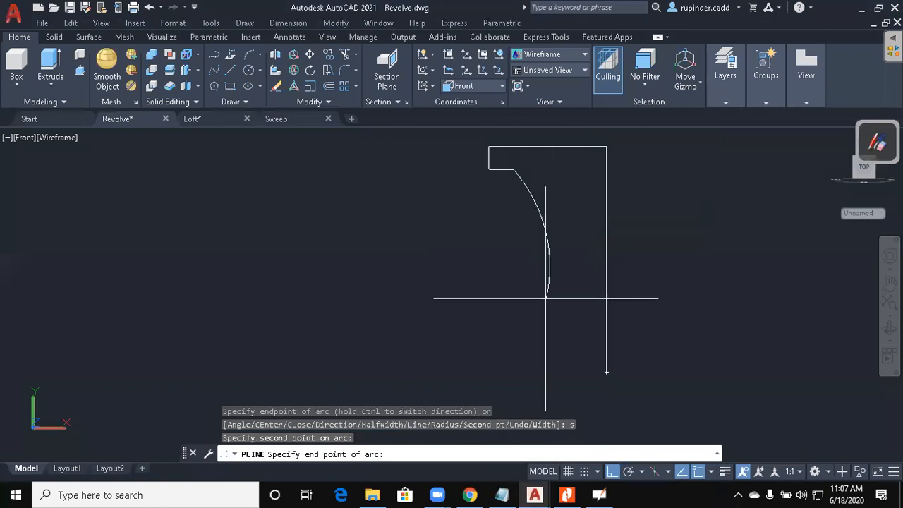
pyautogui.click(546, 298)
# Extend the polyline downward with two smaller tangent arcs below the large arc.
pyautogui.moveTo(546, 298); pyautogui.dragTo(548, 274, button='middle')
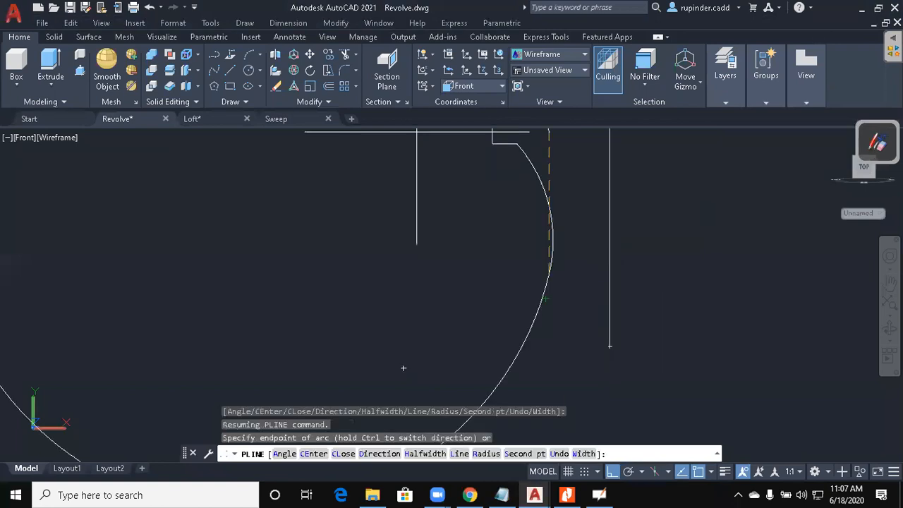
pyautogui.scroll(-6, 454, 183)
pyautogui.scroll(3, 490, 239)
pyautogui.scroll(2, 475, 216)
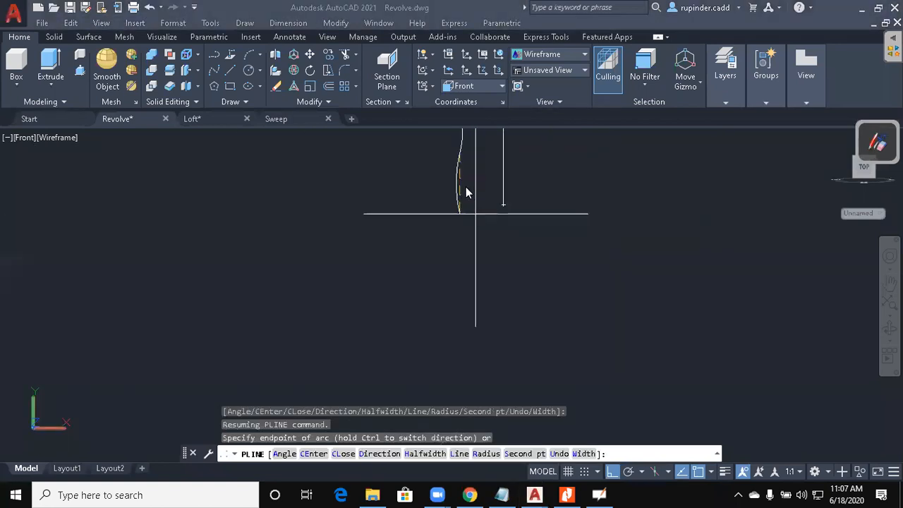
pyautogui.scroll(-5, 468, 191)
pyautogui.click(467, 189)
pyautogui.scroll(4, 462, 179)
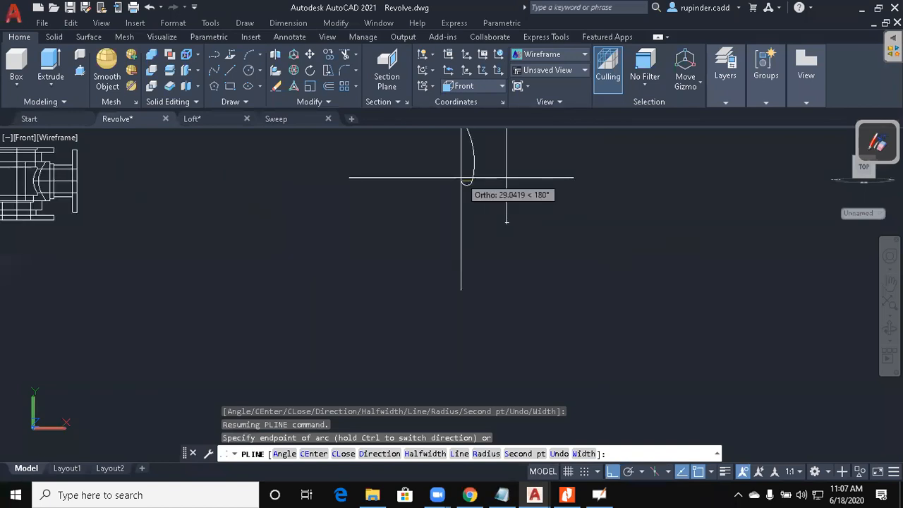
pyautogui.scroll(-1, 484, 218)
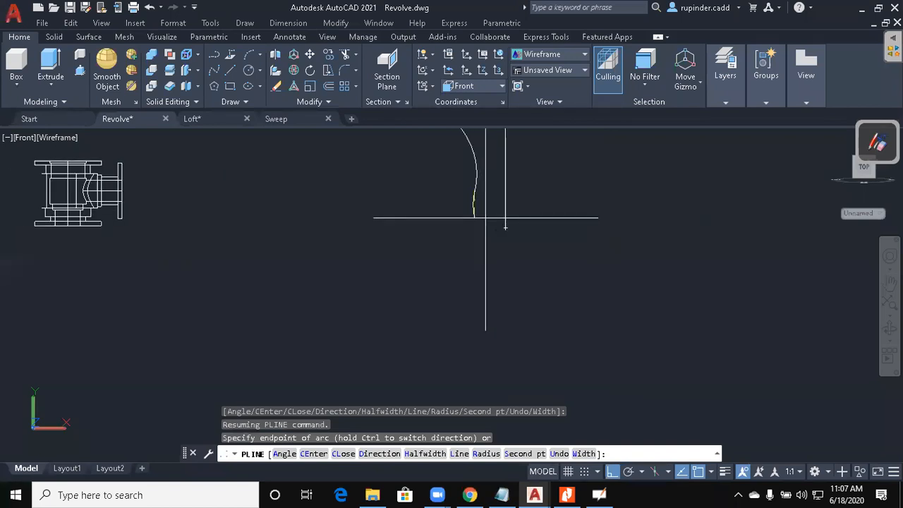
pyautogui.click(486, 219)
pyautogui.scroll(3, 465, 233)
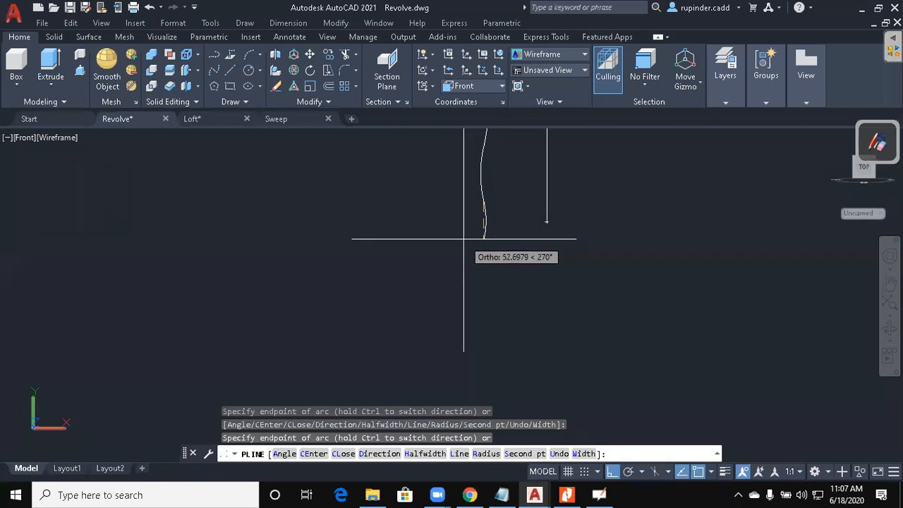
# Switch the polyline back to straight segments and outline the lower lip, ending with a bottom edge about 177 units long.
pyautogui.press('Return')
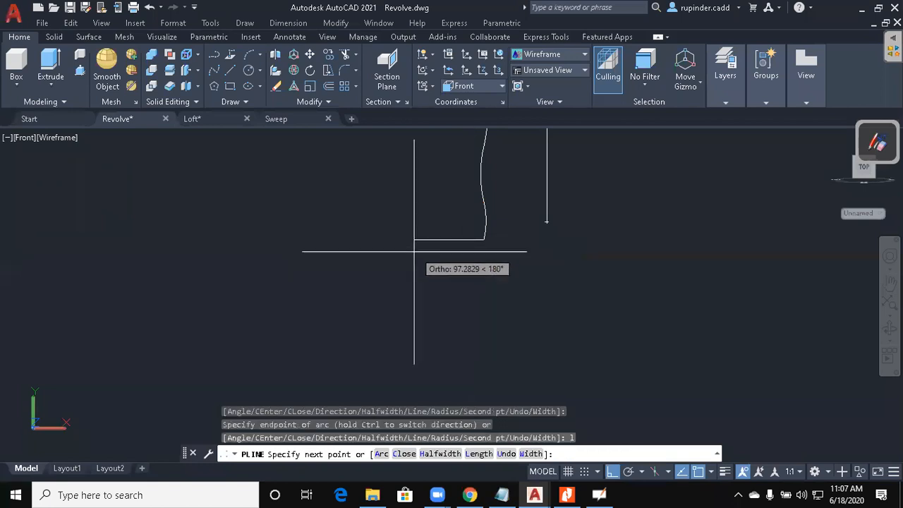
pyautogui.click(416, 239)
pyautogui.click(416, 268)
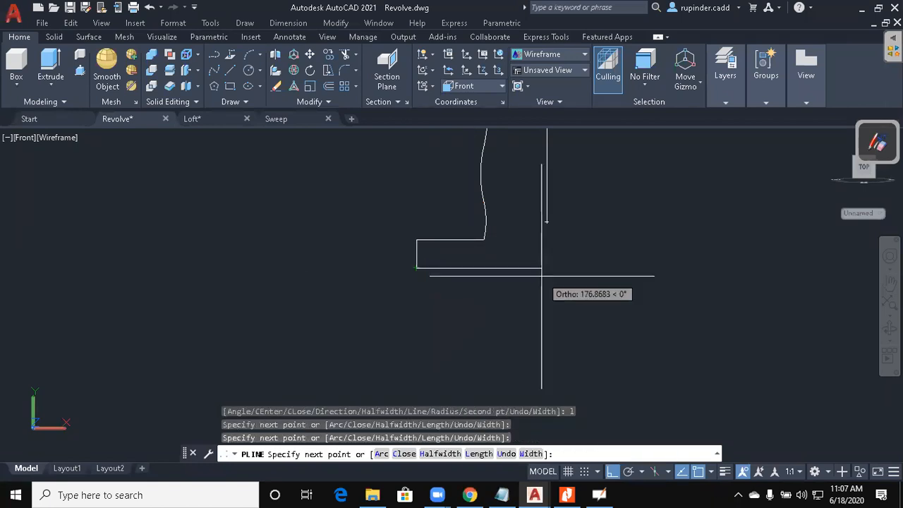
pyautogui.click(542, 268)
pyautogui.press('Escape')
# Fillet the profile's bottom edge with the long vertical edge to close the open corner.
pyautogui.write('f')
pyautogui.press('Return')
pyautogui.click(532, 266)
pyautogui.click(546, 208)
pyautogui.scroll(-3, 565, 243)
pyautogui.press('Return')
pyautogui.press('Escape')
# Stretch the upper arc's midpoint and the vertex at its lower end to the right to deepen the profile's curve.
pyautogui.scroll(3, 493, 254)
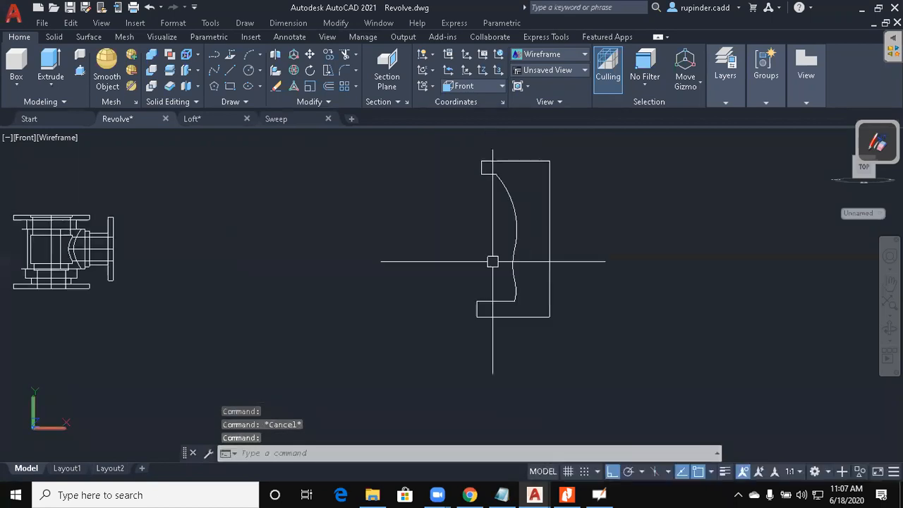
pyautogui.click(494, 234)
pyautogui.scroll(5, 492, 240)
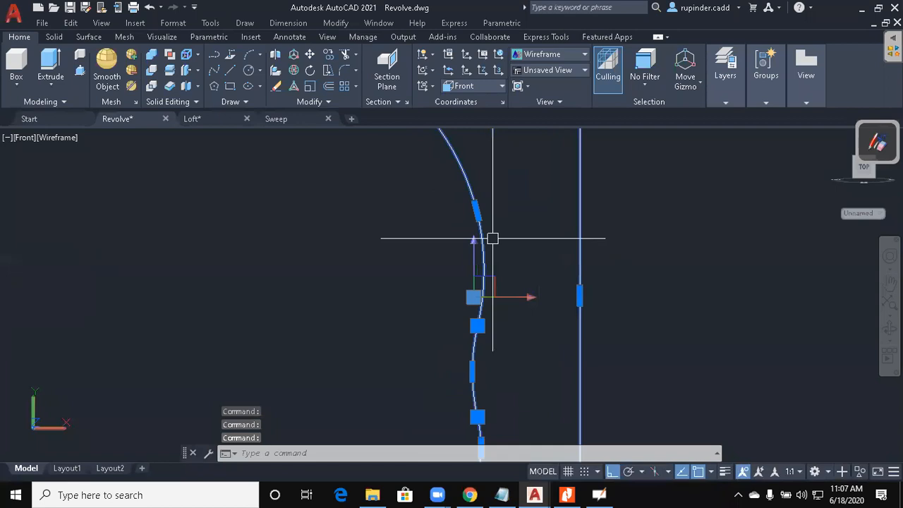
pyautogui.click(476, 208)
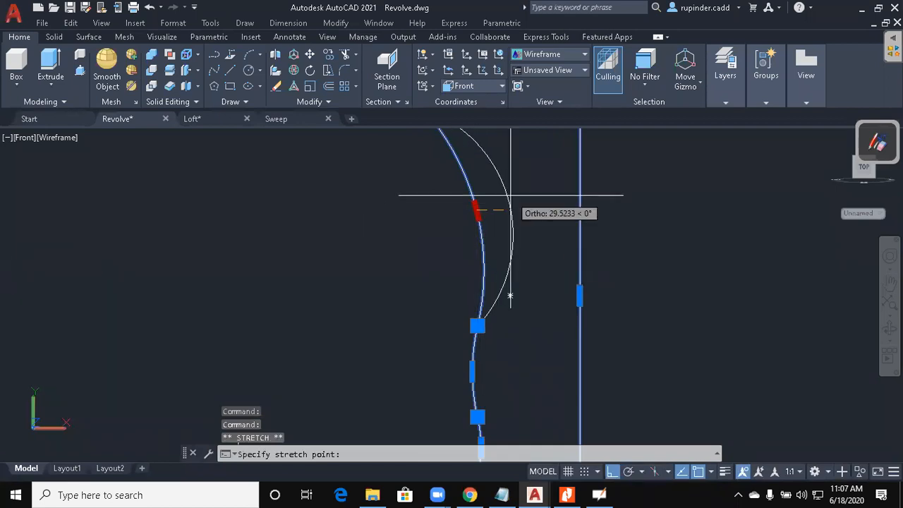
pyautogui.moveTo(504, 210); pyautogui.dragTo(467, 250, button='middle')
pyautogui.click(451, 247)
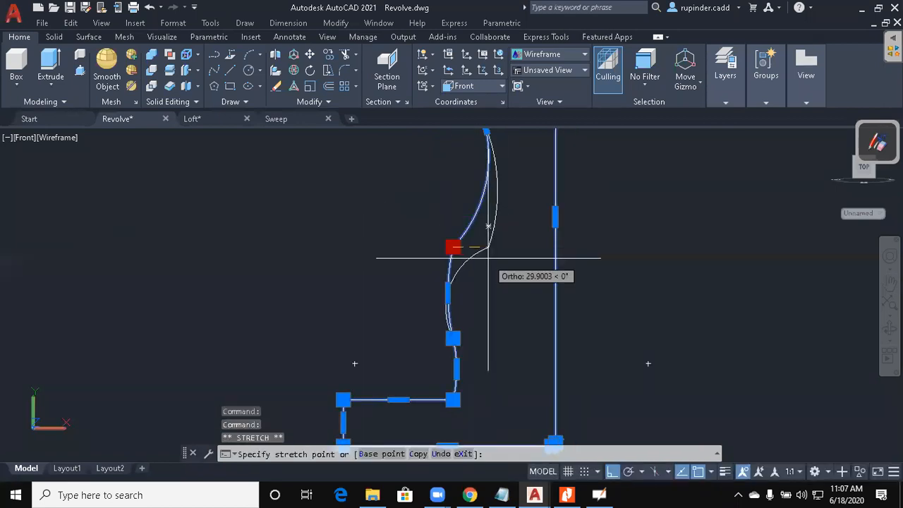
pyautogui.click(484, 254)
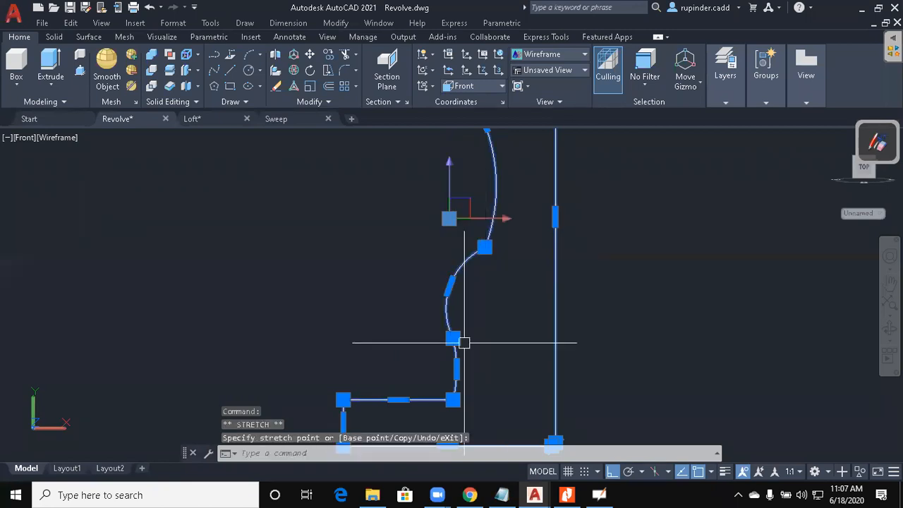
# Stretch the vertices at the lower ends of the two small arcs to the right, forming scalloped curves above the bottom lip.
pyautogui.scroll(3, 464, 343)
pyautogui.click(441, 334)
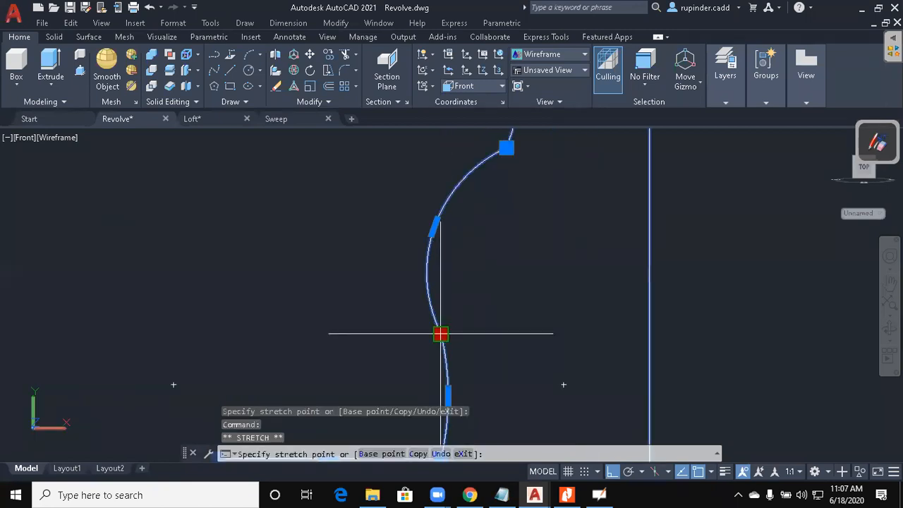
pyautogui.click(488, 331)
pyautogui.scroll(-2, 430, 280)
pyautogui.click(413, 342)
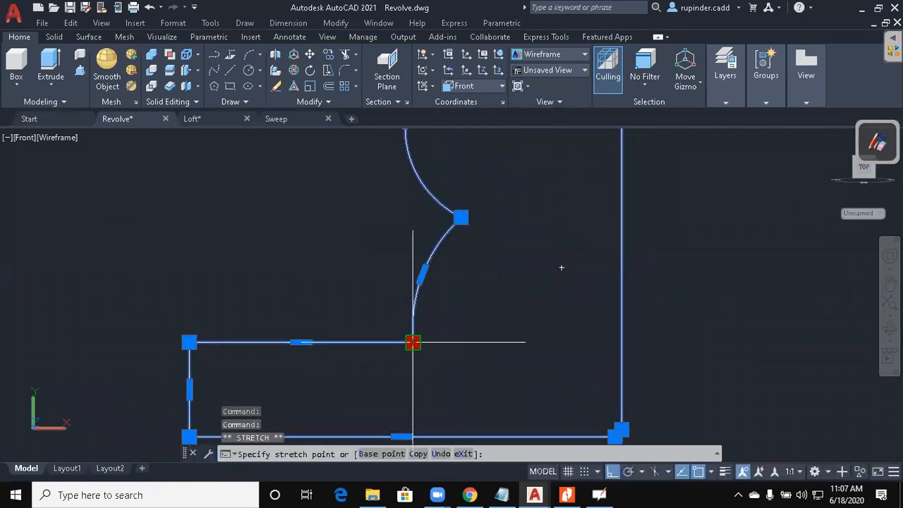
pyautogui.press('Escape')
pyautogui.scroll(-7, 498, 348)
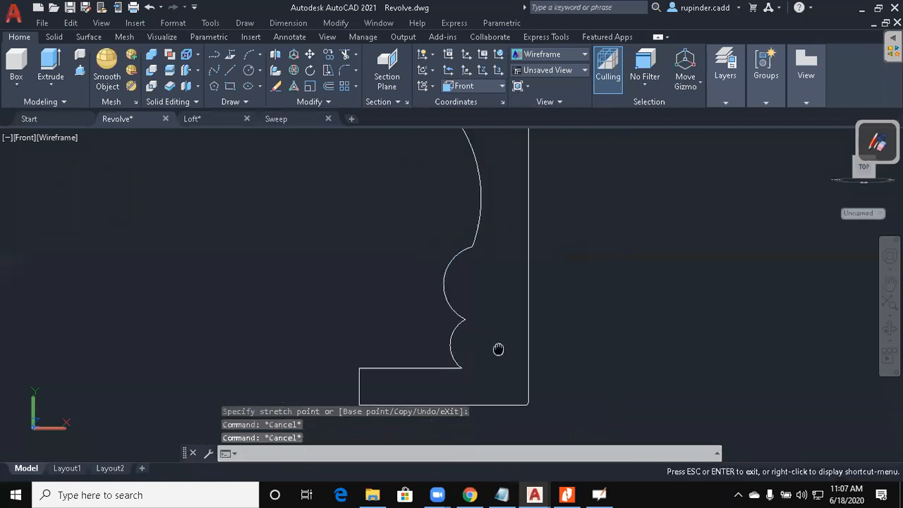
pyautogui.moveTo(555, 352); pyautogui.dragTo(555, 314, button='middle')
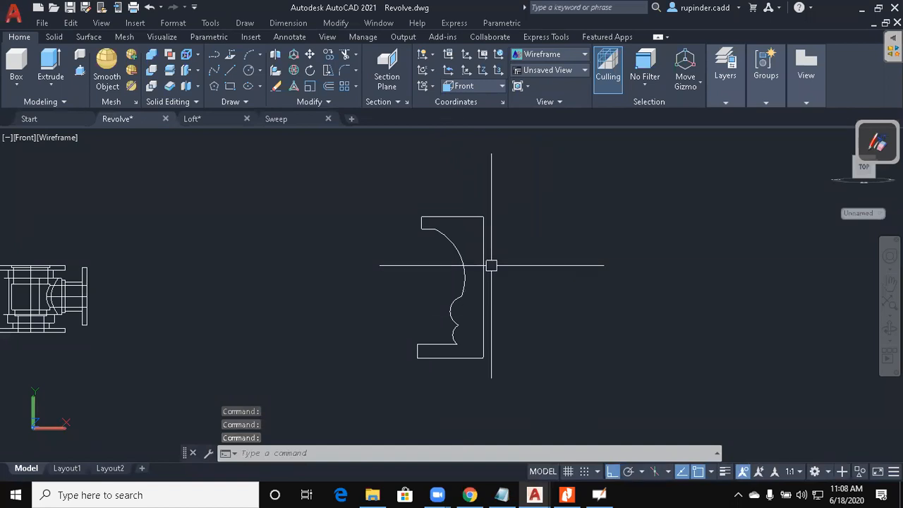
# Switch to the SW Isometric view to show the closed profile in 3D.
pyautogui.click(485, 236)
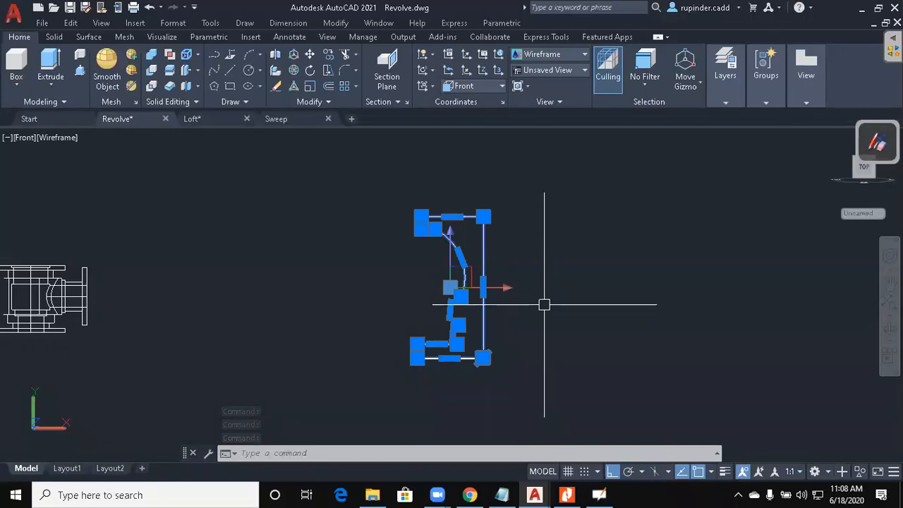
pyautogui.press('Escape')
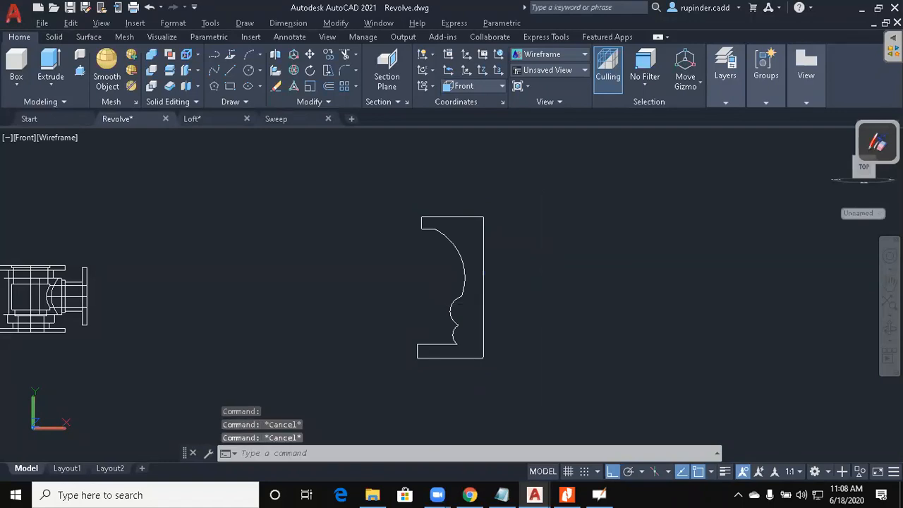
pyautogui.hotkey('alt', 'v')
pyautogui.press('3')
pyautogui.press('s')
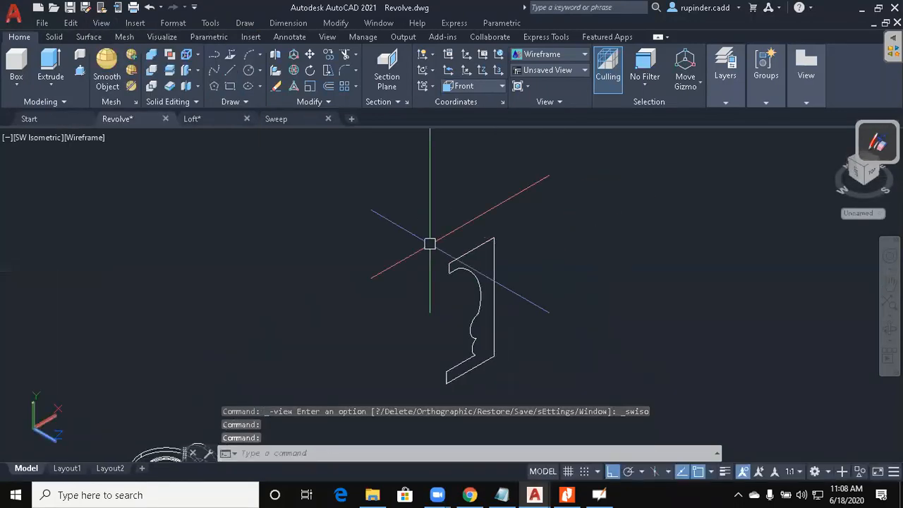
pyautogui.click(488, 281)
pyautogui.press('Escape')
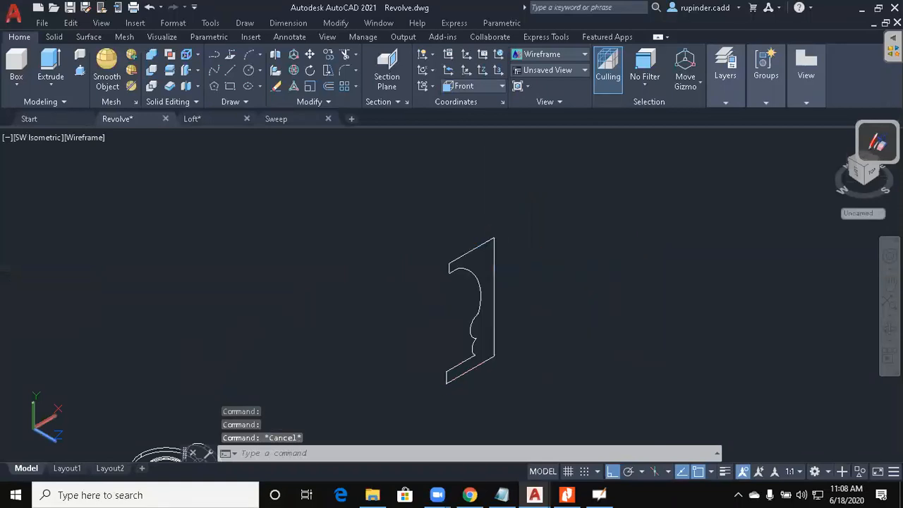
pyautogui.press('Escape')
pyautogui.write('rev')
pyautogui.press('Return')
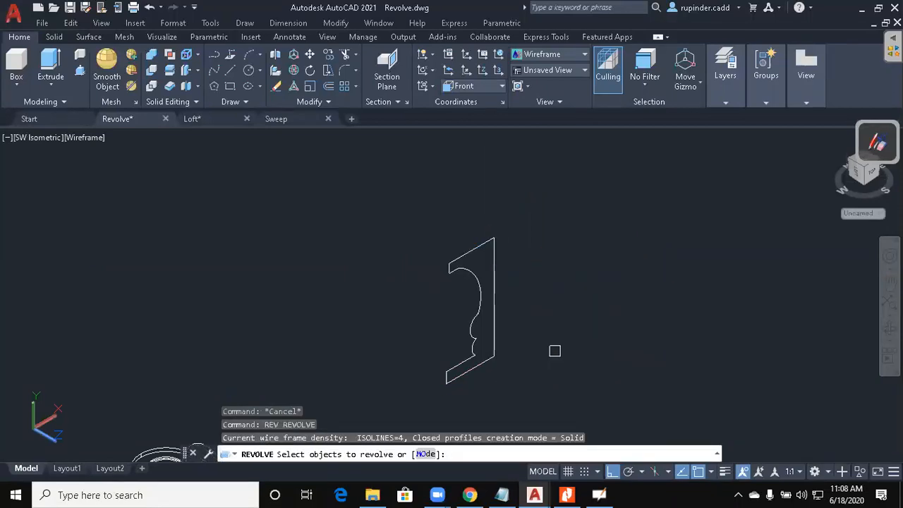
pyautogui.click(50, 85)
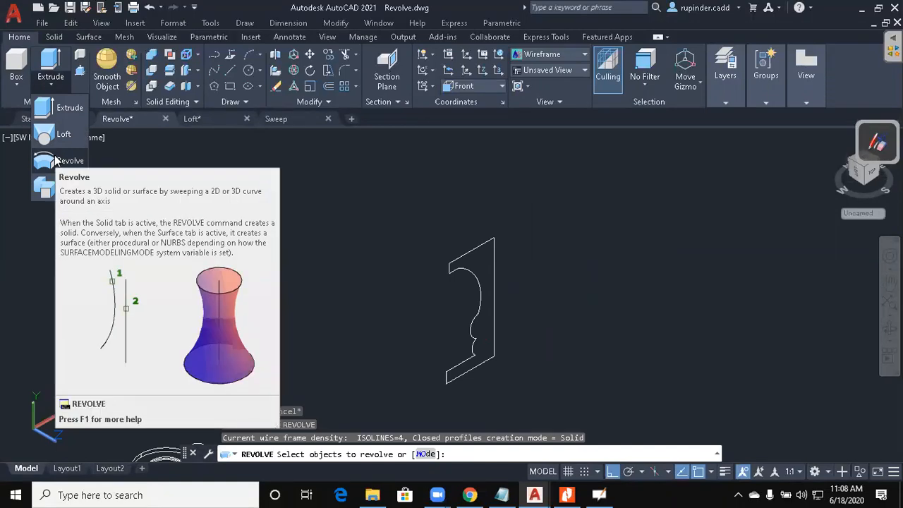
pyautogui.press('Escape')
pyautogui.click(299, 221)
pyautogui.press('Escape')
pyautogui.press('Escape')
# Try to revolve the profile about its long vertical edge, picking the edge's upper and lower ends as the axis.
pyautogui.write('rev')
pyautogui.press('Return')
pyautogui.click(547, 425)
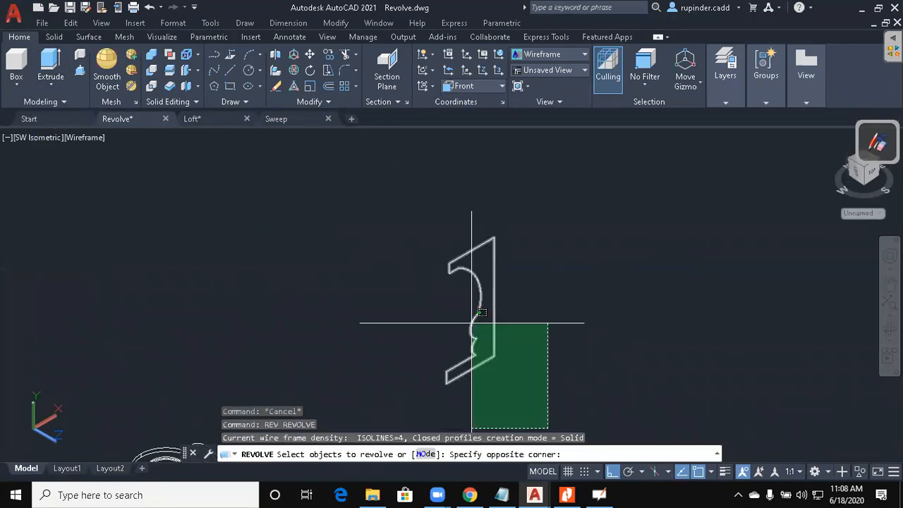
pyautogui.click(480, 317)
pyautogui.press('Return')
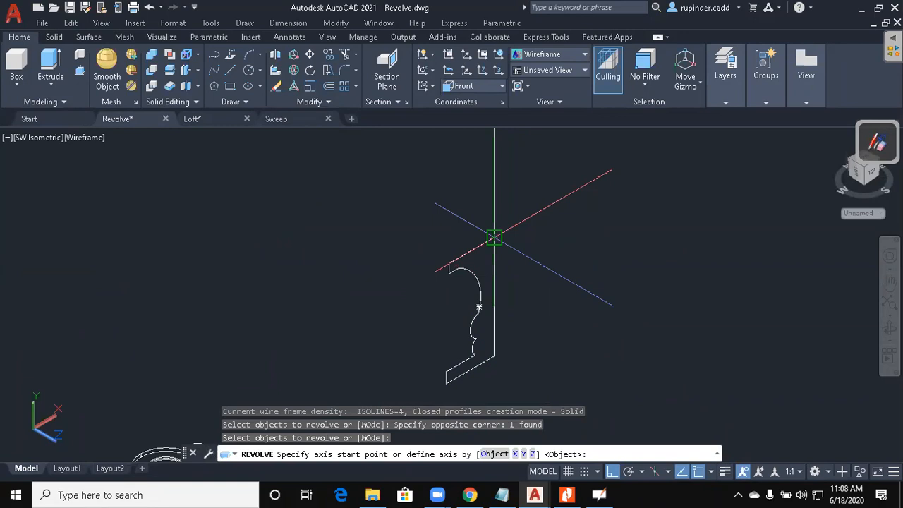
pyautogui.click(494, 237)
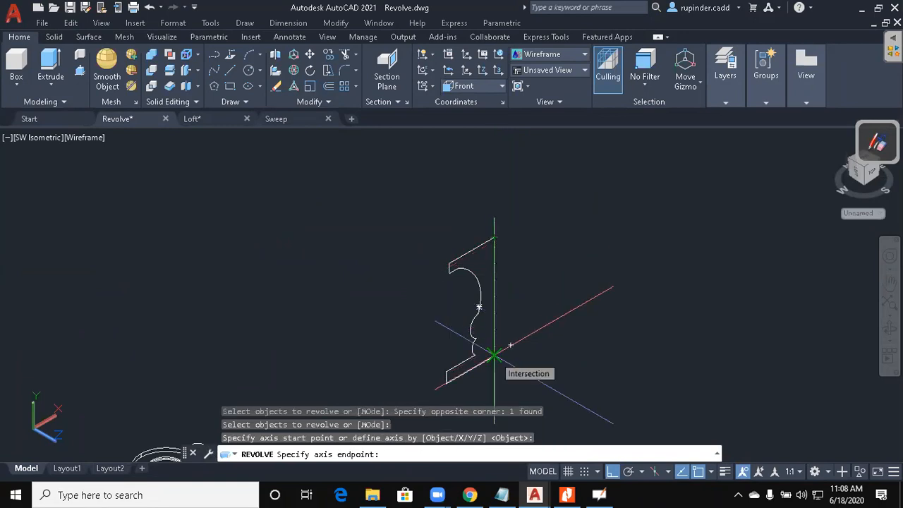
pyautogui.click(494, 355)
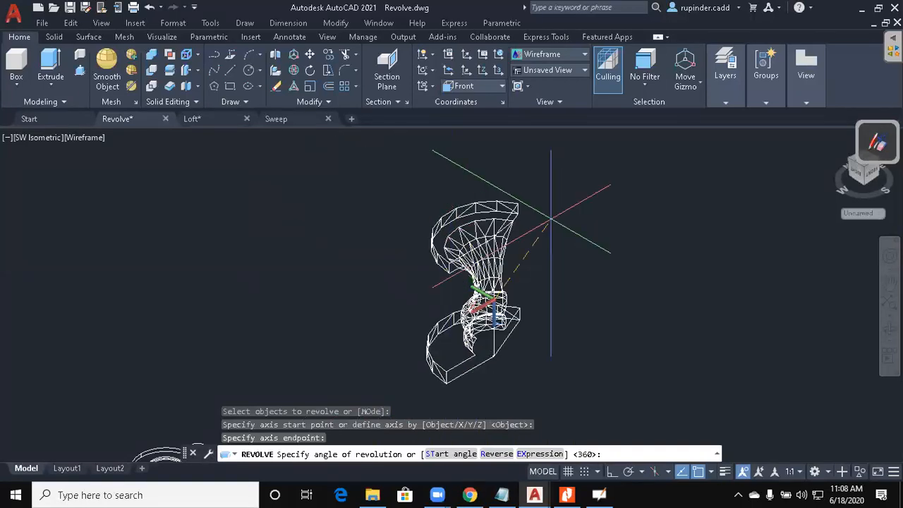
pyautogui.press('Escape')
# Try to revolve the profile about its top edge to preview the shape around that axis.
pyautogui.press('Return')
pyautogui.click(494, 256)
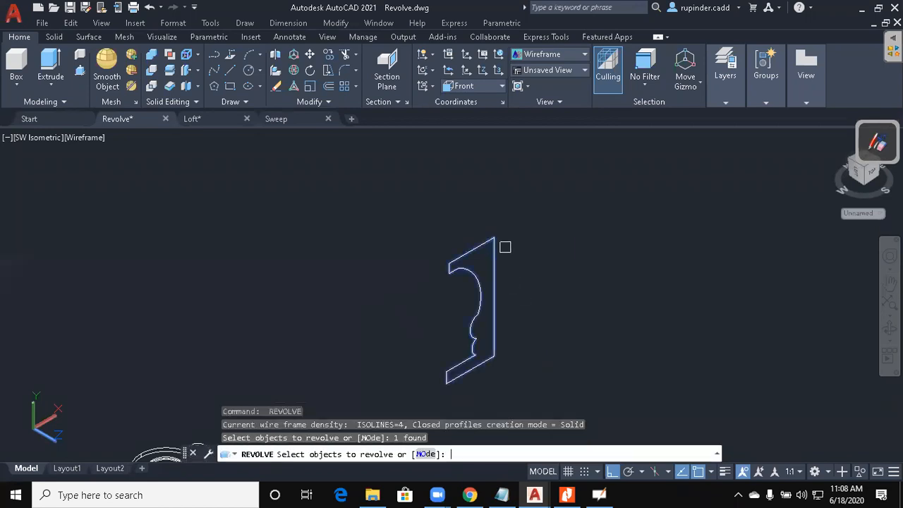
pyautogui.press('Return')
pyautogui.click(494, 240)
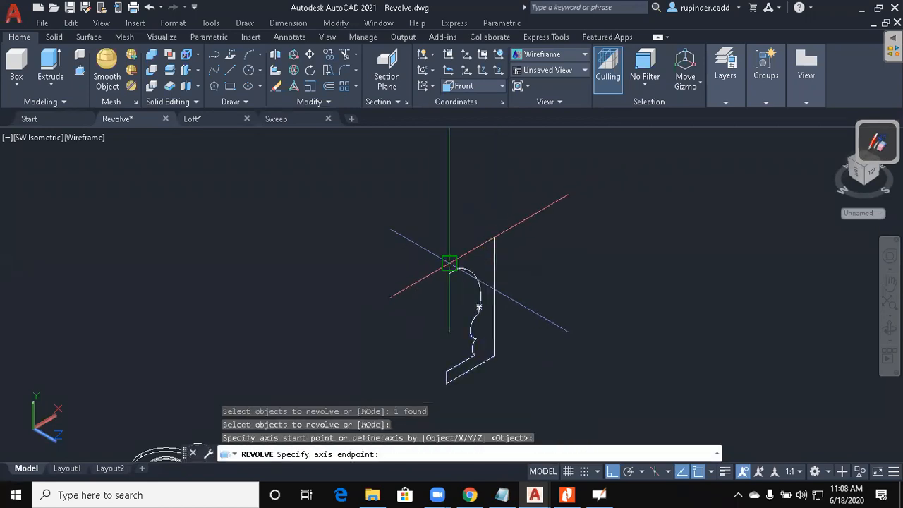
pyautogui.click(449, 264)
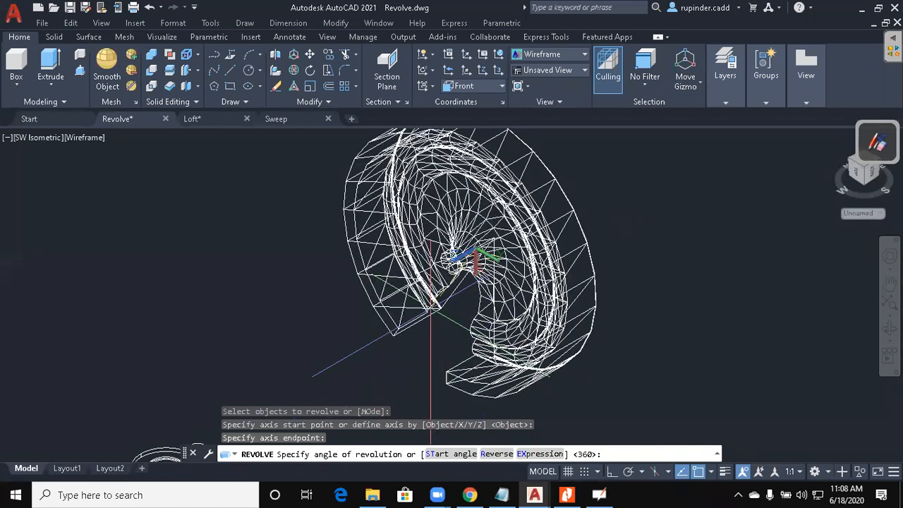
pyautogui.press('Escape')
pyautogui.press('Escape')
pyautogui.press('Escape')
# Revolve the closed profile a full 360 degrees about its long vertical edge to make a solid.
pyautogui.write('r')
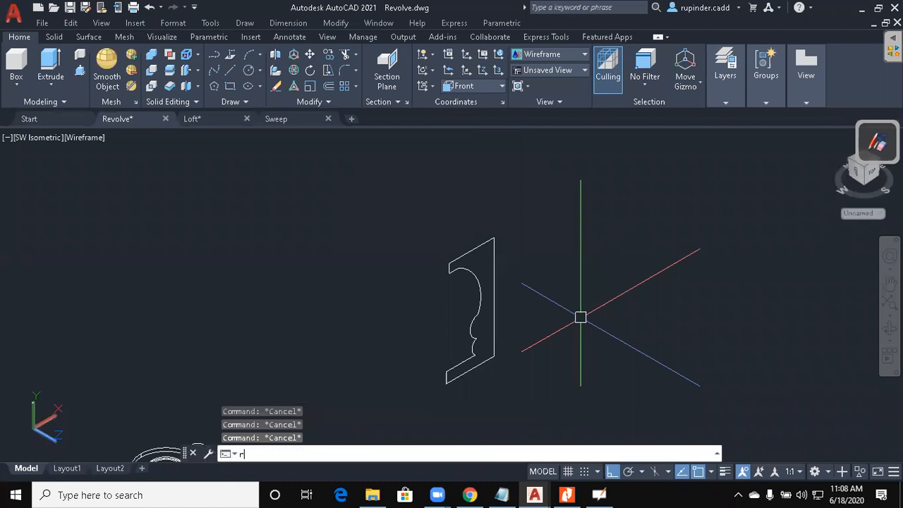
pyautogui.write('ev')
pyautogui.press('Return')
pyautogui.click(530, 366)
pyautogui.click(464, 306)
pyautogui.press('Return')
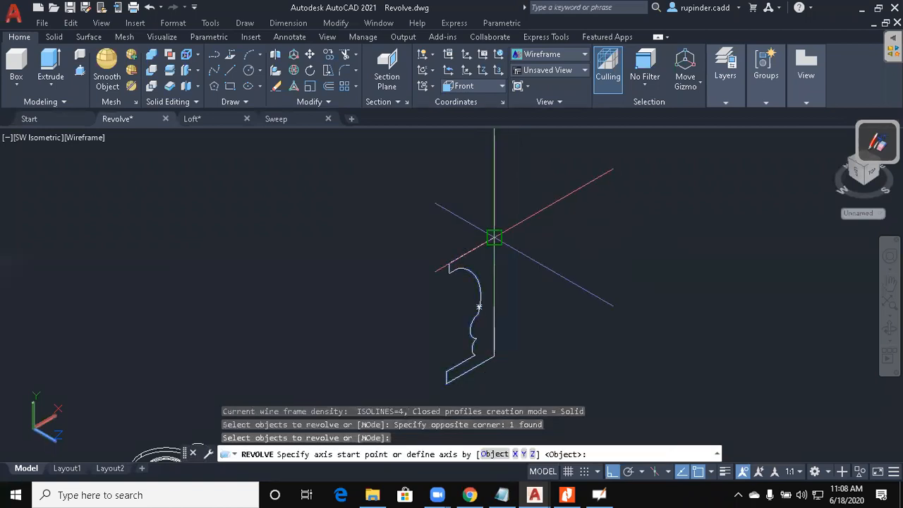
pyautogui.click(495, 238)
pyautogui.click(494, 356)
pyautogui.press('Return')
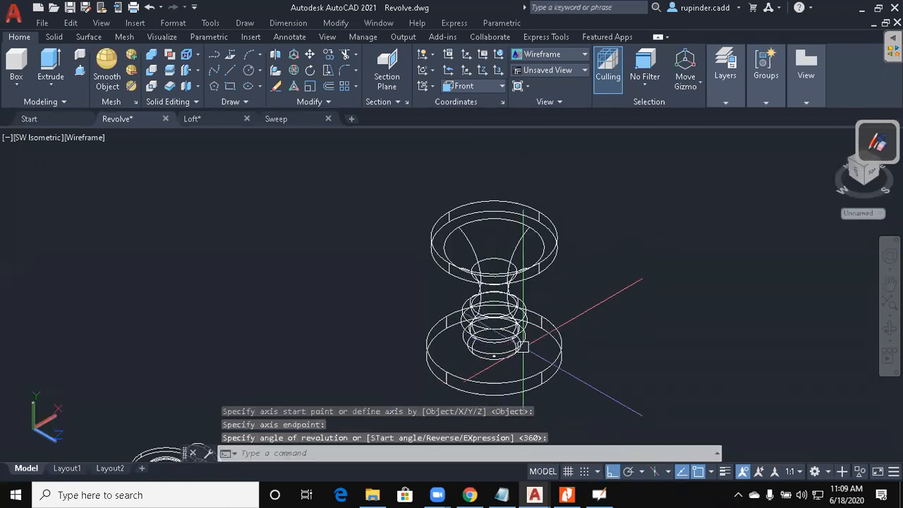
# Set the visual style to Conceptual and orbit slightly around the revolved solid to inspect it.
pyautogui.press('Escape')
pyautogui.press('Escape')
pyautogui.press('Escape')
pyautogui.write('vs')
pyautogui.press('Return')
pyautogui.write('c')
pyautogui.press('Return')
pyautogui.scroll(-2, 581, 348)
pyautogui.keyDown('shift'); pyautogui.moveTo(564, 341); pyautogui.dragTo(529, 339, button='middle'); pyautogui.keyUp('shift')
pyautogui.press('Escape')
pyautogui.moveTo(603, 351); pyautogui.dragTo(539, 339, button='middle')
pyautogui.press('Escape')
# Return to the SW Isometric view to look at the shaded solid beside the other models.
pyautogui.hotkey('alt', 'v')
pyautogui.press('3')
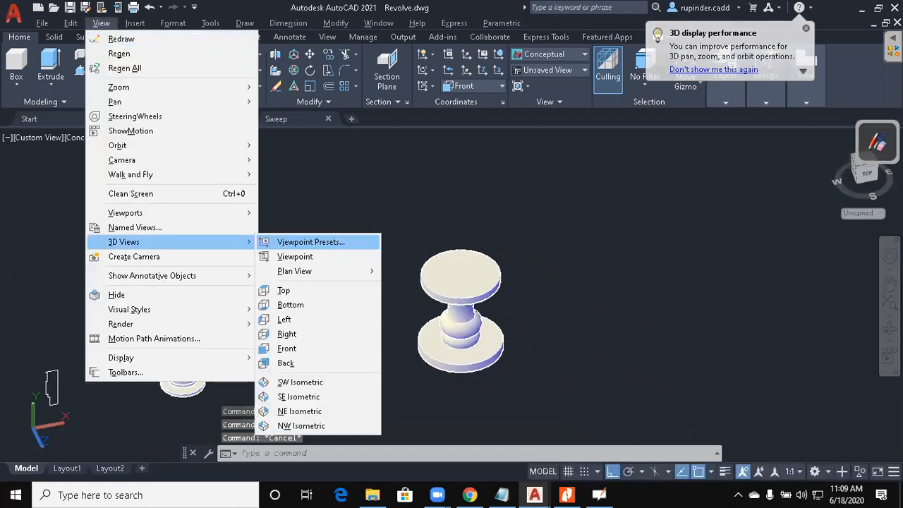
pyautogui.press('s')
pyautogui.moveTo(592, 344); pyautogui.dragTo(486, 363, button='middle')
pyautogui.moveTo(543, 351); pyautogui.dragTo(520, 356, button='middle')
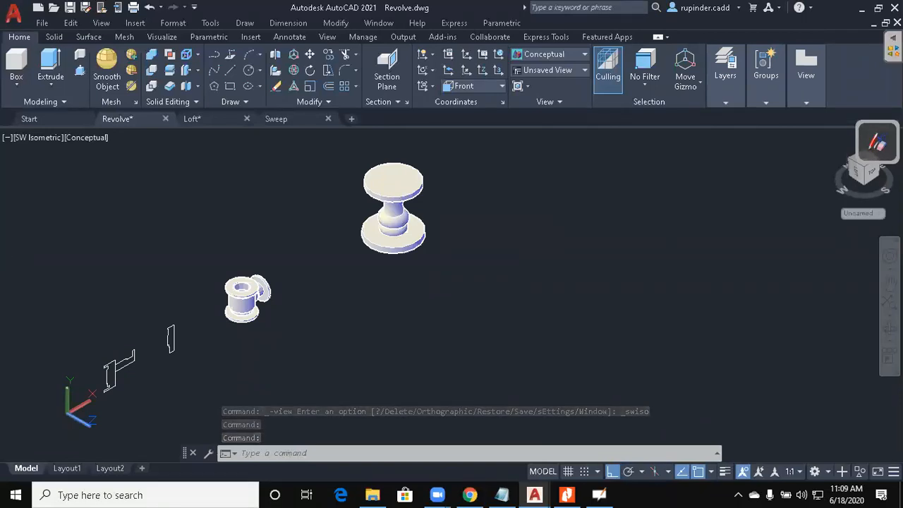
# Switch the drawing to the Front view.
pyautogui.press('Escape')
pyautogui.hotkey('alt', 'v')
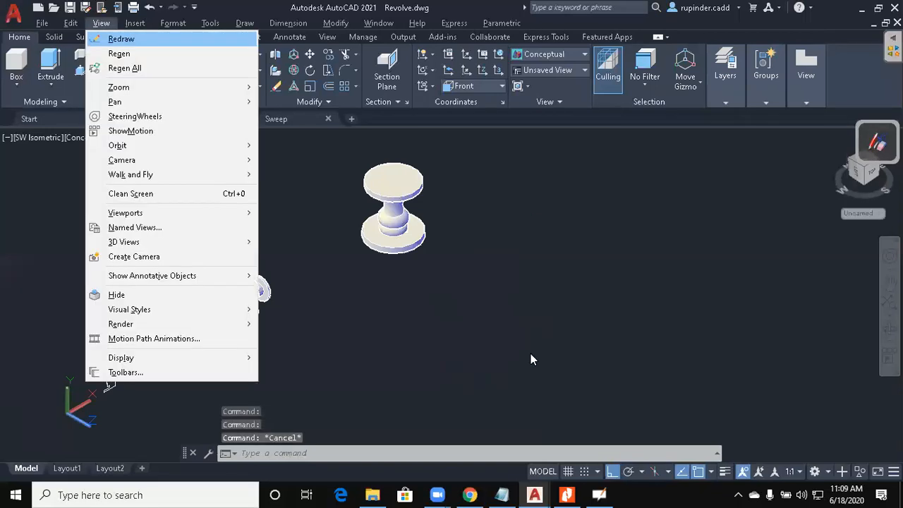
pyautogui.press('3')
pyautogui.press('f')
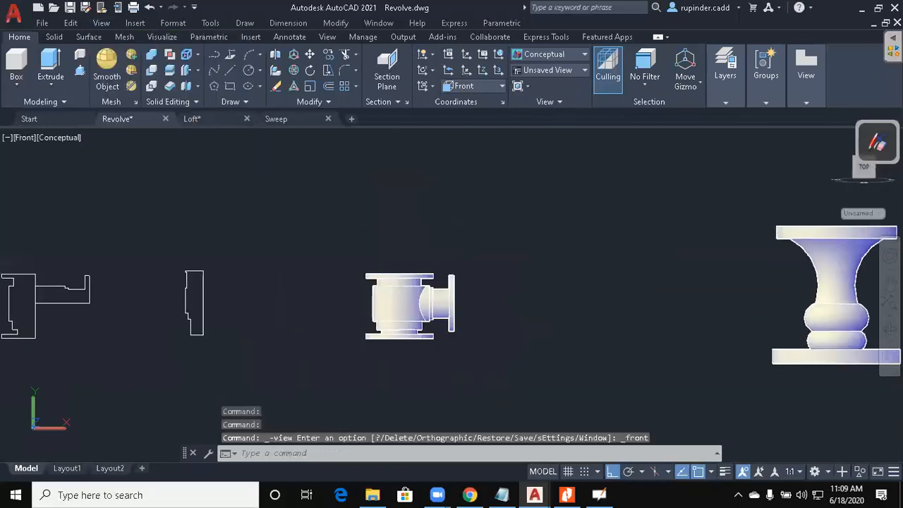
# Erase the spool-shaped revolved solid to clear the area.
pyautogui.press('Escape')
pyautogui.moveTo(846, 395); pyautogui.dragTo(468, 392, button='middle')
pyautogui.click(363, 183)
pyautogui.click(528, 309)
pyautogui.click(558, 355)
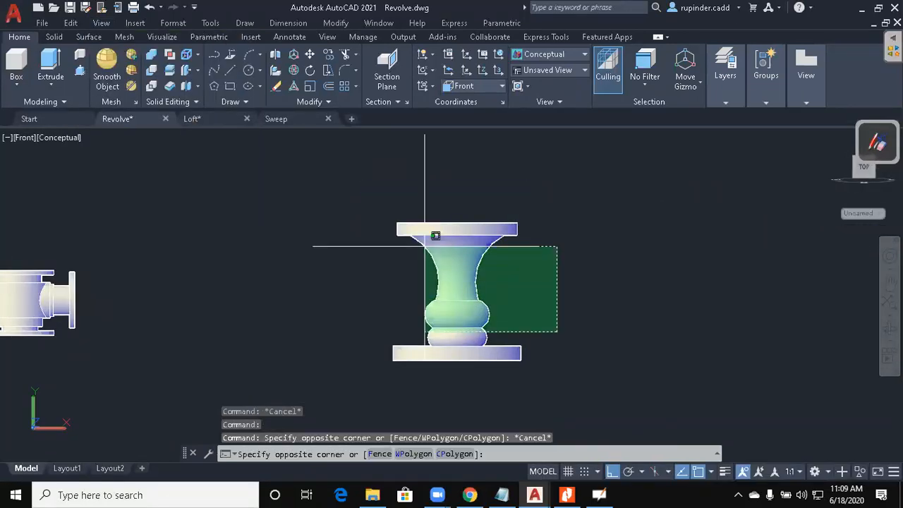
pyautogui.click(424, 246)
pyautogui.write('e')
pyautogui.press('Return')
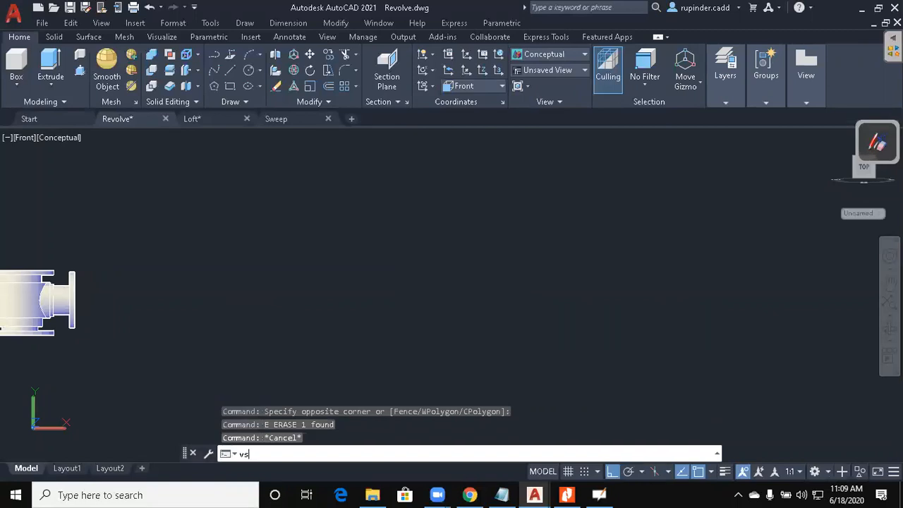
# Change the visual style to 2D Wireframe.
pyautogui.press('Return')
pyautogui.write('2')
pyautogui.press('Return')
pyautogui.press('Escape')
pyautogui.press('Escape')
pyautogui.press('Escape')
# Draw a circle with a radius of 36 in the empty area.
pyautogui.write('c')
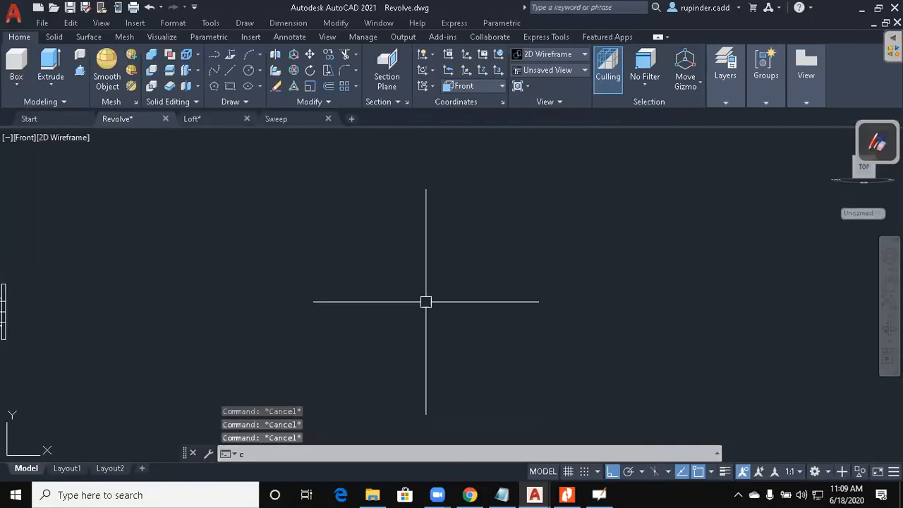
pyautogui.press('Return')
pyautogui.click(472, 308)
pyautogui.write('36')
pyautogui.press('Return')
pyautogui.press('Escape')
pyautogui.press('Escape')
pyautogui.press('Escape')
# Draw a horizontal diameter line between the circle's two side quadrants.
pyautogui.scroll(4, 470, 293)
pyautogui.press('Return')
pyautogui.press('Escape')
pyautogui.write('l')
pyautogui.press('Return')
pyautogui.scroll(2, 492, 398)
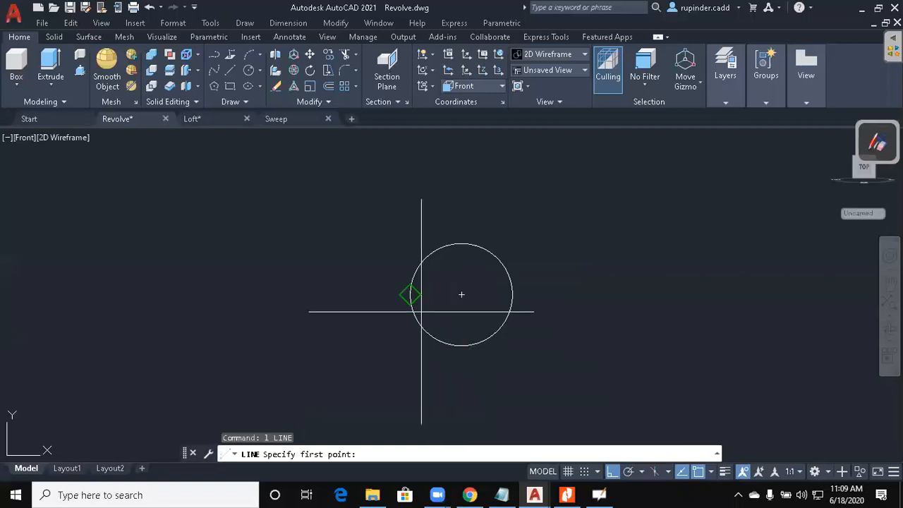
pyautogui.click(422, 311)
pyautogui.click(513, 295)
pyautogui.press('Return')
# Draw a vertical line from the midpoint of the diameter up to the circle's top quadrant.
pyautogui.press('Return')
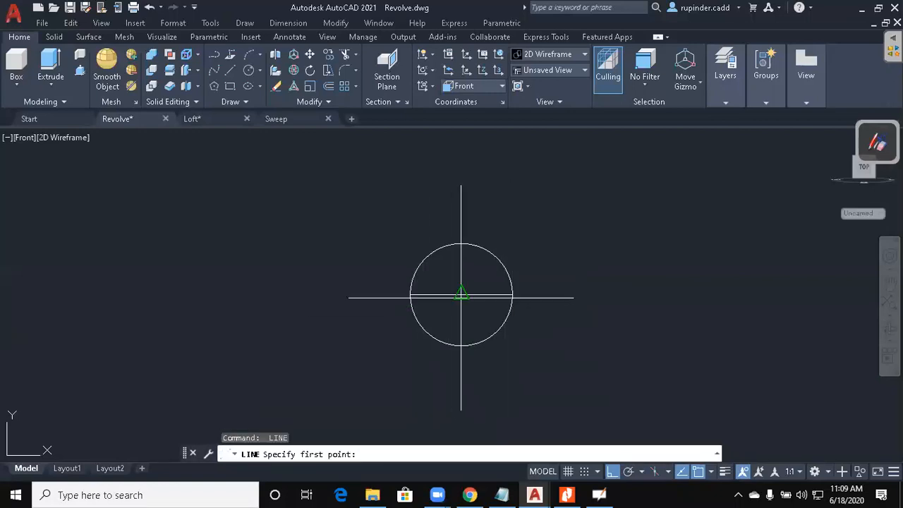
pyautogui.click(461, 294)
pyautogui.click(461, 243)
pyautogui.press('Escape')
pyautogui.press('Escape')
pyautogui.press('Escape')
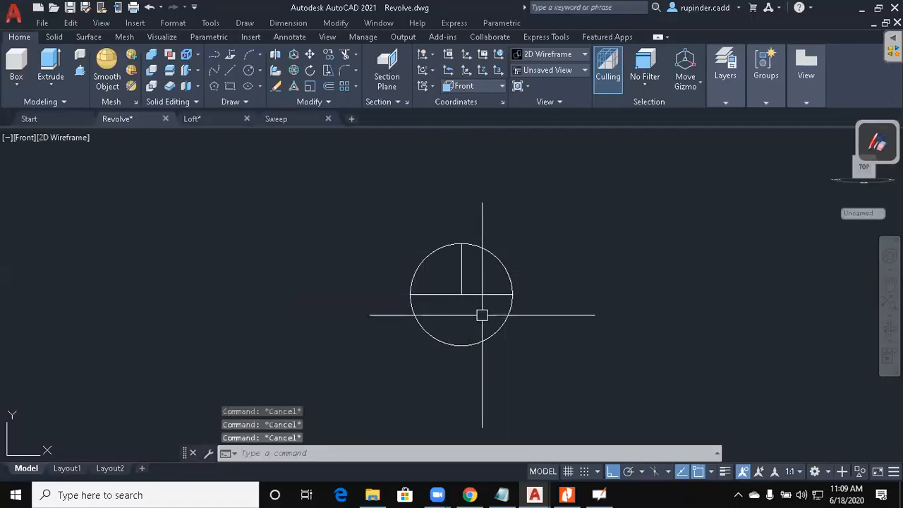
# Try to trim the circle using the vertical line as the cutting edge.
pyautogui.write('tr')
pyautogui.press('Return')
pyautogui.click(462, 286)
pyautogui.press('Return')
pyautogui.click(510, 291)
pyautogui.click(530, 273)
pyautogui.click(484, 273)
pyautogui.press('Return')
pyautogui.press('Return')
pyautogui.click(452, 276)
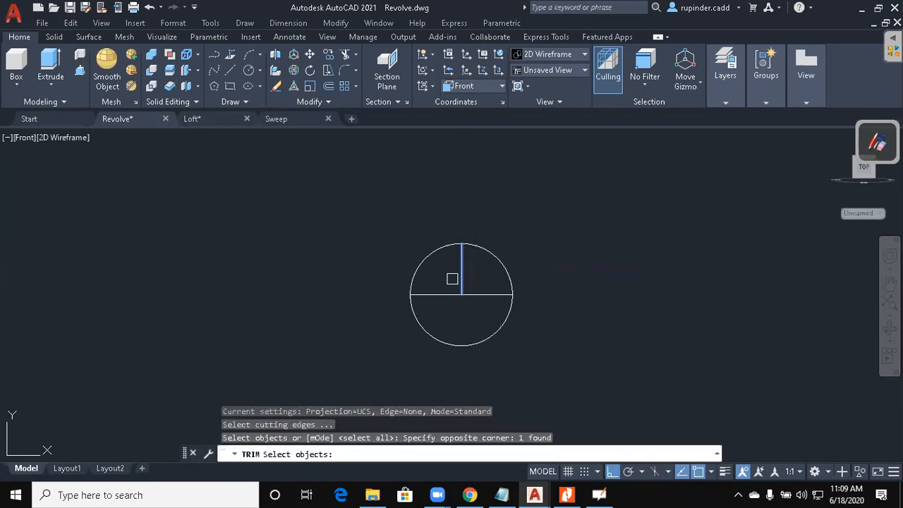
pyautogui.press('Return')
pyautogui.click(511, 276)
pyautogui.press('Escape')
pyautogui.press('Escape')
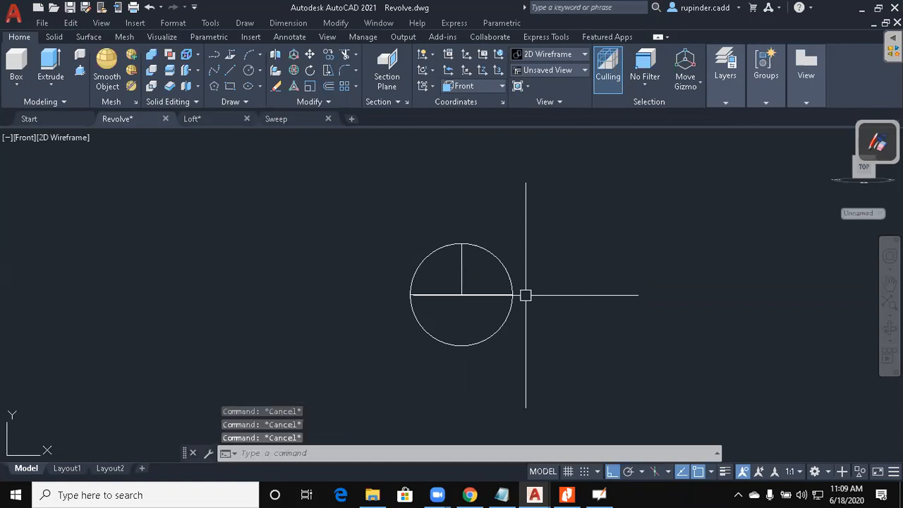
# Trim the circle and diameter with the projection option set to View, keeping only the upper-left quarter sector.
pyautogui.write('tr')
pyautogui.press('Return')
pyautogui.press('Escape')
pyautogui.press('Escape')
pyautogui.write('tr')
pyautogui.press('Return')
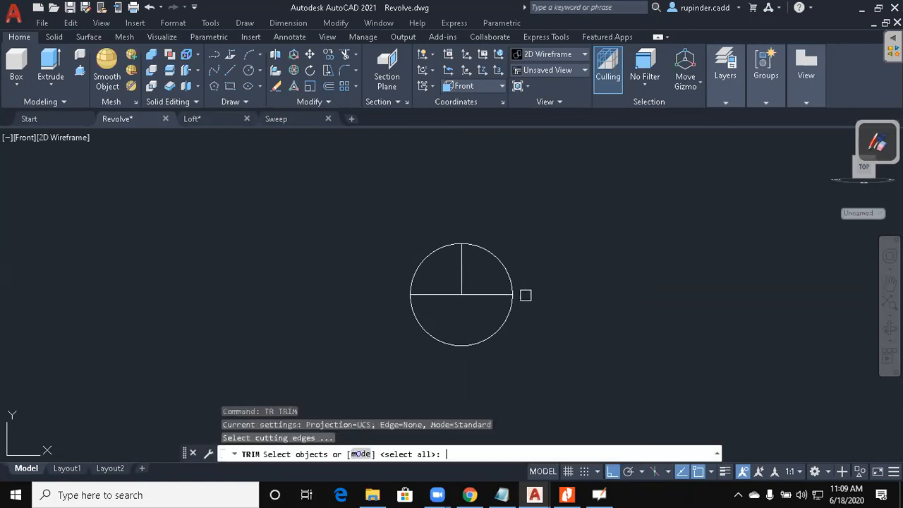
pyautogui.press('Return')
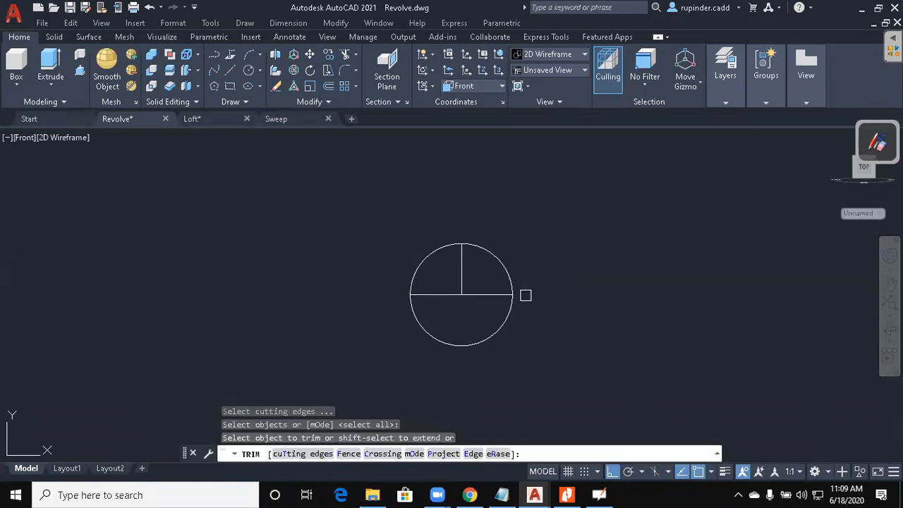
pyautogui.write('p')
pyautogui.press('Return')
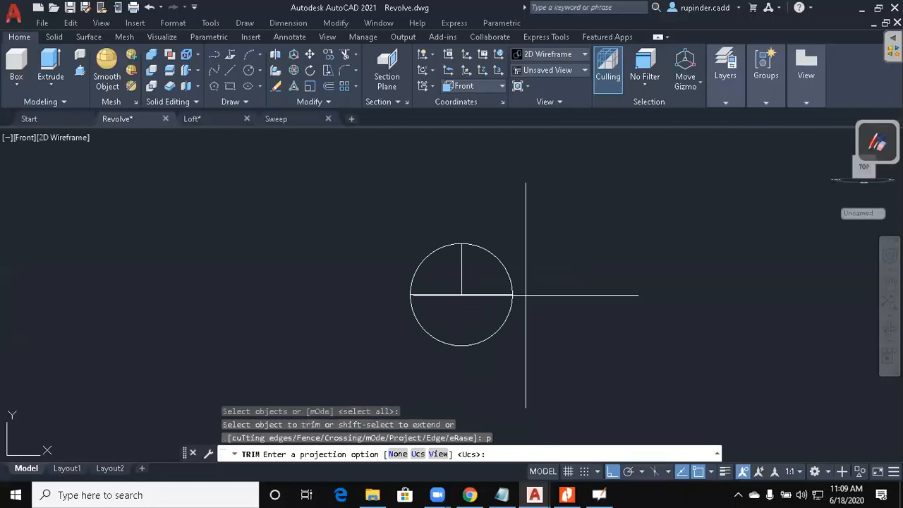
pyautogui.write('v')
pyautogui.press('Return')
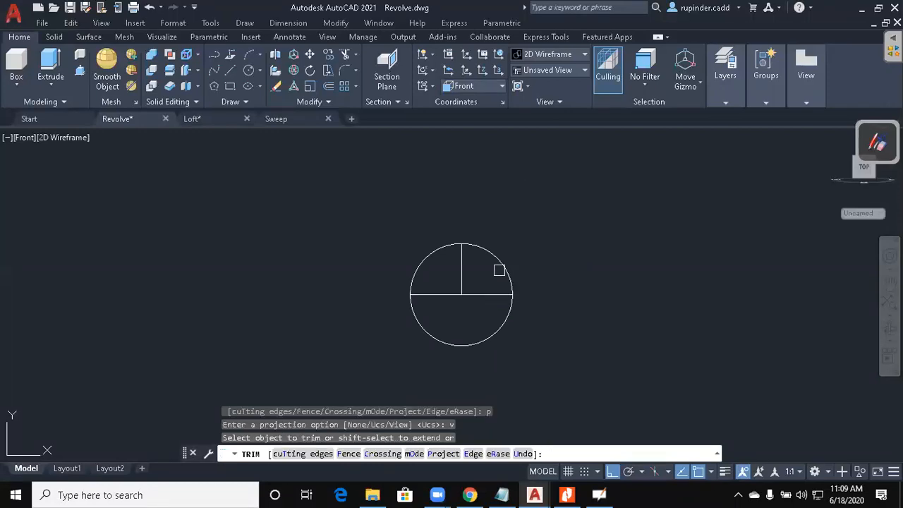
pyautogui.click(499, 271)
pyautogui.press('Escape')
pyautogui.press('Escape')
pyautogui.press('Escape')
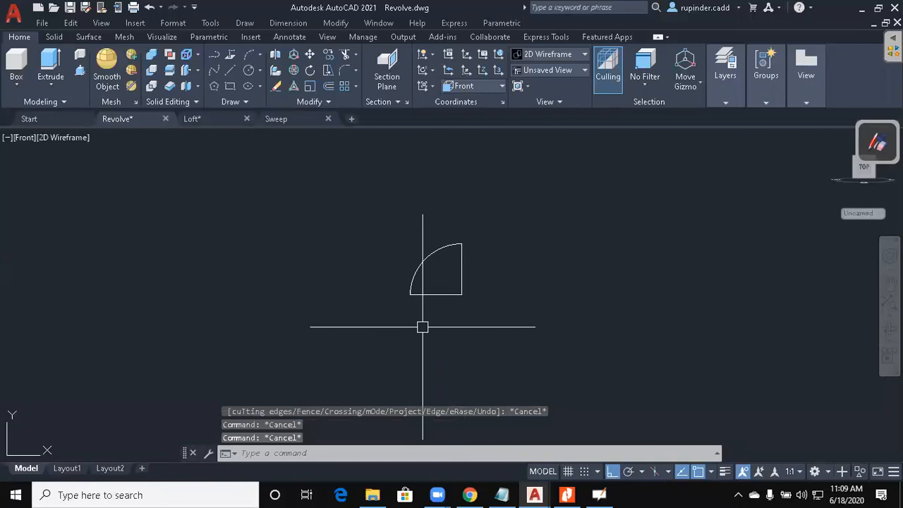
# Join the quarter arc and the two straight lines into a single closed profile.
pyautogui.write('j')
pyautogui.press('Return')
pyautogui.click(483, 359)
pyautogui.click(371, 224)
pyautogui.press('Return')
pyautogui.press('Escape')
pyautogui.click(441, 247)
pyautogui.press('Escape')
pyautogui.press('Escape')
# Revolve the quarter-circle profile a full 360 degrees about its vertical edge to form a hemisphere.
pyautogui.write('rev')
pyautogui.press('Return')
pyautogui.click(475, 329)
pyautogui.click(429, 252)
pyautogui.press('Return')
pyautogui.click(461, 244)
pyautogui.click(467, 329)
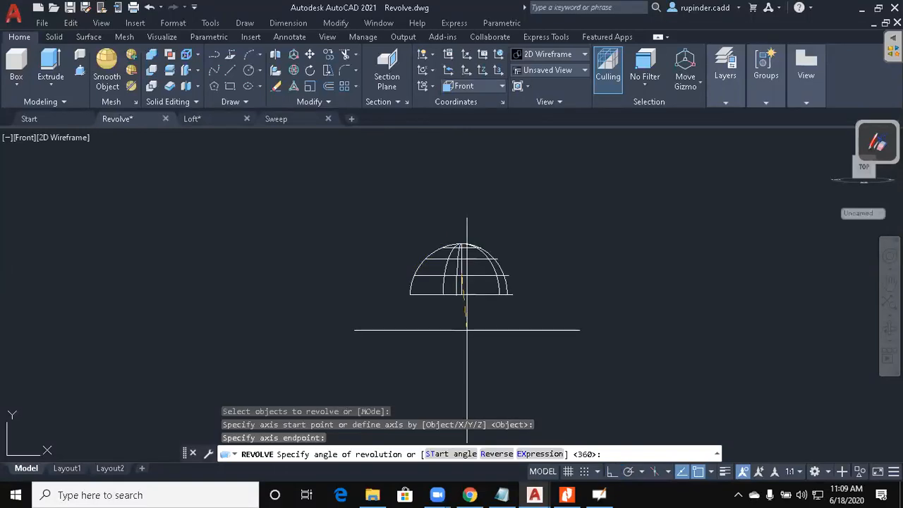
pyautogui.press('Return')
pyautogui.press('Escape')
pyautogui.press('Escape')
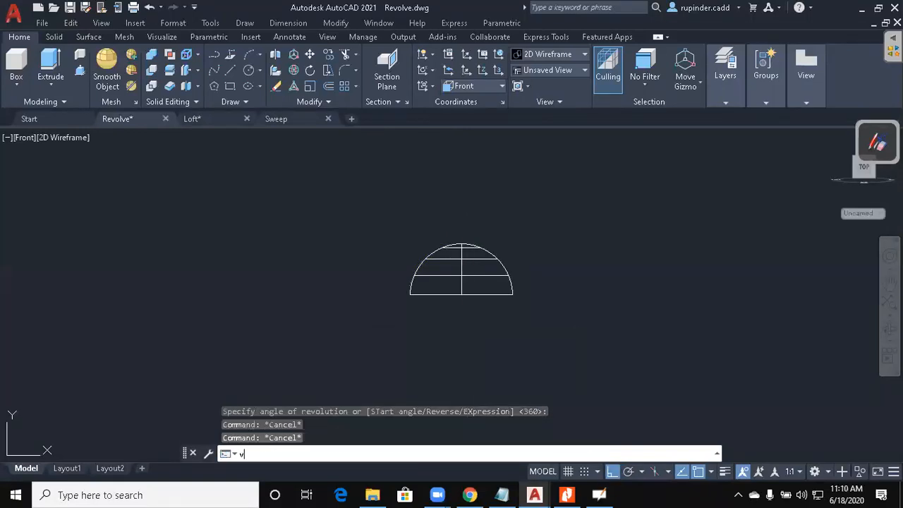
# Preview the hemisphere in the Conceptual visual style and return to 2D Wireframe.
pyautogui.write('v')
pyautogui.press('Return')
pyautogui.write('vs')
pyautogui.press('Return')
pyautogui.write('c')
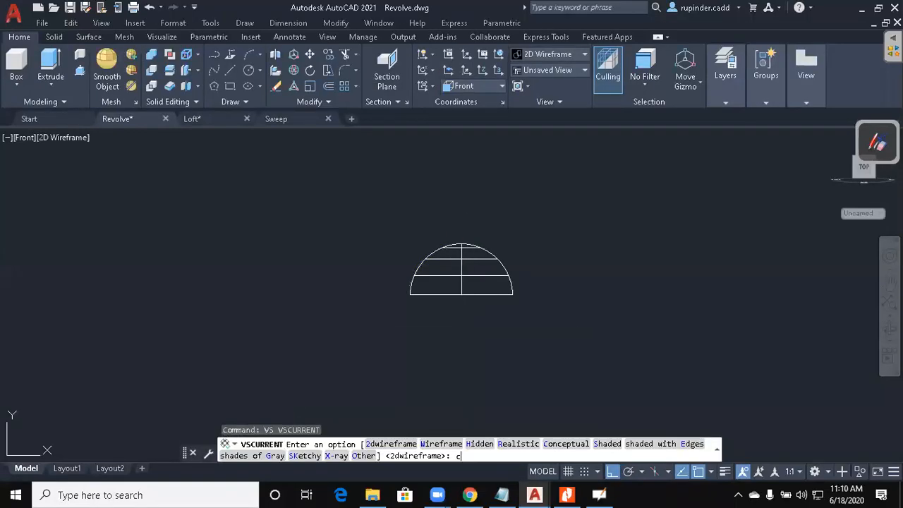
pyautogui.press('Return')
pyautogui.press('Return')
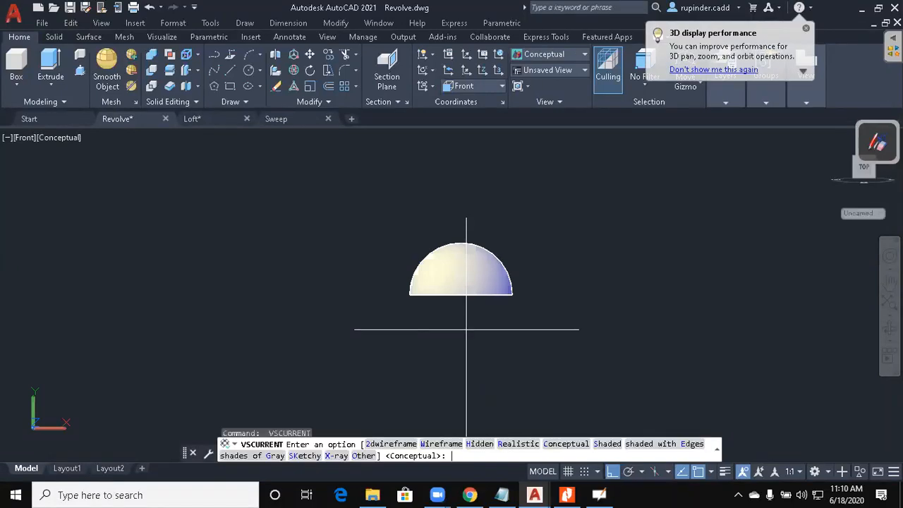
pyautogui.write('2')
pyautogui.press('Return')
pyautogui.press('Escape')
pyautogui.press('Escape')
pyautogui.press('Escape')
# Draw a circle of radius 2.5 centred on the midpoint of the hemisphere's base line.
pyautogui.write('c')
pyautogui.press('Return')
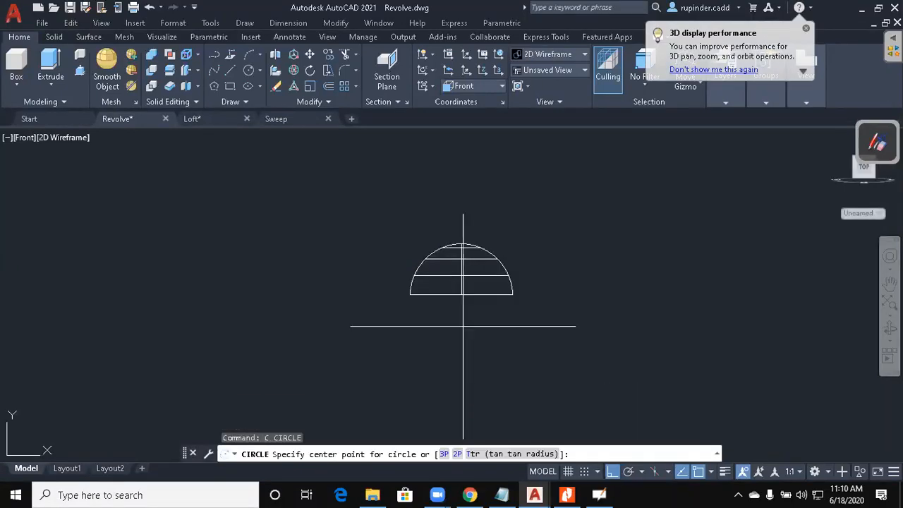
pyautogui.scroll(3, 465, 296)
pyautogui.click(456, 252)
pyautogui.write('2')
pyautogui.press('Return')
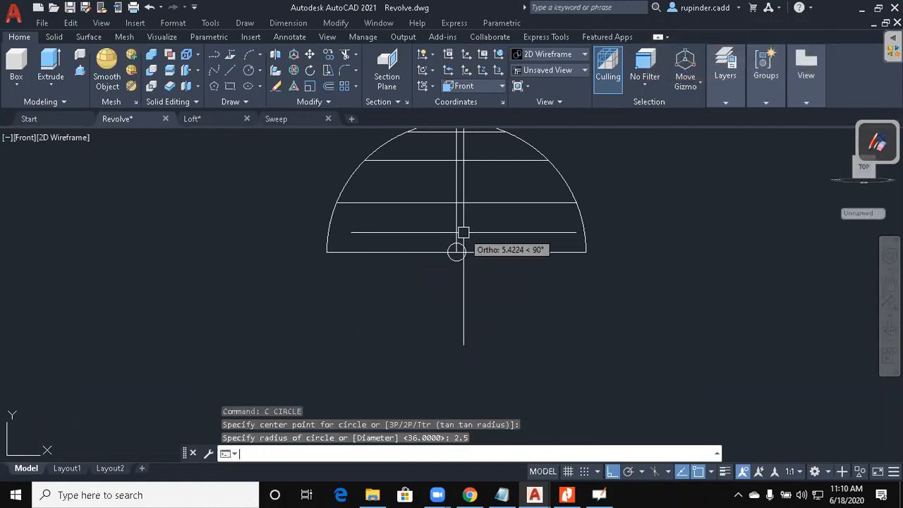
pyautogui.press('Escape')
pyautogui.press('Escape')
# Draw a vertical diameter line across the small circle from its top quadrant to its bottom quadrant.
pyautogui.write('l')
pyautogui.press('Return')
pyautogui.scroll(4, 336, 220)
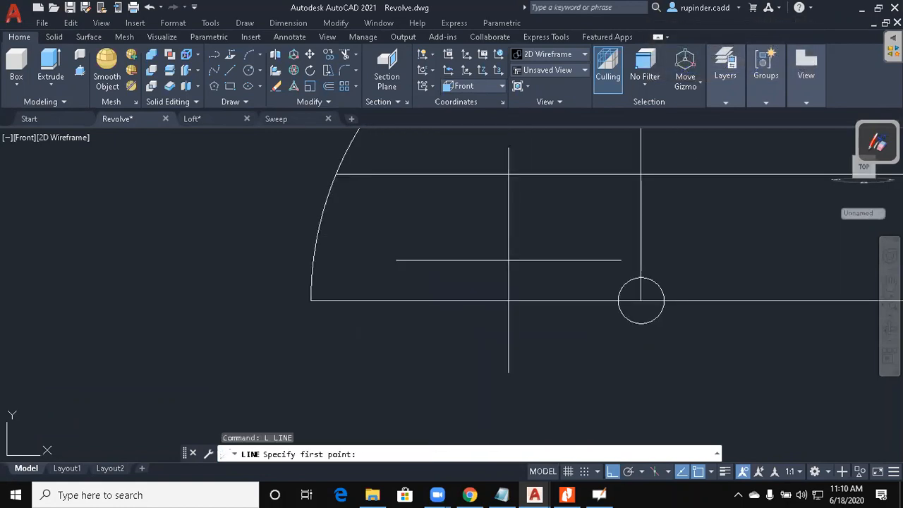
pyautogui.click(640, 278)
pyautogui.click(641, 323)
pyautogui.press('Return')
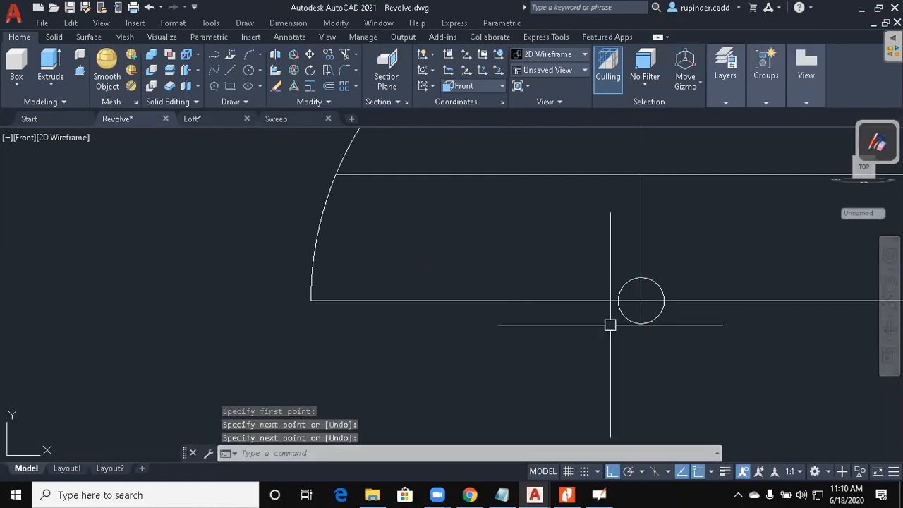
# Trim away the right half of the small circle, using all objects as cutting edges.
pyautogui.write('tr')
pyautogui.press('Return')
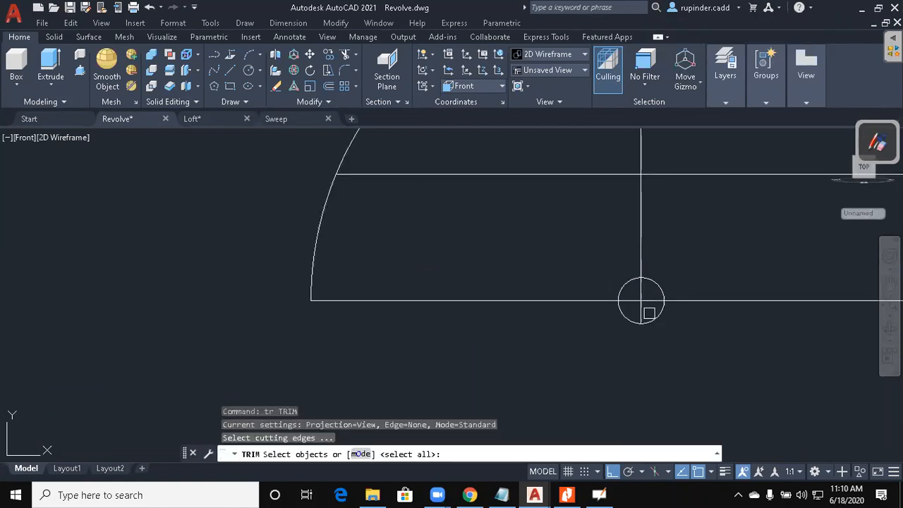
pyautogui.press('Return')
pyautogui.click(658, 317)
pyautogui.press('Escape')
pyautogui.press('Escape')
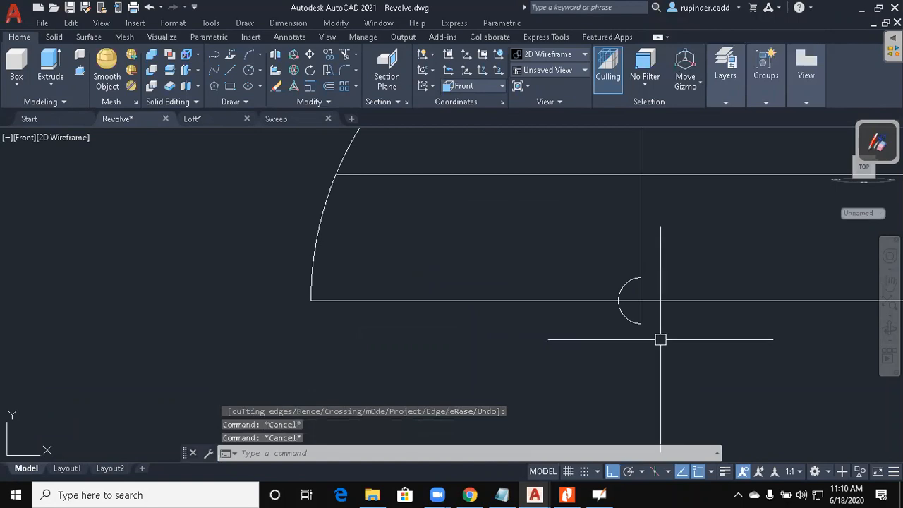
# Join the remaining half arc and its diameter line into one closed profile.
pyautogui.write('j')
pyautogui.press('Return')
pyautogui.click(585, 257)
pyautogui.click(665, 350)
pyautogui.press('Return')
pyautogui.press('Escape')
pyautogui.click(625, 314)
pyautogui.moveTo(640, 351); pyautogui.dragTo(563, 349, button='middle')
pyautogui.press('Escape')
pyautogui.press('Escape')
# Revolve the small half-circle profile a full 360 degrees about its vertical diameter to form a sphere.
pyautogui.write('rev')
pyautogui.press('Return')
pyautogui.click(563, 319)
pyautogui.press('Return')
pyautogui.click(563, 321)
pyautogui.click(569, 371)
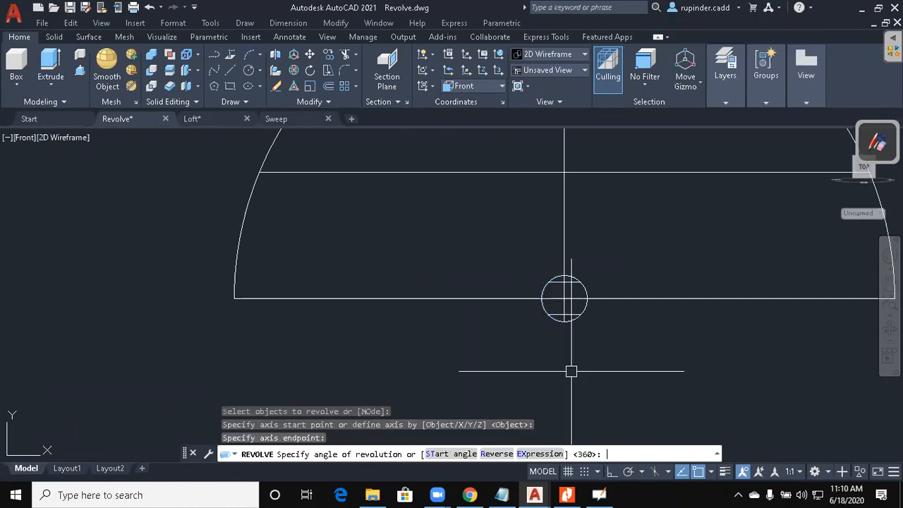
pyautogui.press('Escape')
pyautogui.moveTo(654, 401); pyautogui.dragTo(556, 375, button='middle')
pyautogui.press('Escape')
pyautogui.press('Escape')
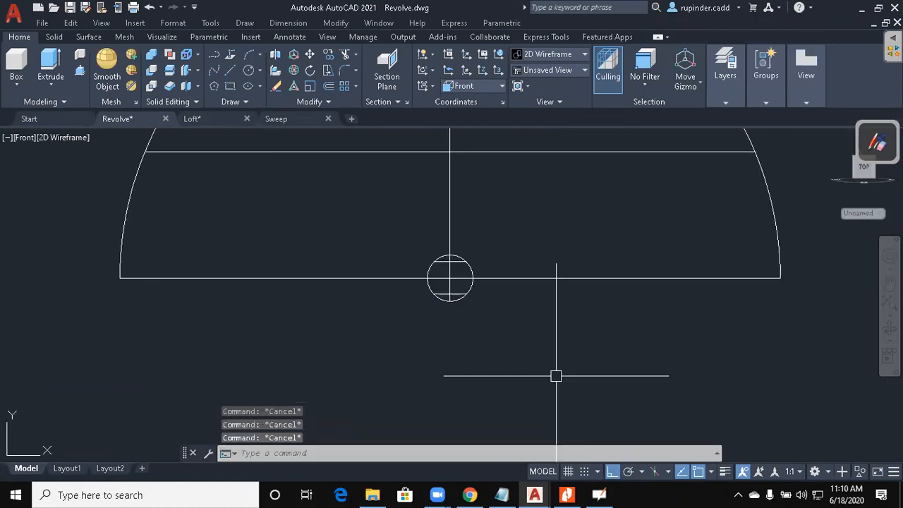
# Preview the small sphere and hemisphere in the Conceptual visual style and return to 2D Wireframe.
pyautogui.write('vs')
pyautogui.press('Return')
pyautogui.write('c')
pyautogui.press('Return')
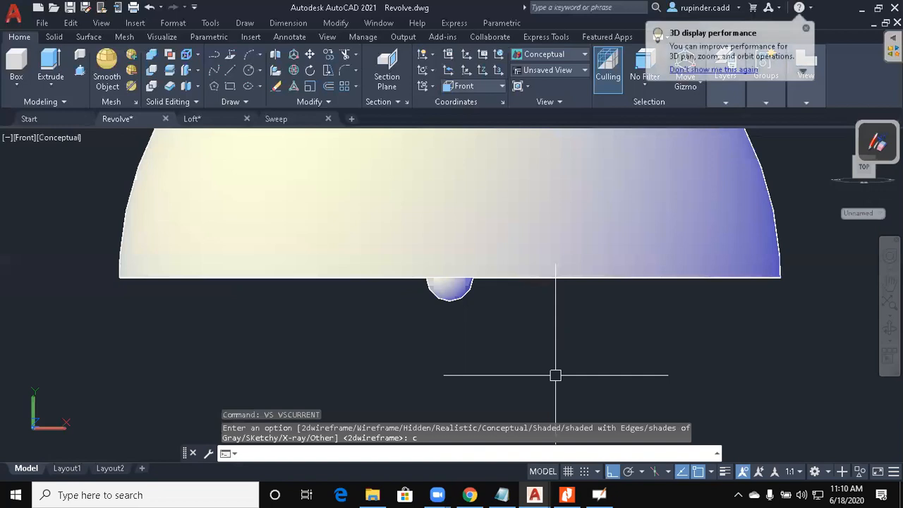
pyautogui.press('Return')
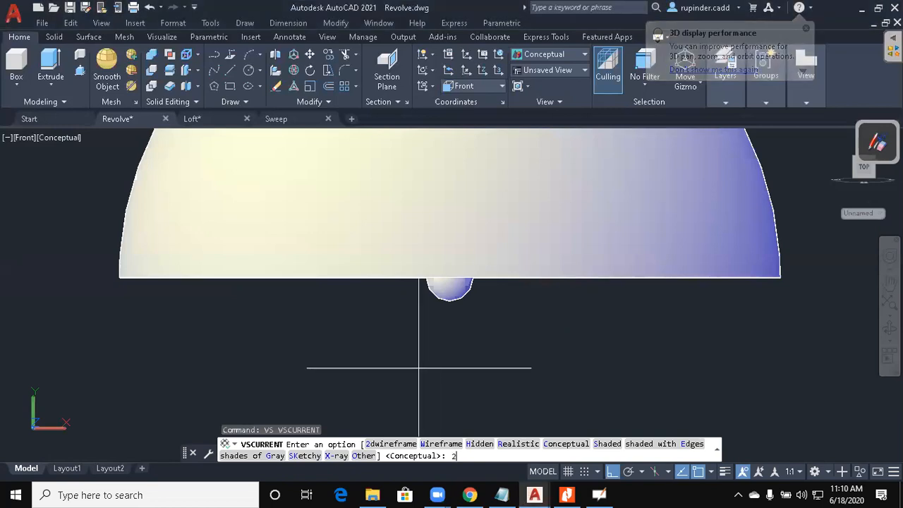
pyautogui.write('2')
pyautogui.press('Return')
# Move the small sphere straight up by 36 to the apex of the hemisphere.
pyautogui.write('m')
pyautogui.press('Return')
pyautogui.click(449, 300)
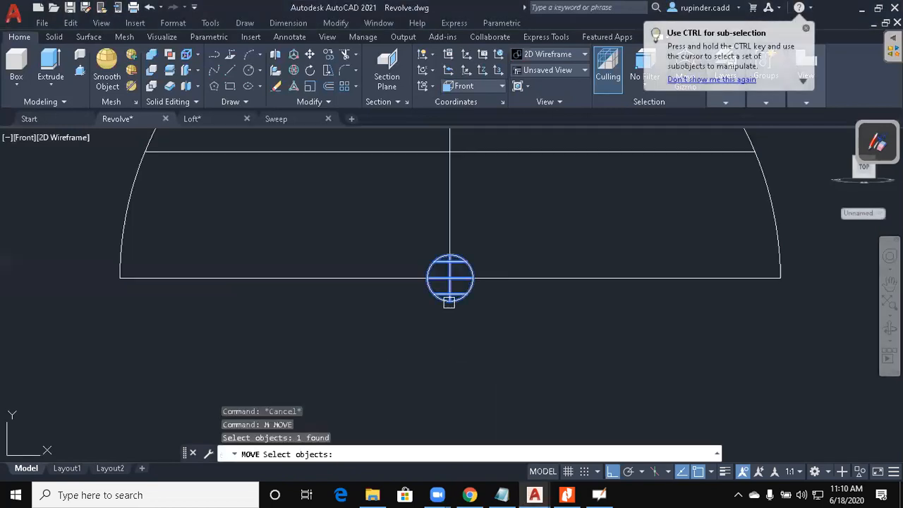
pyautogui.scroll(3, 625, 361)
pyautogui.press('Return')
pyautogui.click(700, 399)
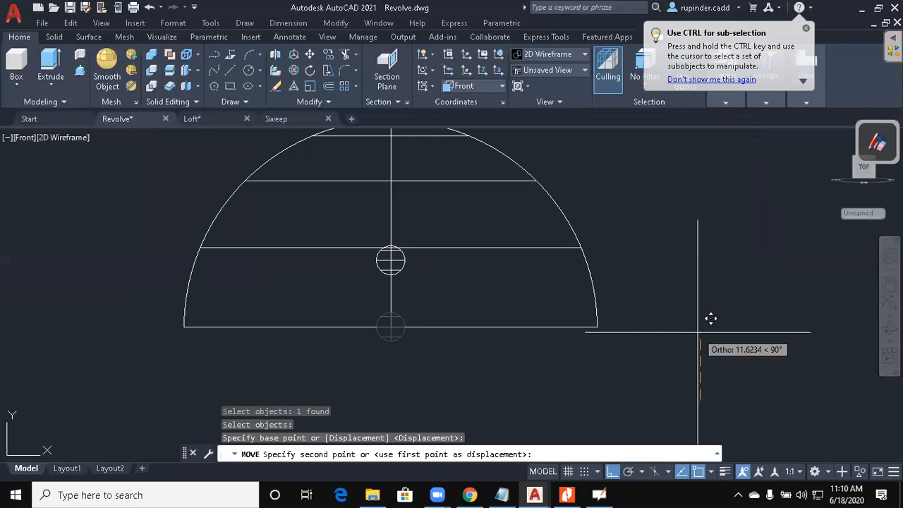
pyautogui.write('36')
pyautogui.press('Return')
pyautogui.press('Escape')
pyautogui.press('Escape')
pyautogui.scroll(-2, 656, 300)
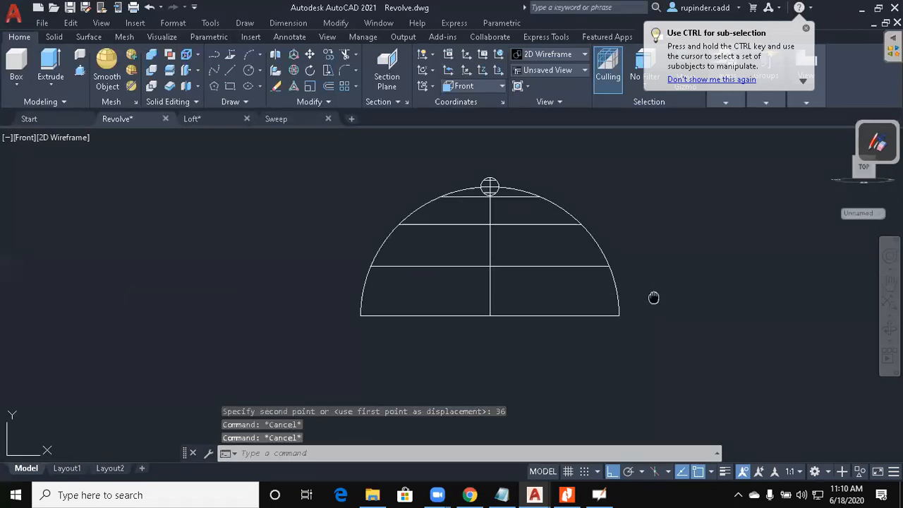
pyautogui.scroll(2, 663, 307)
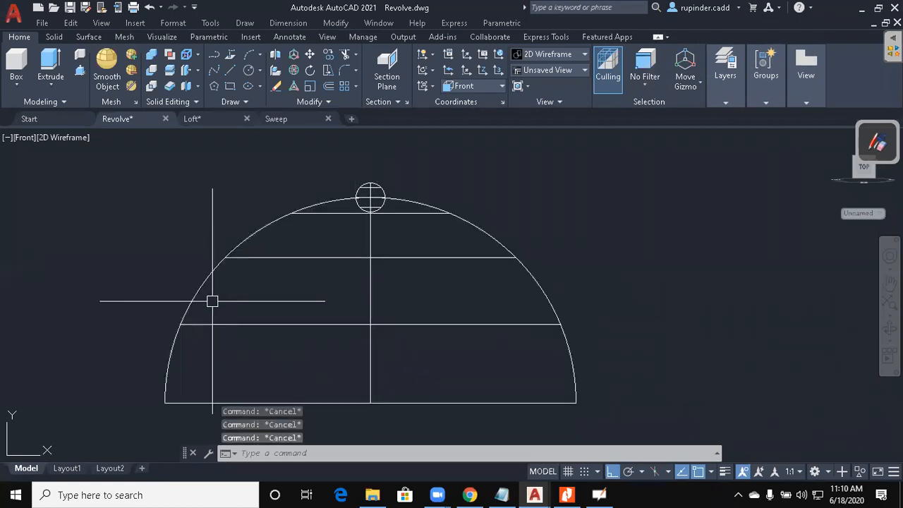
# Create a polar array of the small sphere around the centre of the hemisphere's base.
pyautogui.write('ar')
pyautogui.press('Return')
pyautogui.click(372, 192)
pyautogui.moveTo(374, 204); pyautogui.dragTo(639, 160, button='middle')
pyautogui.moveTo(630, 206); pyautogui.dragTo(544, 218, button='middle')
pyautogui.press('Return')
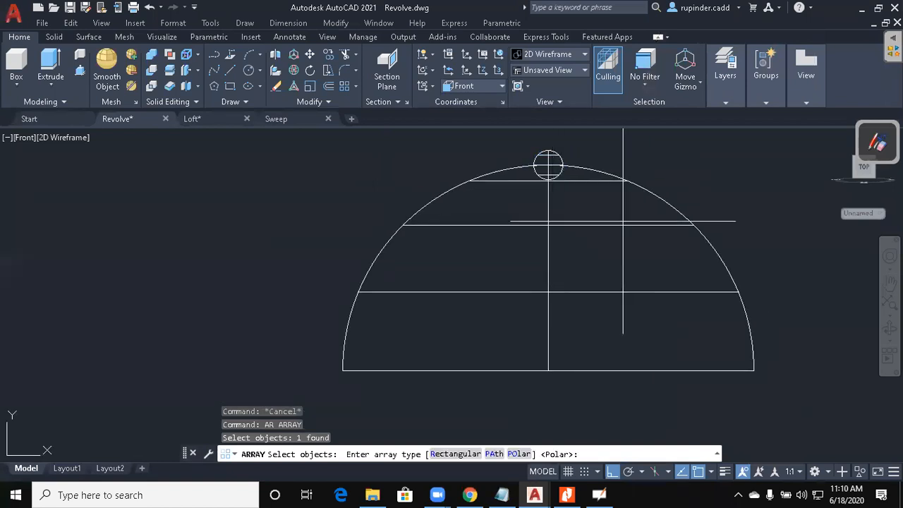
pyautogui.press('Return')
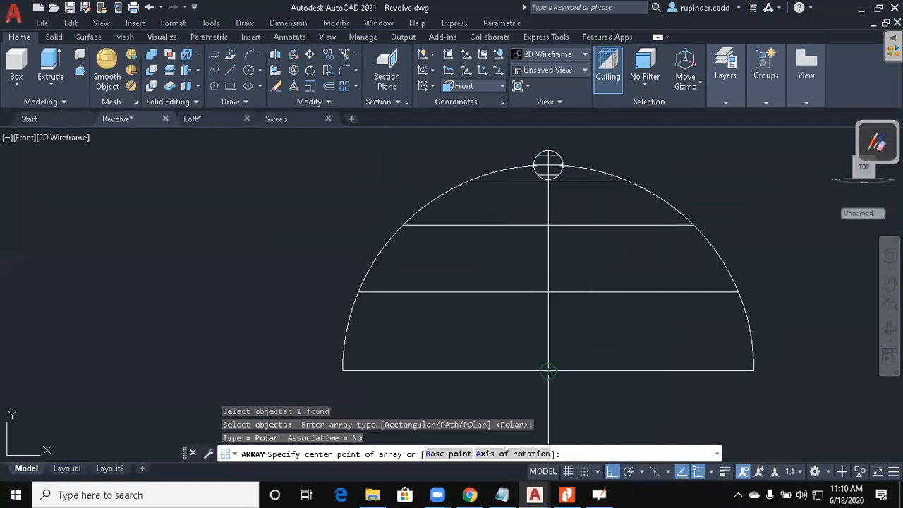
pyautogui.click(548, 372)
# Set the polar array to 7 items over a 90-degree fill angle and finish it.
pyautogui.write('i')
pyautogui.press('Return')
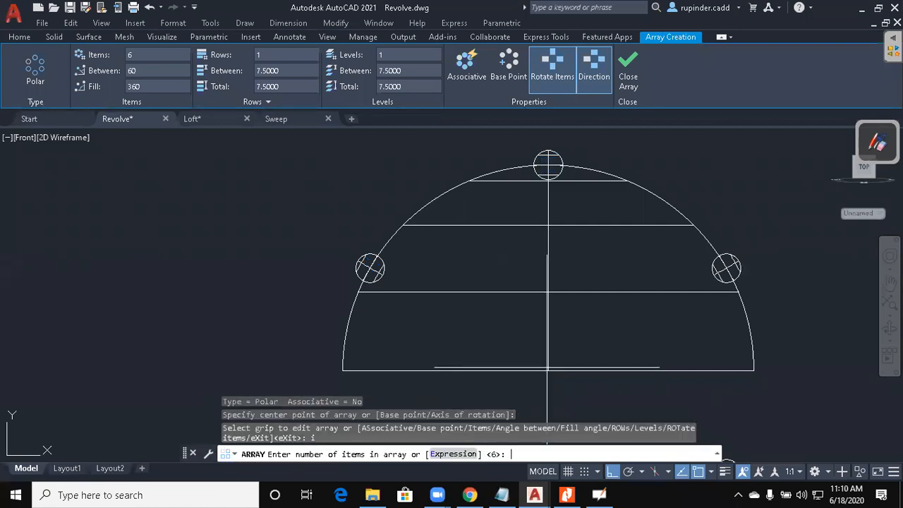
pyautogui.write('7')
pyautogui.press('Return')
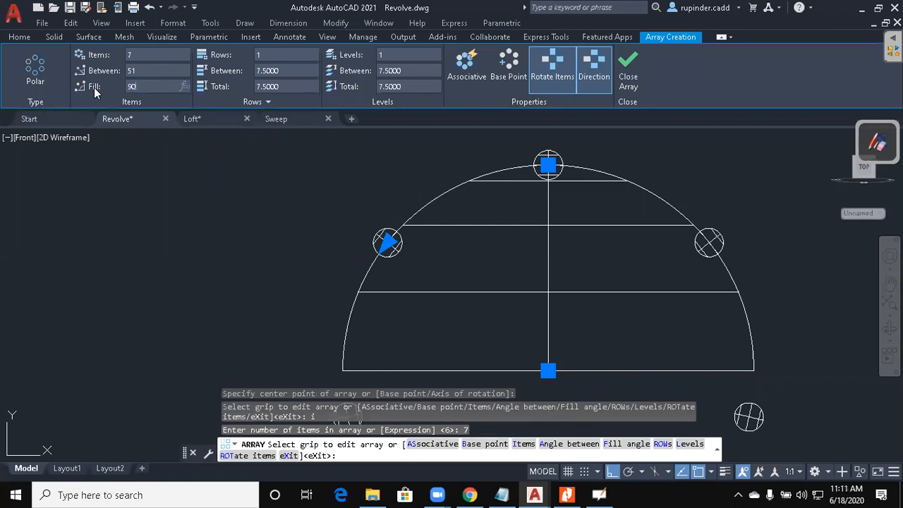
pyautogui.write('90')
pyautogui.press('Return')
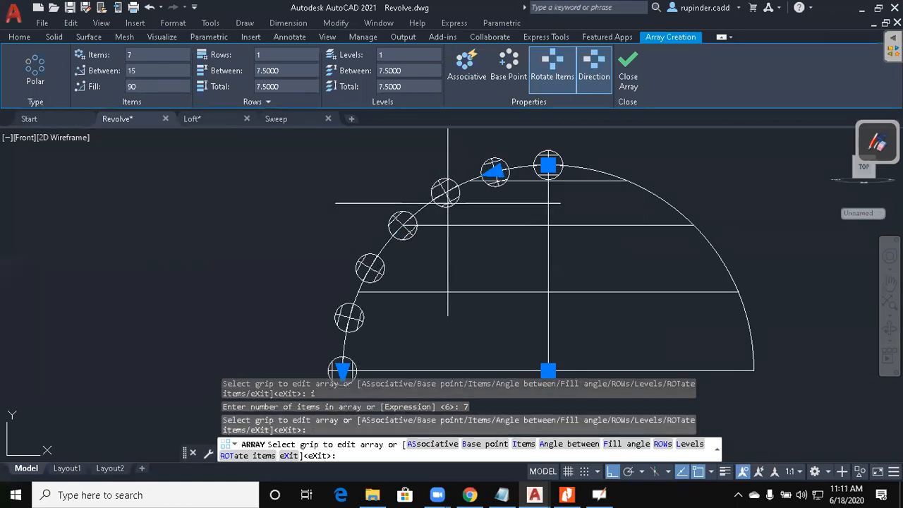
pyautogui.scroll(-2, 419, 197)
pyautogui.press('Escape')
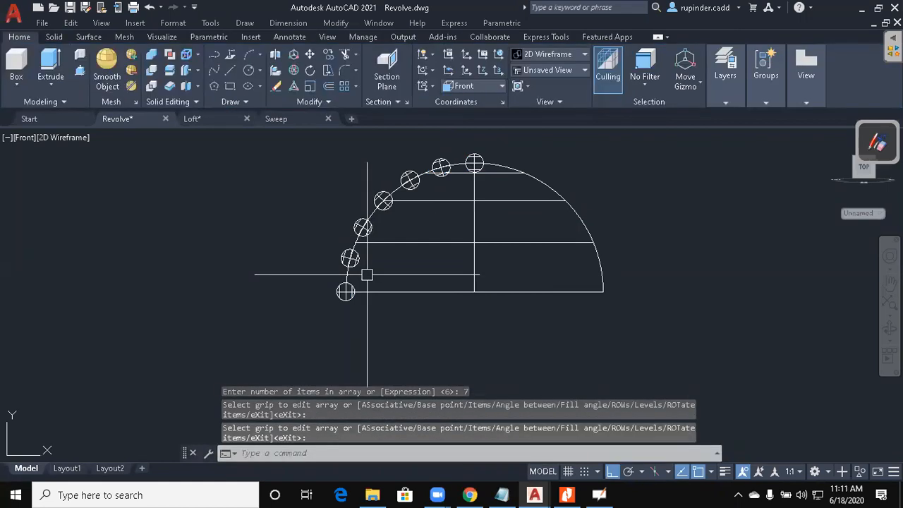
# Select several arrayed spheres along the arc to check that they are separate objects, and clear the selection.
pyautogui.click(384, 202)
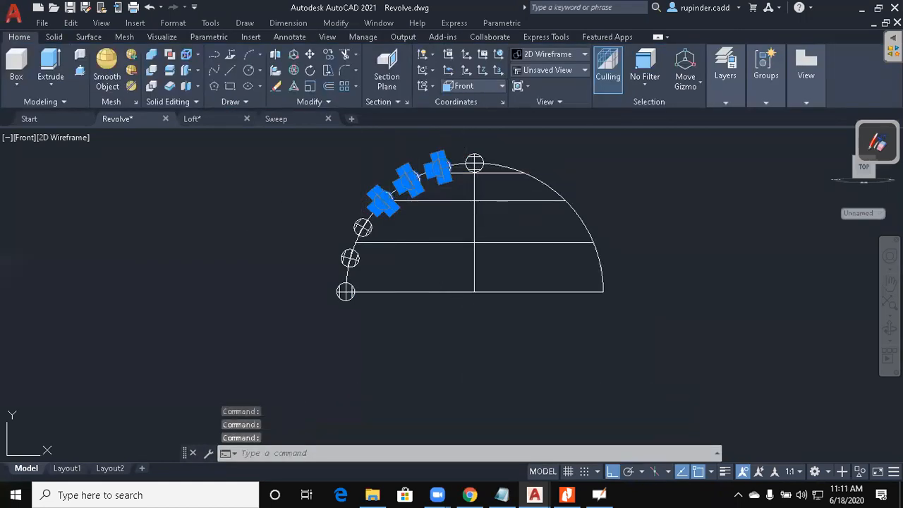
pyautogui.click(362, 227)
pyautogui.press('Escape')
pyautogui.press('Escape')
pyautogui.press('Escape')
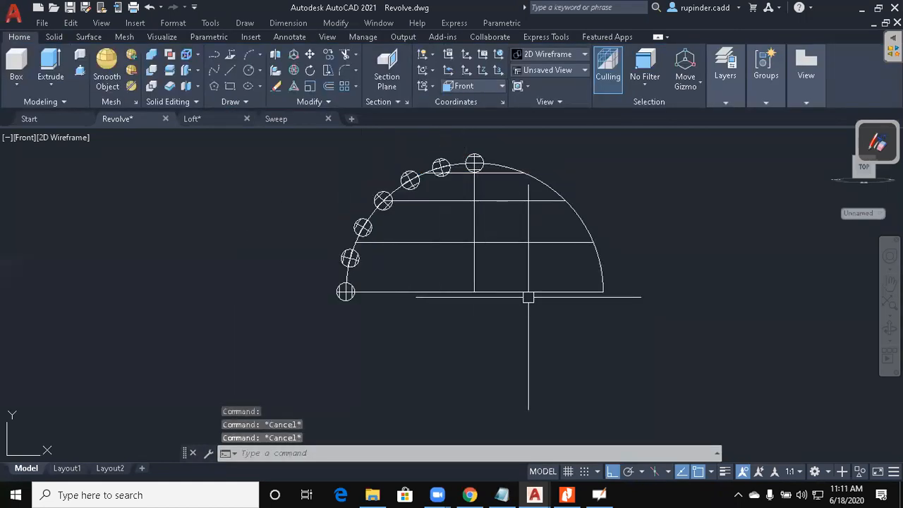
# Switch to the Top view and frame the hemisphere with its row of small spheres.
pyautogui.hotkey('alt', 'v')
pyautogui.press('3')
pyautogui.press('t')
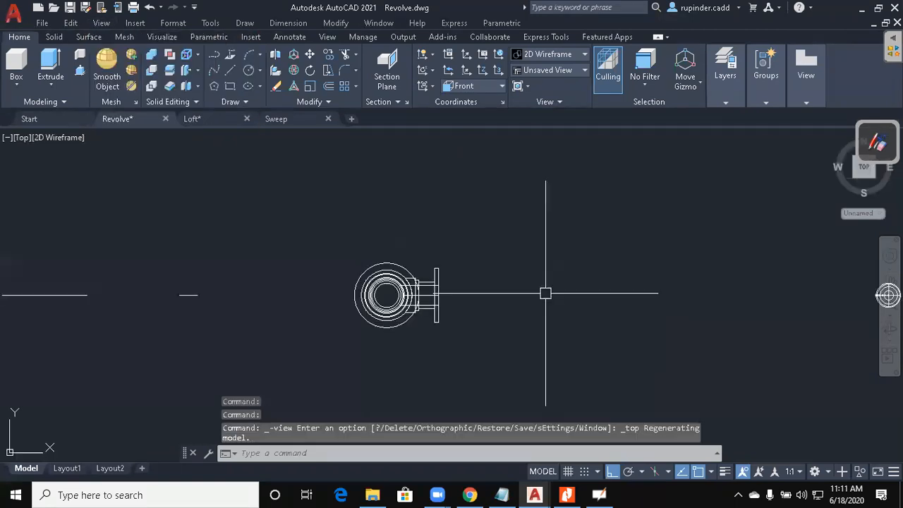
pyautogui.moveTo(617, 305); pyautogui.dragTo(311, 285, button='middle')
pyautogui.scroll(4, 655, 288)
pyautogui.scroll(4, 456, 254)
pyautogui.scroll(4, 481, 278)
pyautogui.moveTo(491, 285); pyautogui.dragTo(489, 317, button='middle')
pyautogui.click(548, 70)
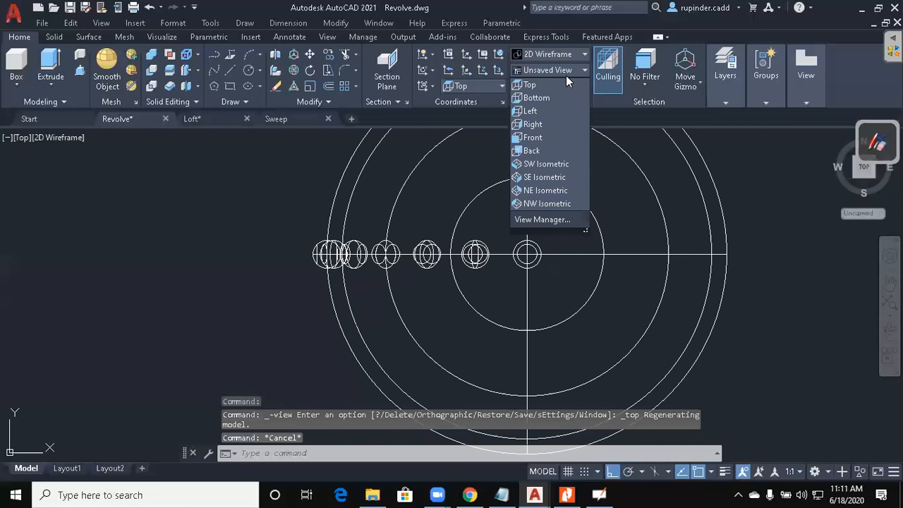
pyautogui.click(537, 83)
pyautogui.press('Escape')
pyautogui.scroll(8, 494, 279)
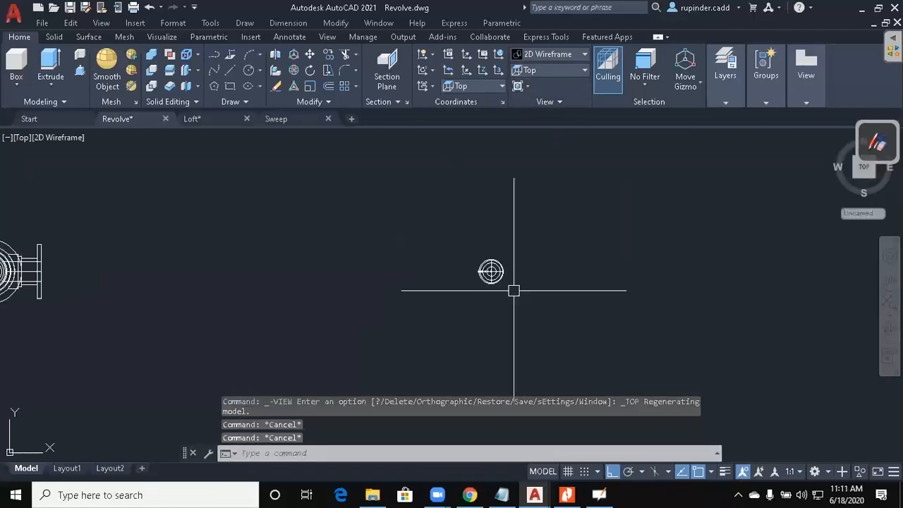
pyautogui.moveTo(463, 203); pyautogui.dragTo(438, 271, button='middle')
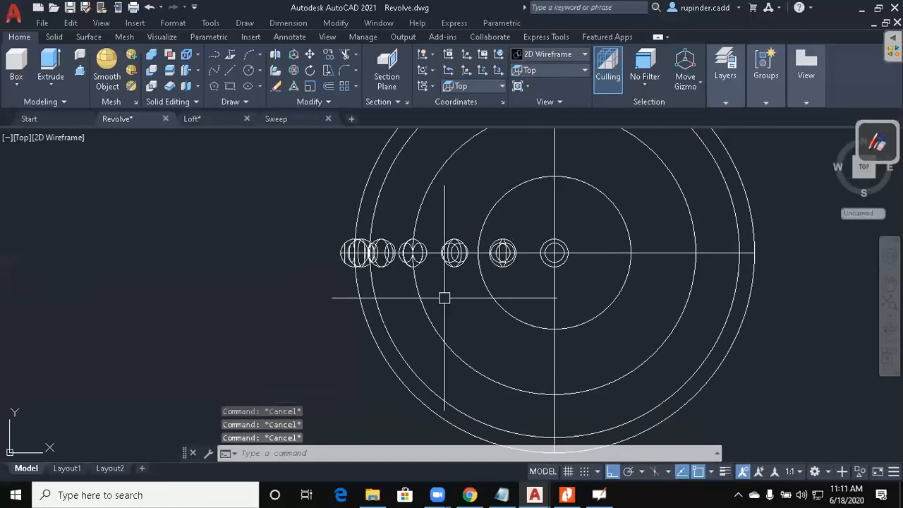
# Array the sphere closest to the central one in a full polar pattern of 6 items about the hemisphere's centre.
pyautogui.write('ar')
pyautogui.press('Return')
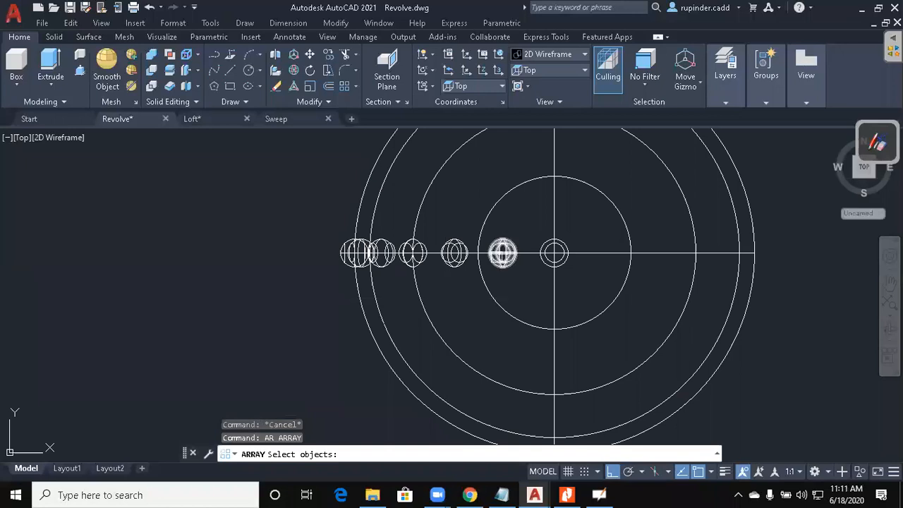
pyautogui.click(502, 252)
pyautogui.press('Return')
pyautogui.press('Return')
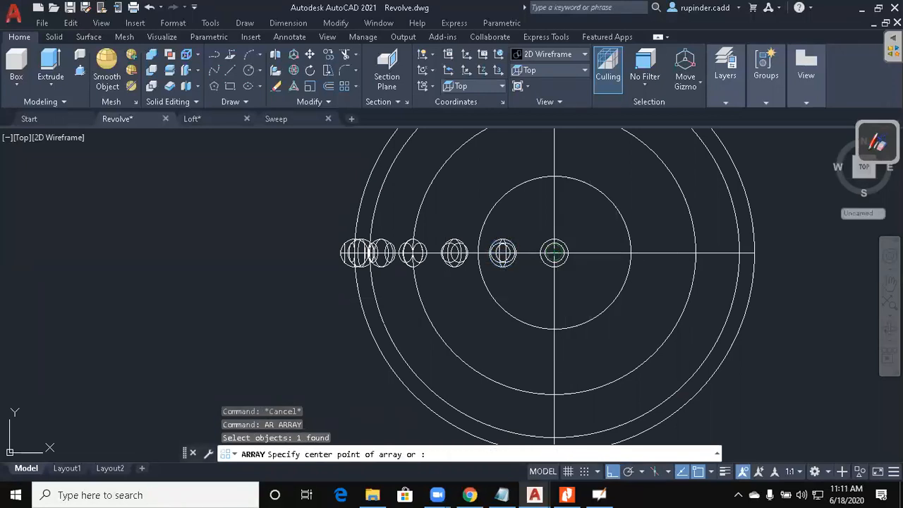
pyautogui.click(554, 252)
pyautogui.press('Escape')
# Array the second sphere out from the centre in a full polar pattern of 12 items about the hemisphere's centre.
pyautogui.press('Return')
pyautogui.click(454, 252)
pyautogui.press('Return')
pyautogui.press('Return')
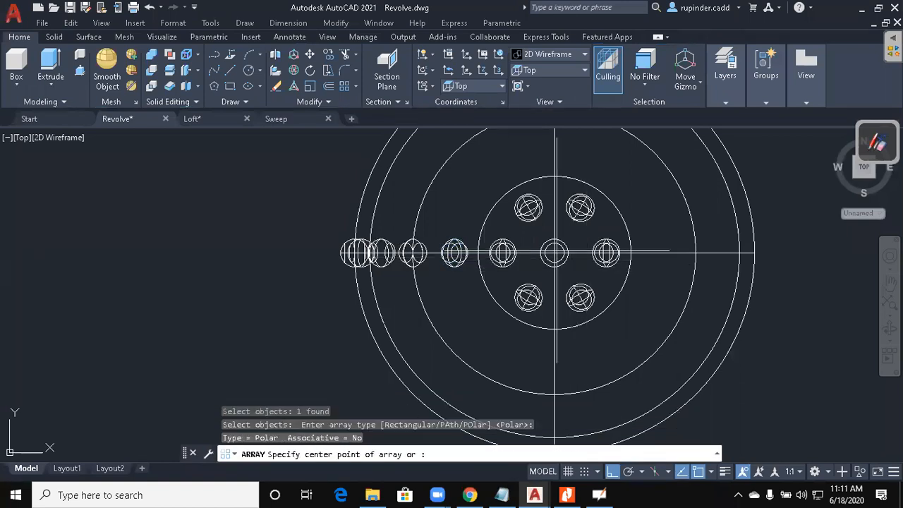
pyautogui.click(554, 252)
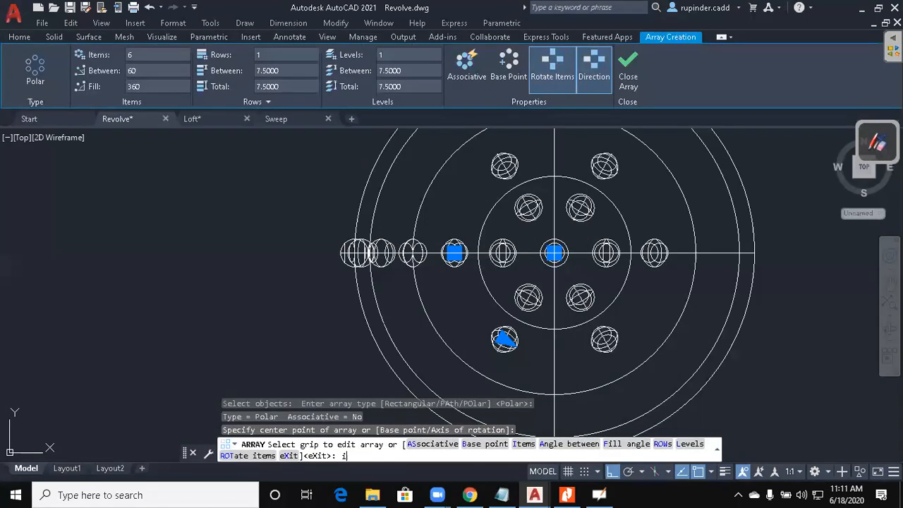
pyautogui.press('Return')
pyautogui.write('12')
pyautogui.press('Return')
pyautogui.press('Escape')
# Array the third sphere out from the centre in a full polar pattern of 18 items about the hemisphere's centre.
pyautogui.press('Return')
pyautogui.click(413, 253)
pyautogui.press('Return')
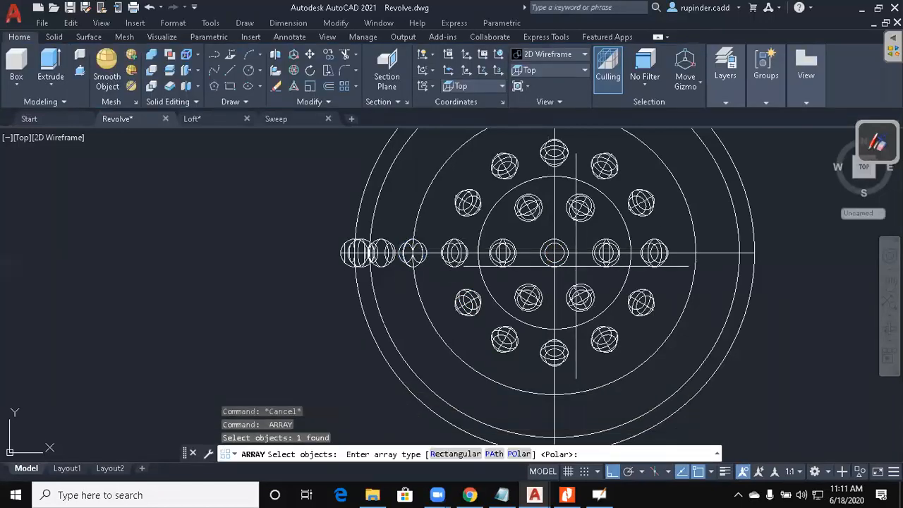
pyautogui.press('Return')
pyautogui.click(554, 253)
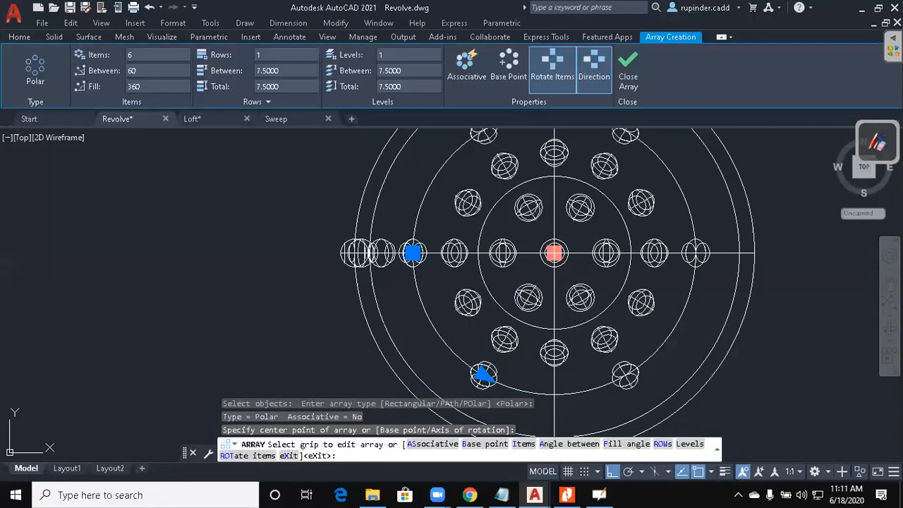
pyautogui.write('i')
pyautogui.press('Return')
pyautogui.write('18')
pyautogui.press('Return')
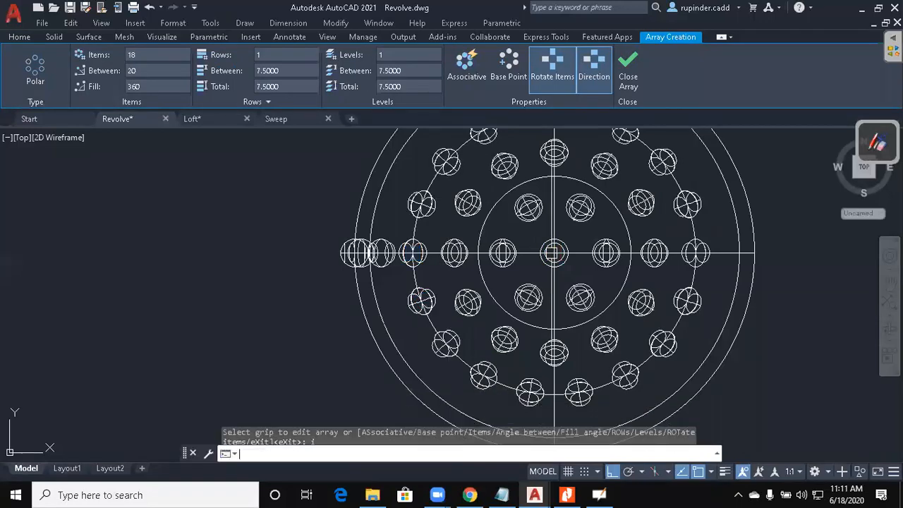
# Array the fourth sphere out from the centre in a full polar pattern of 24 items about the hemisphere's centre.
pyautogui.press('Escape')
pyautogui.press('Return')
pyautogui.scroll(2, 385, 261)
pyautogui.click(385, 261)
pyautogui.scroll(-2, 388, 263)
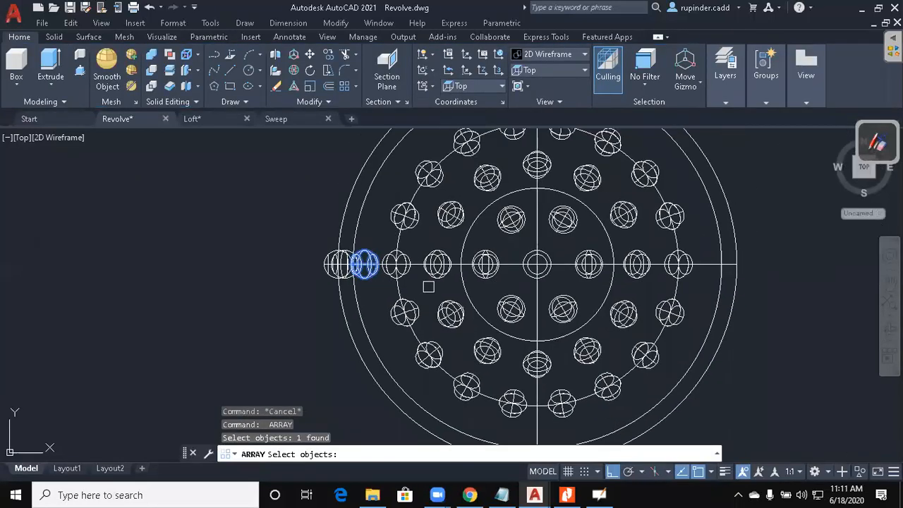
pyautogui.press('Return')
pyautogui.press('Return')
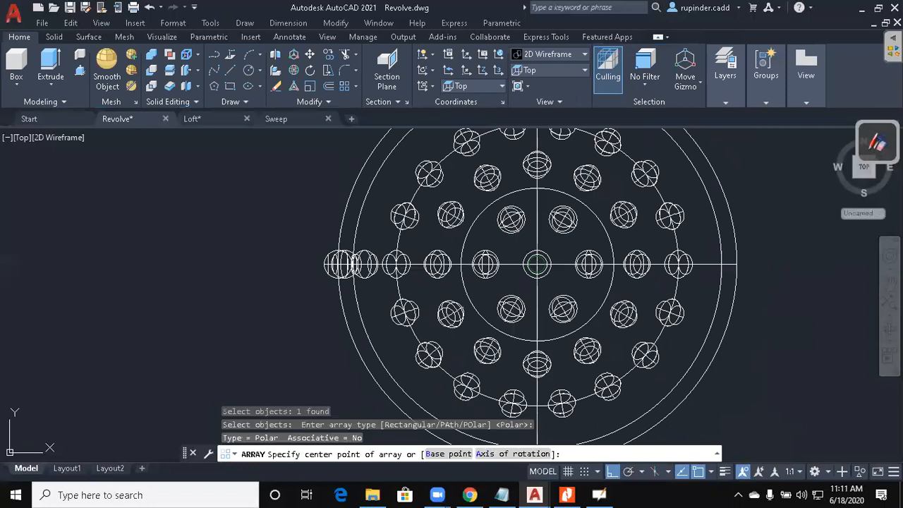
pyautogui.click(537, 265)
pyautogui.write('i')
pyautogui.press('Return')
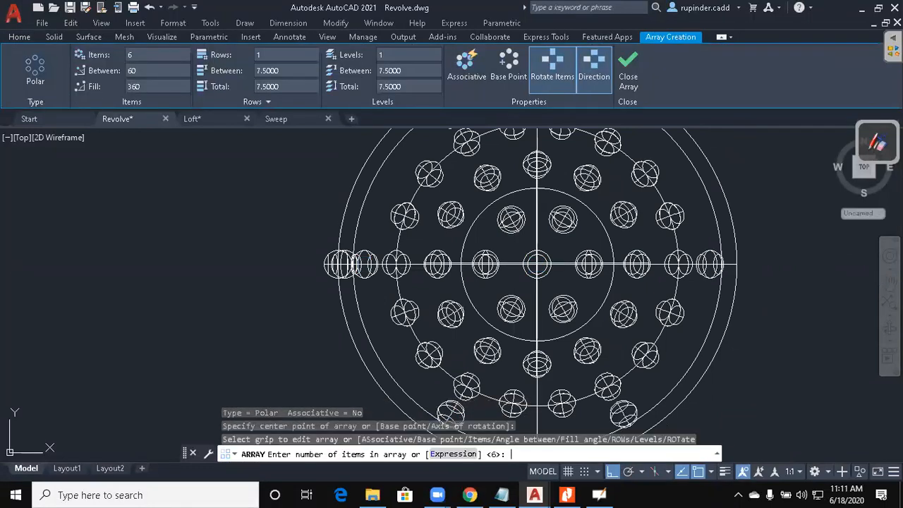
pyautogui.write('24')
pyautogui.press('Return')
pyautogui.press('Escape')
# Array the fifth sphere out from the centre in a full polar pattern of 30 items about the hemisphere's centre.
pyautogui.press('Return')
pyautogui.scroll(5, 363, 285)
pyautogui.click(385, 255)
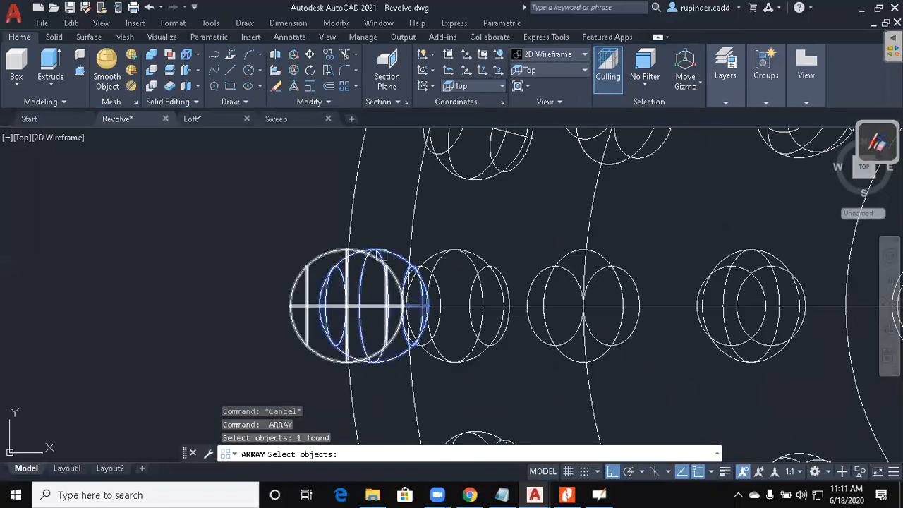
pyautogui.scroll(-4, 197, 259)
pyautogui.press('Return')
pyautogui.press('Return')
pyautogui.click(569, 277)
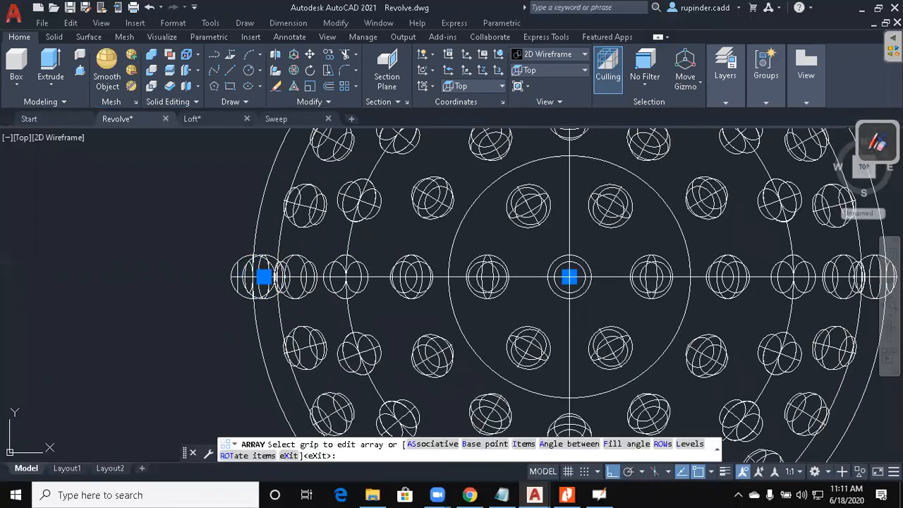
pyautogui.press('Return')
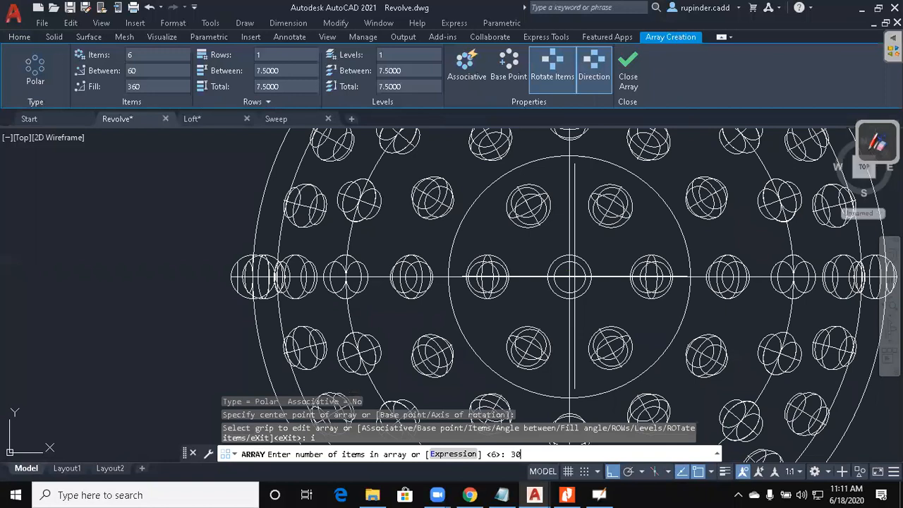
pyautogui.write('30')
pyautogui.press('Return')
pyautogui.press('Escape')
# Array the outermost sphere in a full polar pattern of 36 items about the hemisphere's centre.
pyautogui.press('Return')
pyautogui.click(256, 274)
pyautogui.press('Return')
pyautogui.press('Return')
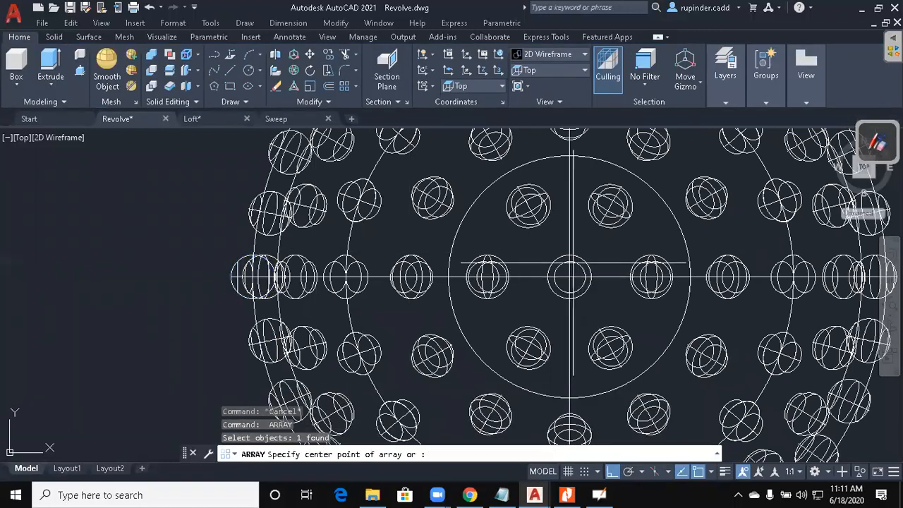
pyautogui.click(570, 276)
pyautogui.write('i')
pyautogui.press('Return')
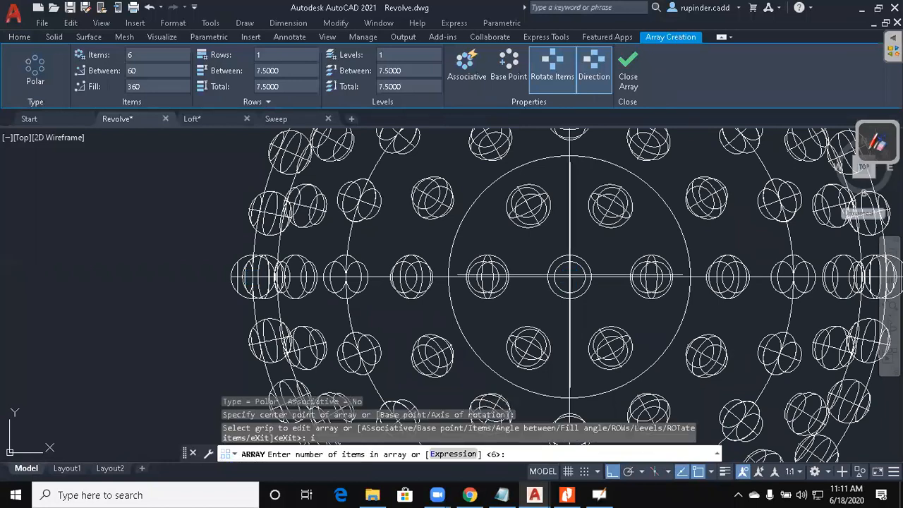
pyautogui.write('36')
pyautogui.press('Return')
pyautogui.press('Escape')
pyautogui.press('Escape')
pyautogui.press('Escape')
# Switch to the SW Isometric view and frame the hemisphere covered with small spheres.
pyautogui.scroll(-2, 569, 275)
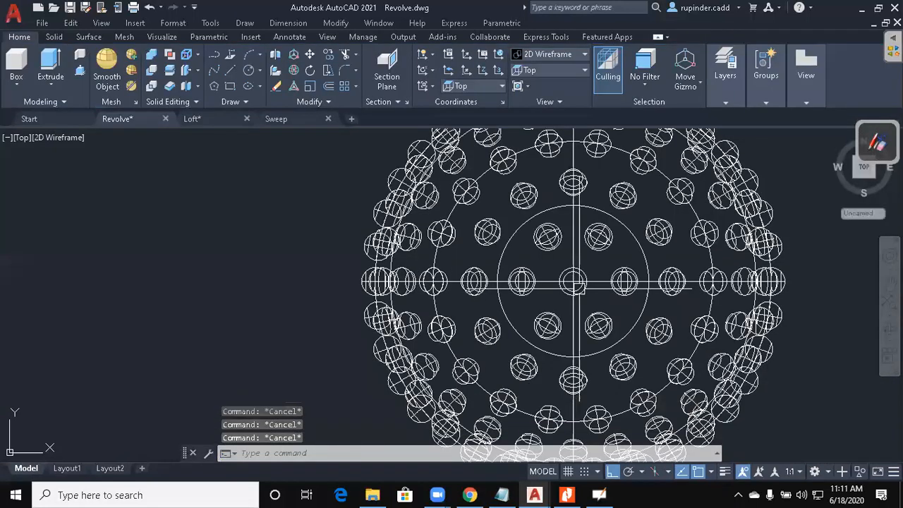
pyautogui.hotkey('alt', 'v')
pyautogui.press('3')
pyautogui.press('s')
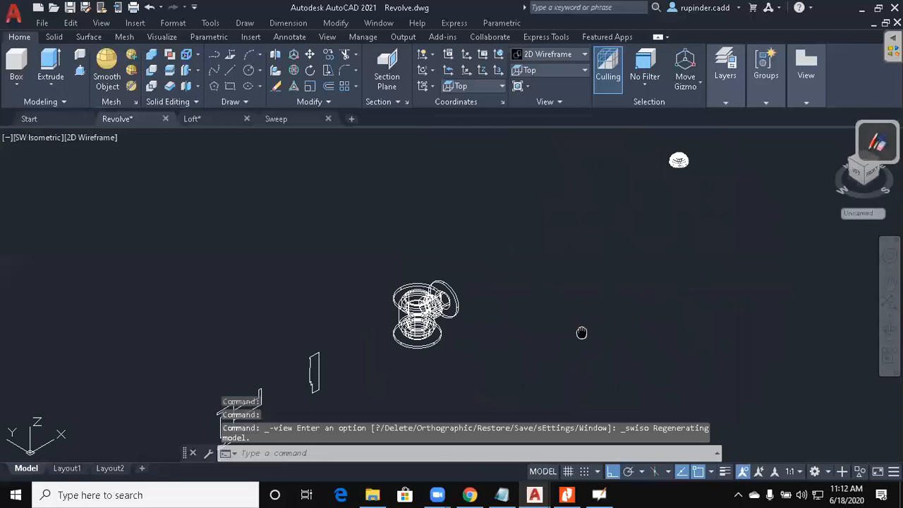
pyautogui.moveTo(581, 332); pyautogui.dragTo(473, 375, button='middle')
pyautogui.scroll(8, 574, 225)
pyautogui.moveTo(537, 153); pyautogui.dragTo(503, 291, button='middle')
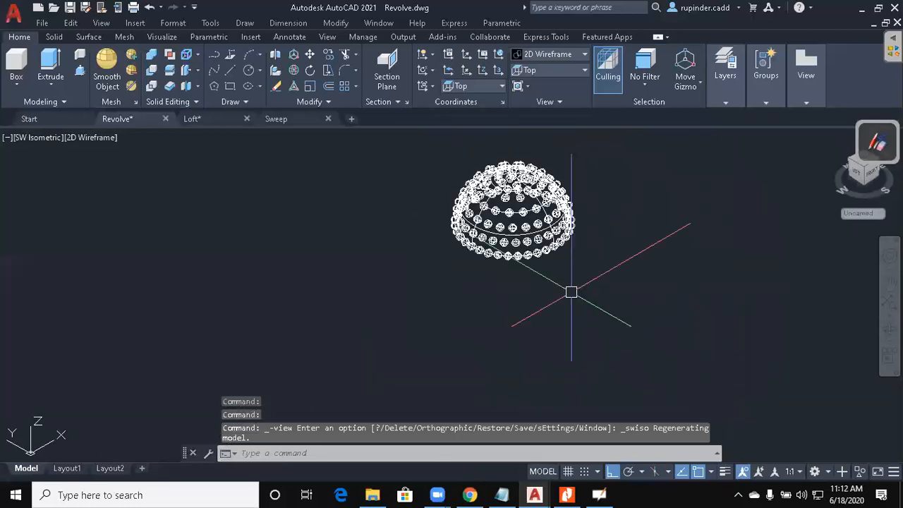
pyautogui.click(575, 70)
pyautogui.click(552, 164)
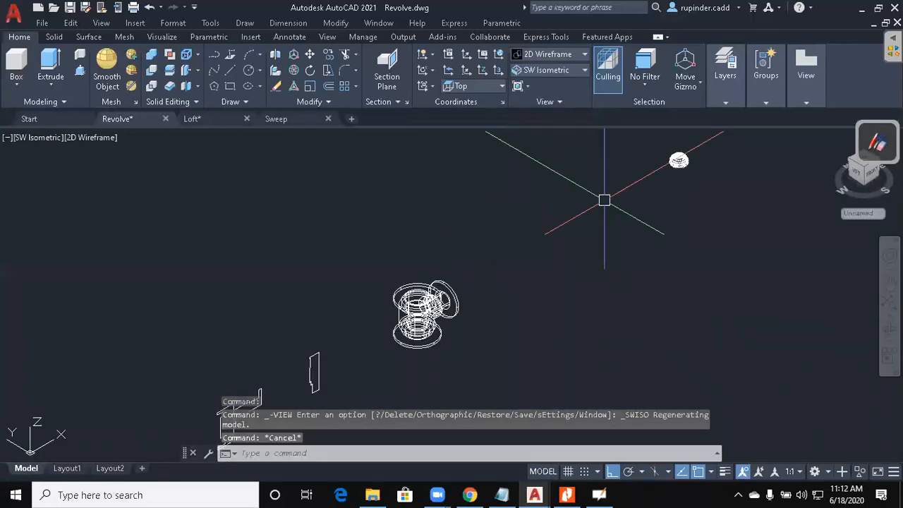
pyautogui.moveTo(589, 222); pyautogui.dragTo(575, 307, button='middle')
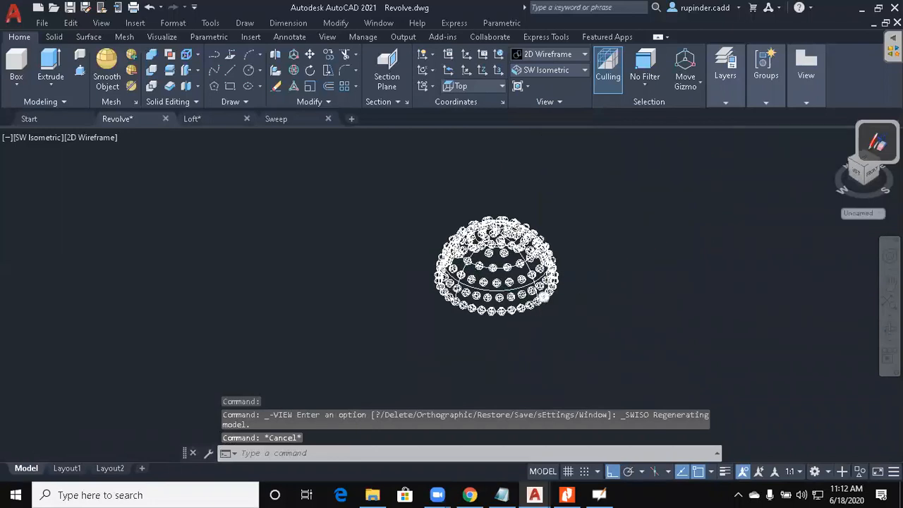
pyautogui.scroll(3, 577, 308)
# Set the visual style to Conceptual to inspect the sphere-covered hemisphere as a shaded solid.
pyautogui.press('Escape')
pyautogui.press('Escape')
pyautogui.write('vs')
pyautogui.press('Return')
pyautogui.write('c')
pyautogui.press('Return')
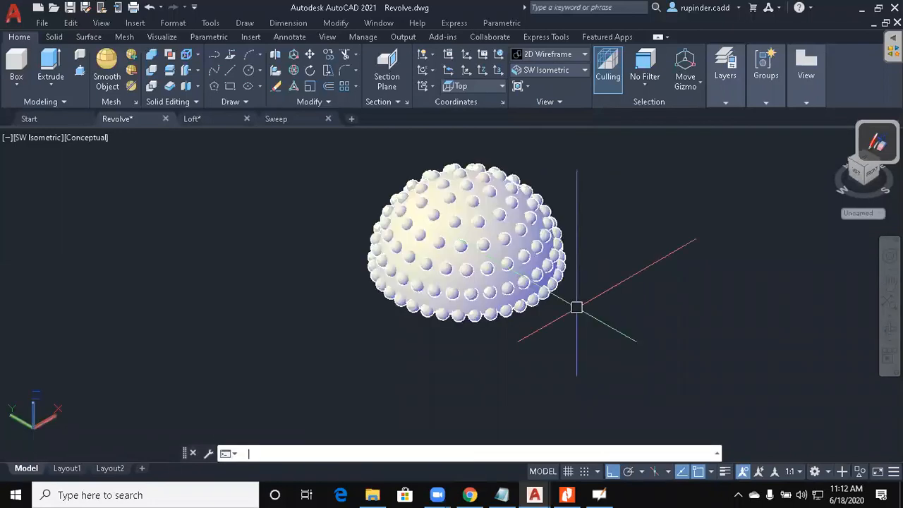
pyautogui.scroll(2, 589, 300)
pyautogui.keyDown('shift'); pyautogui.moveTo(595, 298); pyautogui.dragTo(598, 322, button='middle'); pyautogui.keyUp('shift')
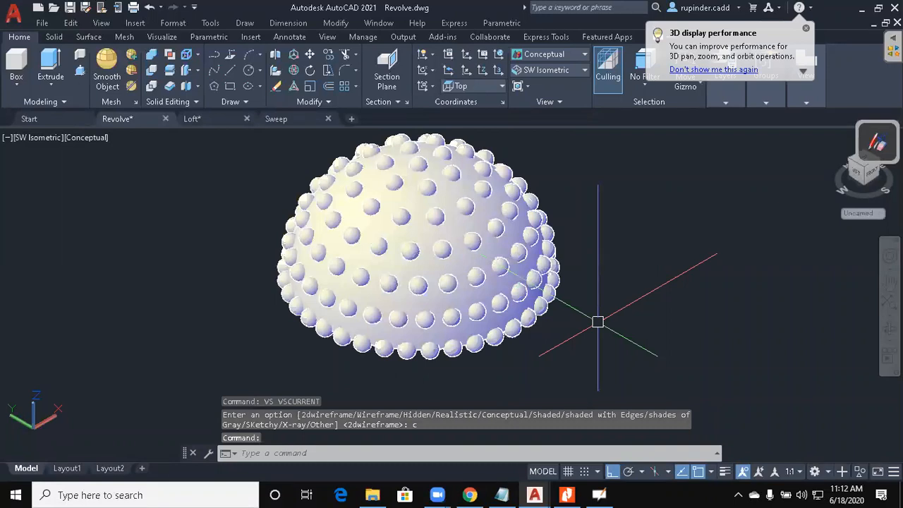
# Subtract all the small arrayed spheres from the hemisphere to cut dimples into its surface.
pyautogui.press('Escape')
pyautogui.press('Escape')
pyautogui.write('su')
pyautogui.press('Return')
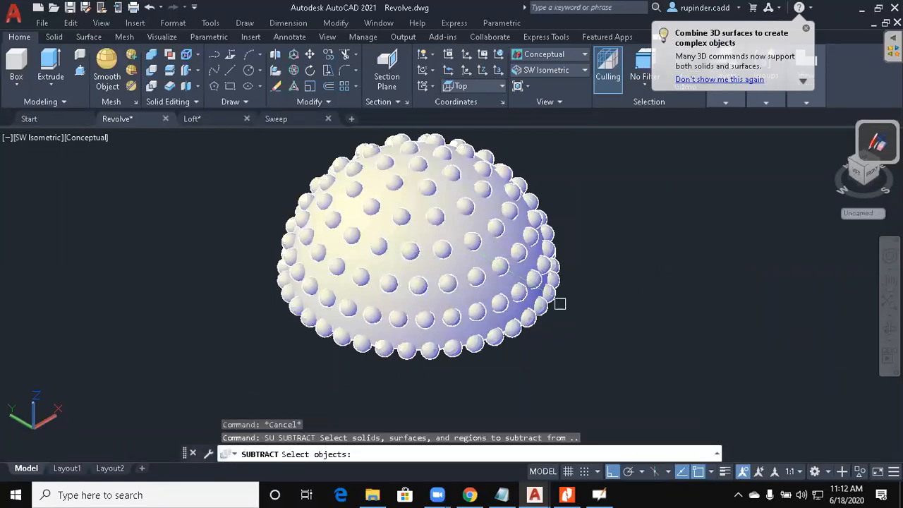
pyautogui.scroll(2, 558, 304)
pyautogui.click(435, 248)
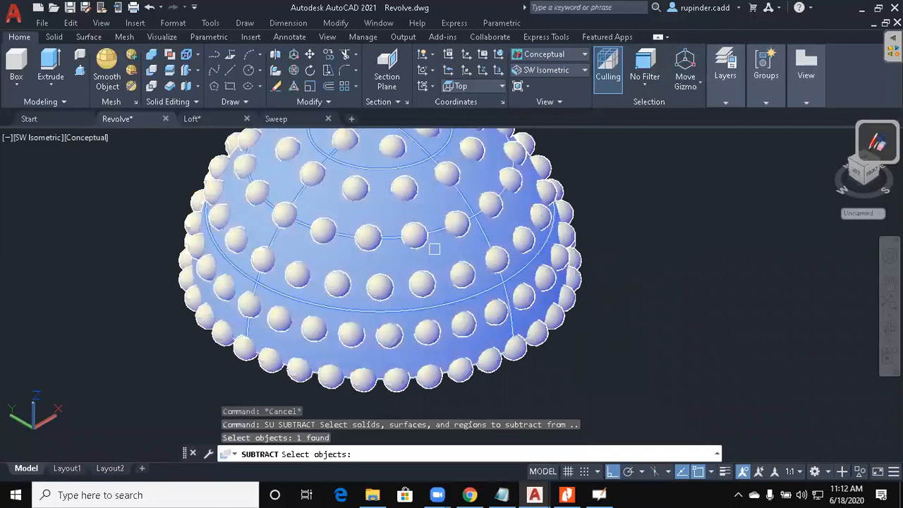
pyautogui.scroll(-4, 434, 249)
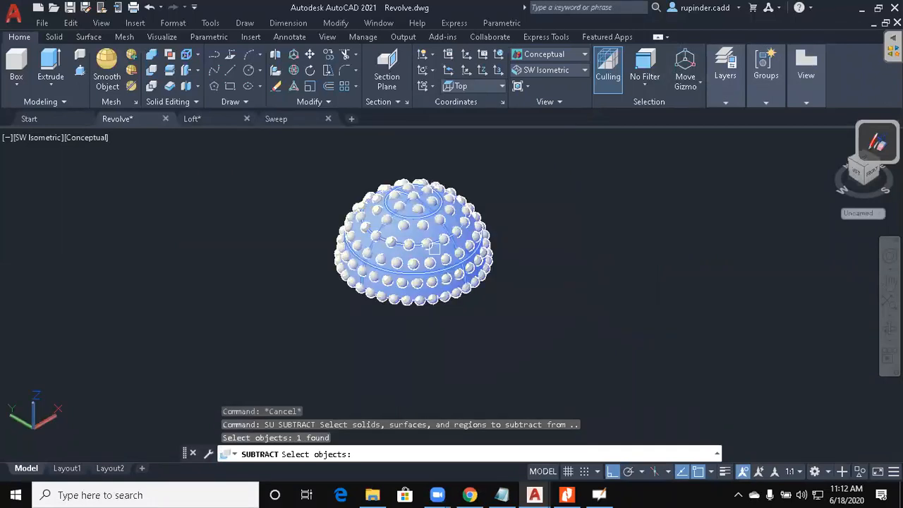
pyautogui.press('Return')
pyautogui.click(587, 376)
pyautogui.click(215, 156)
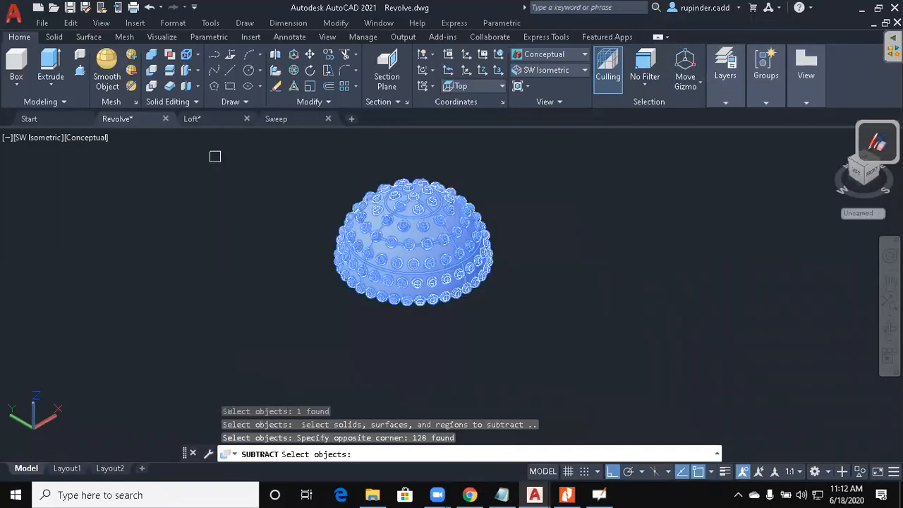
pyautogui.press('Return')
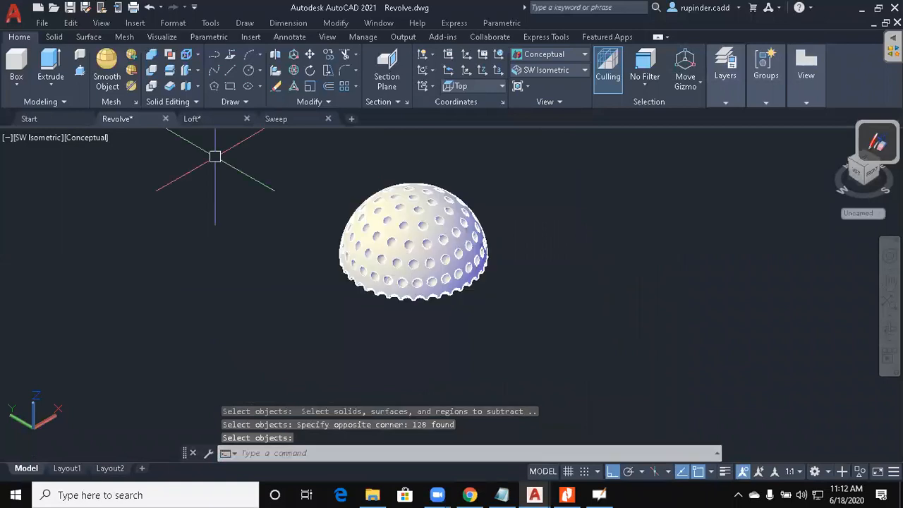
# Inspect the dimpled hemisphere up close and set the visual style to 2D Wireframe.
pyautogui.scroll(4, 615, 225)
pyautogui.moveTo(615, 226); pyautogui.dragTo(494, 314, button='middle')
pyautogui.press('Return')
pyautogui.moveTo(494, 278); pyautogui.dragTo(471, 269, button='middle')
pyautogui.press('Escape')
pyautogui.press('Escape')
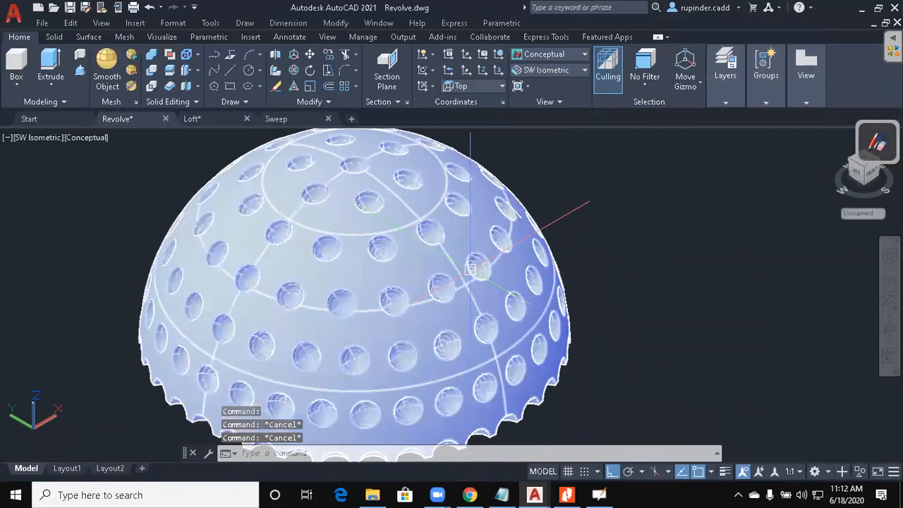
pyautogui.write('vs')
pyautogui.press('Return')
pyautogui.write('2')
pyautogui.press('Return')
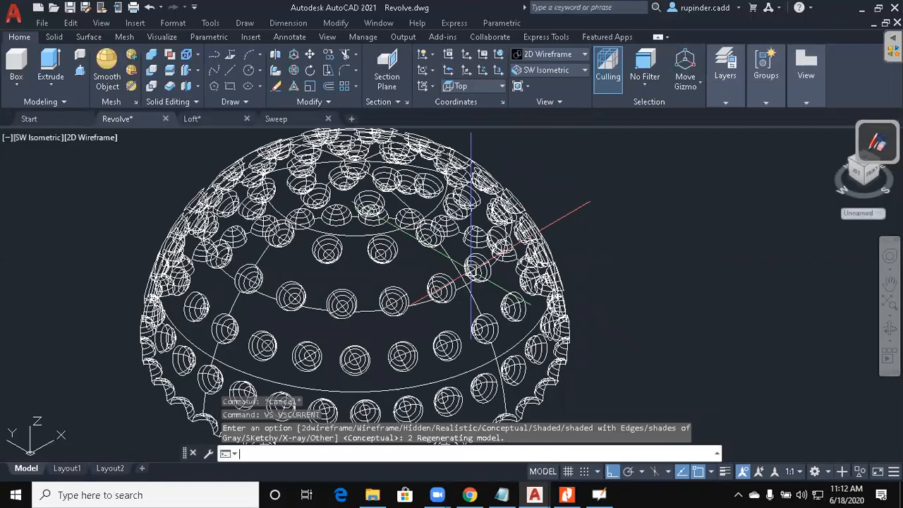
pyautogui.doubleClick(657, 303)
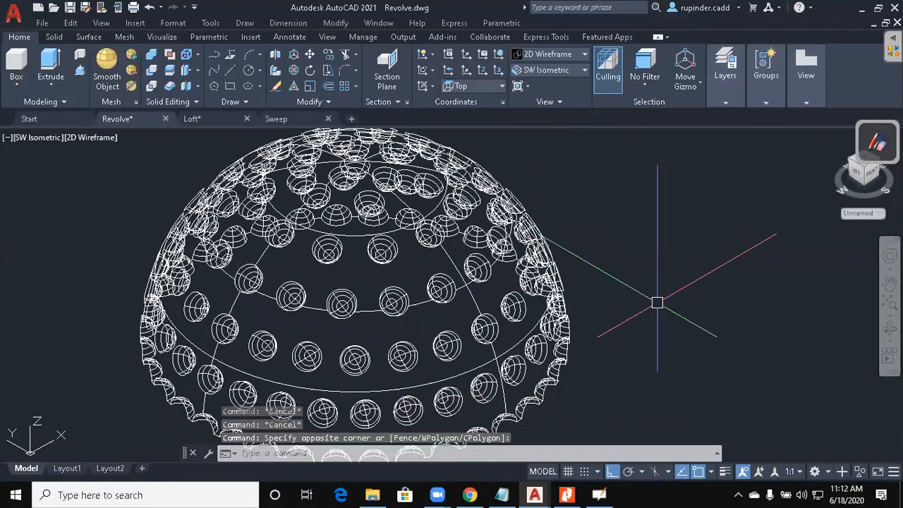
pyautogui.press('Escape')
# Switch to the Front view and frame the dimpled hemisphere.
pyautogui.hotkey('alt', 'v')
pyautogui.press('3')
pyautogui.press('f')
pyautogui.scroll(-2, 644, 306)
pyautogui.moveTo(768, 321); pyautogui.dragTo(554, 317, button='middle')
pyautogui.scroll(7, 564, 305)
pyautogui.moveTo(598, 268); pyautogui.dragTo(474, 304, button='middle')
# Mirror the dimpled hemisphere about the horizontal line along its flat base, keeping the source object.
pyautogui.press('Escape')
pyautogui.press('Escape')
pyautogui.write('mi')
pyautogui.press('Return')
pyautogui.click(619, 295)
pyautogui.click(561, 271)
pyautogui.scroll(10, 574, 288)
pyautogui.press('Return')
pyautogui.click(575, 203)
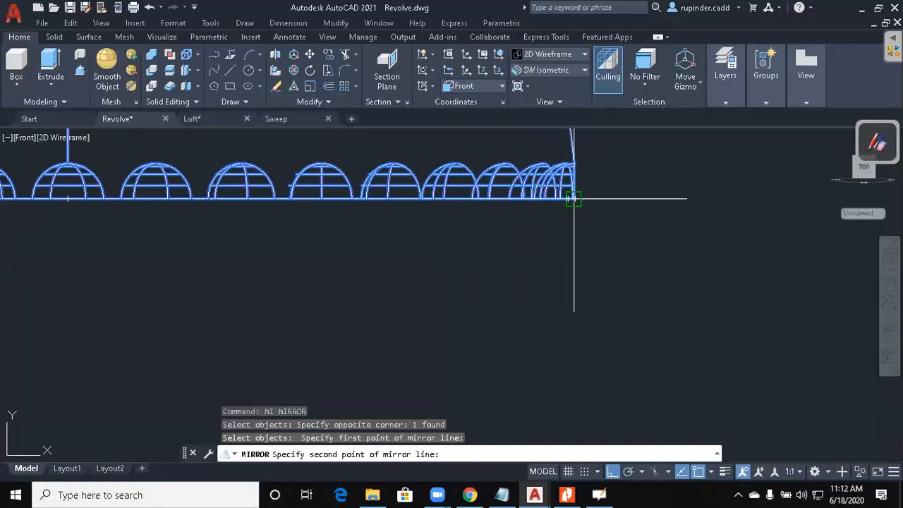
pyautogui.click(710, 226)
pyautogui.scroll(-2, 668, 297)
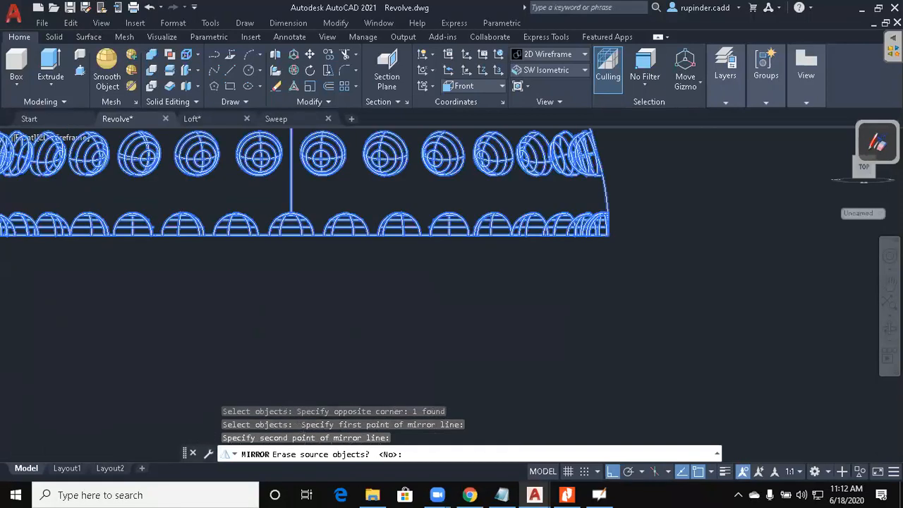
pyautogui.press('Return')
pyautogui.press('Return')
pyautogui.scroll(-5, 579, 329)
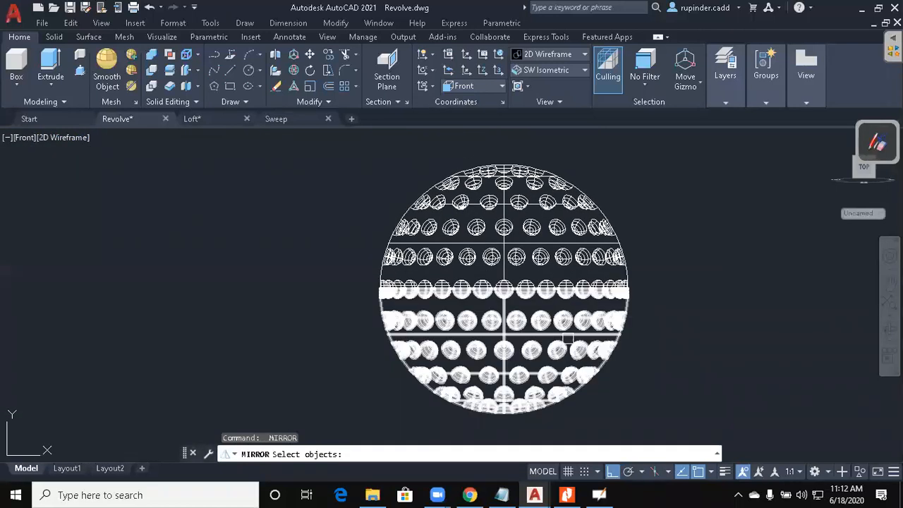
pyautogui.press('Escape')
pyautogui.press('Escape')
# Union the two dimpled hemispheres into a single golf-ball solid.
pyautogui.write('u')
pyautogui.press('BackSpace')
pyautogui.write('uni')
pyautogui.press('Return')
pyautogui.click(682, 373)
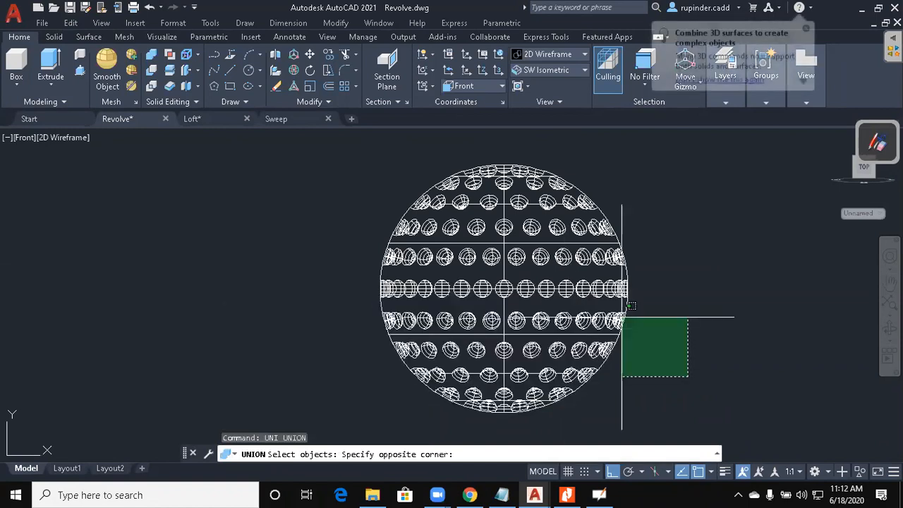
pyautogui.click(543, 242)
pyautogui.press('Return')
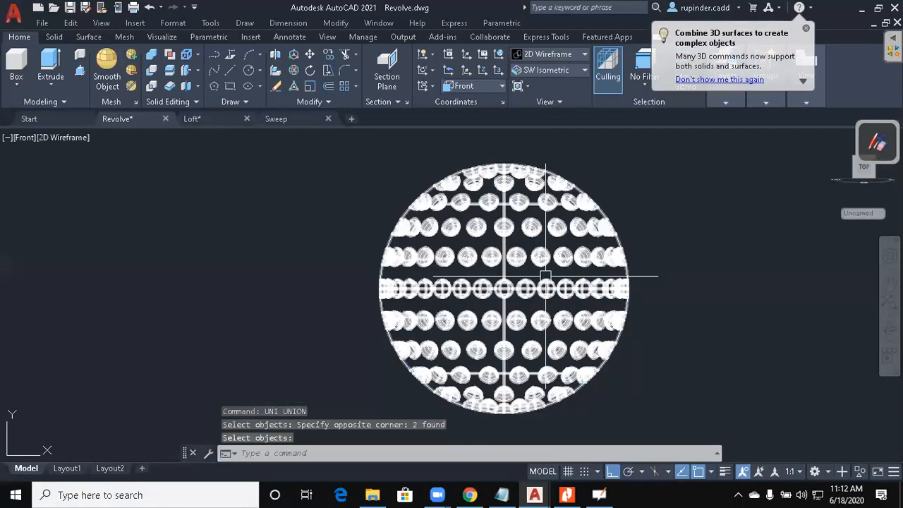
# Set the visual style to Conceptual and inspect the golf ball from an angled custom view.
pyautogui.write('vs')
pyautogui.press('Return')
pyautogui.write('c')
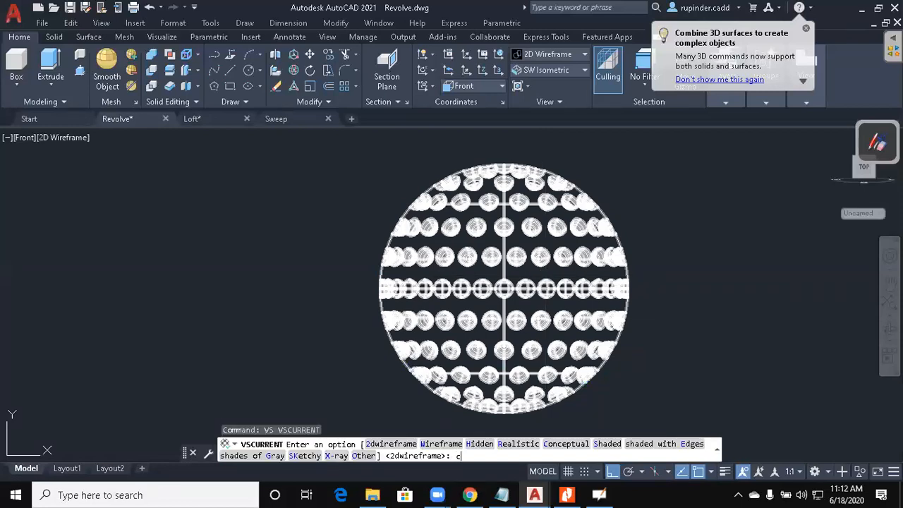
pyautogui.press('Return')
pyautogui.keyDown('shift'); pyautogui.moveTo(545, 276); pyautogui.dragTo(555, 297, button='middle'); pyautogui.keyUp('shift')
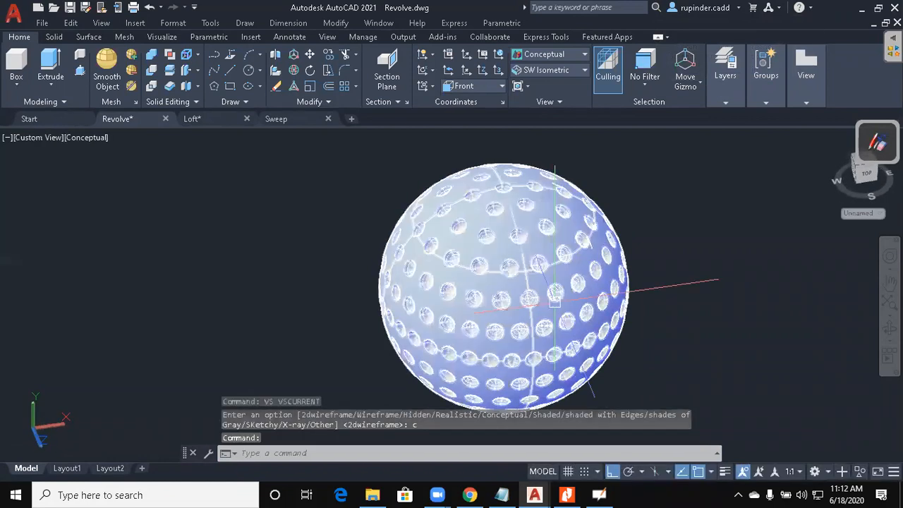
# Return the model to the Front view.
pyautogui.press('Escape')
pyautogui.press('Escape')
pyautogui.press('Escape')
pyautogui.hotkey('alt', 'v')
pyautogui.press('3')
pyautogui.press('f')
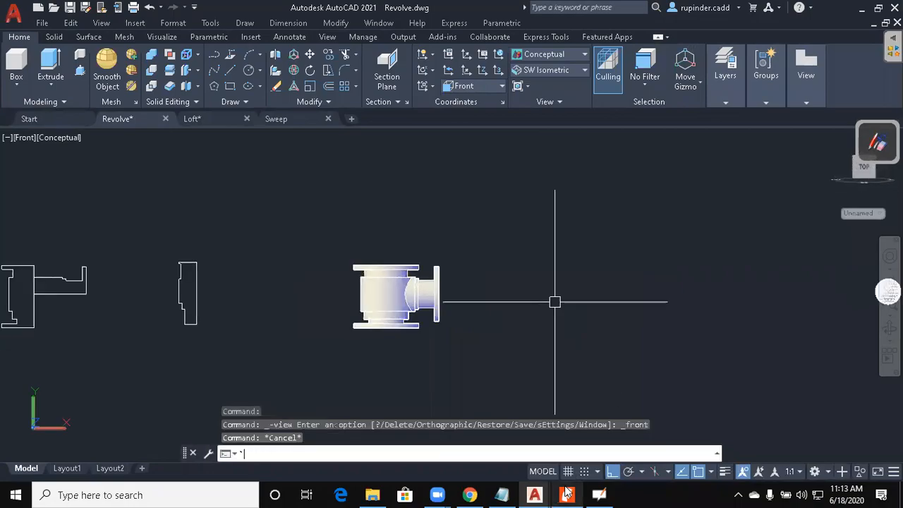
# Switch to Nitro Pro and examine the views of the flanged pipe fitting in Assignment 10.
pyautogui.hotkey('alt', 'Tab')
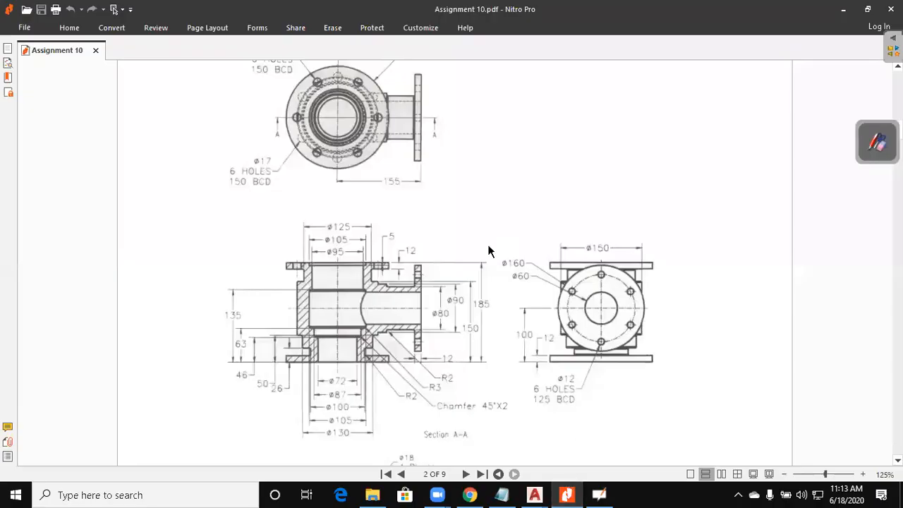
pyautogui.keyDown('ctrl'); pyautogui.scroll(-1, 489, 251); pyautogui.keyUp('ctrl')
pyautogui.scroll(3, 487, 253)
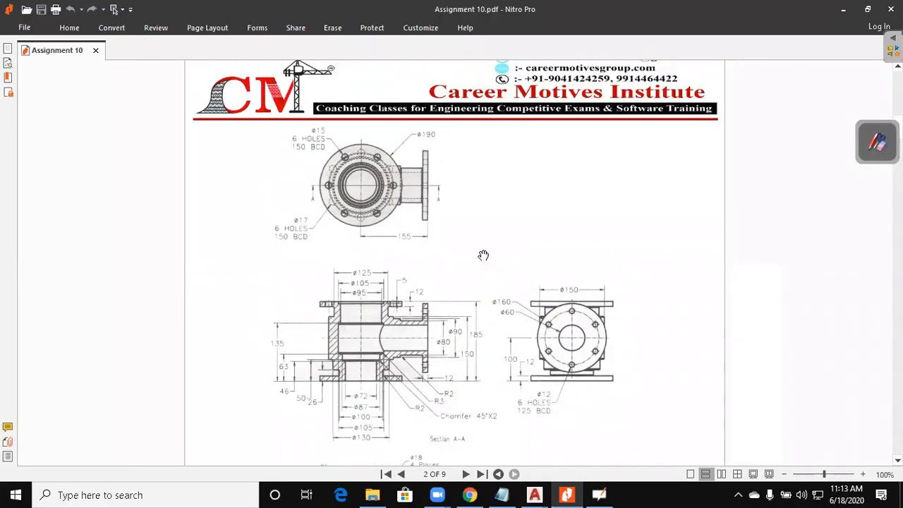
pyautogui.scroll(-1, 358, 293)
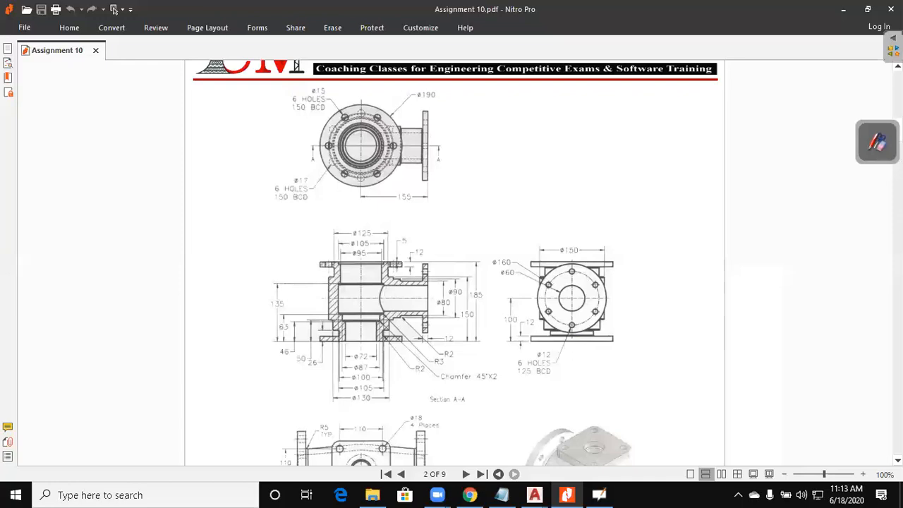
# Highlight the Ø190 dimension and the top flange on the fitting drawing in yellow, and erase the highlights.
pyautogui.click(877, 142)
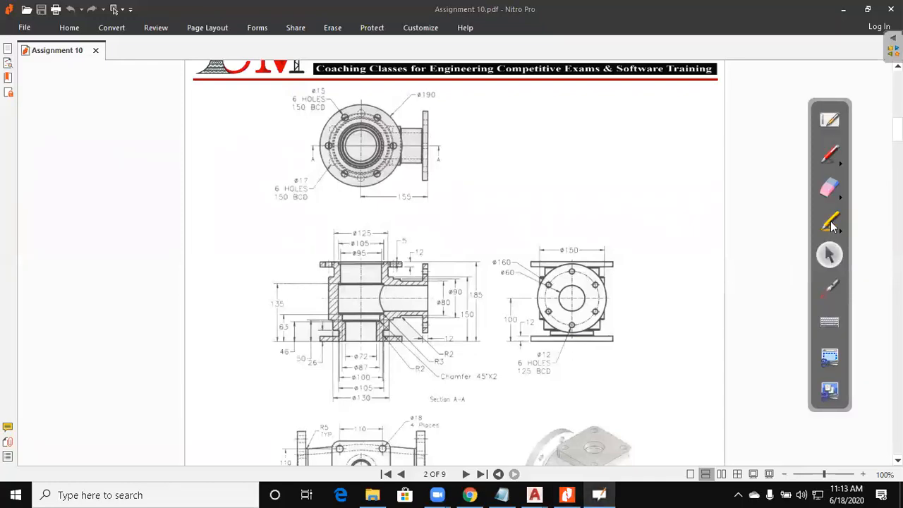
pyautogui.click(830, 223)
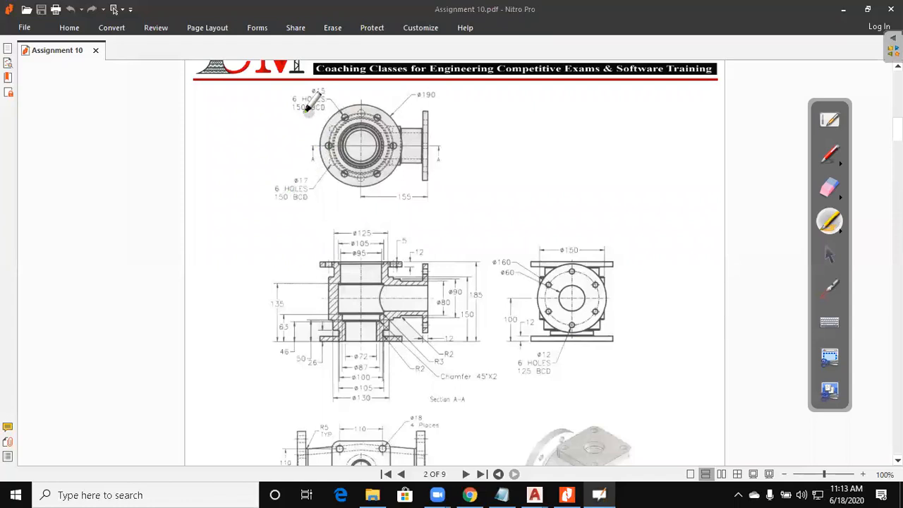
pyautogui.moveTo(416, 93); pyautogui.dragTo(449, 94)
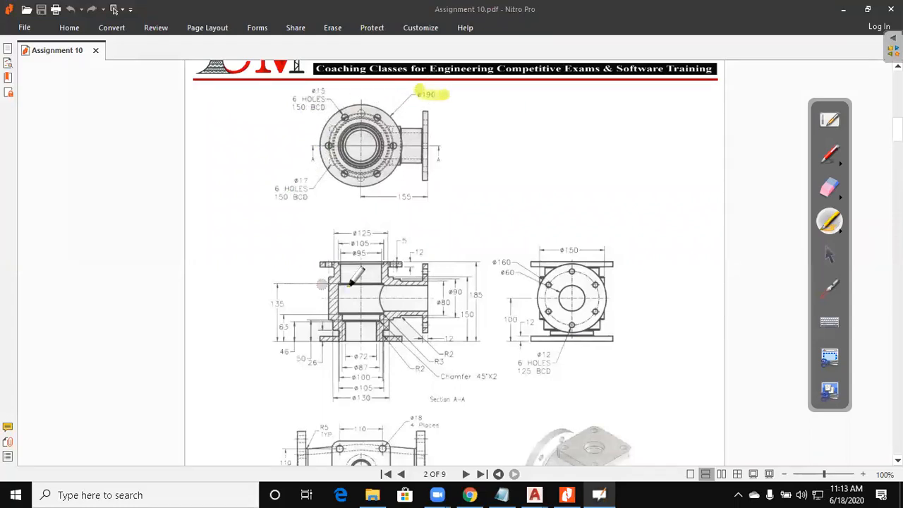
pyautogui.moveTo(319, 264); pyautogui.dragTo(410, 253)
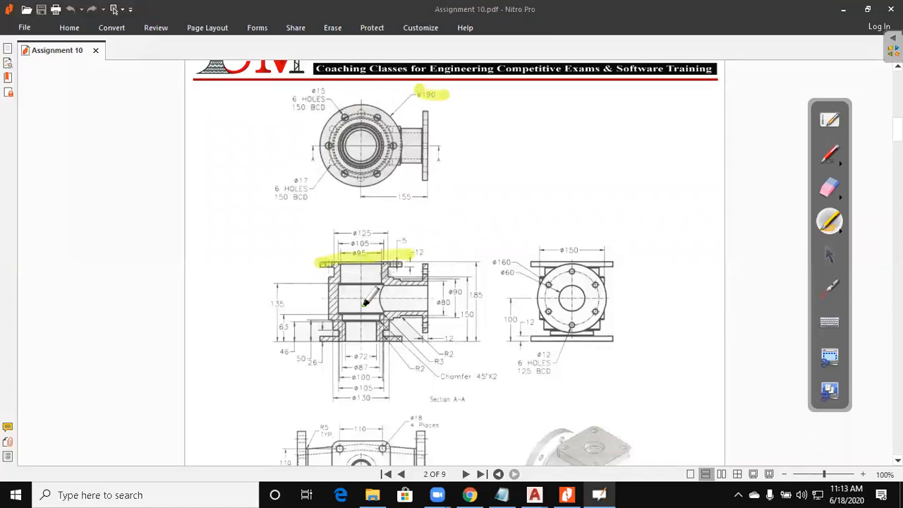
pyautogui.click(830, 187)
pyautogui.moveTo(797, 175)
pyautogui.mouseDown()
pyautogui.moveTo(701, 163)
pyautogui.moveTo(457, 97)
pyautogui.moveTo(327, 244)
pyautogui.moveTo(276, 256)
pyautogui.mouseUp()
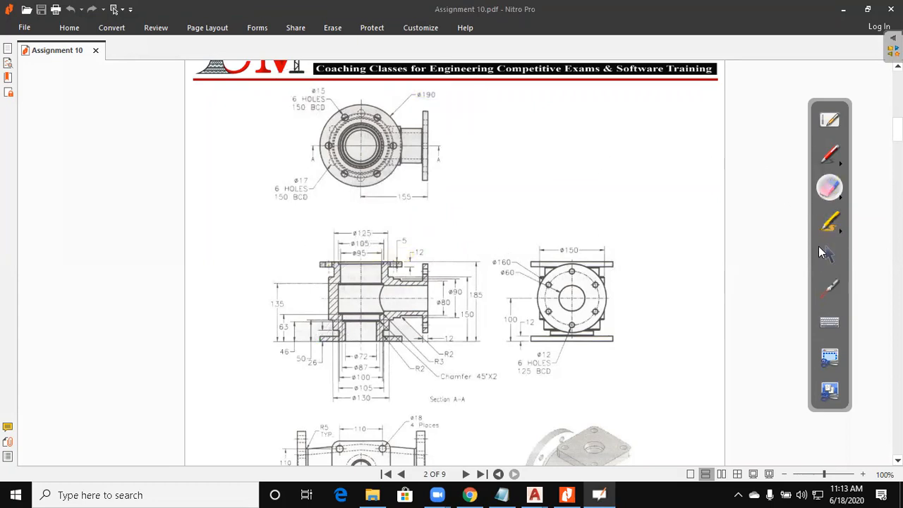
# Trace the body's half profile and the side branch's upper half profile in red on Section A-A, and erase the traces.
pyautogui.click(829, 158)
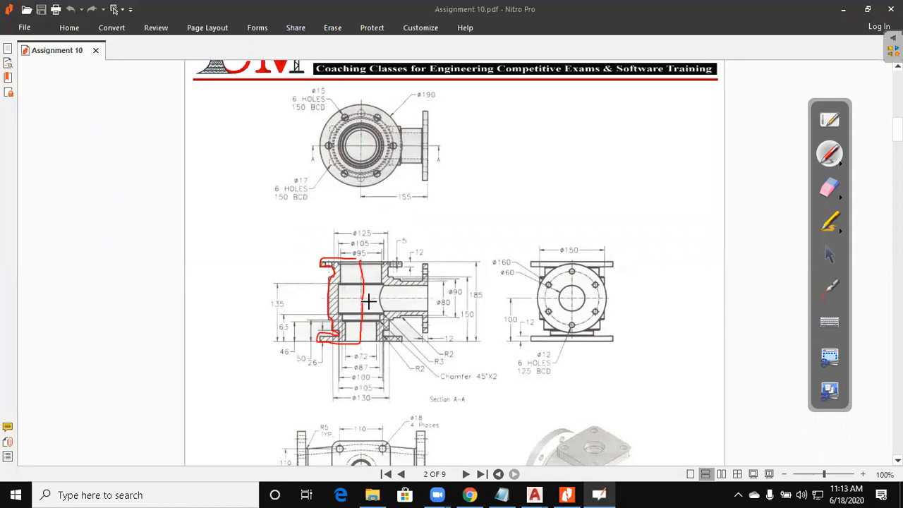
pyautogui.moveTo(361, 300)
pyautogui.mouseDown()
pyautogui.moveTo(425, 296)
pyautogui.moveTo(432, 281)
pyautogui.mouseUp()
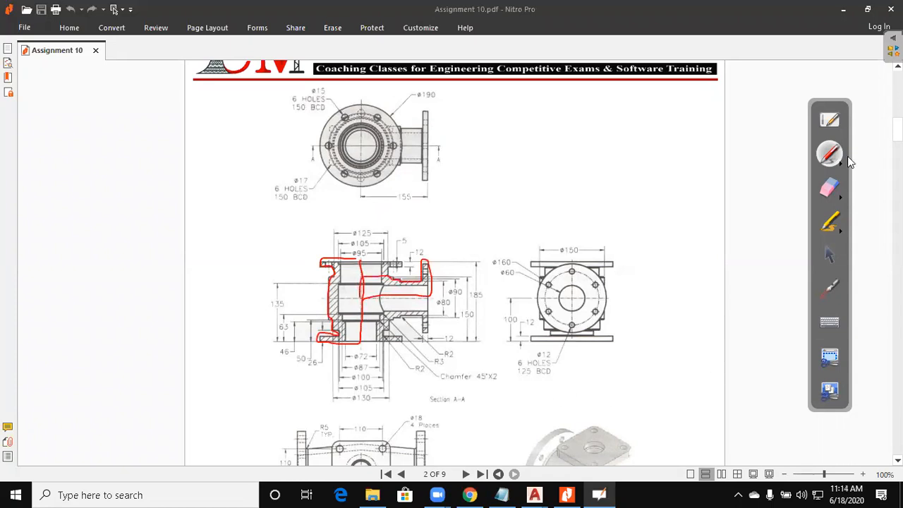
pyautogui.click(829, 187)
pyautogui.moveTo(392, 238); pyautogui.dragTo(360, 313)
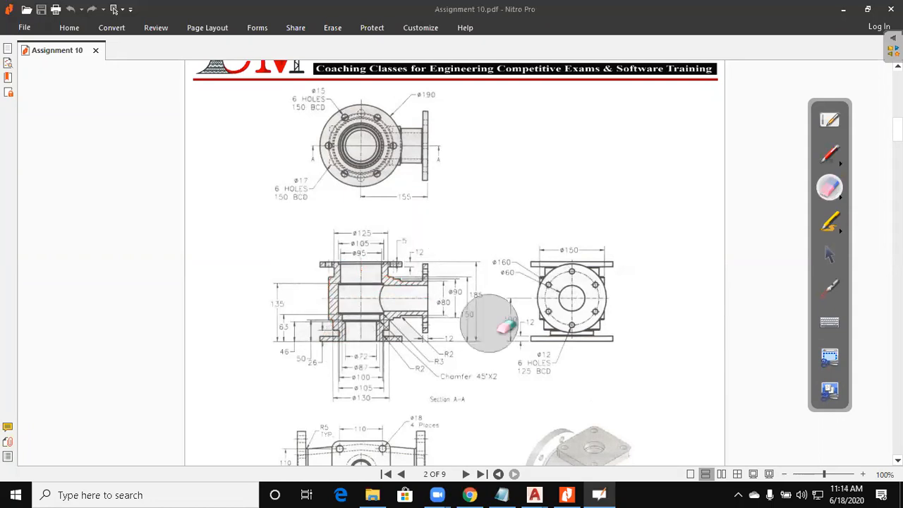
# Switch back to AutoCAD and examine the closed body and side-branch profiles beside the finished fitting.
pyautogui.click(830, 255)
pyautogui.click(847, 17)
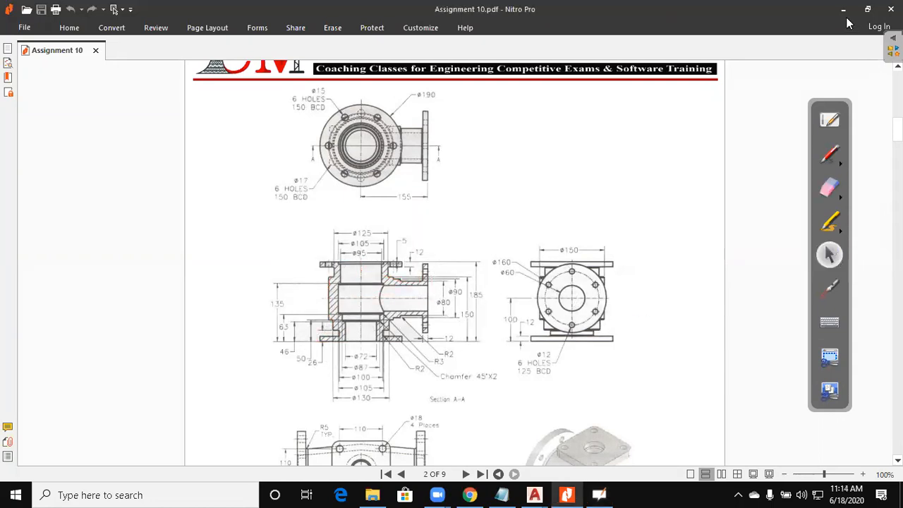
pyautogui.click(845, 13)
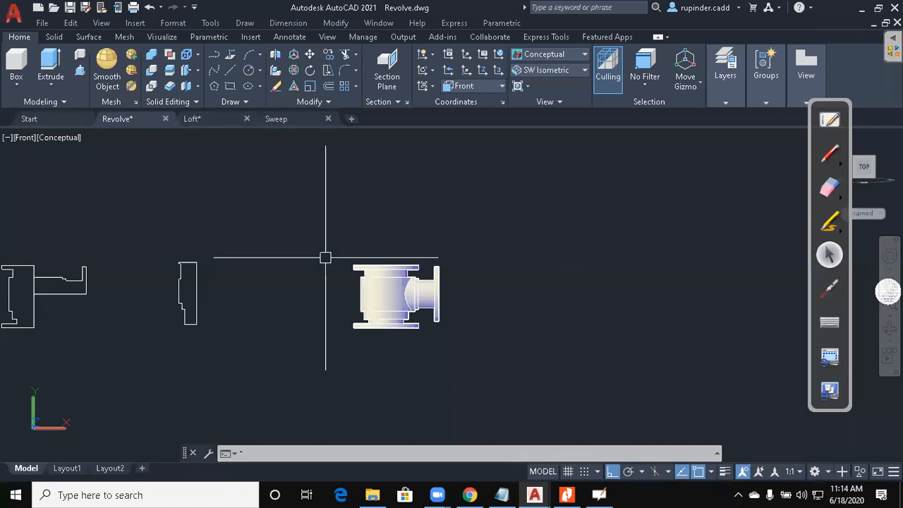
pyautogui.moveTo(380, 273); pyautogui.dragTo(735, 263, button='middle')
pyautogui.scroll(2, 464, 289)
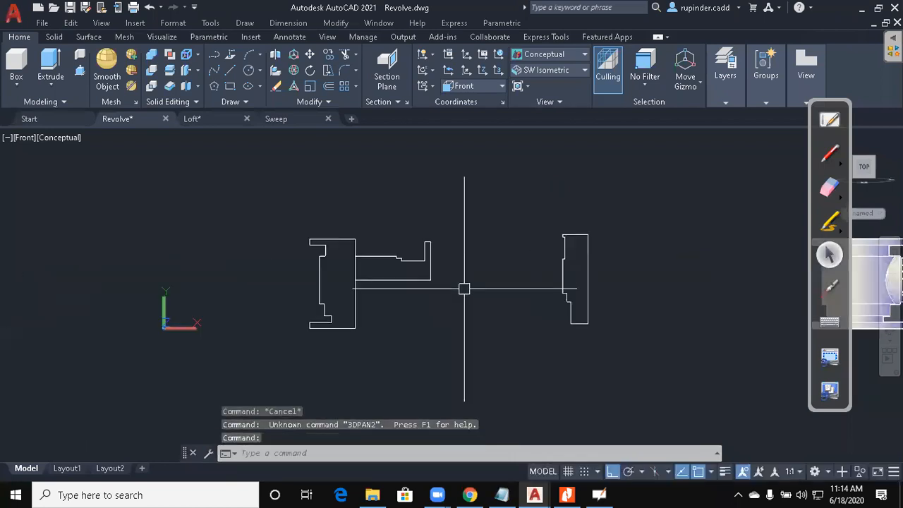
pyautogui.moveTo(464, 288); pyautogui.dragTo(467, 293, button='middle')
pyautogui.click(362, 313)
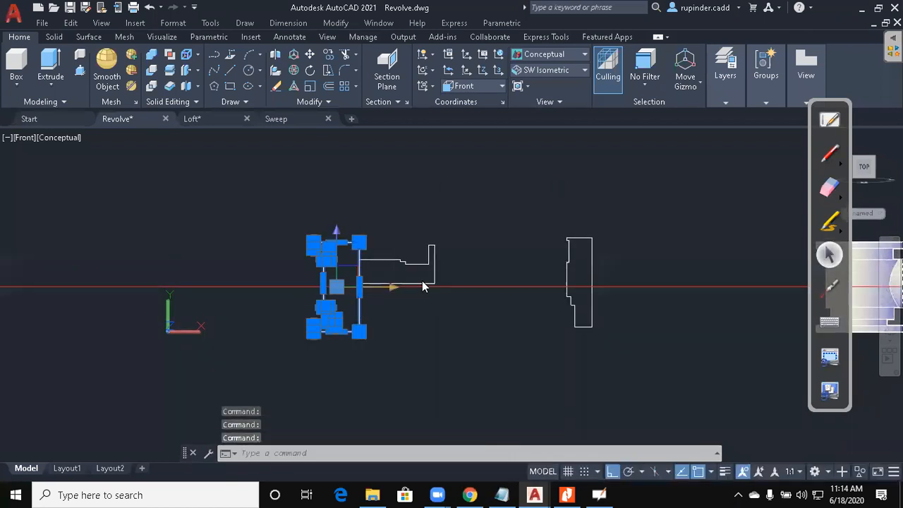
pyautogui.press('Escape')
pyautogui.moveTo(467, 358); pyautogui.dragTo(352, 323, button='middle')
pyautogui.scroll(-2, 424, 331)
pyautogui.press('Escape')
pyautogui.press('Escape')
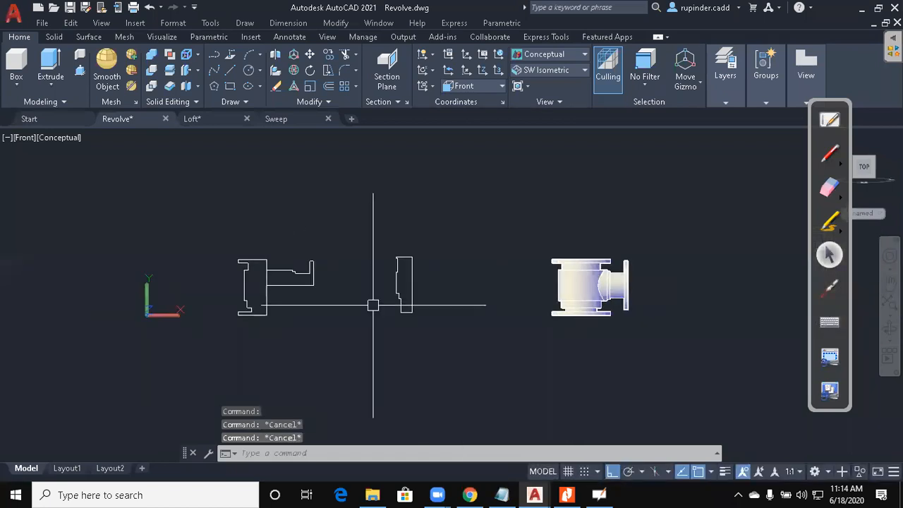
# Copy the body and side-branch profiles about 1800 units horizontally into the space between the fitting and the golf ball.
pyautogui.write('co')
pyautogui.press('Return')
pyautogui.click(302, 381)
pyautogui.click(285, 305)
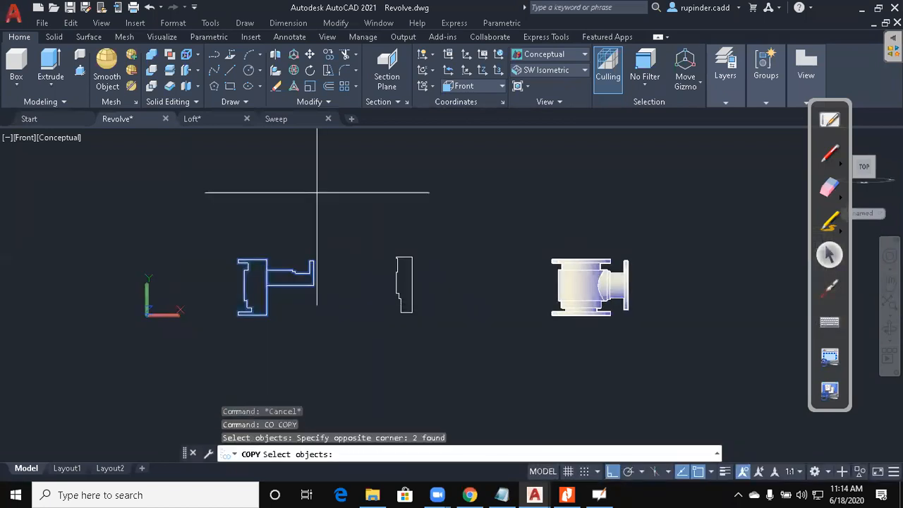
pyautogui.press('Return')
pyautogui.click(320, 184)
pyautogui.moveTo(523, 209); pyautogui.dragTo(90, 247, button='middle')
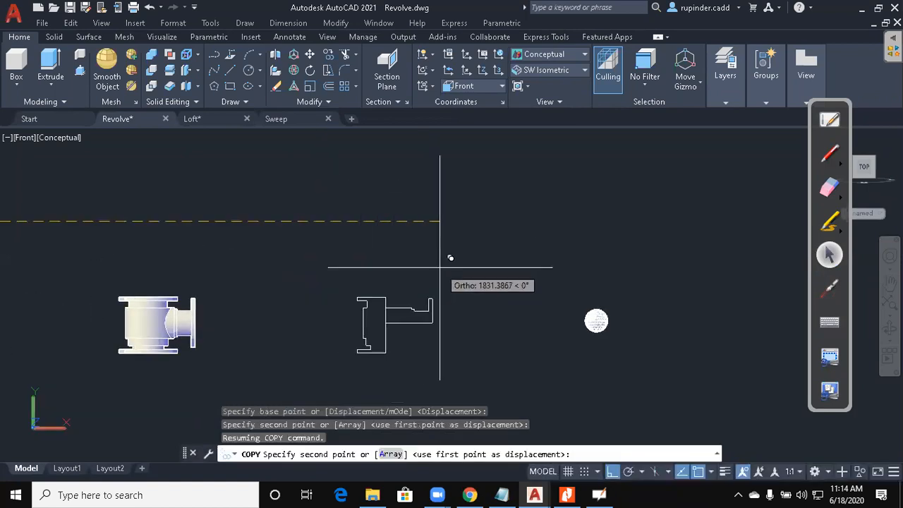
pyautogui.click(435, 268)
pyautogui.press('Escape')
pyautogui.press('Escape')
# Check by selection that the copied body and side-branch profiles are each a single closed outline.
pyautogui.scroll(2, 389, 363)
pyautogui.click(369, 349)
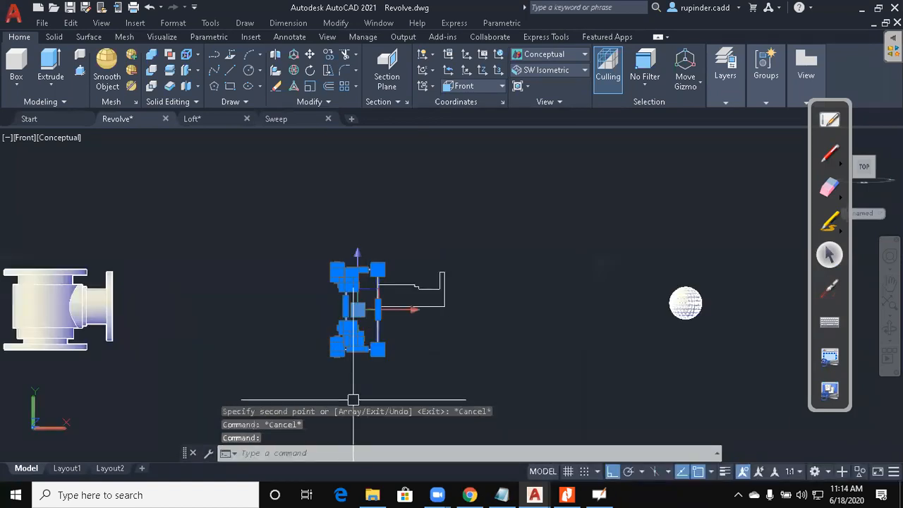
pyautogui.press('Escape')
pyautogui.click(439, 310)
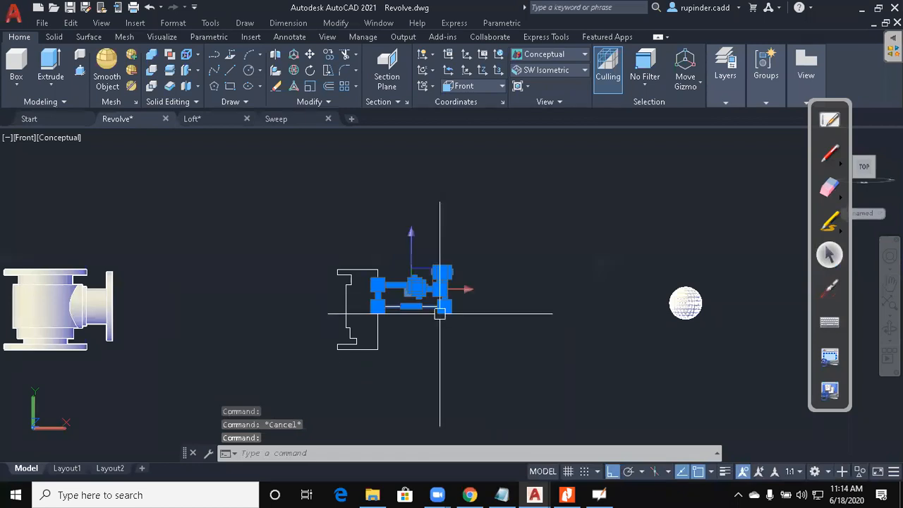
pyautogui.press('Escape')
pyautogui.click(422, 285)
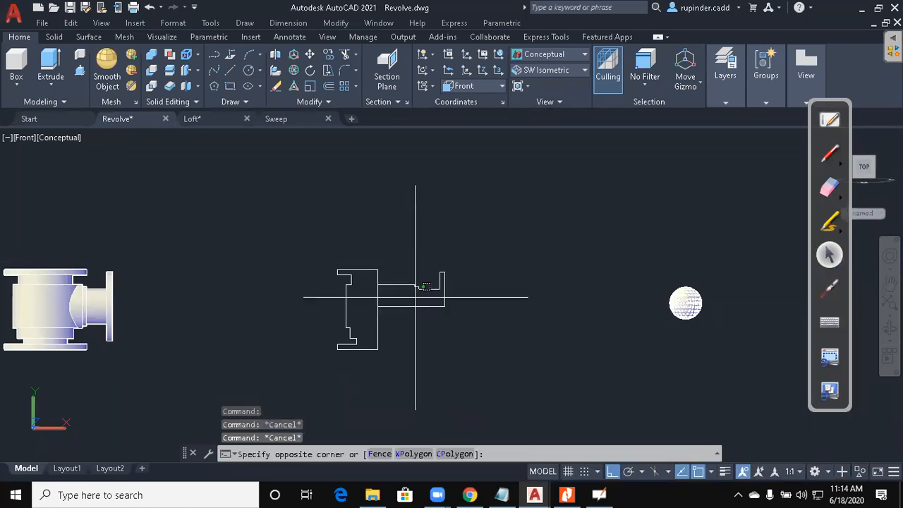
pyautogui.click(426, 287)
pyautogui.press('Escape')
pyautogui.click(376, 336)
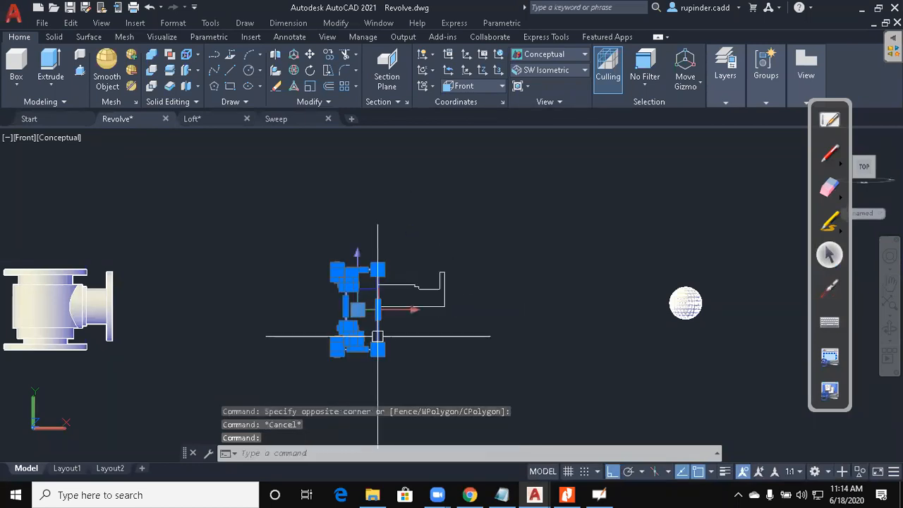
pyautogui.press('Escape')
pyautogui.press('Escape')
# Revolve the copied body profile 360 degrees about its straight vertical edge.
pyautogui.write('re')
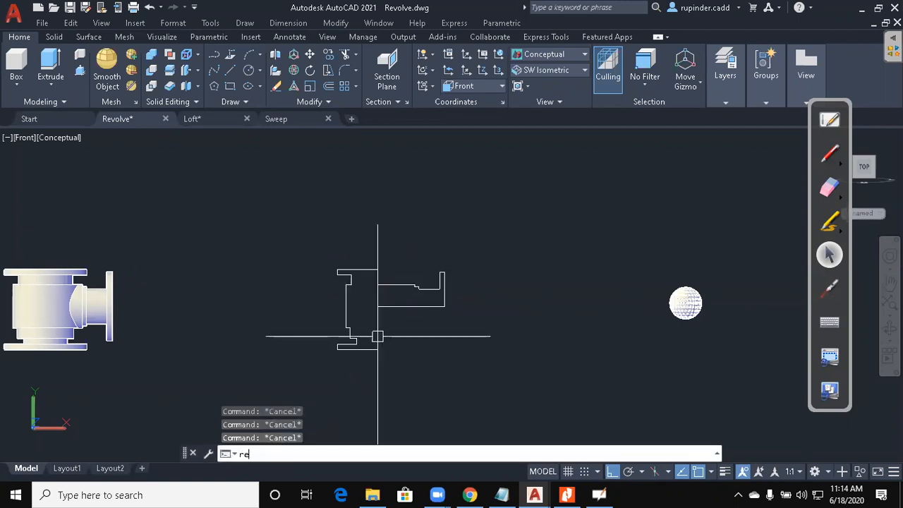
pyautogui.press('Return')
pyautogui.write('r')
pyautogui.press('Return')
pyautogui.write('rev')
pyautogui.press('Return')
pyautogui.click(361, 348)
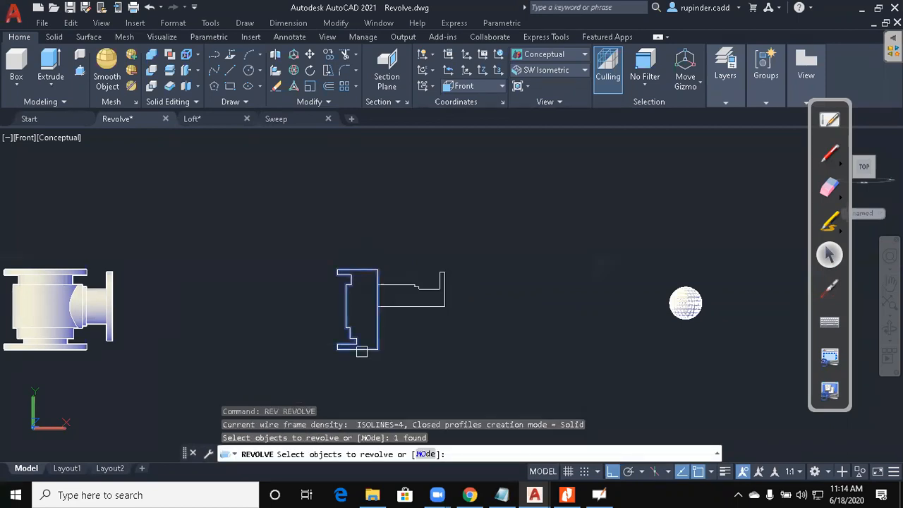
pyautogui.press('Return')
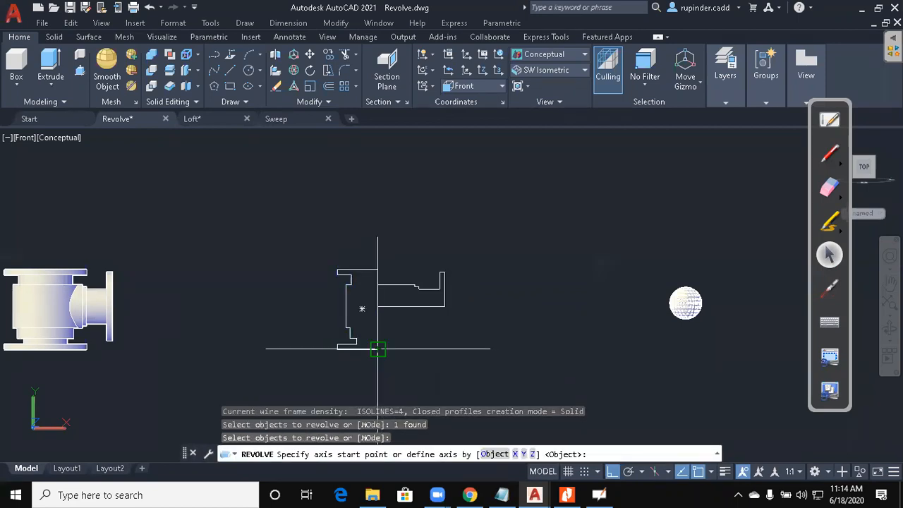
pyautogui.click(378, 349)
pyautogui.click(375, 197)
pyautogui.press('Return')
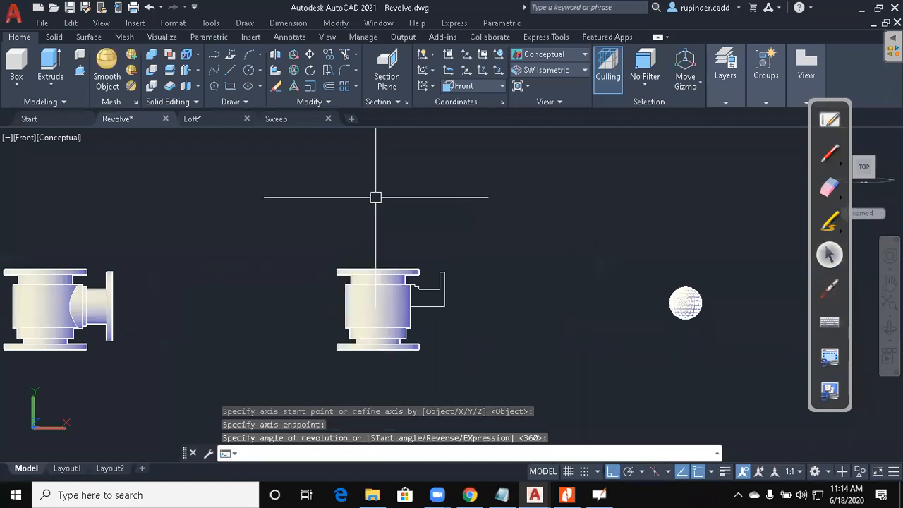
pyautogui.press('Return')
pyautogui.press('Escape')
pyautogui.press('Escape')
# Set the visual style to 2D Wireframe and regenerate the model.
pyautogui.write('vs')
pyautogui.press('Return')
pyautogui.write('2')
pyautogui.press('Return')
pyautogui.press('Escape')
pyautogui.press('Escape')
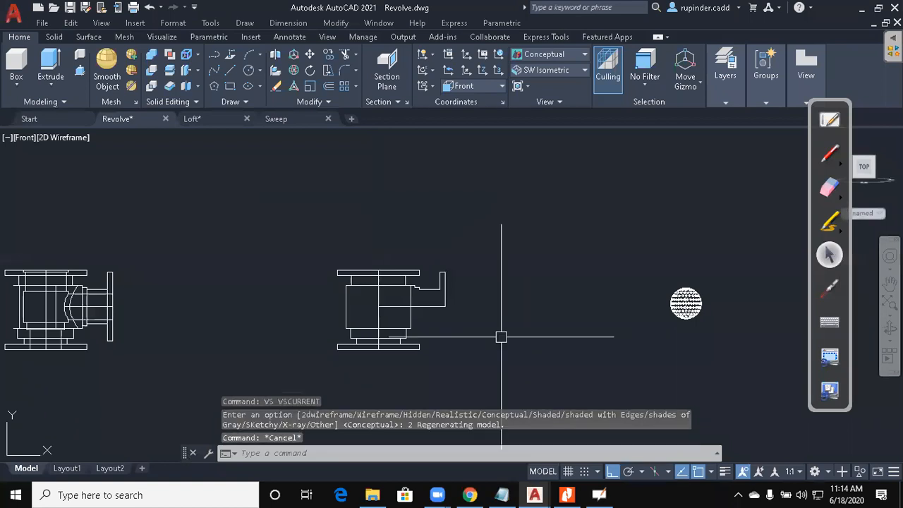
pyautogui.scroll(3, 505, 374)
pyautogui.moveTo(505, 374); pyautogui.dragTo(510, 373, button='middle')
pyautogui.press('Escape')
pyautogui.write('r')
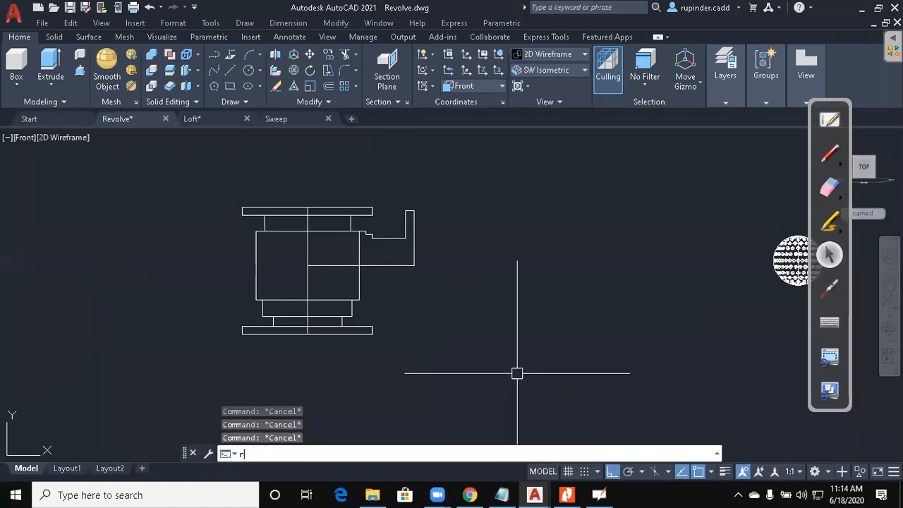
pyautogui.write('e')
pyautogui.press('Return')
# Revolve the side-branch profile 360 degrees about its horizontal base edge.
pyautogui.write('re')
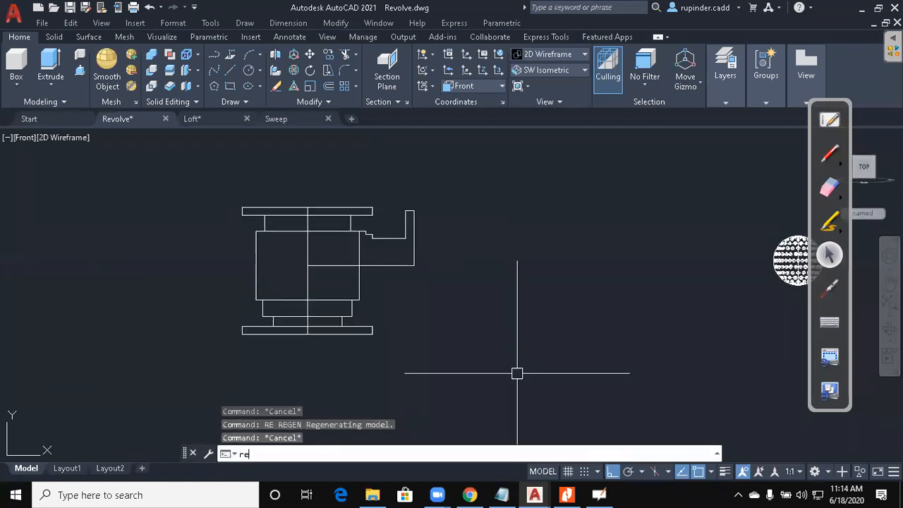
pyautogui.write('volve')
pyautogui.press('Return')
pyautogui.click(386, 265)
pyautogui.press('Return')
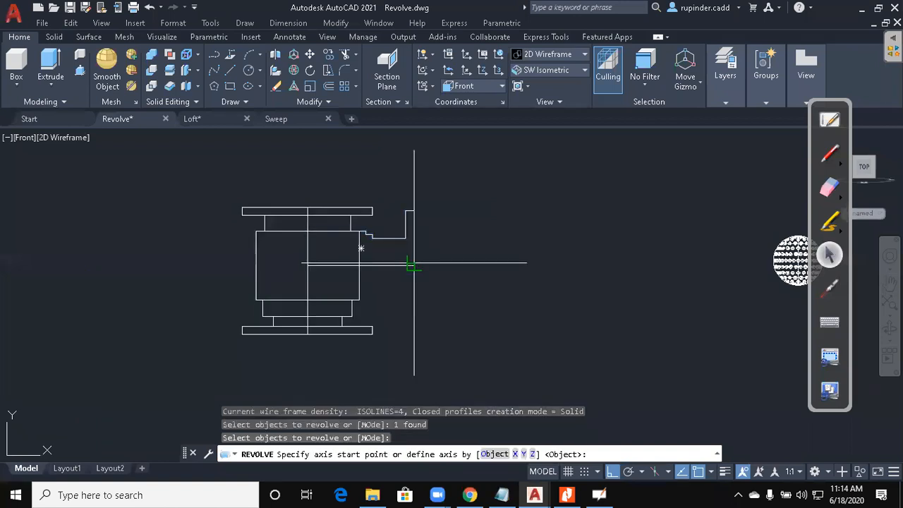
pyautogui.click(413, 265)
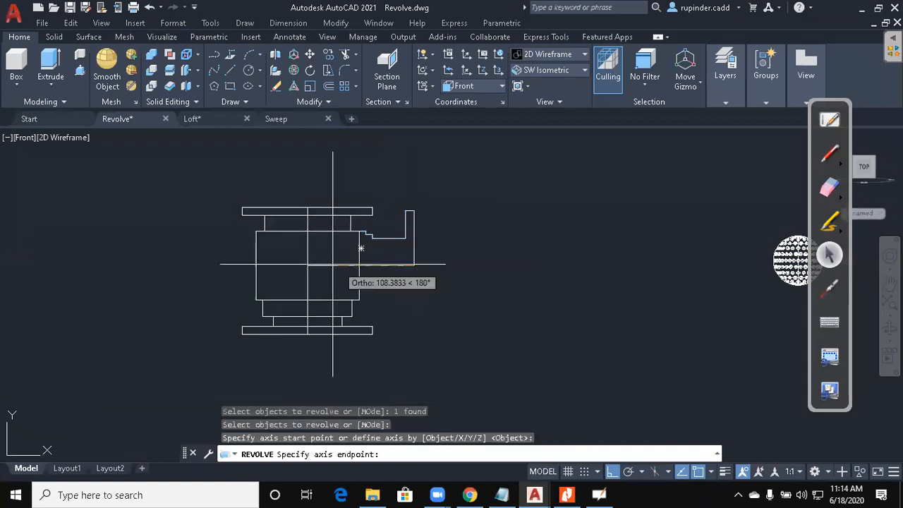
pyautogui.click(308, 265)
pyautogui.press('Return')
pyautogui.press('Escape')
pyautogui.press('Escape')
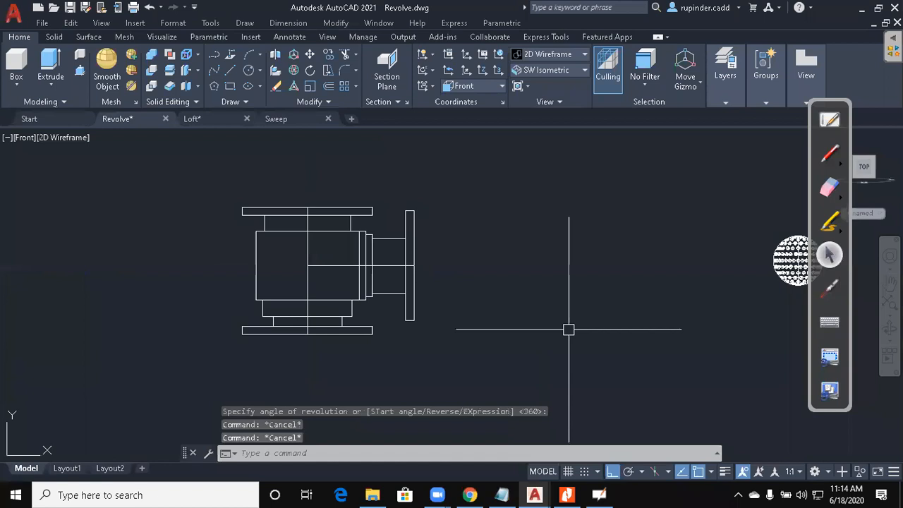
# Set the visual style to Conceptual and view the new fitting from an angled custom view.
pyautogui.write('vs')
pyautogui.press('Return')
pyautogui.write('c')
pyautogui.press('Return')
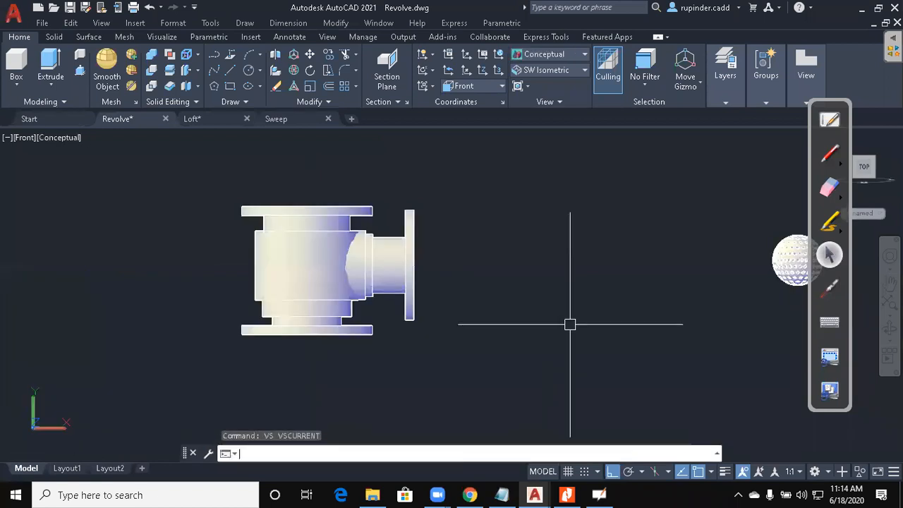
pyautogui.keyDown('shift'); pyautogui.moveTo(569, 299); pyautogui.dragTo(493, 341, button='middle'); pyautogui.keyUp('shift')
pyautogui.press('Escape')
pyautogui.press('Escape')
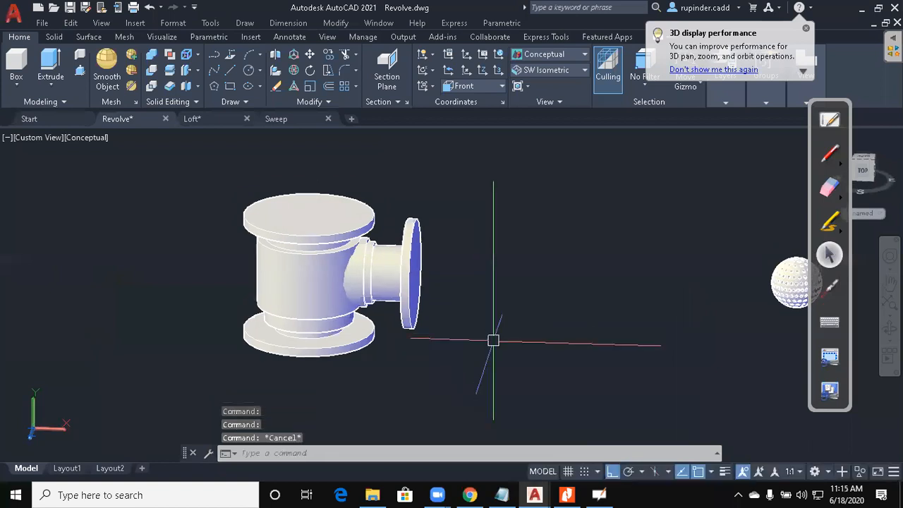
# Union the revolved body and the side branch of the new fitting into one solid.
pyautogui.write('uni')
pyautogui.press('Return')
pyautogui.click(423, 369)
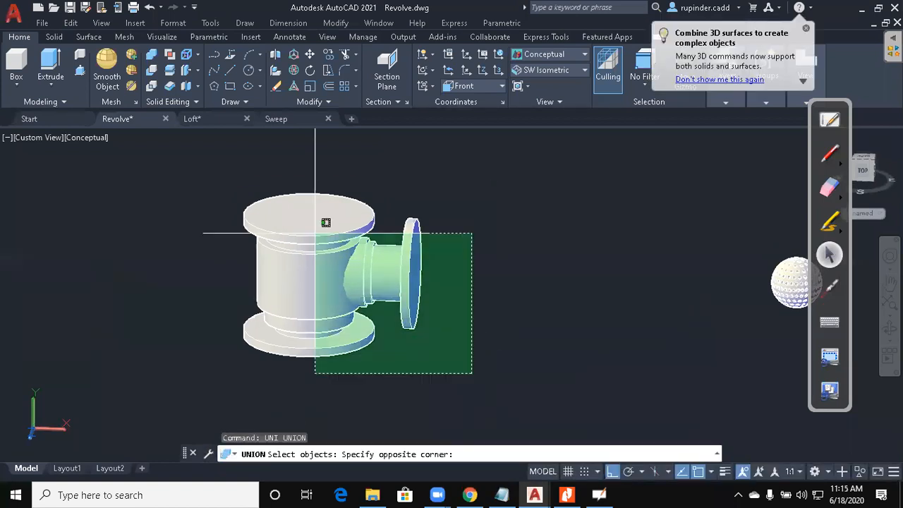
pyautogui.click(314, 228)
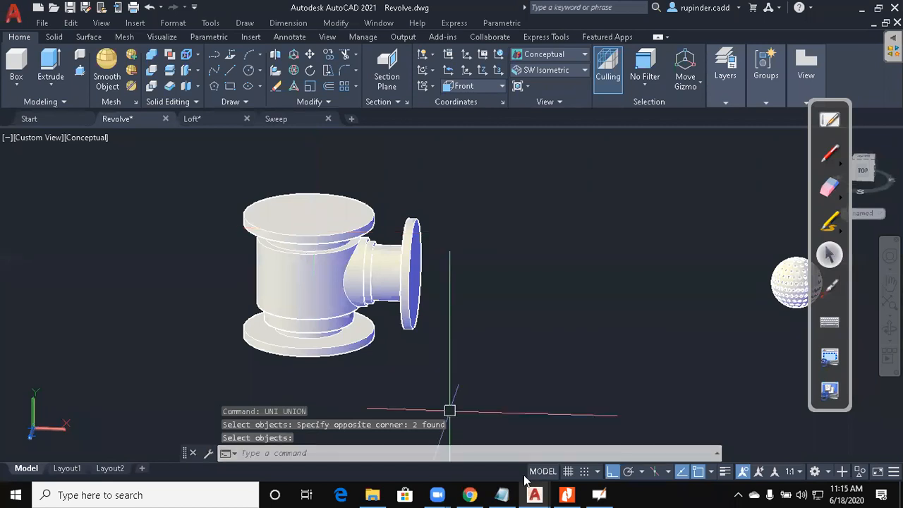
# Switch to the Assignment 10 PDF in Nitro Pro, trace the inner bore's half profile in Section A-A, erase the markup and return to AutoCAD.
pyautogui.click(566, 494)
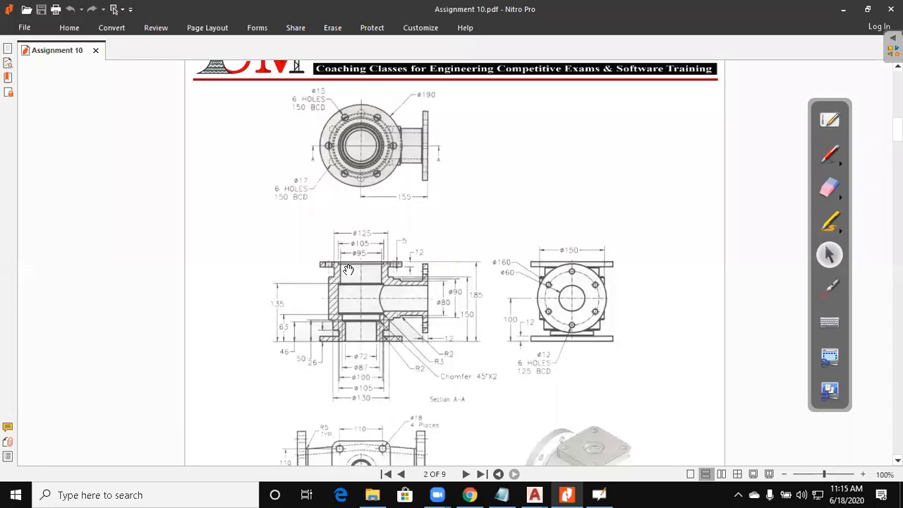
pyautogui.click(831, 155)
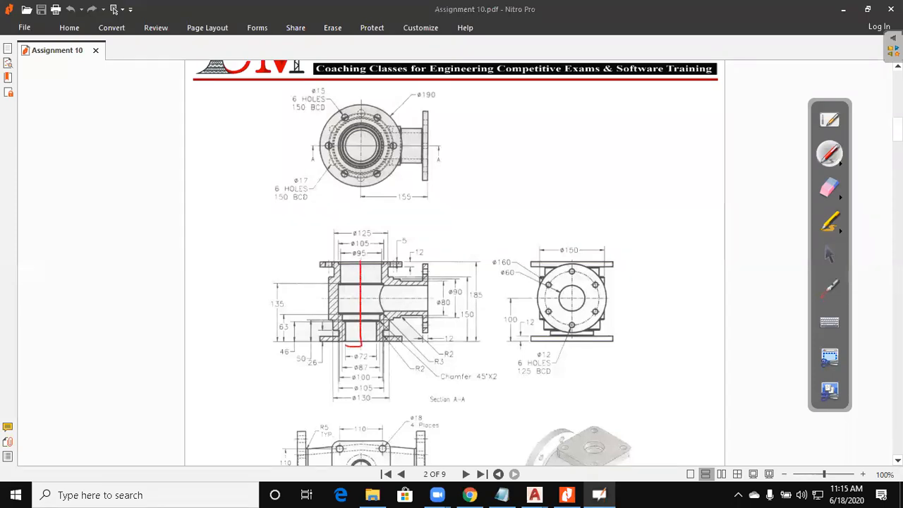
pyautogui.moveTo(336, 294)
pyautogui.mouseDown()
pyautogui.moveTo(342, 267)
pyautogui.moveTo(335, 300)
pyautogui.moveTo(353, 342)
pyautogui.mouseUp()
pyautogui.click(830, 186)
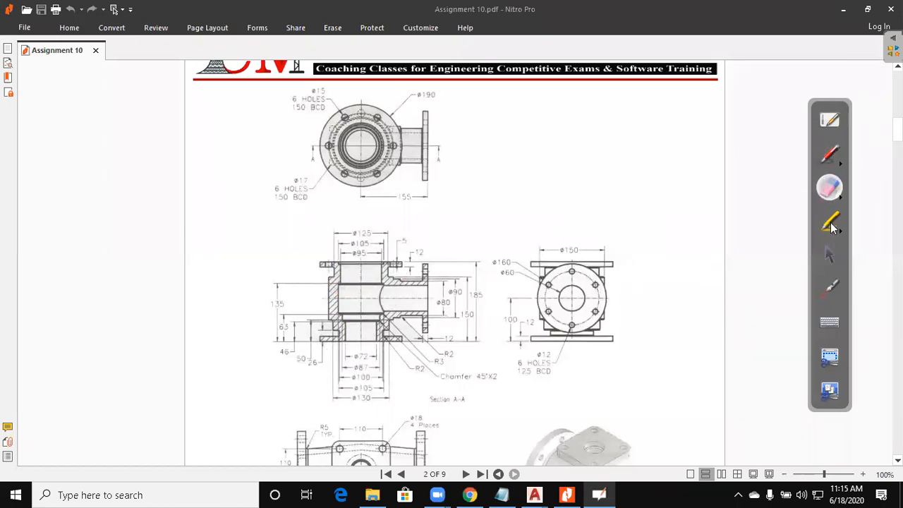
pyautogui.click(830, 255)
pyautogui.click(843, 10)
# Set the view of the profiles and fittings to Front.
pyautogui.scroll(-4, 304, 254)
pyautogui.moveTo(282, 280); pyautogui.dragTo(695, 272, button='middle')
pyautogui.scroll(3, 355, 233)
pyautogui.moveTo(355, 232); pyautogui.dragTo(339, 266, button='middle')
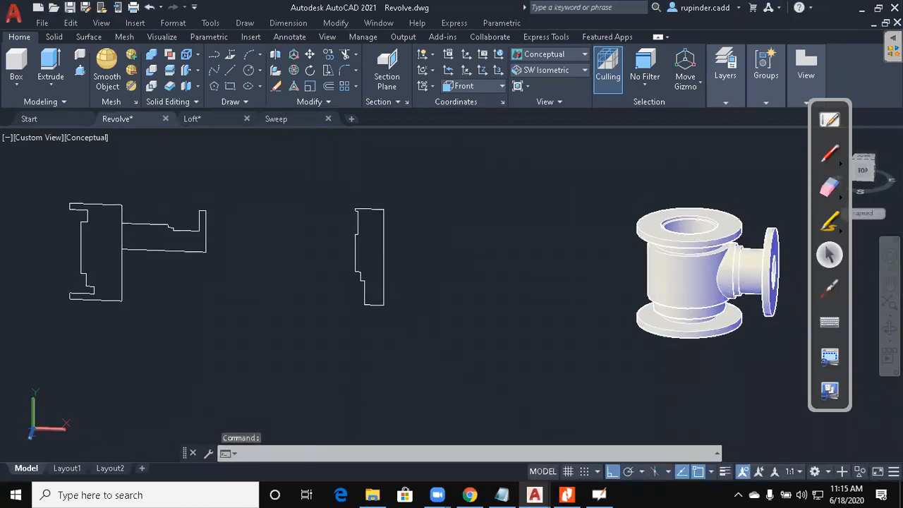
pyautogui.scroll(2, 350, 194)
pyautogui.scroll(-4, 425, 280)
pyautogui.moveTo(426, 280); pyautogui.dragTo(416, 318, button='middle')
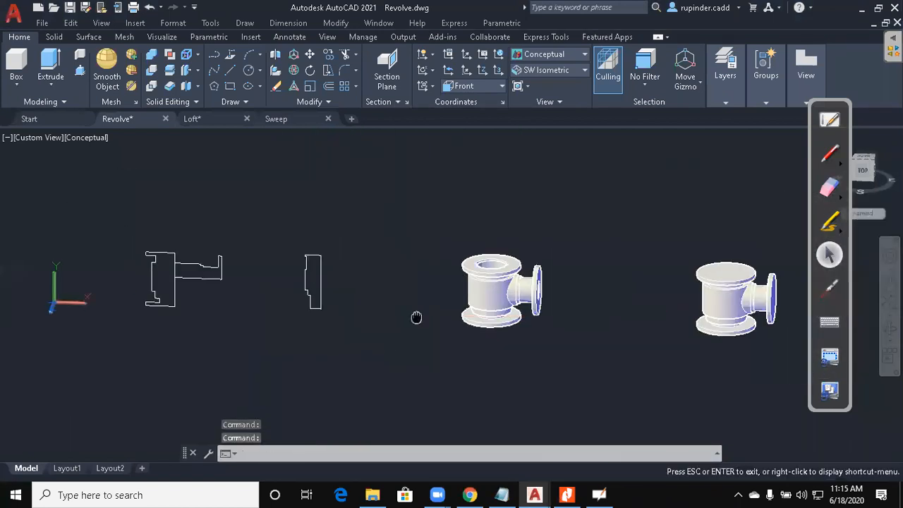
pyautogui.press('Escape')
pyautogui.press('Escape')
pyautogui.press('Escape')
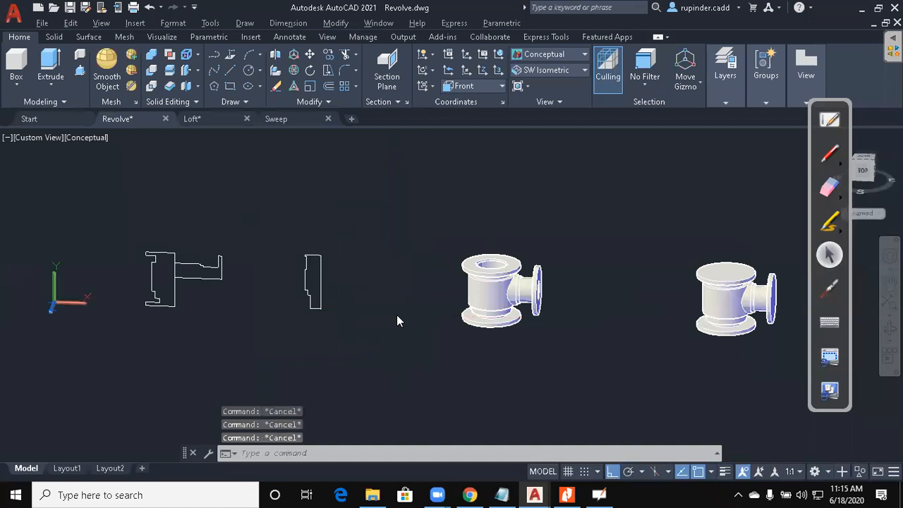
pyautogui.hotkey('alt', 'v')
pyautogui.press('3')
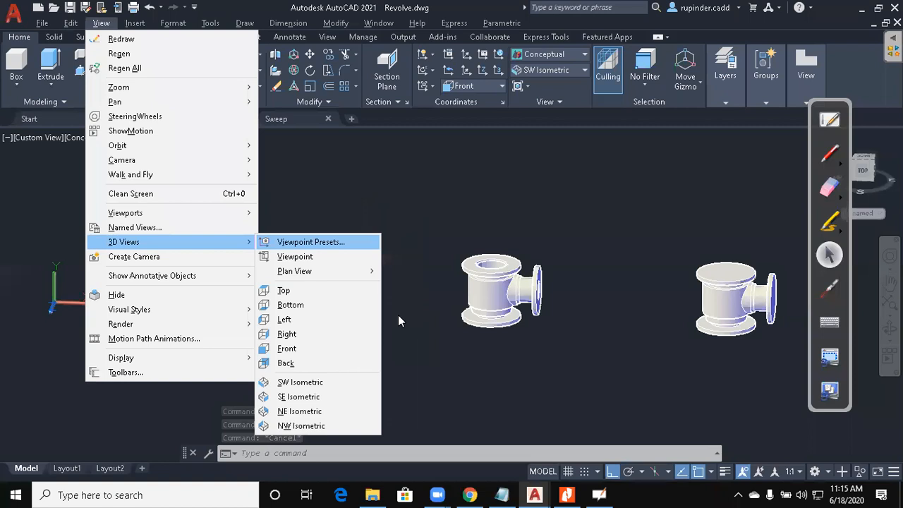
pyautogui.press('f')
# Set the visual style to 2D Wireframe.
pyautogui.write('vs')
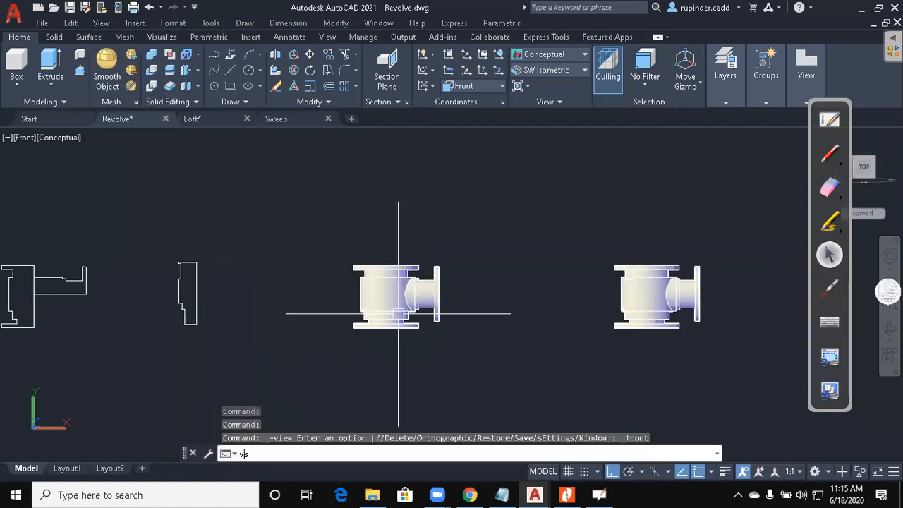
pyautogui.press('Return')
pyautogui.write('2')
pyautogui.press('Return')
pyautogui.press('Escape')
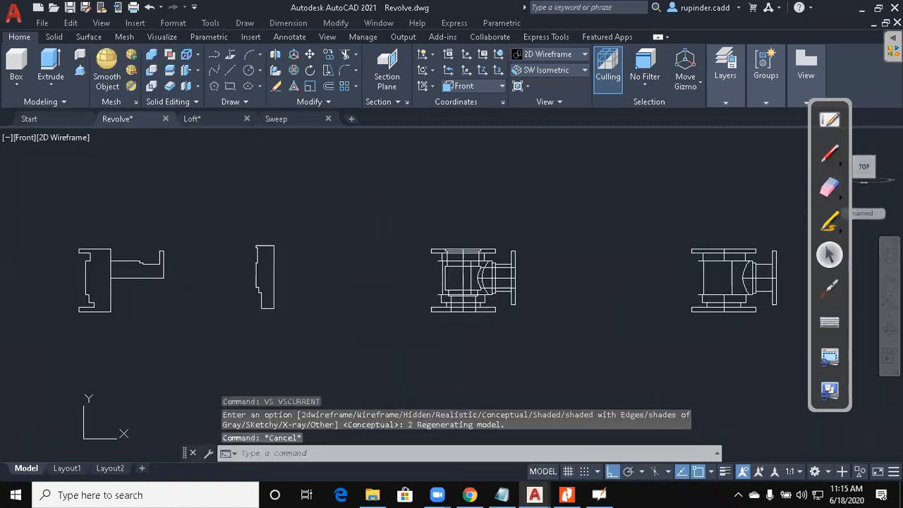
pyautogui.press('Escape')
pyautogui.press('Escape')
# Copy the closed bore profile horizontally about 1028 units, placing it between the two fittings.
pyautogui.write('c')
pyautogui.press('Escape')
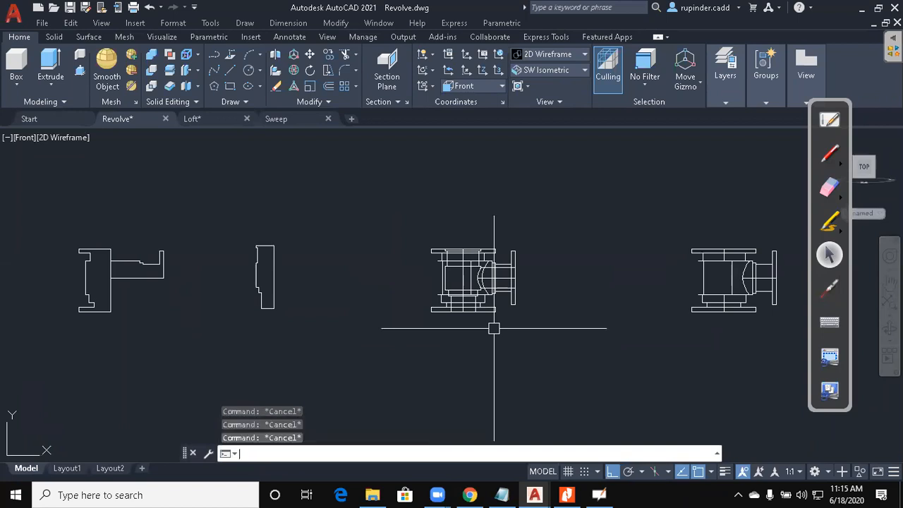
pyautogui.press('Return')
pyautogui.click(290, 343)
pyautogui.click(238, 258)
pyautogui.press('Return')
pyautogui.click(291, 293)
pyautogui.moveTo(595, 343); pyautogui.dragTo(473, 336, button='middle')
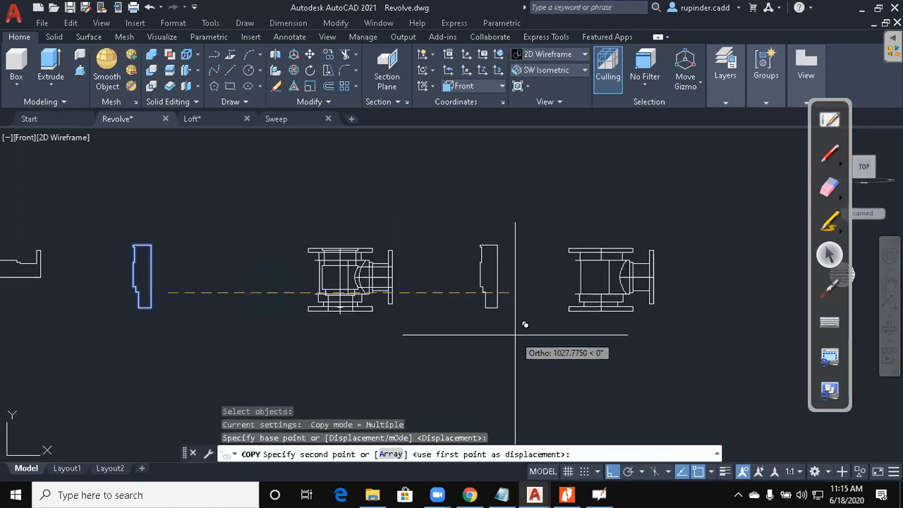
pyautogui.click(517, 322)
pyautogui.press('Escape')
pyautogui.press('Escape')
pyautogui.press('Escape')
pyautogui.write('rec')
pyautogui.press('Return')
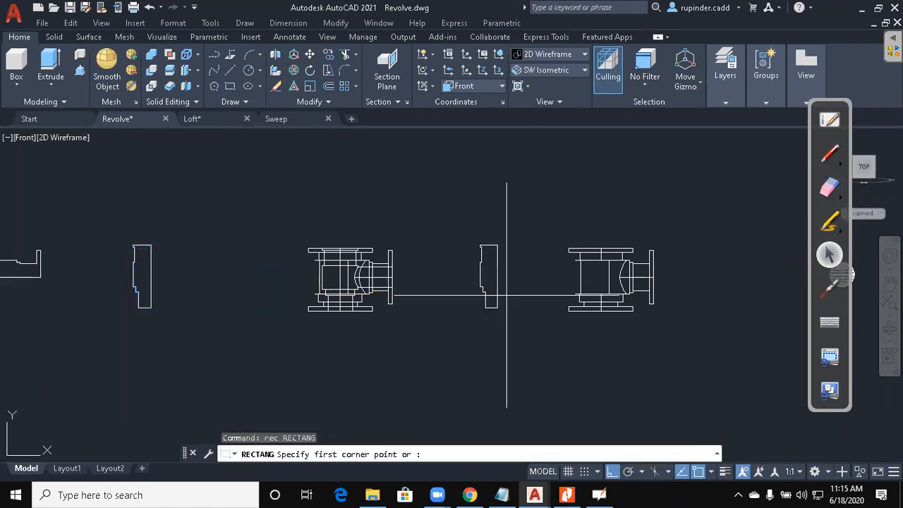
pyautogui.scroll(2, 506, 292)
pyautogui.click(493, 218)
pyautogui.press('Escape')
pyautogui.press('Escape')
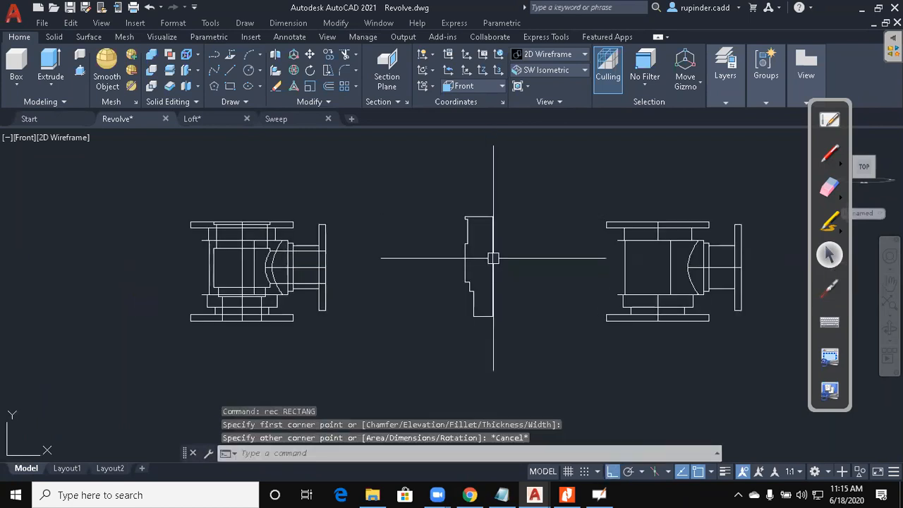
# Revolve the copied bore profile 360 degrees about its straight vertical edge.
pyautogui.write('rev')
pyautogui.press('Return')
pyautogui.click(508, 243)
pyautogui.click(455, 303)
pyautogui.press('Return')
pyautogui.click(492, 217)
pyautogui.click(492, 173)
pyautogui.press('Return')
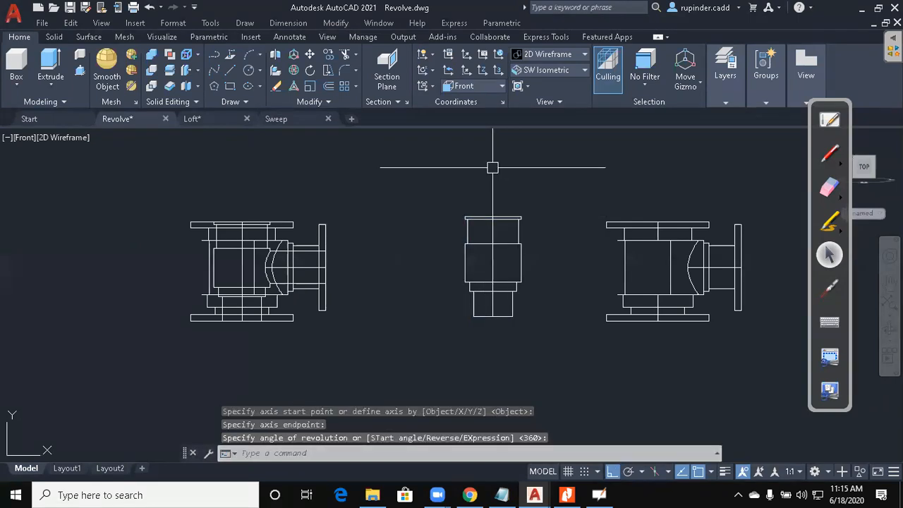
pyautogui.press('Escape')
pyautogui.press('Escape')
# Set the view to SW Isometric, focused on the revolved bore solid.
pyautogui.click(101, 23)
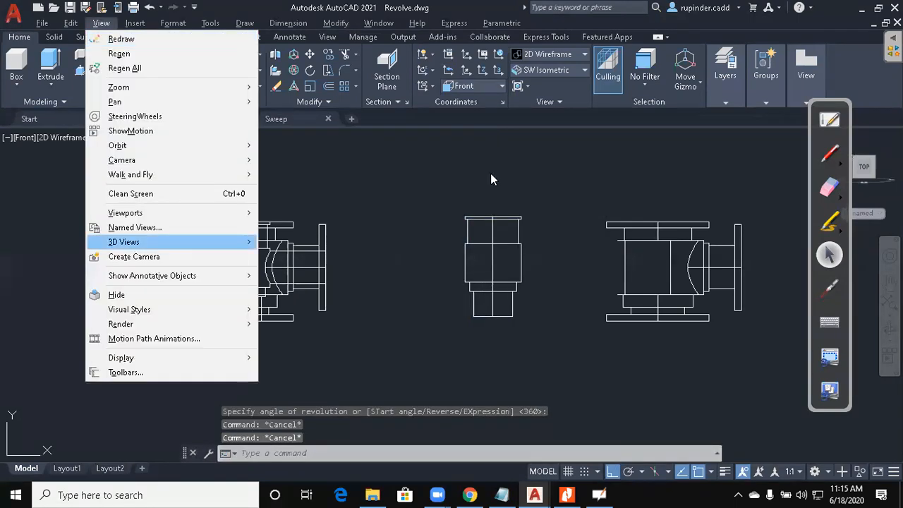
pyautogui.click(290, 388)
pyautogui.scroll(8, 544, 302)
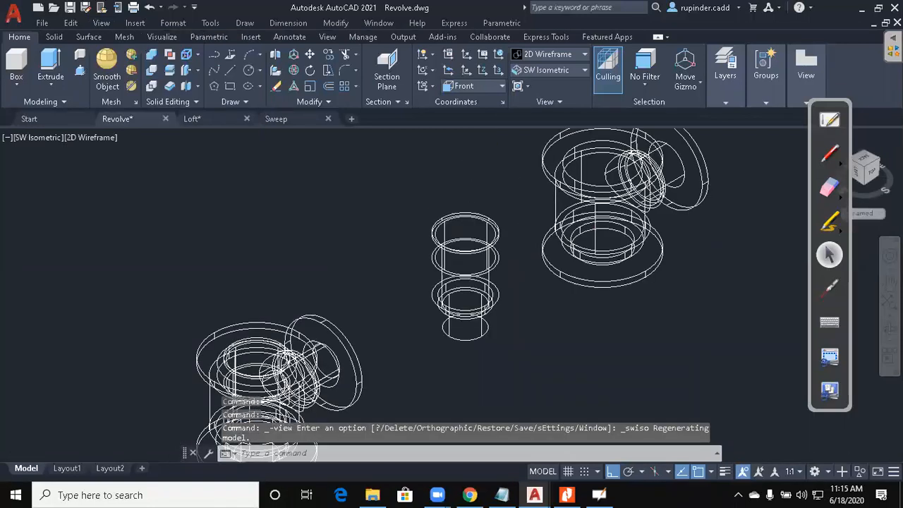
pyautogui.press('Escape')
pyautogui.press('Escape')
# Move the bore solid from its top face centre to the top flange centre of the new fitting.
pyautogui.write('m')
pyautogui.press('Return')
pyautogui.doubleClick(448, 266)
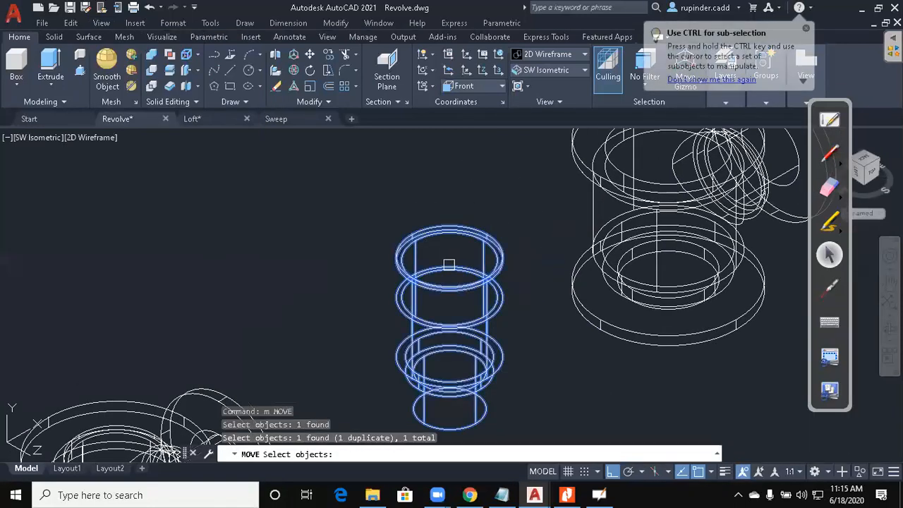
pyautogui.press('Return')
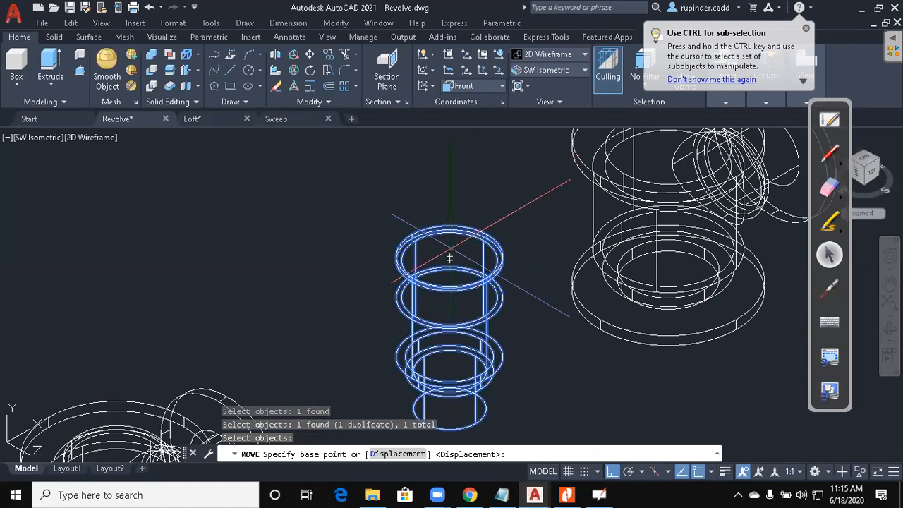
pyautogui.scroll(5, 451, 243)
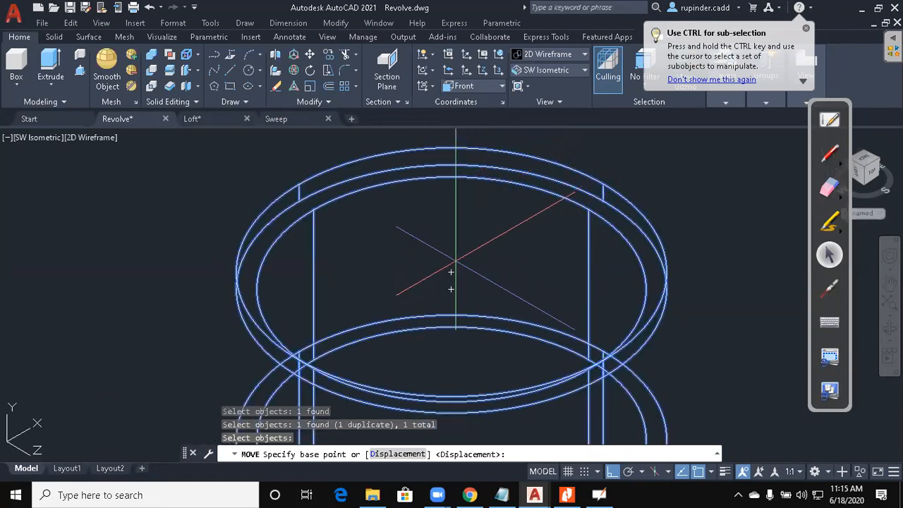
pyautogui.click(449, 268)
pyautogui.scroll(-6, 466, 267)
pyautogui.moveTo(547, 251); pyautogui.dragTo(430, 409, button='middle')
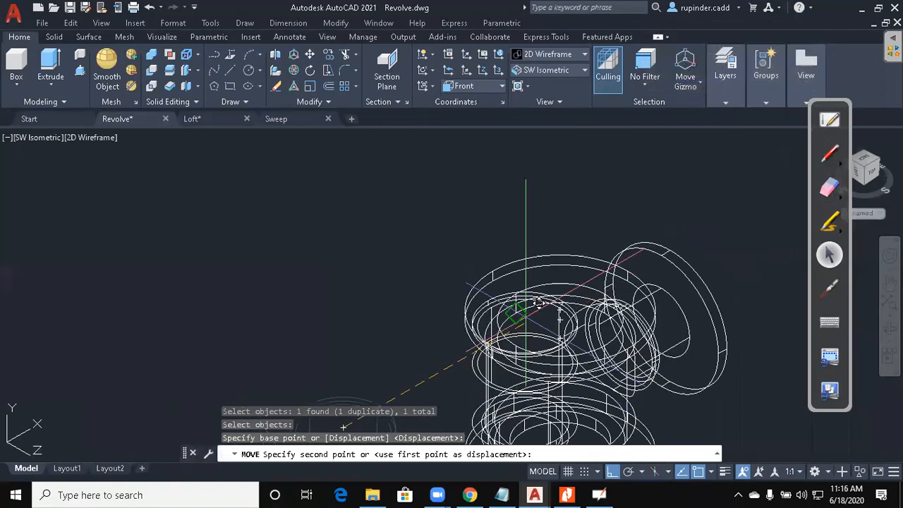
pyautogui.scroll(2, 567, 262)
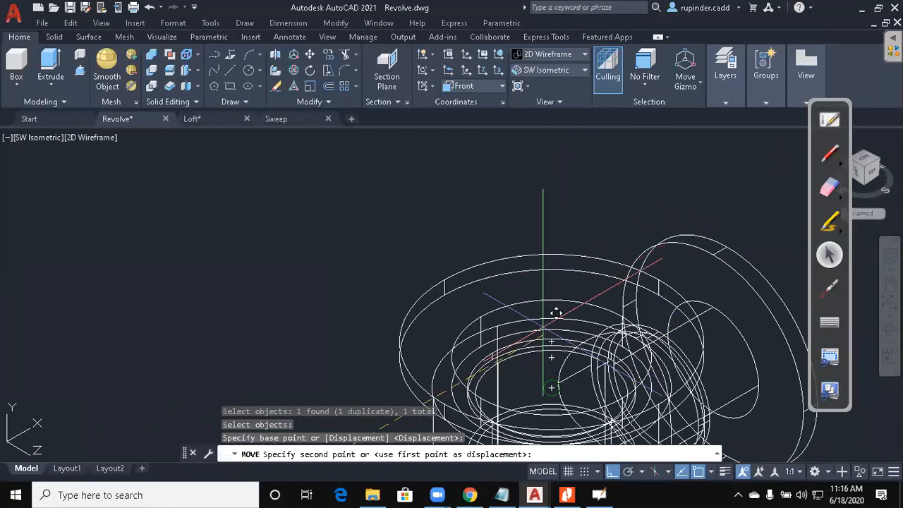
pyautogui.click(551, 342)
pyautogui.scroll(-2, 557, 338)
pyautogui.moveTo(557, 337); pyautogui.dragTo(513, 210, button='middle')
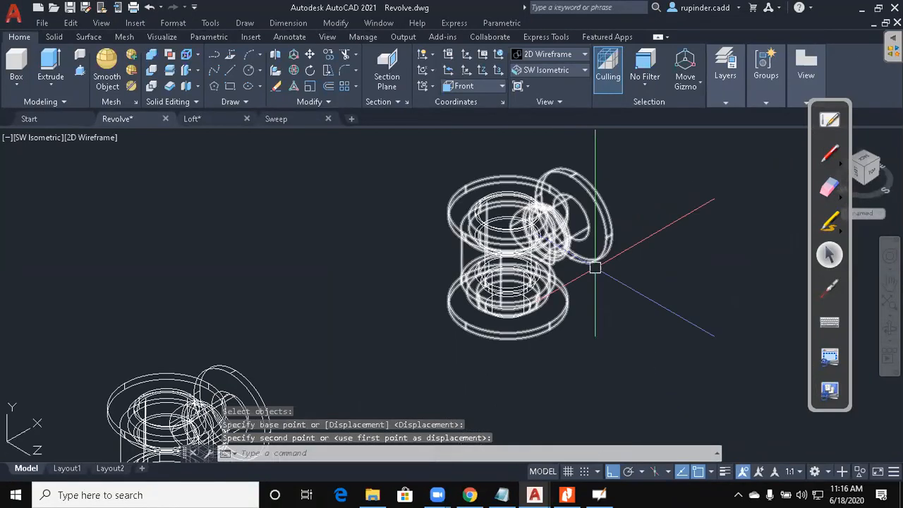
# Switch to the Front view and select the bore solid to check its alignment inside the fitting.
pyautogui.press('Escape')
pyautogui.hotkey('alt', 'v')
pyautogui.press('3')
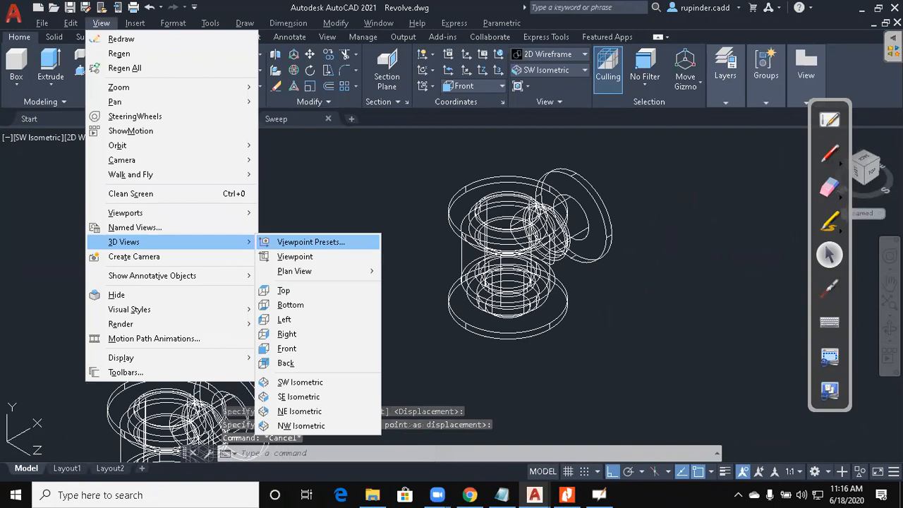
pyautogui.press('f')
pyautogui.moveTo(643, 336); pyautogui.dragTo(577, 328, button='middle')
pyautogui.scroll(2, 580, 328)
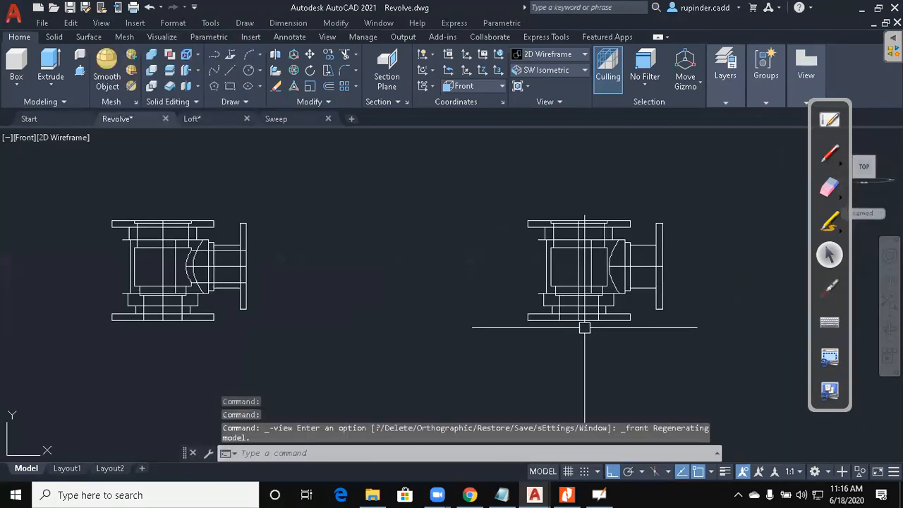
pyautogui.click(587, 289)
pyautogui.moveTo(629, 318); pyautogui.dragTo(595, 327, button='middle')
pyautogui.scroll(2, 595, 329)
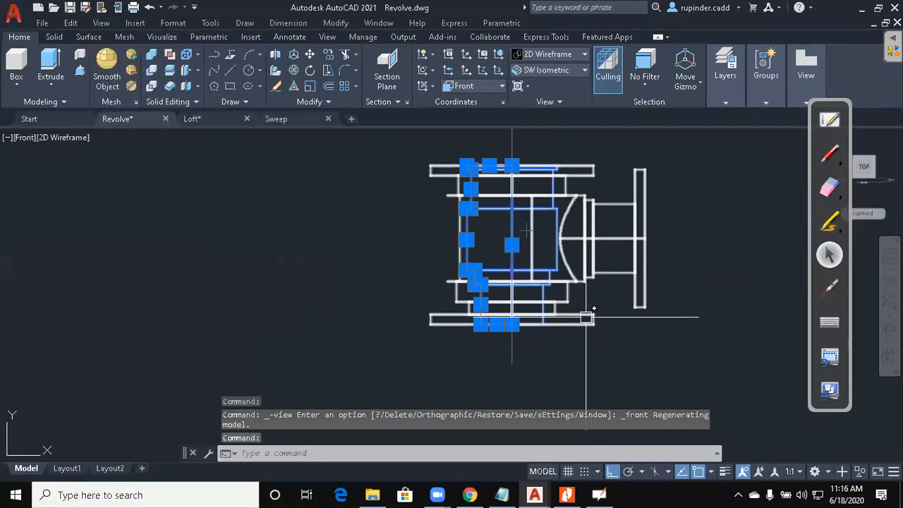
pyautogui.press('Escape')
pyautogui.click(546, 316)
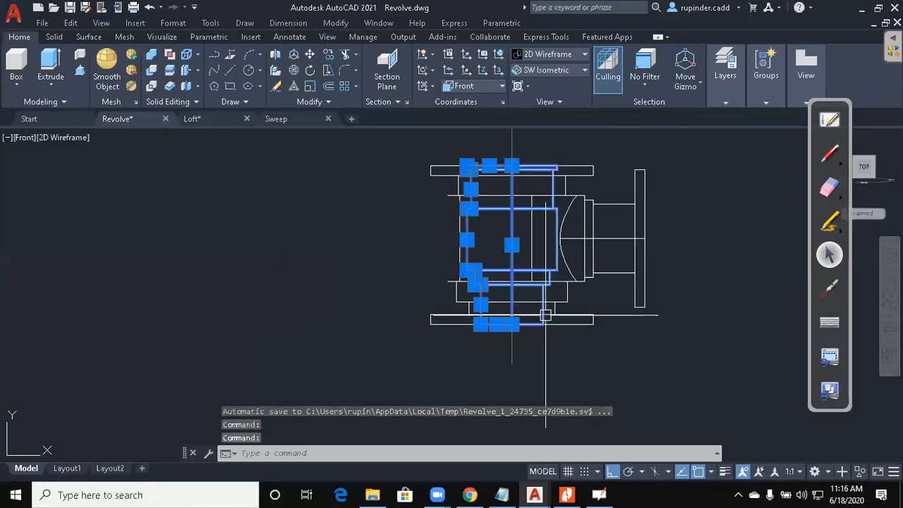
pyautogui.press('Escape')
# Set the view to Top, focused on the new fitting with the bore solid inside.
pyautogui.hotkey('alt', 'v')
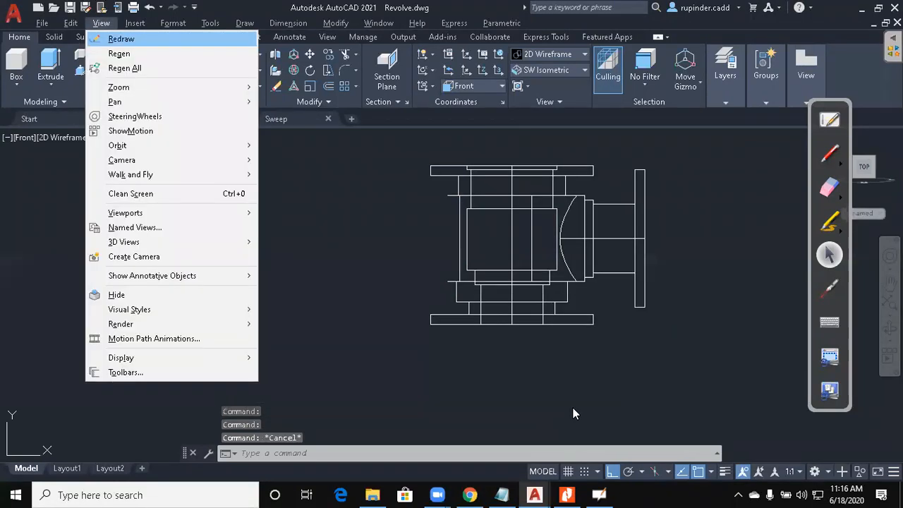
pyautogui.press('3')
pyautogui.press('t')
pyautogui.scroll(4, 660, 307)
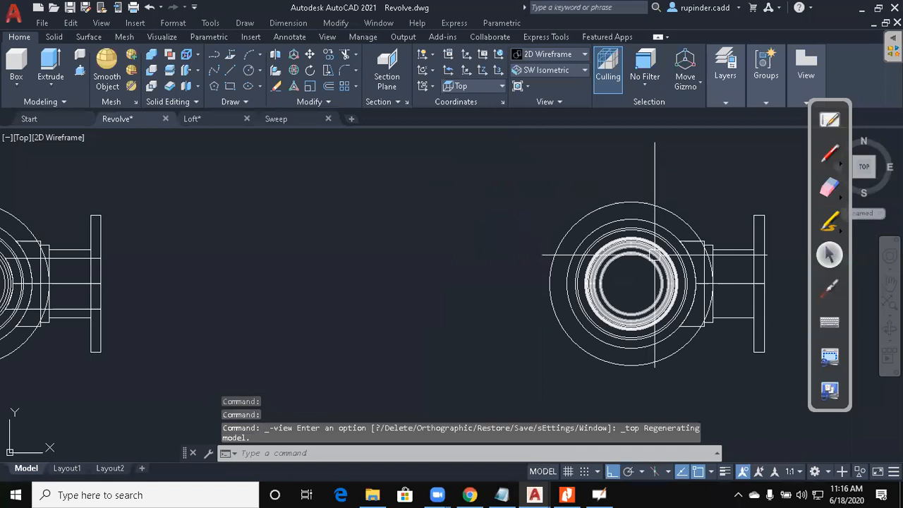
pyautogui.moveTo(645, 279); pyautogui.dragTo(592, 289, button='middle')
pyautogui.press('Escape')
pyautogui.press('Escape')
pyautogui.write('s')
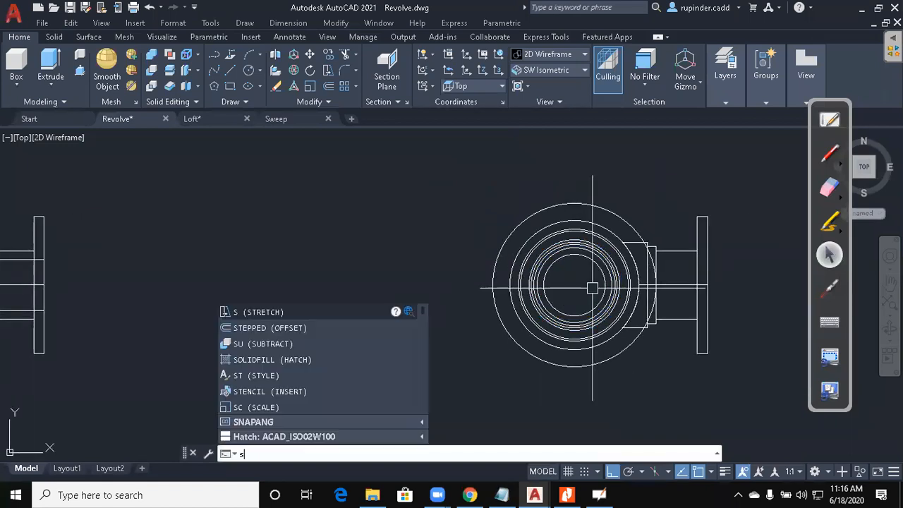
pyautogui.press('Return')
pyautogui.press('Escape')
# Subtract the bore solid from the united fitting body.
pyautogui.write('su')
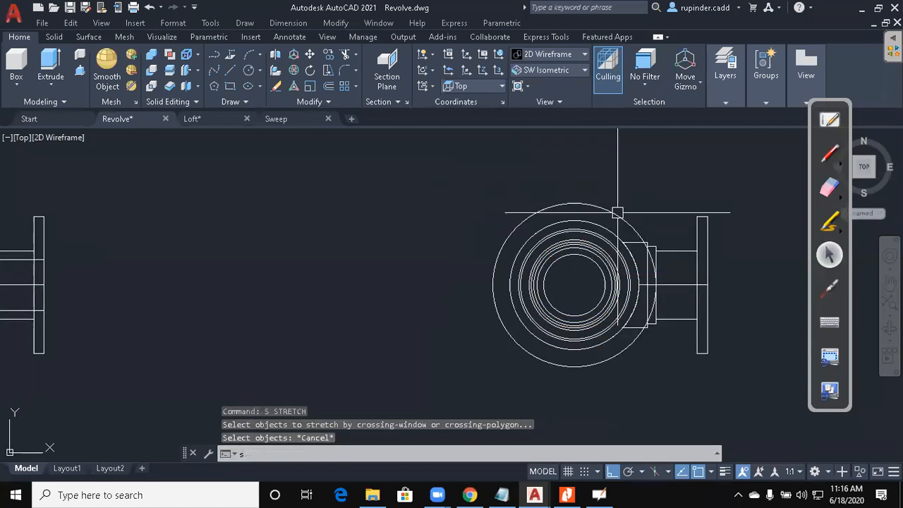
pyautogui.press('Return')
pyautogui.click(607, 211)
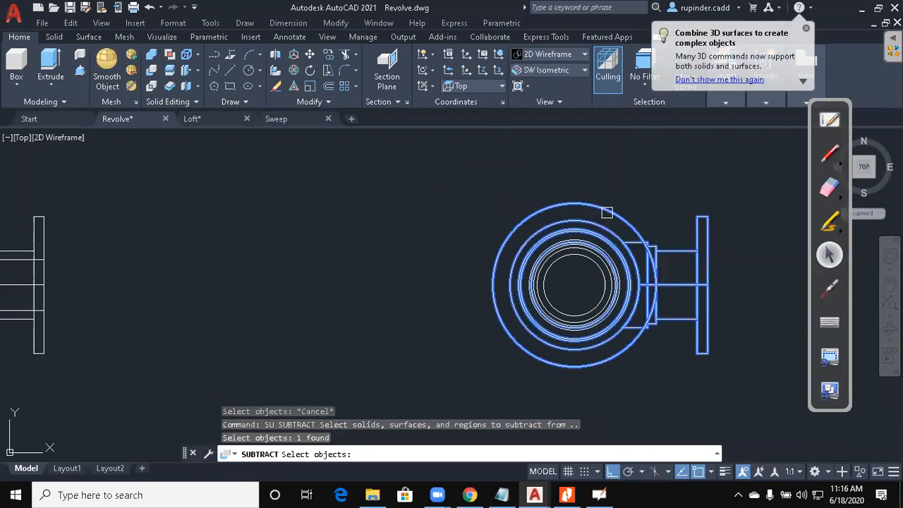
pyautogui.press('Return')
pyautogui.click(593, 261)
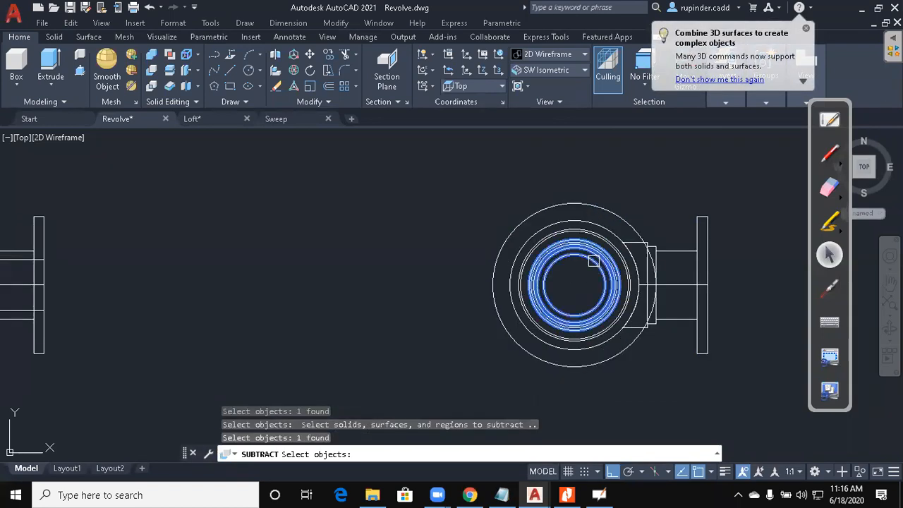
pyautogui.press('Escape')
# Set the visual style to Conceptual and orbit to look into the fitting's vertical bore.
pyautogui.write('vs c')
pyautogui.press('Return')
pyautogui.keyDown('shift'); pyautogui.moveTo(593, 261); pyautogui.dragTo(599, 280, button='middle'); pyautogui.keyUp('shift')
pyautogui.scroll(5, 600, 272)
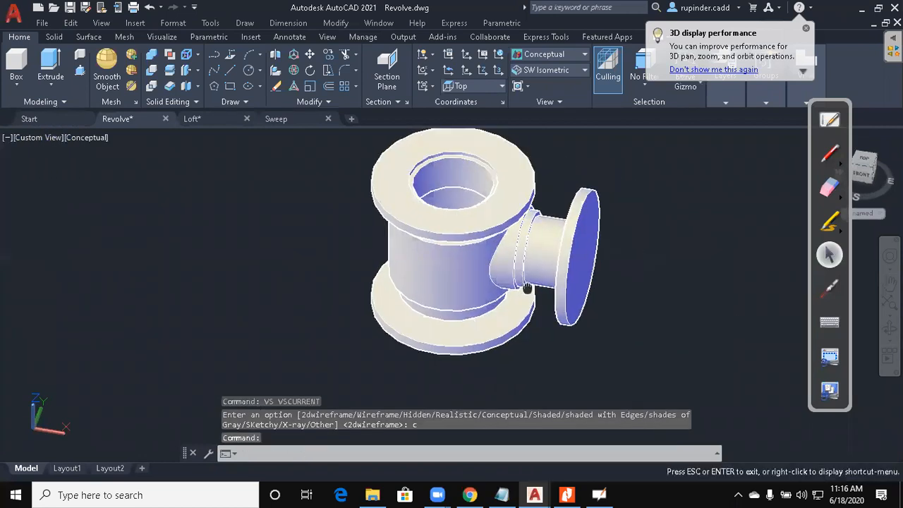
pyautogui.scroll(4, 600, 272)
pyautogui.scroll(-8, 541, 254)
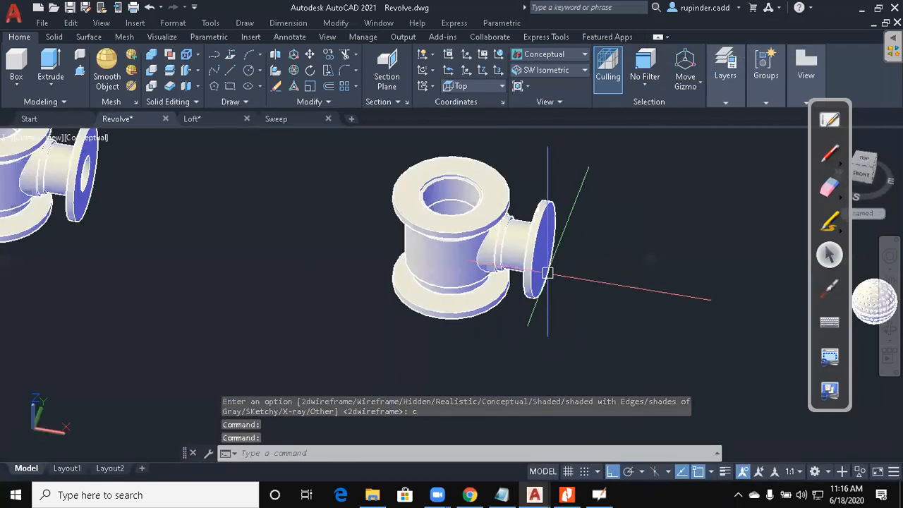
pyautogui.scroll(2, 553, 254)
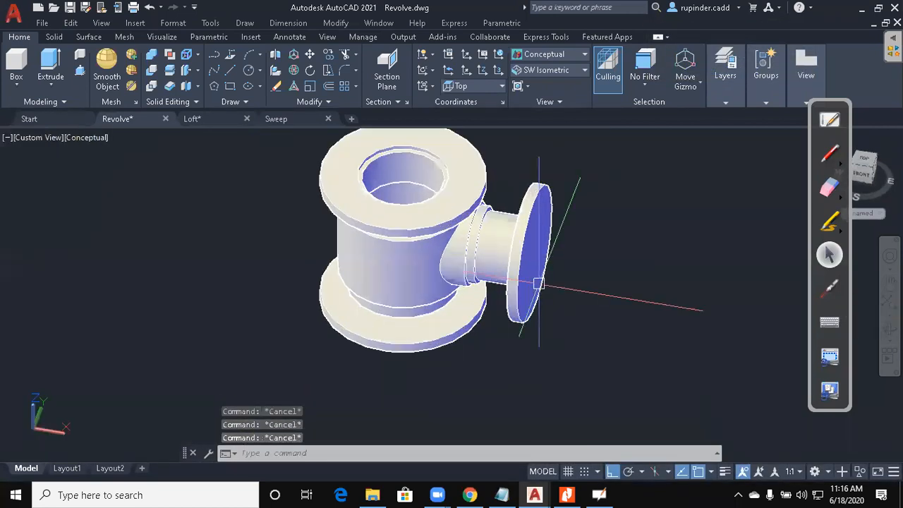
pyautogui.write('ucs')
pyautogui.press('Return')
pyautogui.press('Escape')
# Set the visual style to 2D Wireframe.
pyautogui.write('vs')
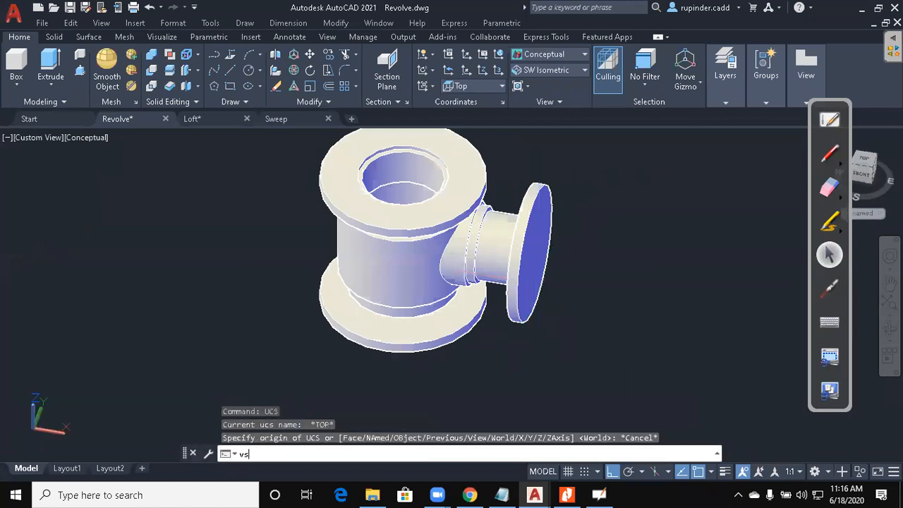
pyautogui.press('Return')
pyautogui.write('2')
pyautogui.press('Return')
pyautogui.press('Escape')
pyautogui.press('Escape')
pyautogui.press('Escape')
# Align the UCS to the flange face on the fitting's side branch using the Face option.
pyautogui.write('ucs')
pyautogui.press('Return')
pyautogui.write('f')
pyautogui.press('Return')
pyautogui.scroll(5, 587, 224)
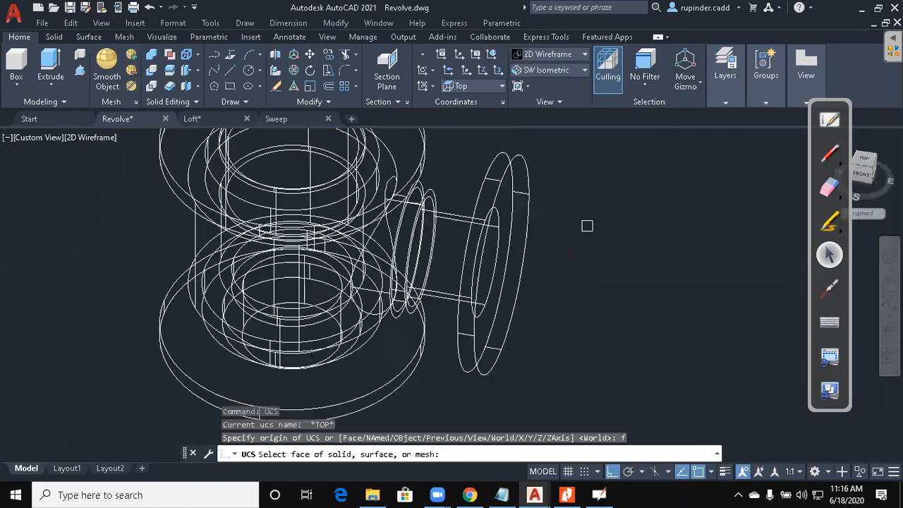
pyautogui.click(508, 201)
pyautogui.press('Escape')
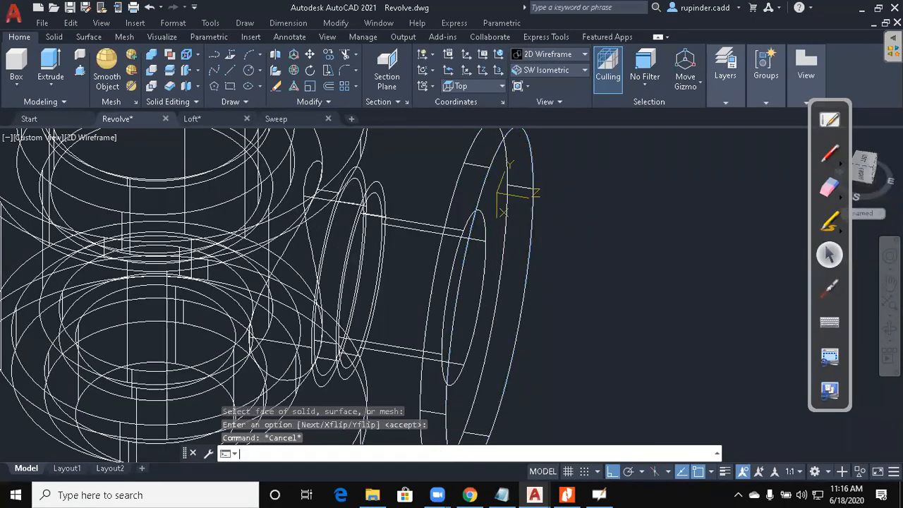
pyautogui.press('Escape')
# Draw a circle of radius 30 at the centre of the side branch's pipe end by the flange.
pyautogui.write('c')
pyautogui.press('Return')
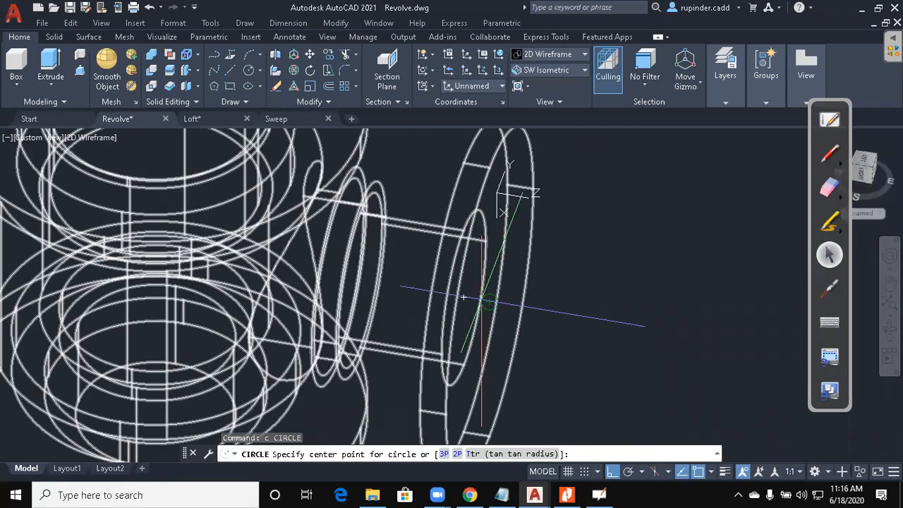
pyautogui.scroll(3, 451, 300)
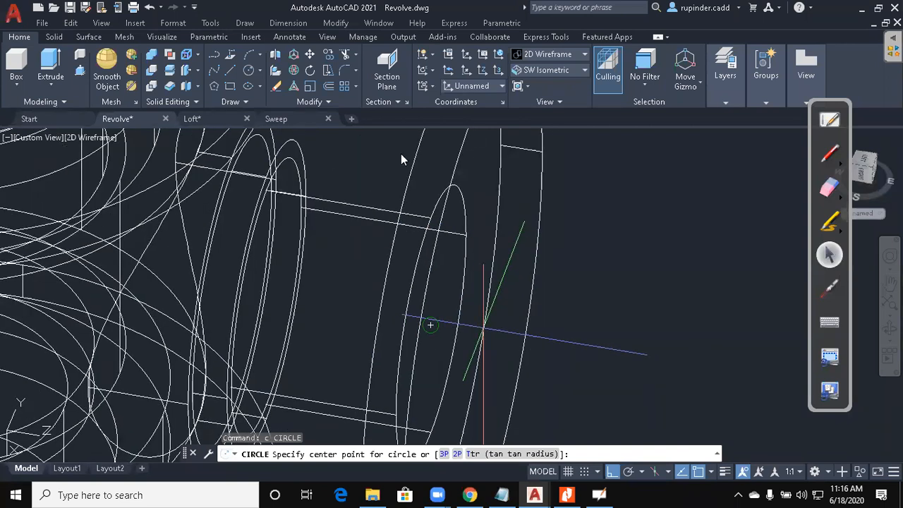
pyautogui.click(447, 306)
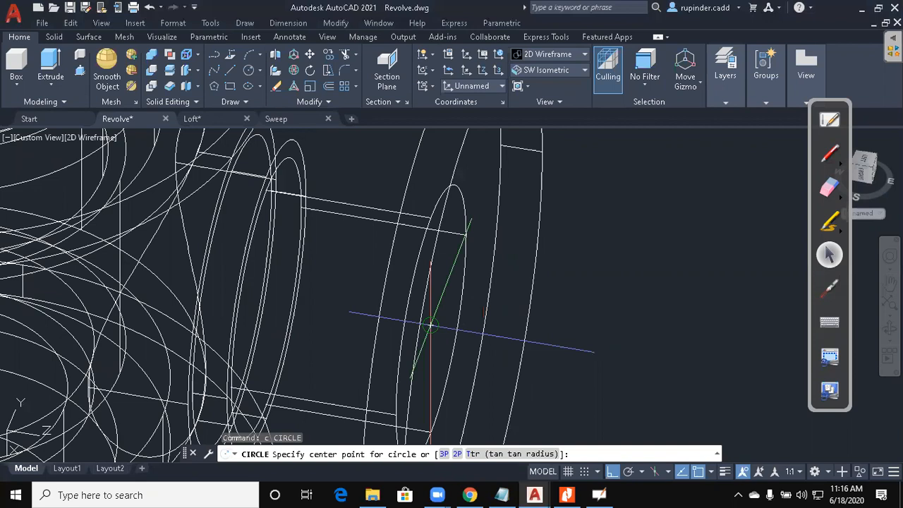
pyautogui.click(431, 325)
pyautogui.write('30')
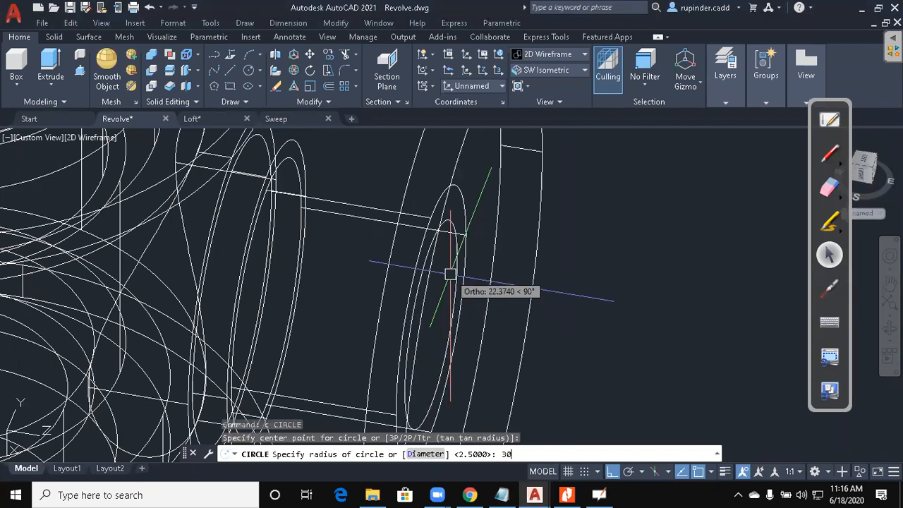
pyautogui.press('Return')
# Extrude the radius 30 circle along the side branch into the fitting's vertical bore.
pyautogui.write('ext')
pyautogui.press('Return')
pyautogui.click(448, 221)
pyautogui.press('Return')
pyautogui.scroll(-4, 449, 225)
pyautogui.moveTo(450, 231); pyautogui.dragTo(673, 283, button='middle')
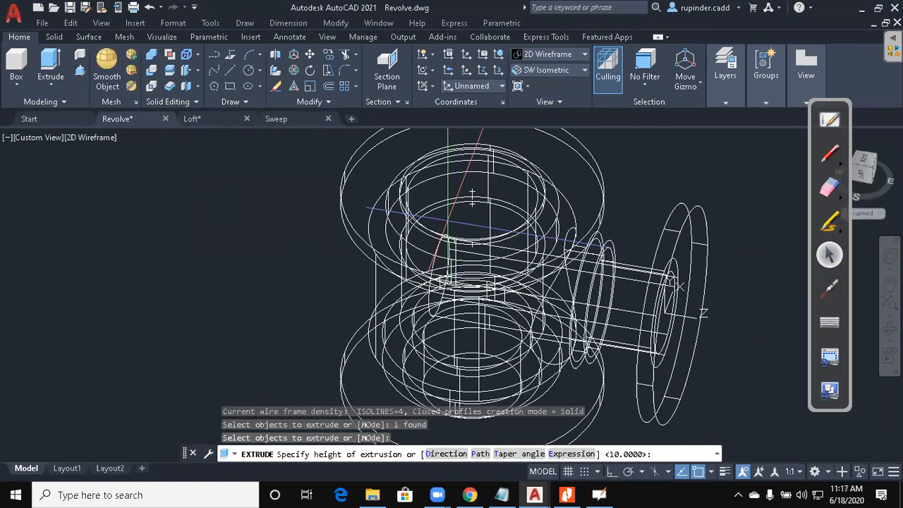
pyautogui.click(472, 198)
pyautogui.press('Return')
pyautogui.press('Escape')
# Switch to the Front view and select the extruded cylinder to check its position inside the side branch.
pyautogui.click(101, 23)
pyautogui.moveTo(284, 244)
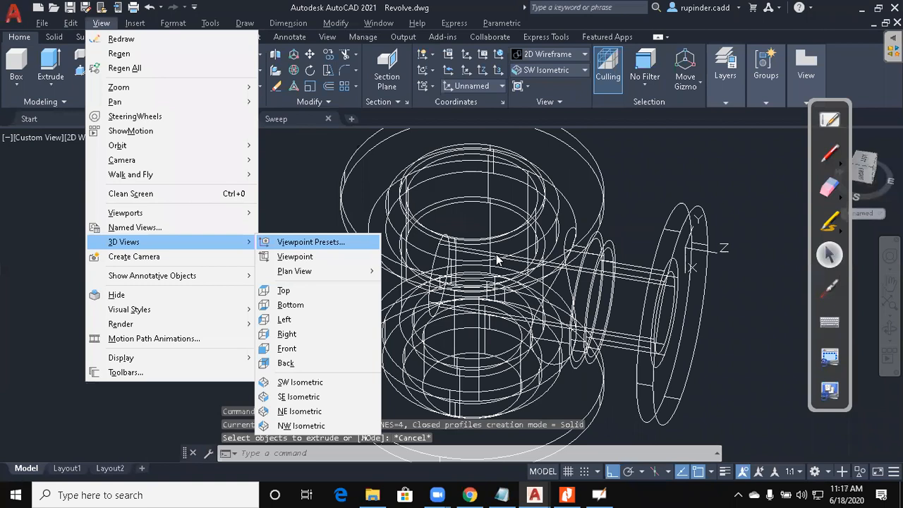
pyautogui.click(289, 357)
pyautogui.moveTo(675, 295); pyautogui.dragTo(522, 287, button='middle')
pyautogui.scroll(6, 540, 284)
pyautogui.press('Escape')
pyautogui.click(346, 229)
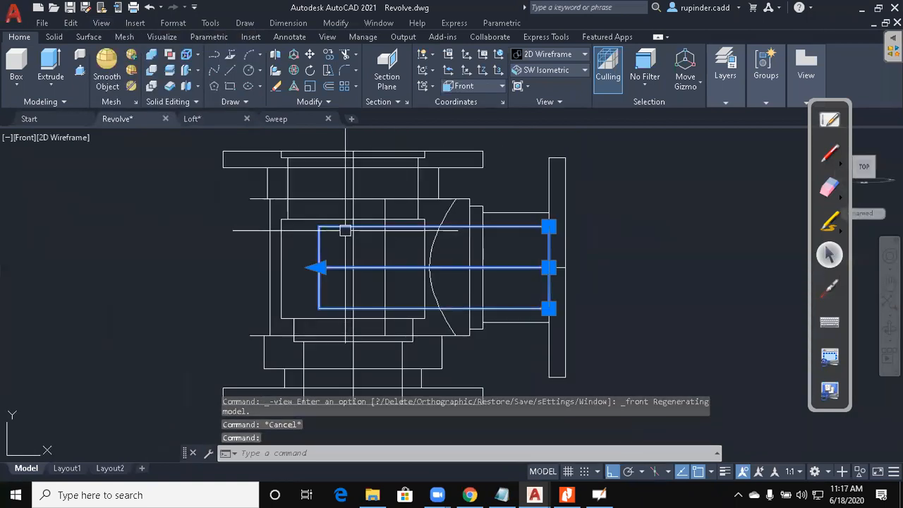
pyautogui.moveTo(586, 283); pyautogui.dragTo(546, 281, button='middle')
pyautogui.press('Escape')
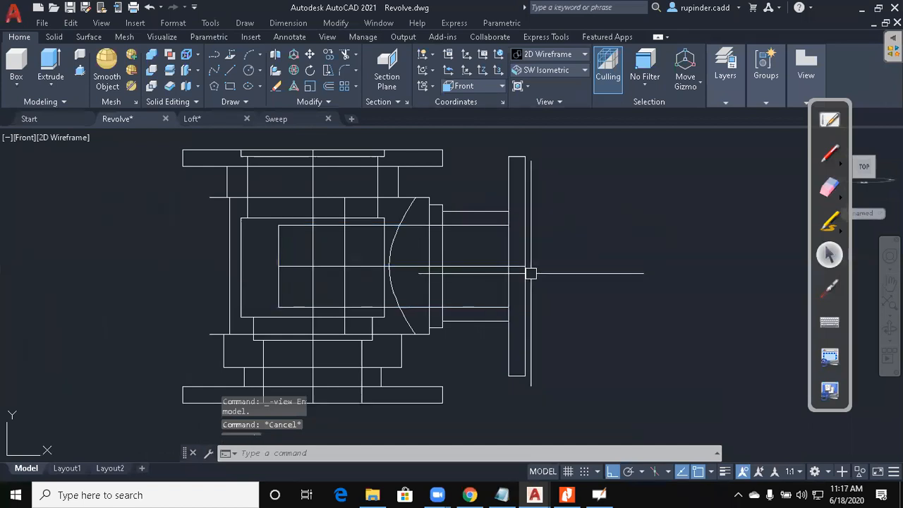
# Move the cylinder about 20 units outward along the branch axis so it passes through the side flange.
pyautogui.press('Return')
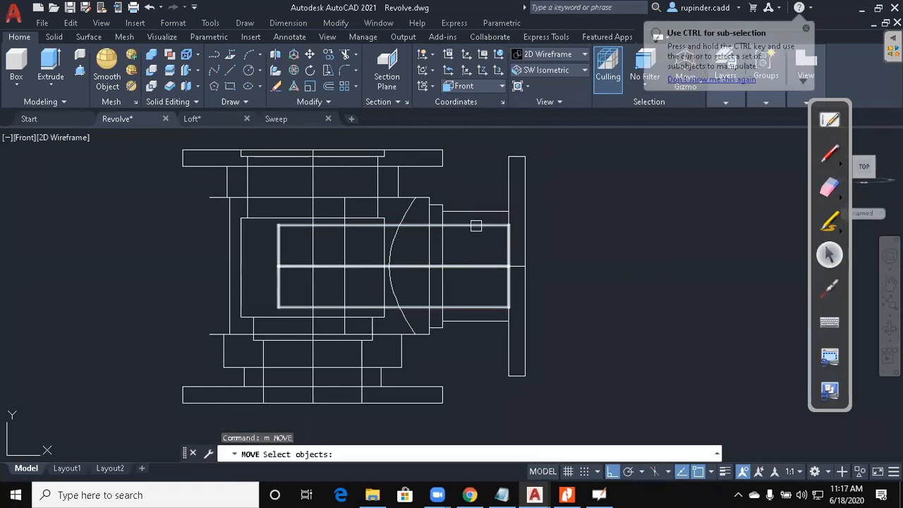
pyautogui.click(477, 226)
pyautogui.press('Return')
pyautogui.click(600, 246)
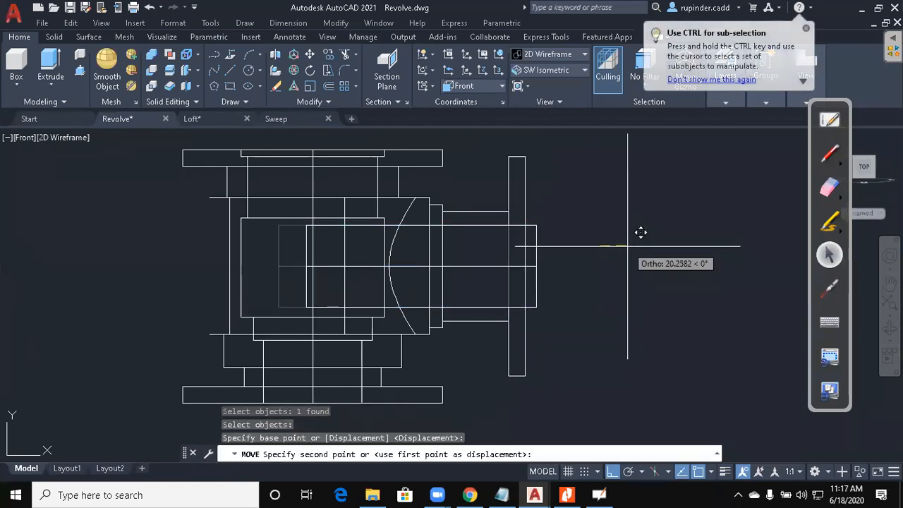
pyautogui.press('Escape')
pyautogui.press('Escape')
pyautogui.press('Escape')
pyautogui.press('Escape')
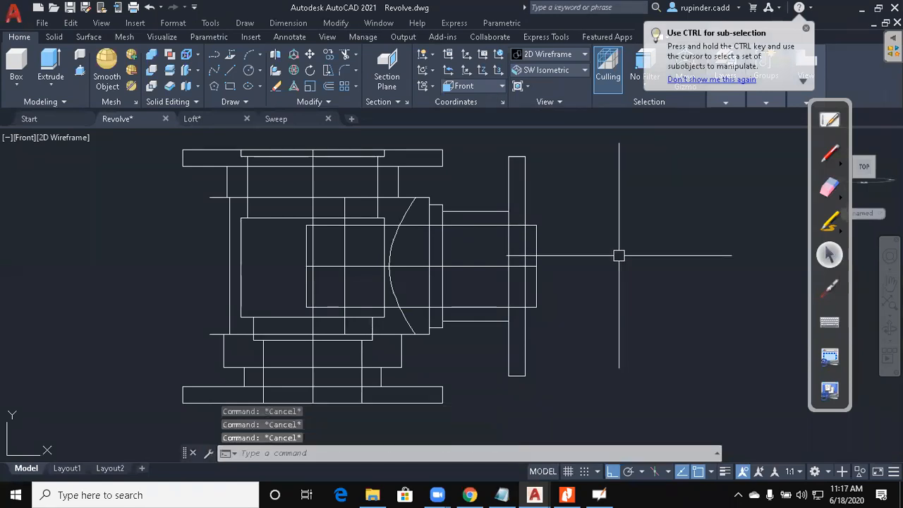
# Subtract the cylinder from the fitting body to cut the side branch's bore.
pyautogui.click(503, 210)
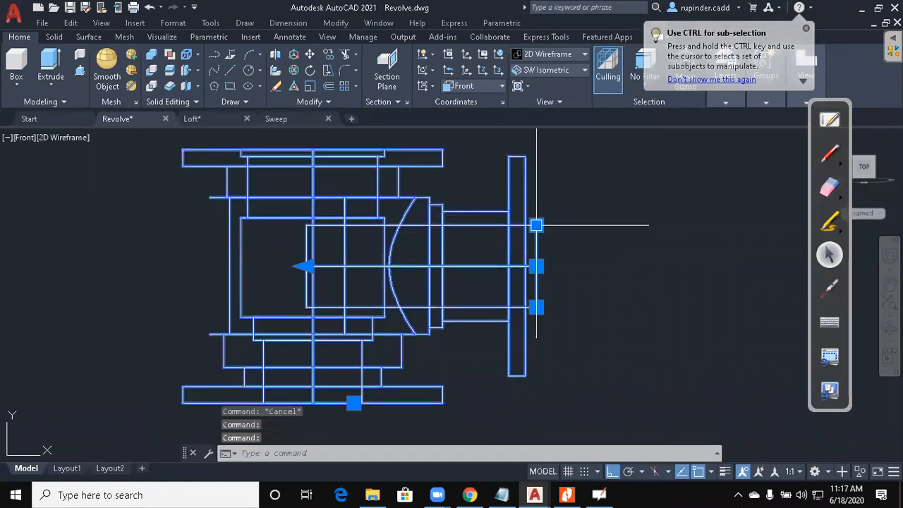
pyautogui.press('Escape')
pyautogui.press('Escape')
pyautogui.write('su')
pyautogui.press('Return')
pyautogui.click(525, 188)
pyautogui.press('Return')
pyautogui.click(534, 238)
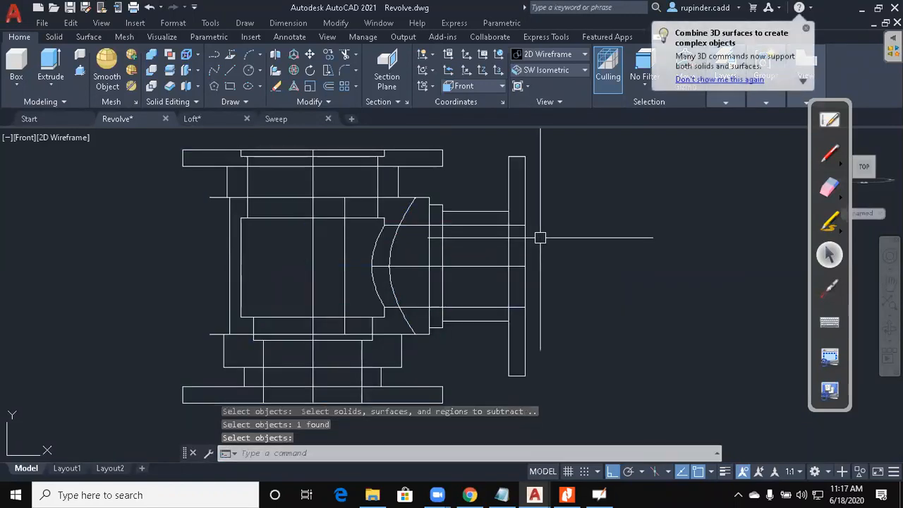
# Set the visual style to Conceptual and orbit to inspect the side bore where it meets the vertical bore.
pyautogui.keyDown('shift'); pyautogui.moveTo(544, 252); pyautogui.dragTo(502, 286, button='middle'); pyautogui.keyUp('shift')
pyautogui.press('Escape')
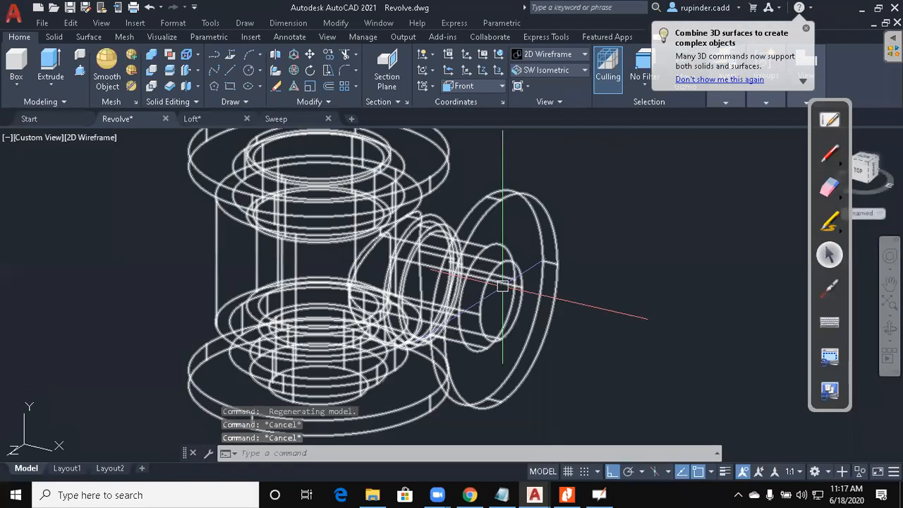
pyautogui.write('vs')
pyautogui.press('Return')
pyautogui.write('c')
pyautogui.press('Return')
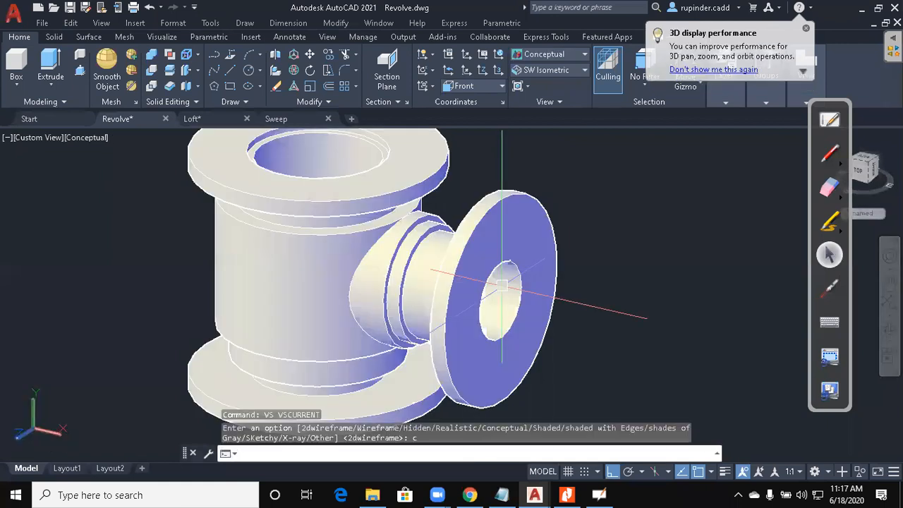
pyautogui.moveTo(467, 322)
pyautogui.keyDown('shift'); pyautogui.mouseDown(button='middle')
pyautogui.moveTo(438, 290)
pyautogui.moveTo(556, 357)
pyautogui.moveTo(539, 322)
pyautogui.moveTo(393, 290)
pyautogui.moveTo(398, 266)
pyautogui.moveTo(468, 329)
pyautogui.moveTo(476, 326)
pyautogui.mouseUp(button='middle'); pyautogui.keyUp('shift')
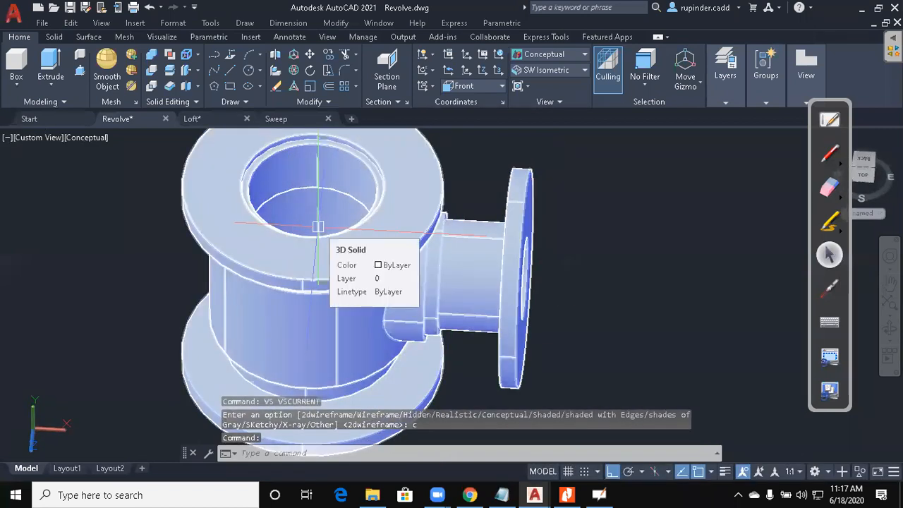
# Set the view to SW Isometric and check the flange hole dimensions on the Assignment 10 drawing in Nitro Pro.
pyautogui.scroll(-7, 318, 226)
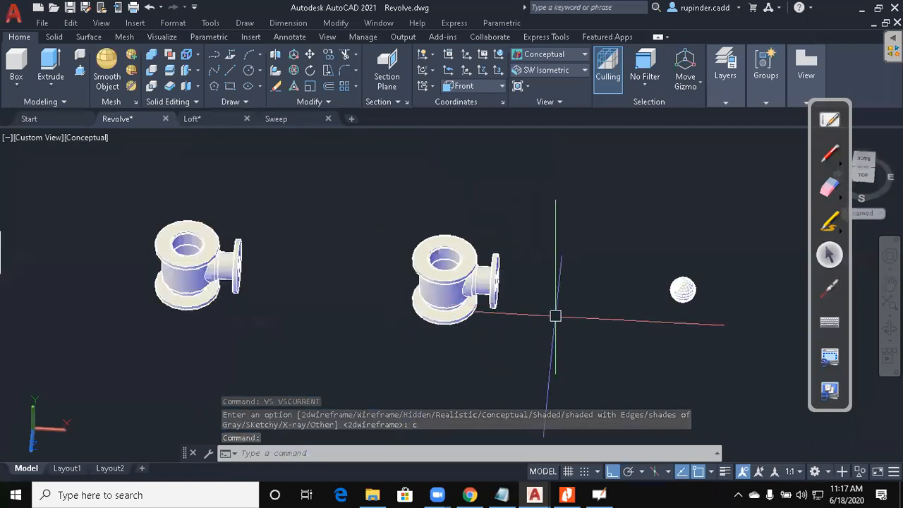
pyautogui.moveTo(378, 288); pyautogui.dragTo(475, 300, button='middle')
pyautogui.press('Escape')
pyautogui.hotkey('alt', 'v')
pyautogui.press('3')
pyautogui.press('s')
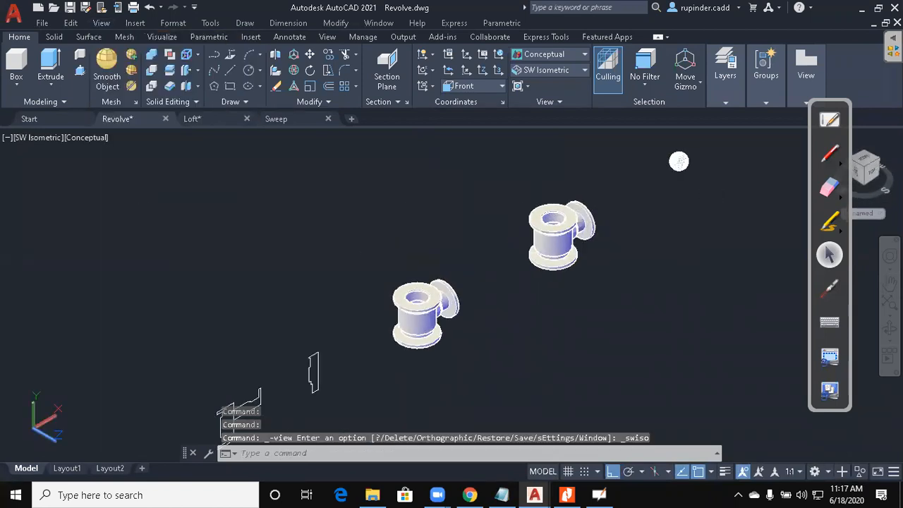
pyautogui.click(567, 495)
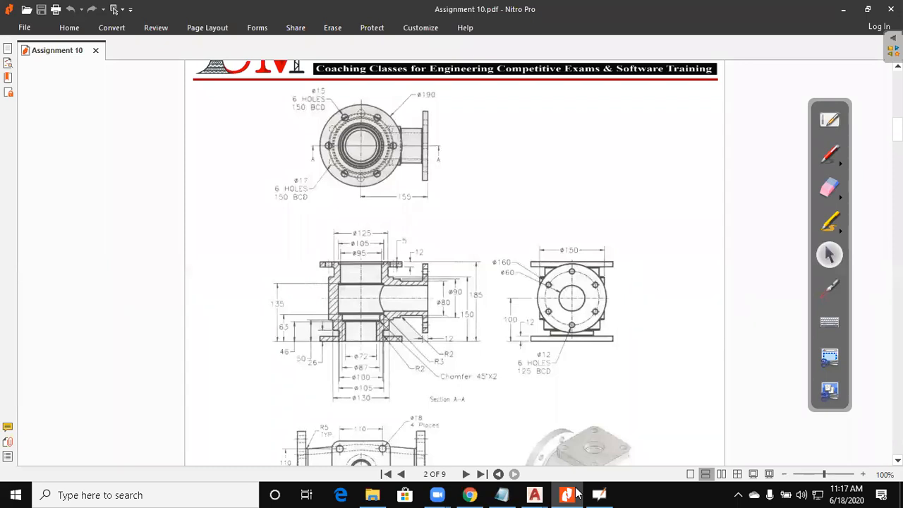
pyautogui.click(572, 495)
pyautogui.write('c')
pyautogui.press('Return')
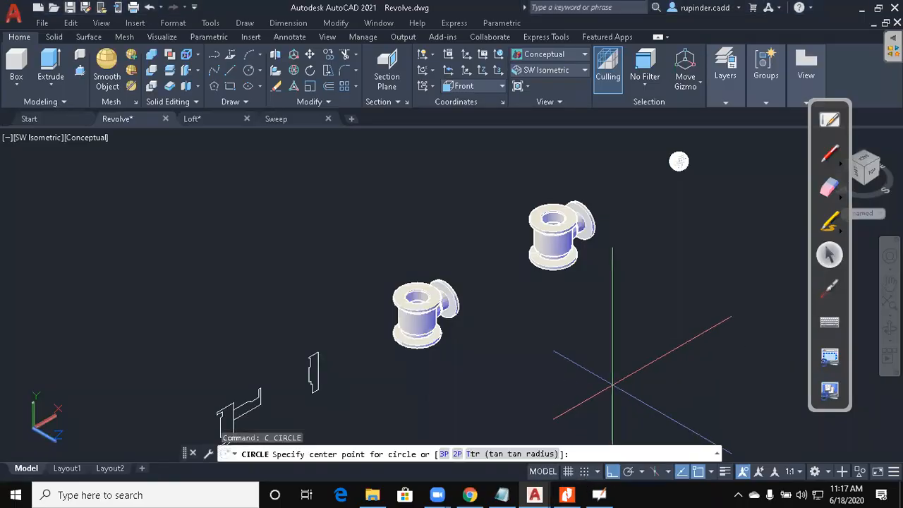
pyautogui.click(601, 375)
pyautogui.press('Escape')
# Set the UCS to World.
pyautogui.write('ucs')
pyautogui.press('Return')
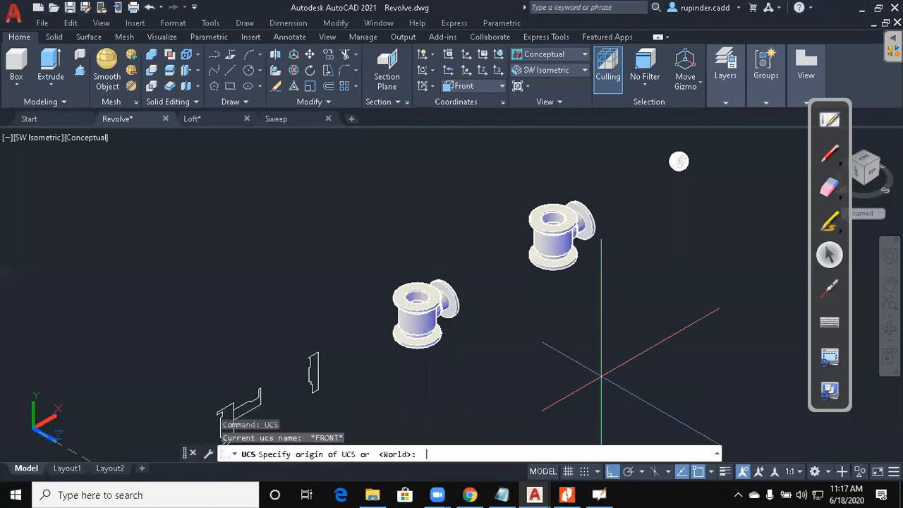
pyautogui.press('Escape')
pyautogui.press('Escape')
pyautogui.press('Escape')
# Draw a bolt circle of radius 150/2 in the empty space beside the fittings.
pyautogui.press('Return')
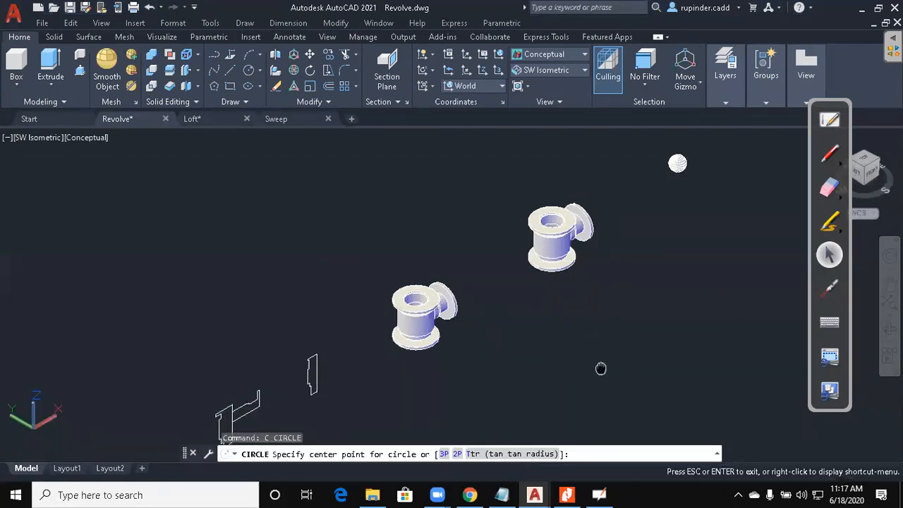
pyautogui.moveTo(601, 369); pyautogui.dragTo(558, 366, button='middle')
pyautogui.click(585, 361)
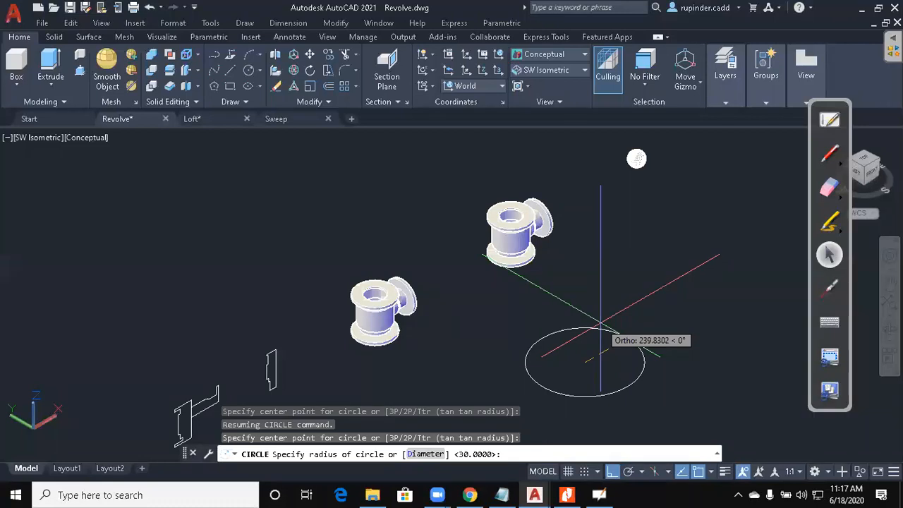
pyautogui.write('150/2')
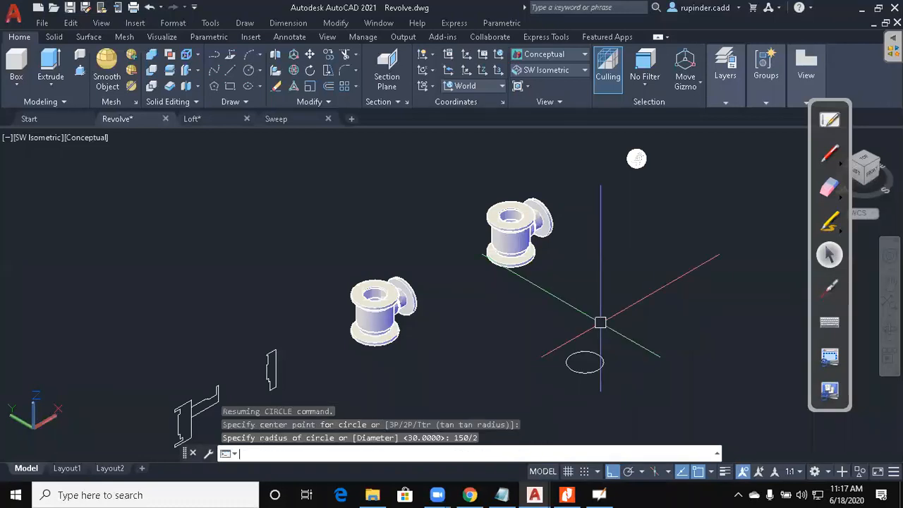
pyautogui.press('Return')
pyautogui.scroll(2, 587, 374)
# Draw a hole circle of radius 7.5 centred on a quadrant point of the bolt circle.
pyautogui.press('Return')
pyautogui.scroll(3, 604, 345)
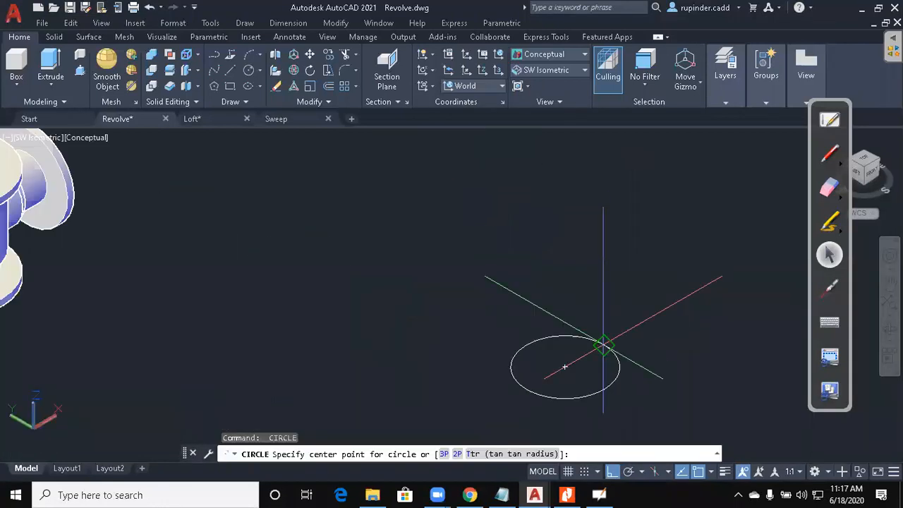
pyautogui.click(602, 345)
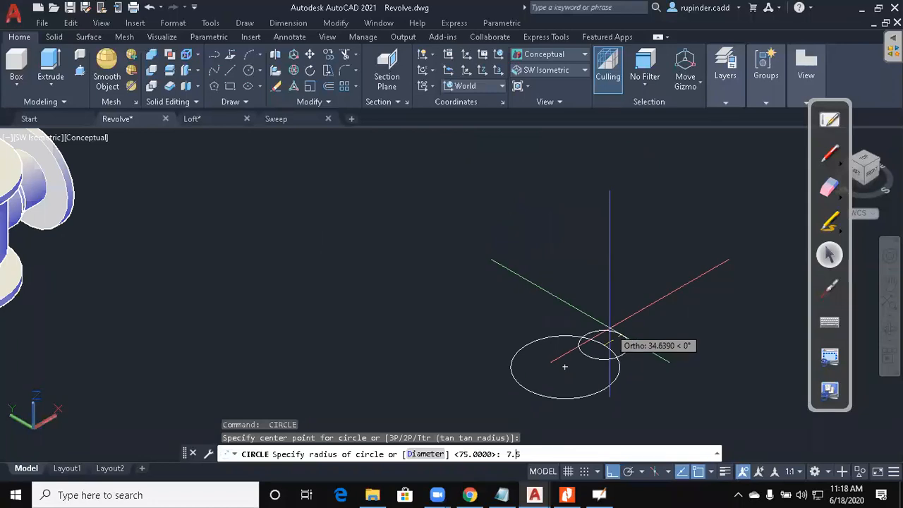
pyautogui.press('Return')
pyautogui.press('Return')
pyautogui.press('Escape')
pyautogui.press('Escape')
# Create a polar array of 8 items from the small hole circle about the bolt circle's centre.
pyautogui.write('ar')
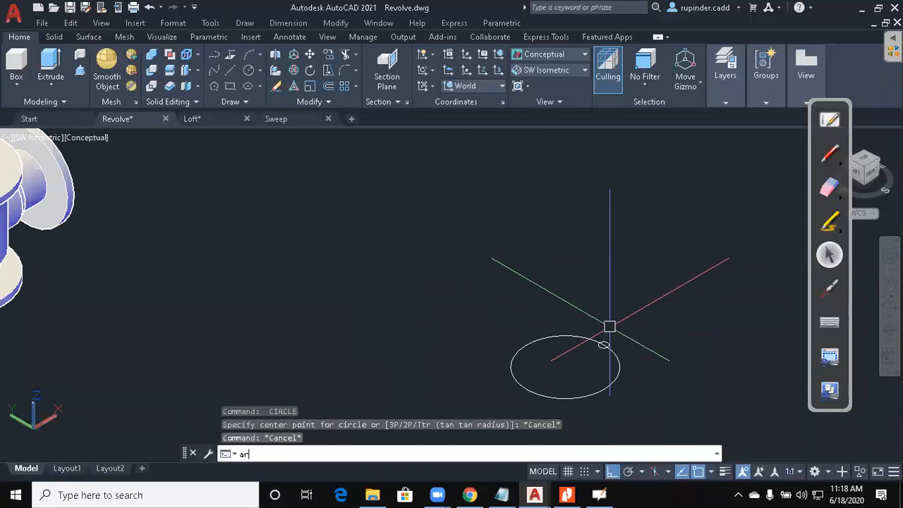
pyautogui.press('Return')
pyautogui.scroll(3, 600, 360)
pyautogui.click(605, 325)
pyautogui.press('Return')
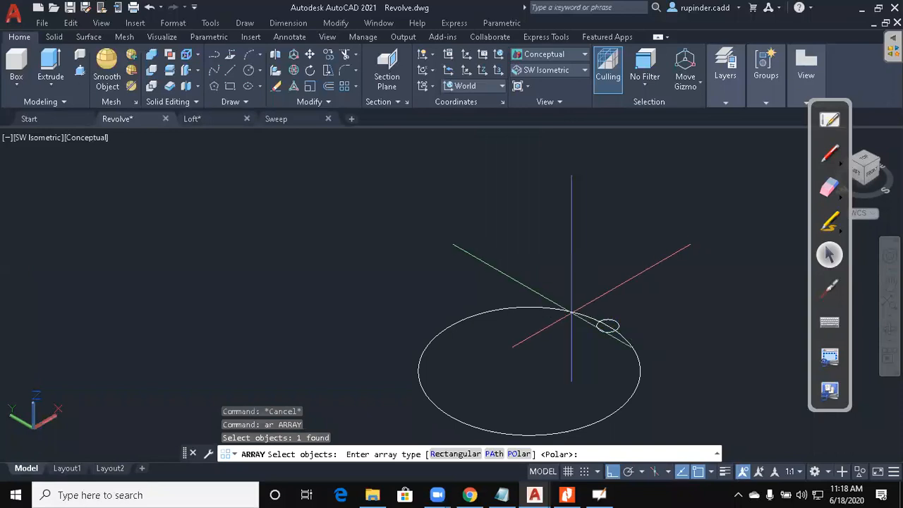
pyautogui.press('Return')
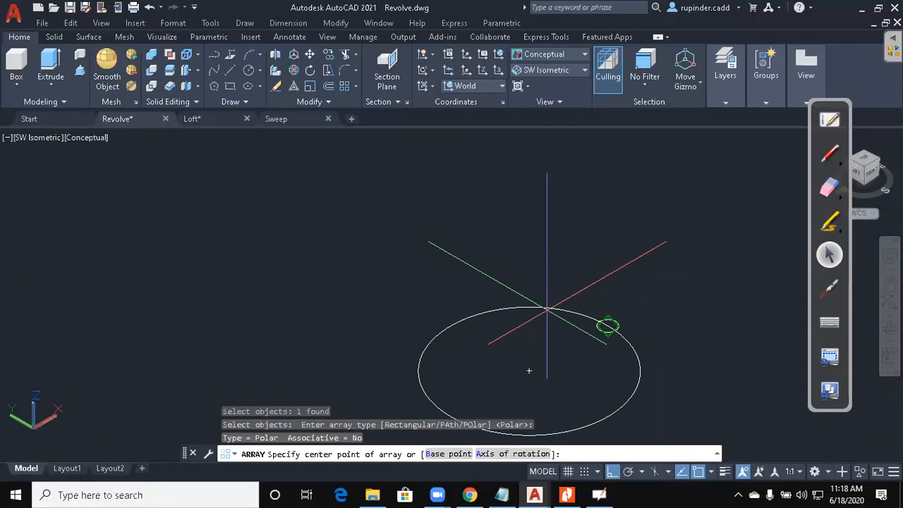
pyautogui.click(530, 370)
pyautogui.write('i')
pyautogui.press('Return')
pyautogui.write('8')
pyautogui.press('Return')
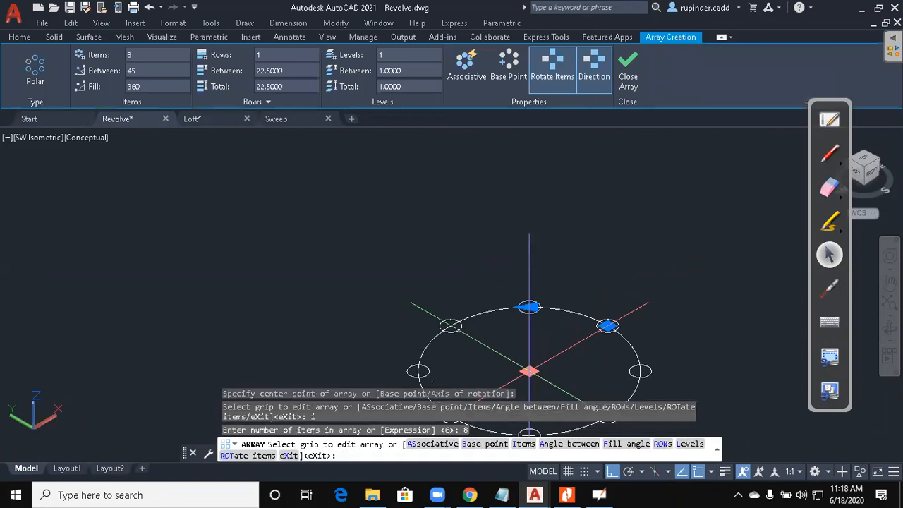
pyautogui.press('Escape')
pyautogui.press('Escape')
pyautogui.press('Escape')
# Extrude the eight small hole circles to a height of 12, leaving the bolt circle out of the selection.
pyautogui.write('ext')
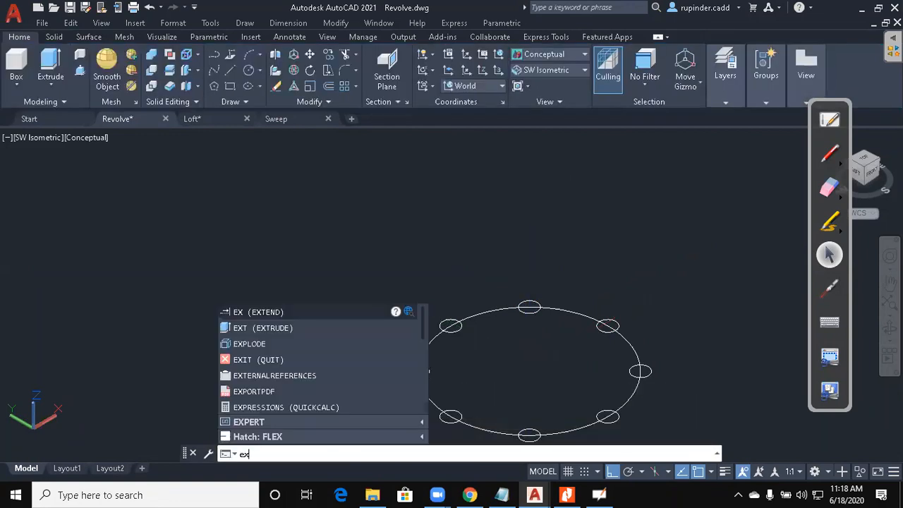
pyautogui.press('Return')
pyautogui.click(451, 328)
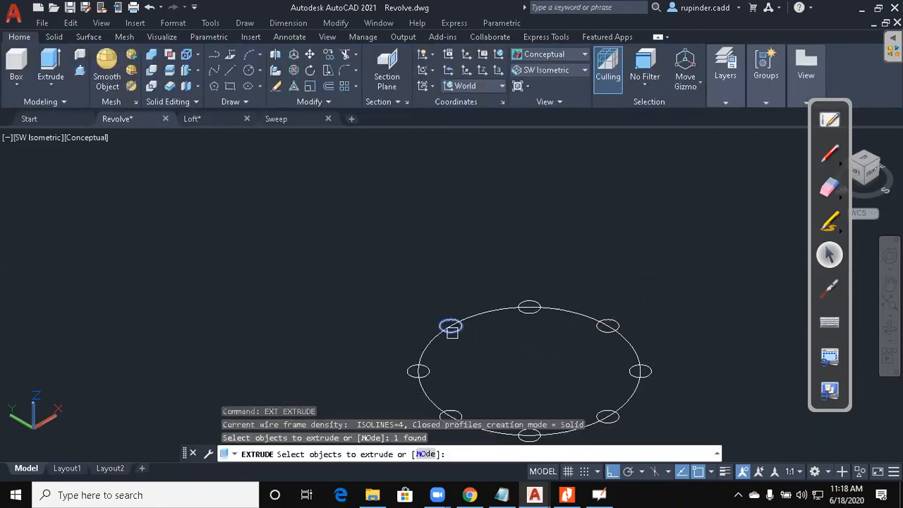
pyautogui.click(427, 367)
pyautogui.moveTo(450, 378); pyautogui.dragTo(432, 335, button='middle')
pyautogui.click(435, 363)
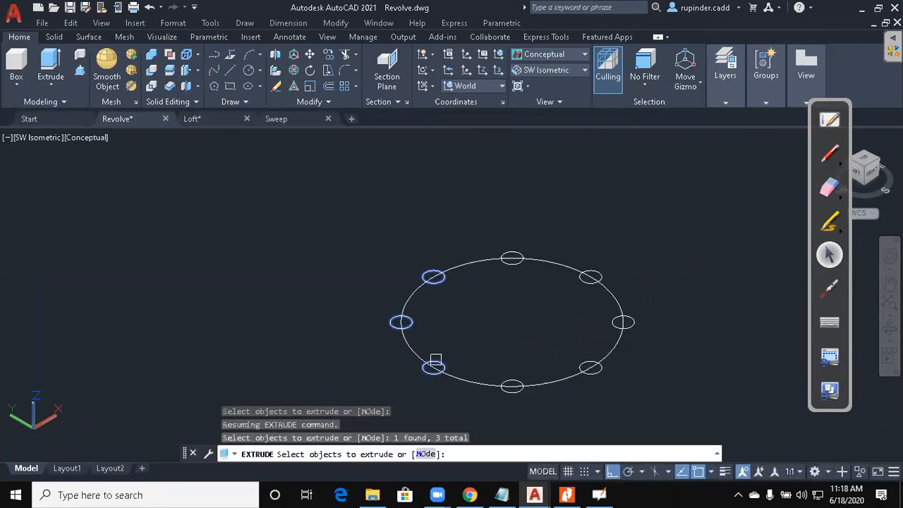
pyautogui.click(515, 382)
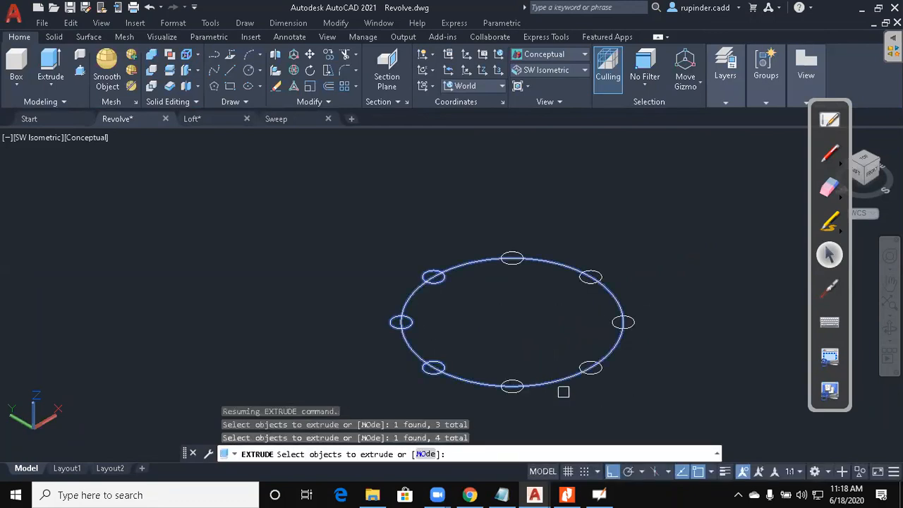
pyautogui.click(634, 427)
pyautogui.click(244, 217)
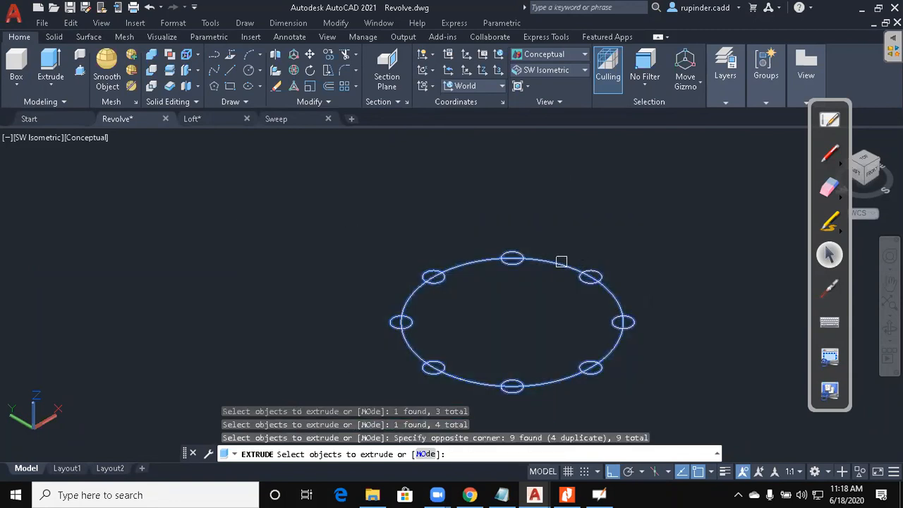
pyautogui.keyDown('shift'); pyautogui.click(557, 264); pyautogui.keyUp('shift')
pyautogui.press('Return')
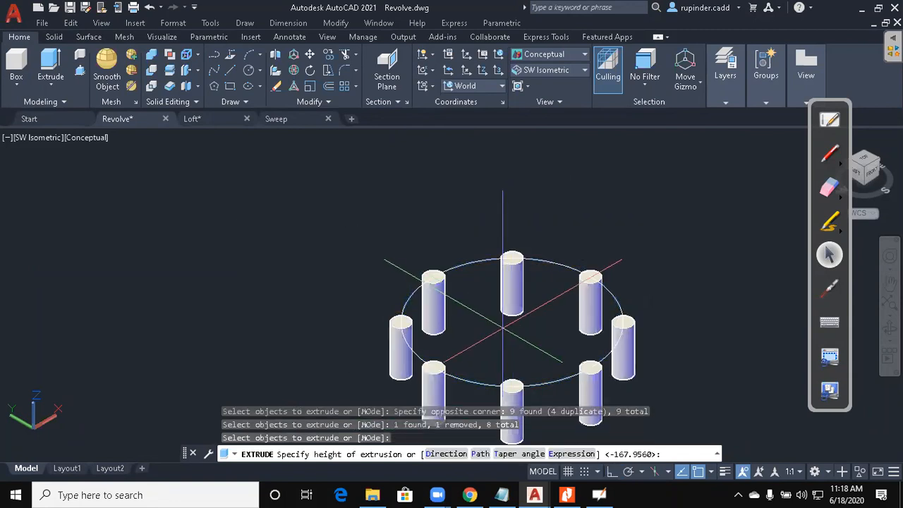
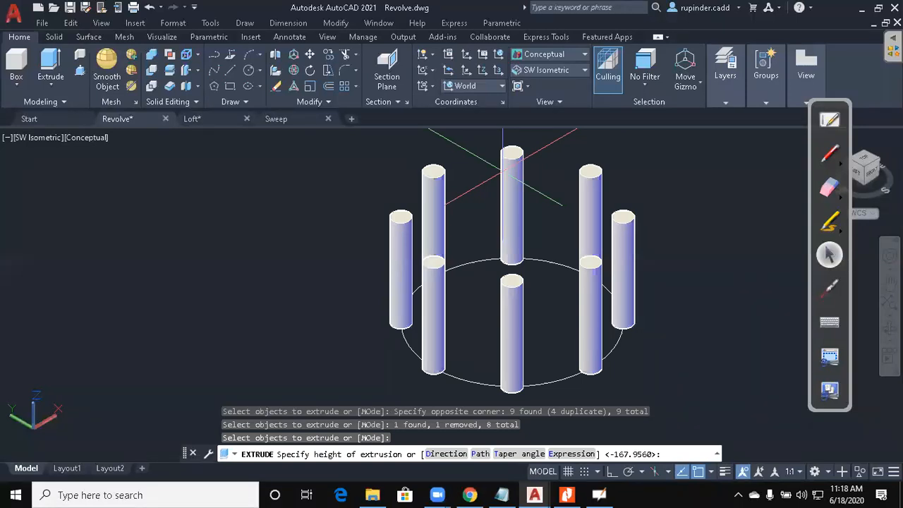
pyautogui.press('Return')
pyautogui.press('Escape')
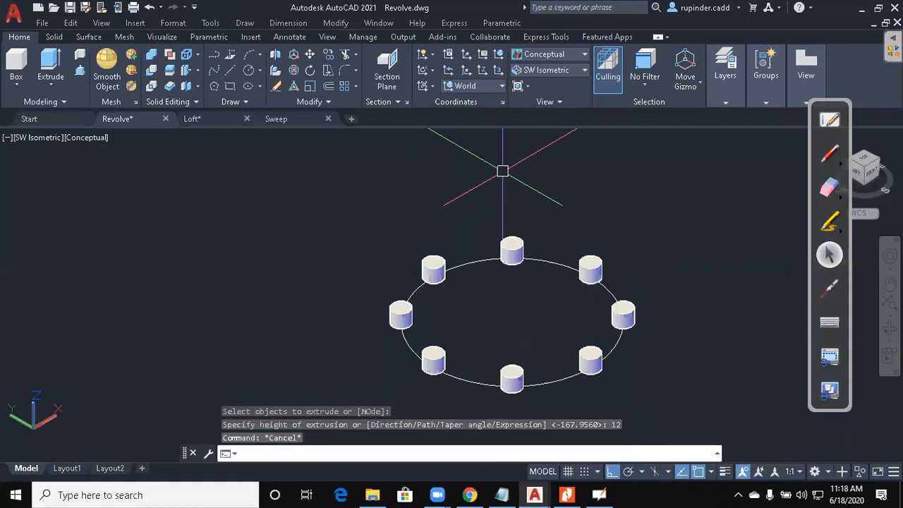
pyautogui.press('Escape')
pyautogui.press('Escape')
pyautogui.write('c')
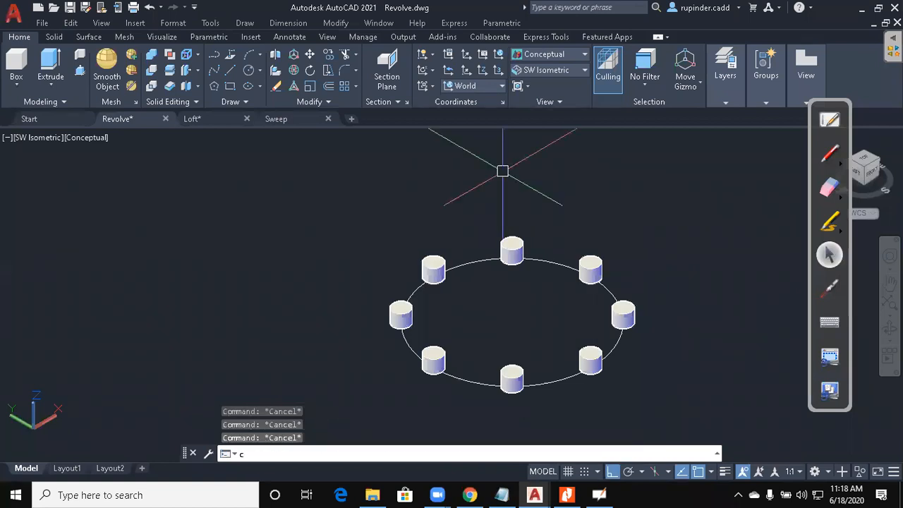
pyautogui.write('o')
pyautogui.press('BackSpace')
pyautogui.press('BackSpace')
pyautogui.press('Return')
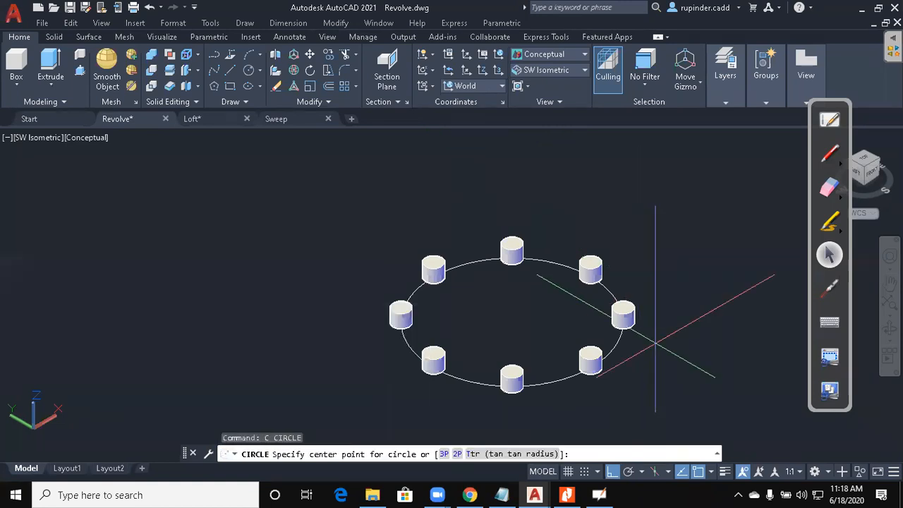
pyautogui.press('Escape')
pyautogui.write('co')
pyautogui.press('Return')
pyautogui.press('Escape')
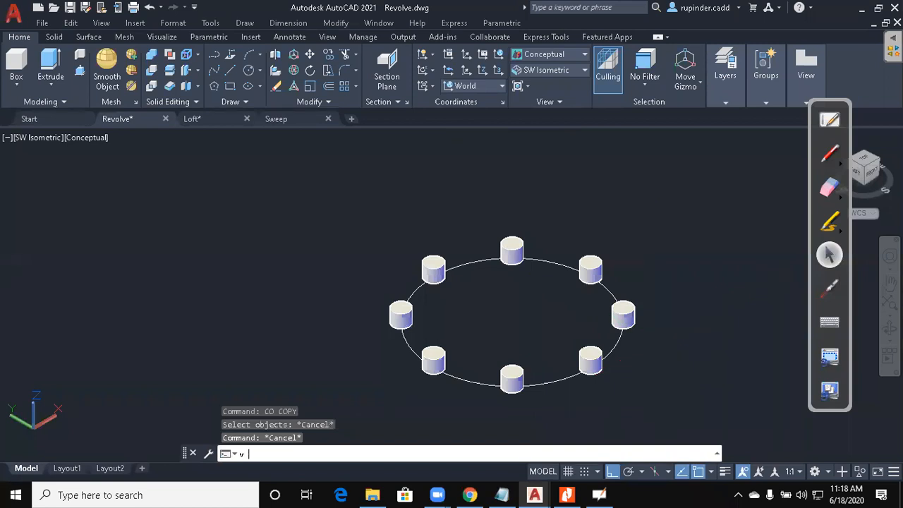
pyautogui.write('v')
pyautogui.press('Return')
pyautogui.press('Escape')
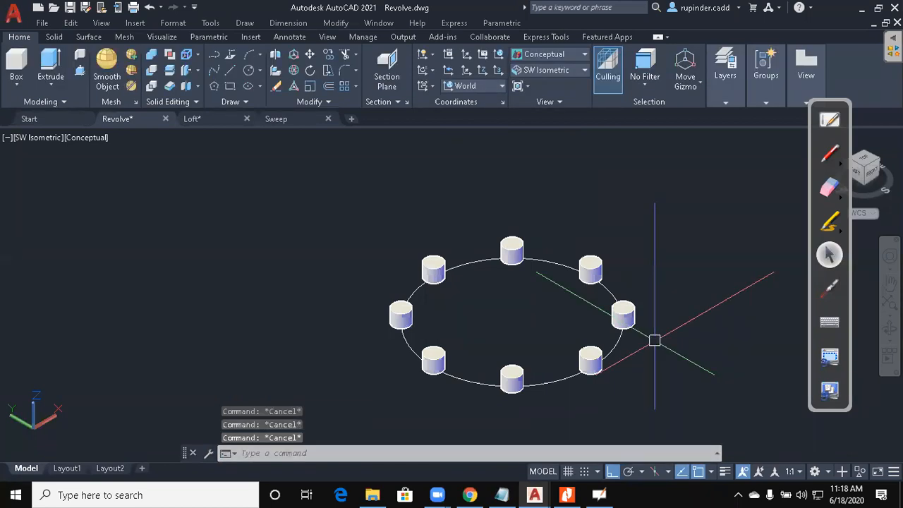
pyautogui.write('v')
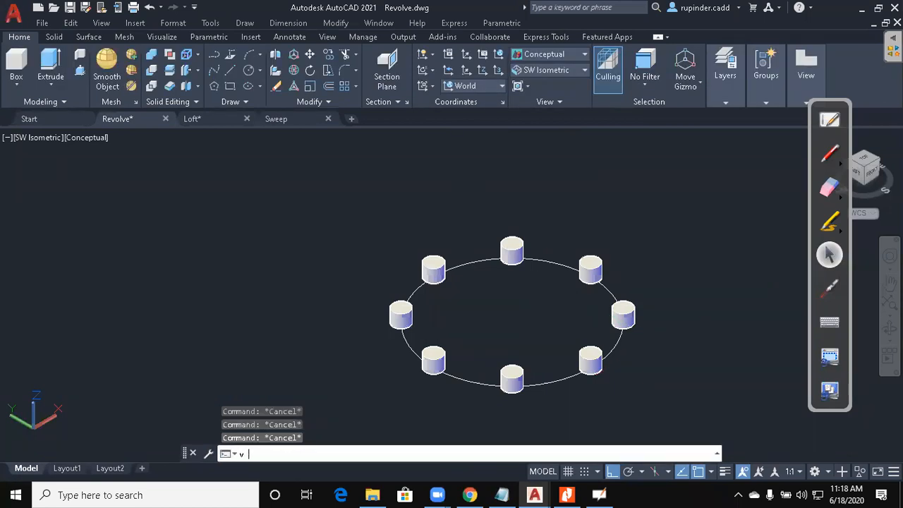
pyautogui.press('Return')
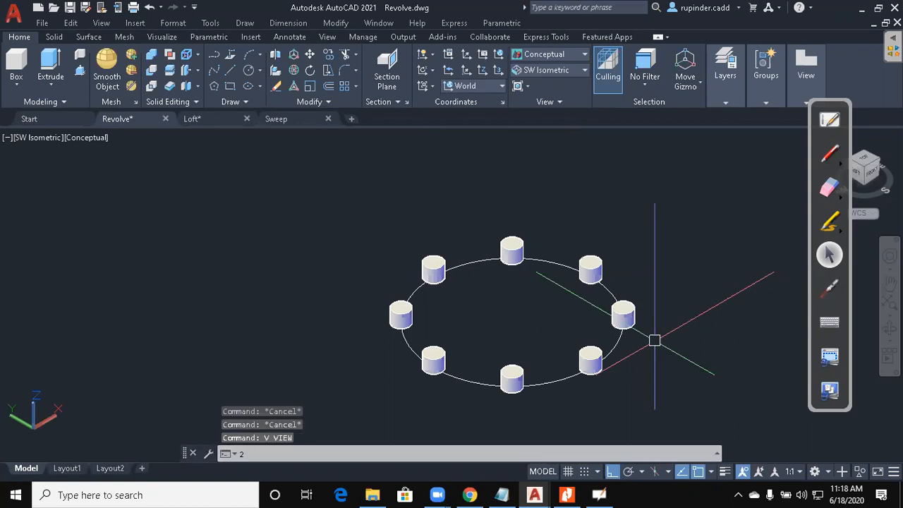
# Set the visual style to 2D Wireframe.
pyautogui.write('v')
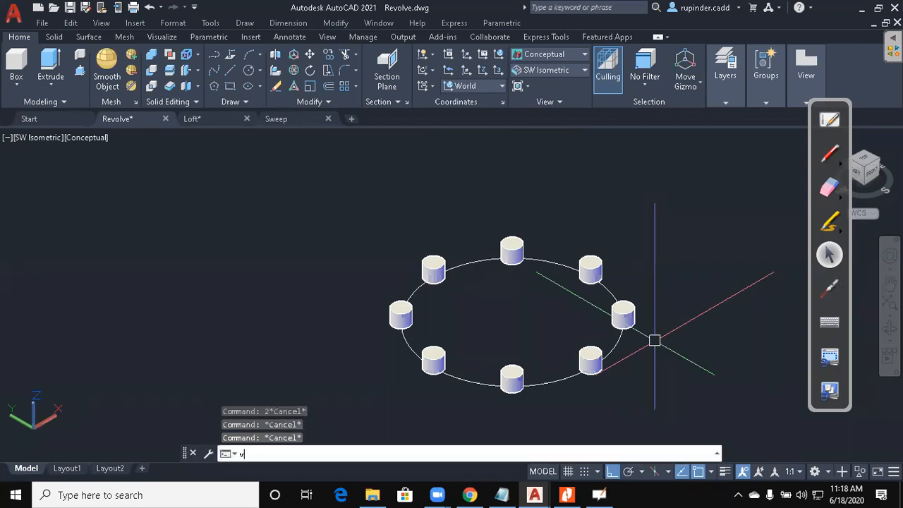
pyautogui.write('s')
pyautogui.press('Return')
pyautogui.write('2')
pyautogui.press('Return')
pyautogui.press('Escape')
pyautogui.press('Escape')
pyautogui.press('Escape')
pyautogui.write('c')
pyautogui.press('Return')
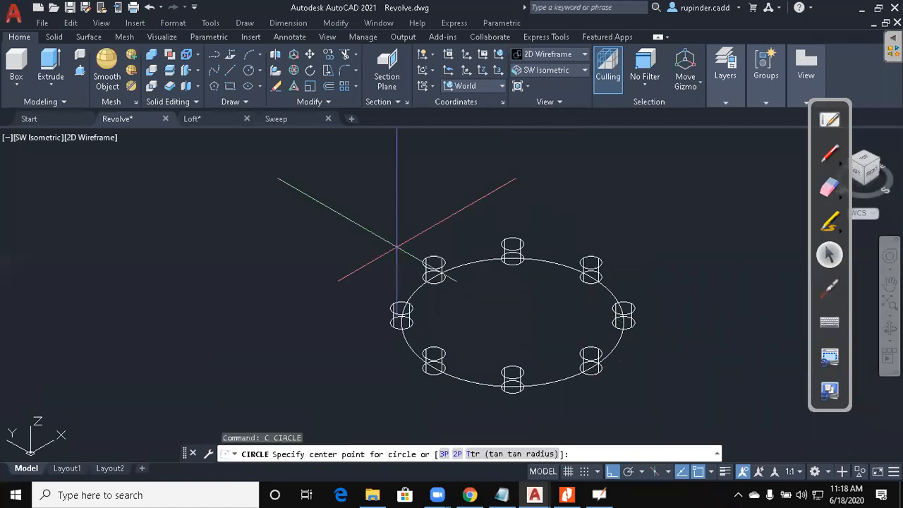
pyautogui.press('Escape')
# Copy the eight cylinders, without the bolt circle, from the bolt circle's centre to the centre of the fitting's top flange face.
pyautogui.write('co')
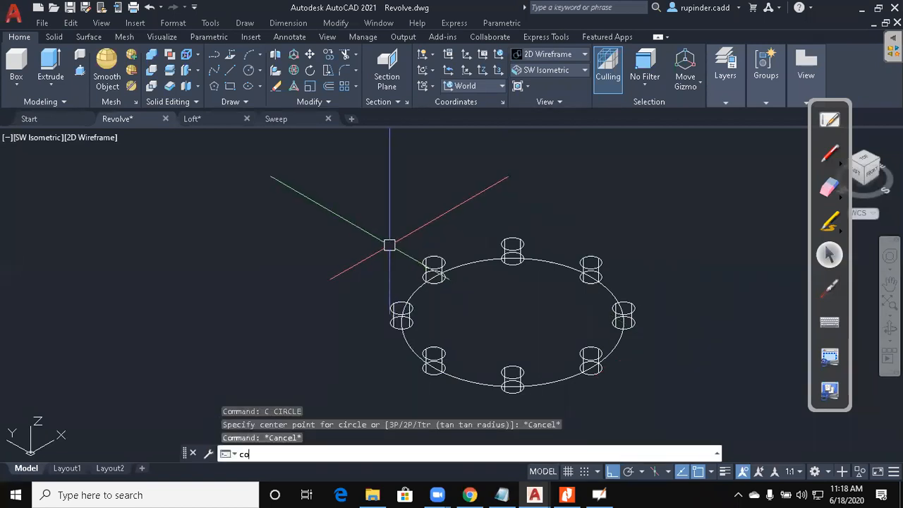
pyautogui.press('Return')
pyautogui.click(331, 192)
pyautogui.click(735, 455)
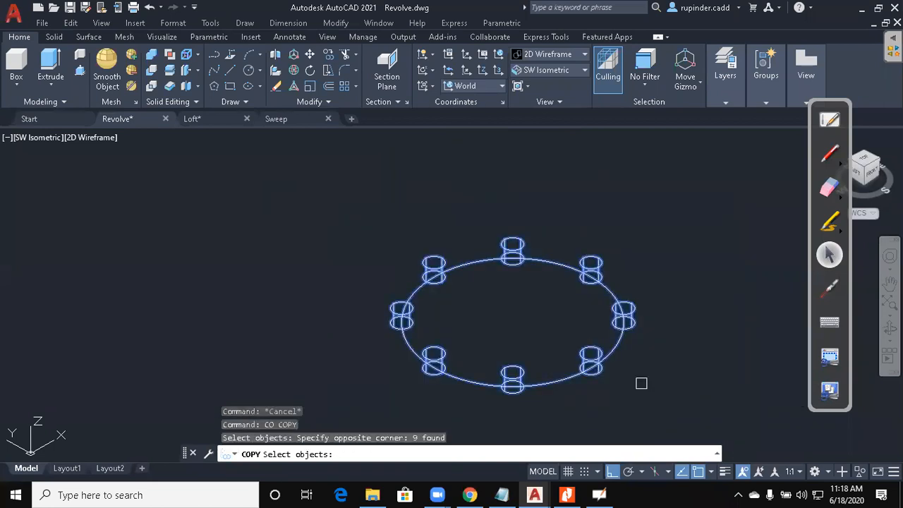
pyautogui.scroll(4, 641, 383)
pyautogui.keyDown('shift'); pyautogui.click(571, 299); pyautogui.keyUp('shift')
pyautogui.scroll(-4, 570, 299)
pyautogui.press('Return')
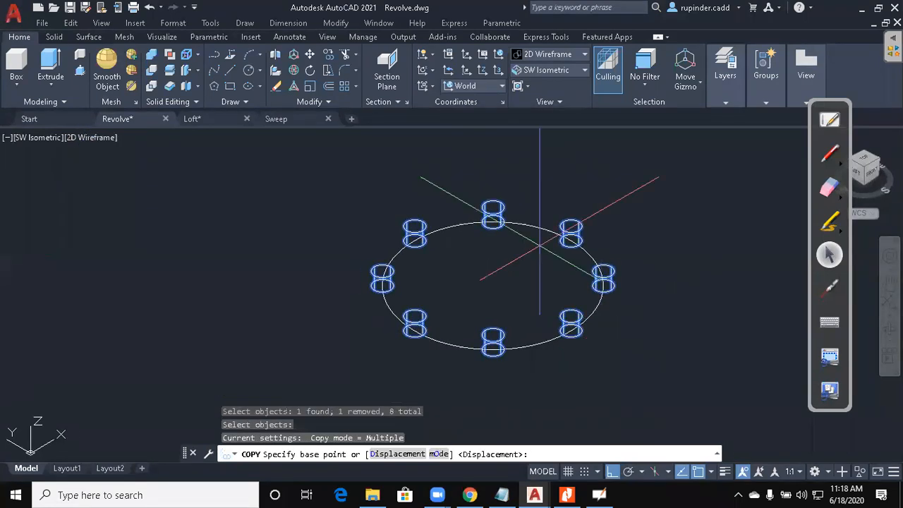
pyautogui.click(493, 284)
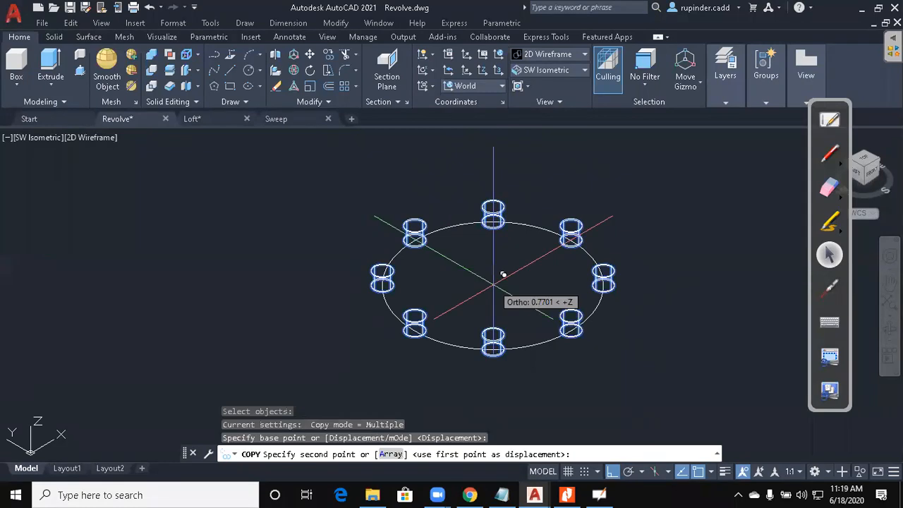
pyautogui.scroll(-4, 552, 314)
pyautogui.scroll(4, 245, 263)
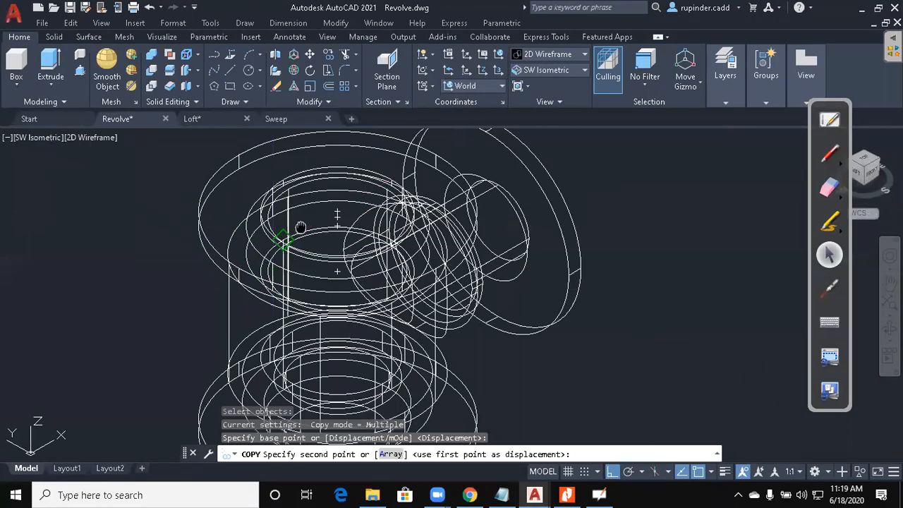
pyautogui.scroll(4, 341, 161)
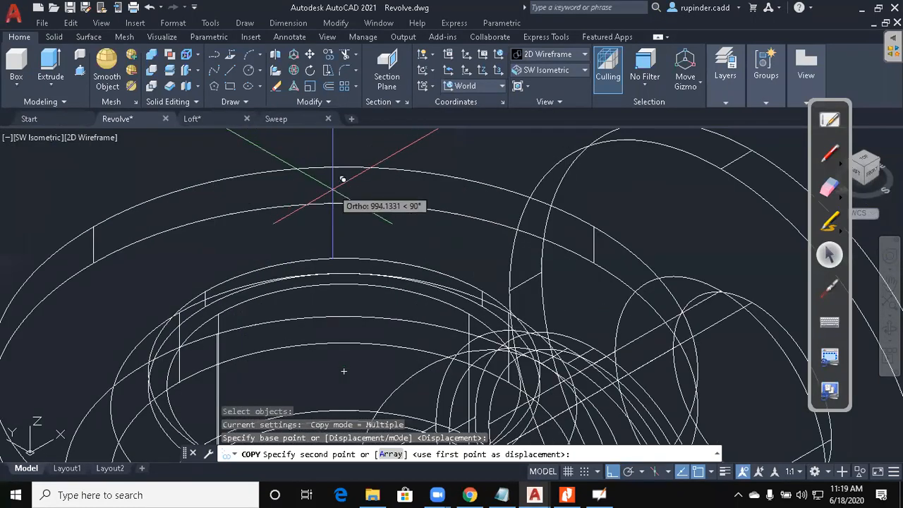
pyautogui.scroll(-5, 356, 359)
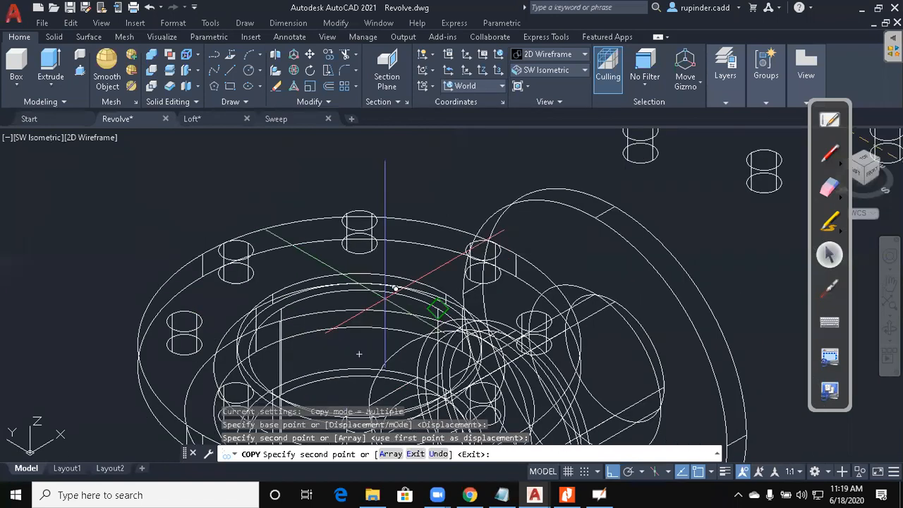
pyautogui.press('Escape')
pyautogui.press('Escape')
pyautogui.press('Escape')
# Set the view to Front.
pyautogui.hotkey('alt', 'v')
pyautogui.moveTo(123, 242)
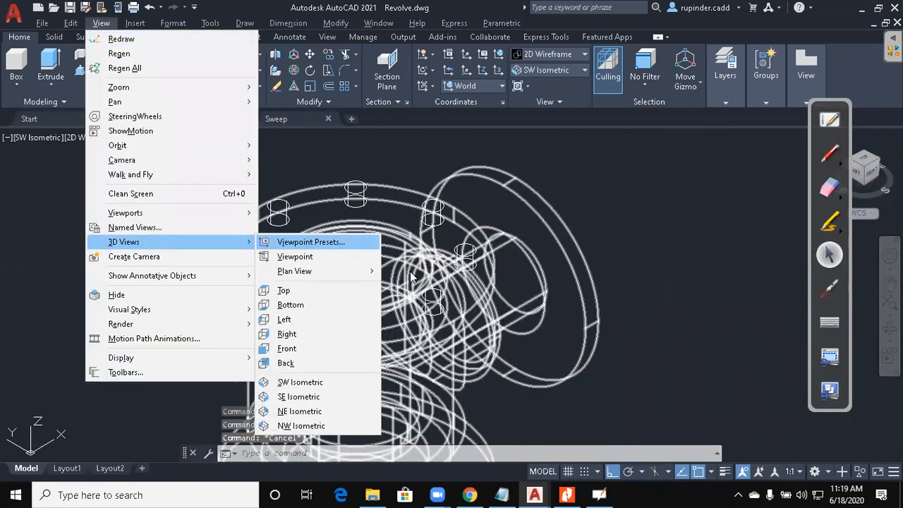
pyautogui.click(289, 348)
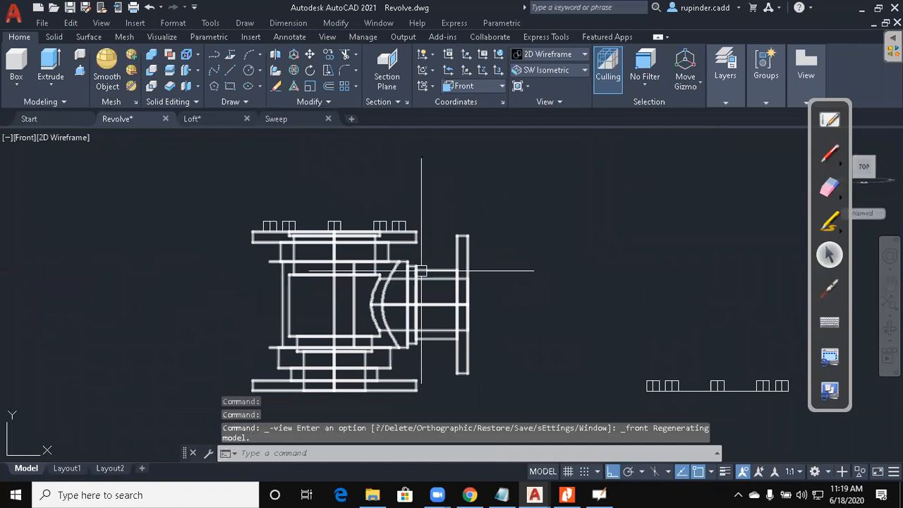
pyautogui.press('Escape')
pyautogui.press('Escape')
pyautogui.press('Escape')
# Move the eight copied cylinders straight down by 12 into the top flange.
pyautogui.write('m')
pyautogui.press('Return')
pyautogui.scroll(2, 387, 227)
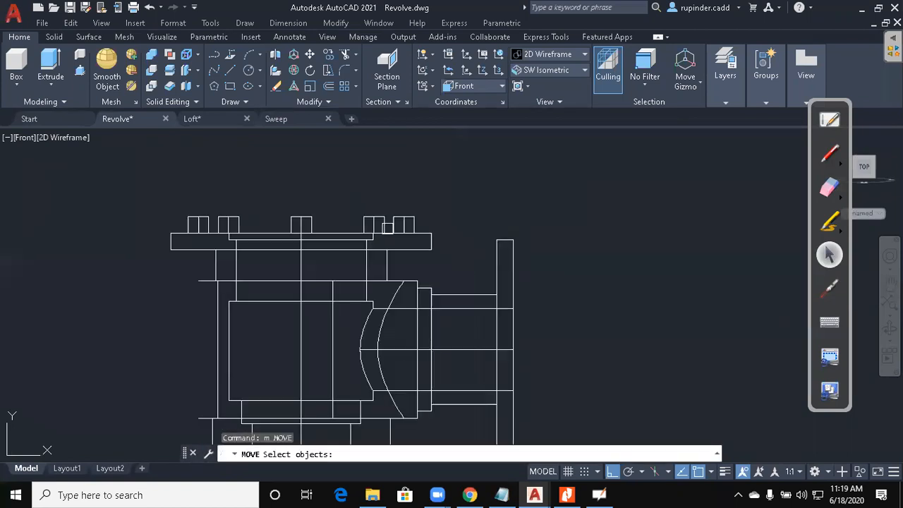
pyautogui.click(428, 230)
pyautogui.click(165, 182)
pyautogui.press('Return')
pyautogui.click(483, 162)
pyautogui.write('1')
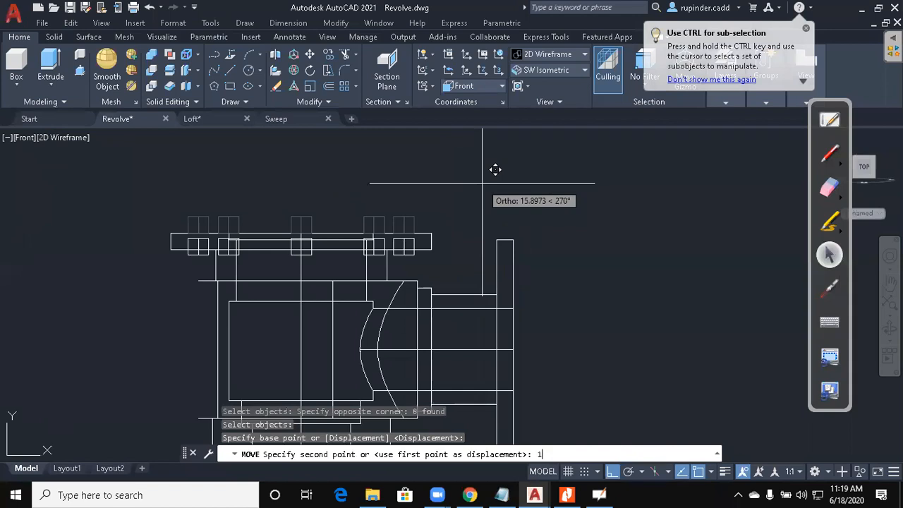
pyautogui.write('2')
pyautogui.press('Return')
pyautogui.press('Escape')
pyautogui.press('Escape')
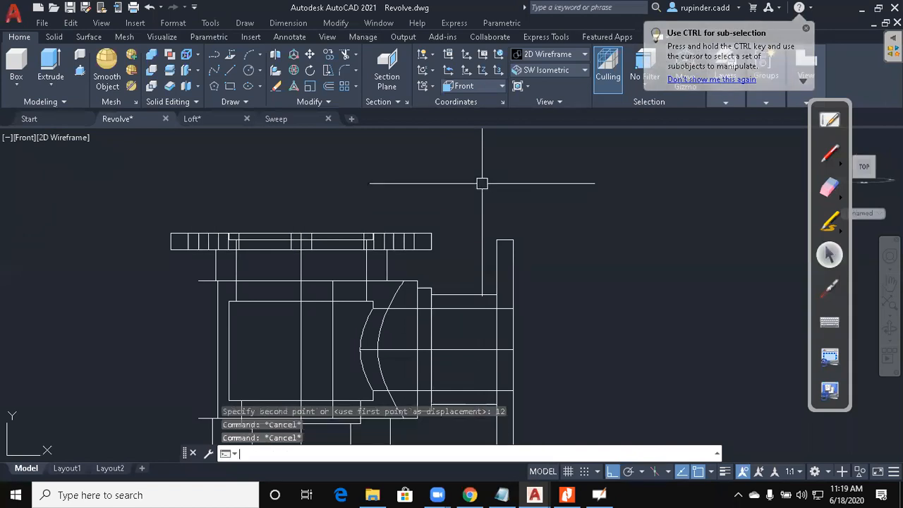
pyautogui.click(607, 221)
pyautogui.press('Escape')
# Set the view to SW Isometric and the visual style to Conceptual, showing the fitting's top flange up close.
pyautogui.hotkey('alt', 'v')
pyautogui.press('3')
pyautogui.press('s')
pyautogui.press('Escape')
pyautogui.press('Escape')
pyautogui.press('Escape')
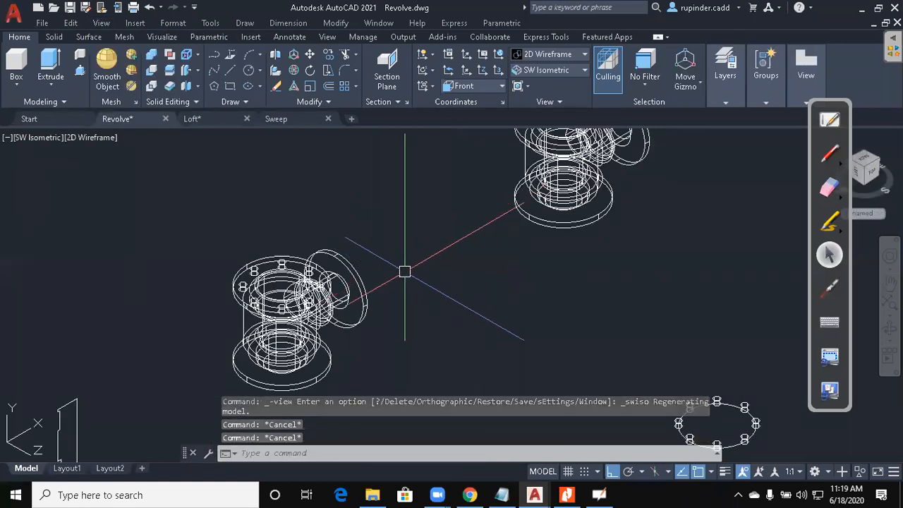
pyautogui.write('vs c')
pyautogui.scroll(4, 287, 296)
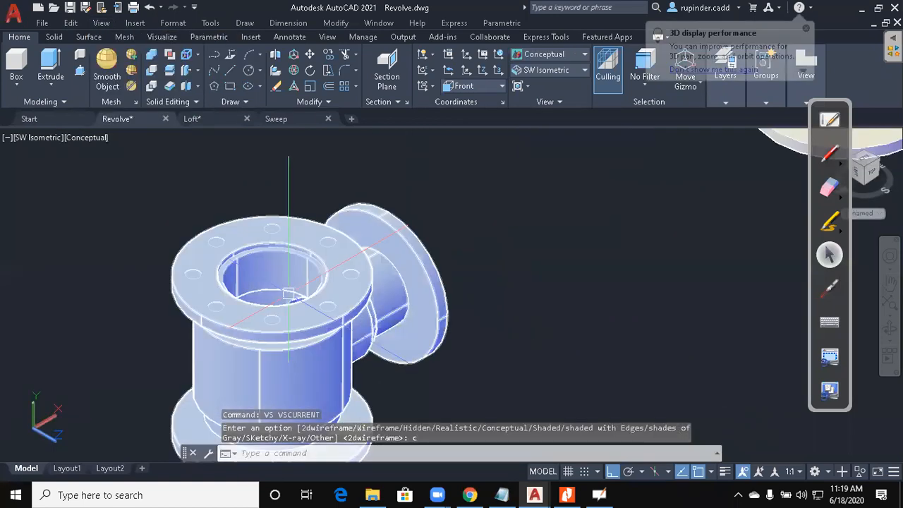
pyautogui.moveTo(291, 297); pyautogui.dragTo(339, 259, button='middle')
# Subtract the eight cylinders from the fitting to cut the bolt holes through its top flange.
pyautogui.press('Escape')
pyautogui.press('Escape')
pyautogui.write('su')
pyautogui.press('Return')
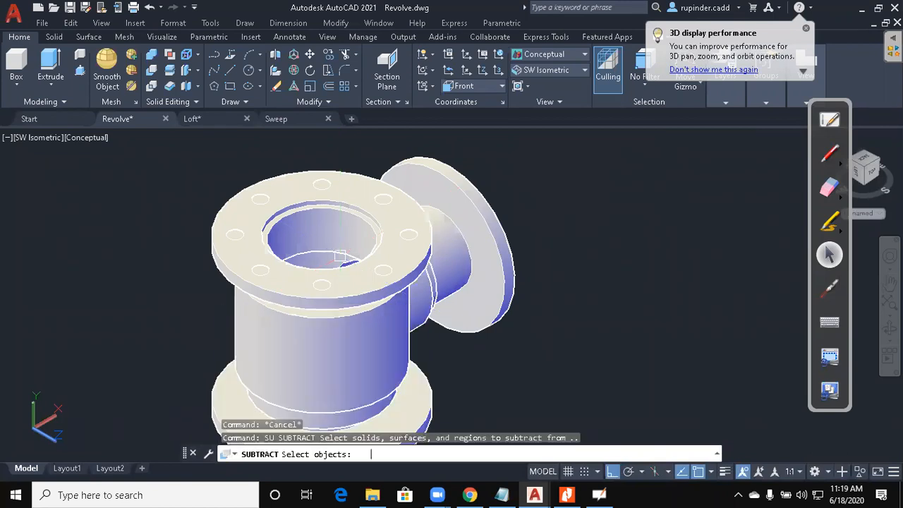
pyautogui.click(508, 264)
pyautogui.scroll(-4, 536, 303)
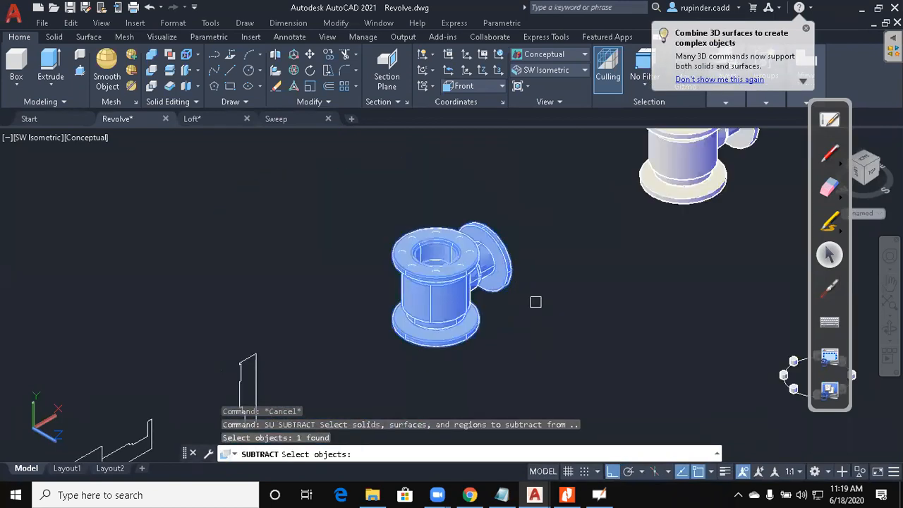
pyautogui.click(562, 379)
pyautogui.click(386, 213)
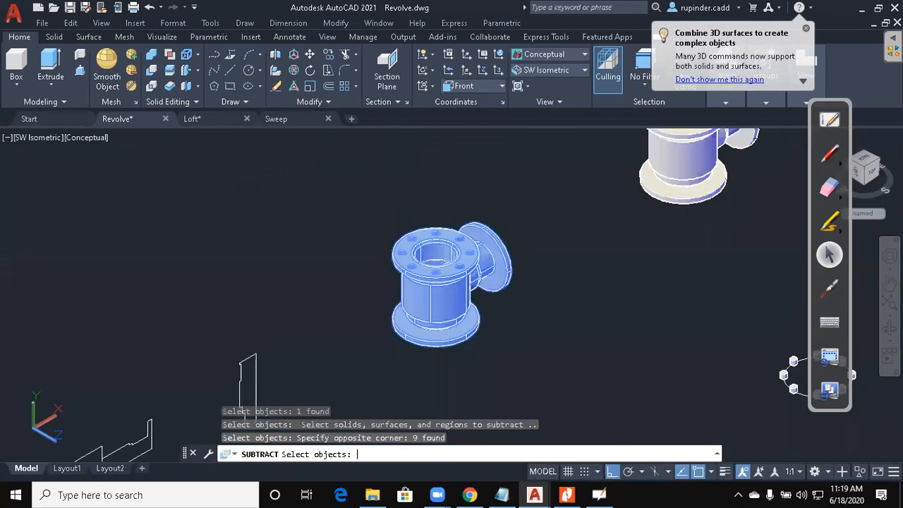
pyautogui.press('Return')
pyautogui.scroll(4, 414, 226)
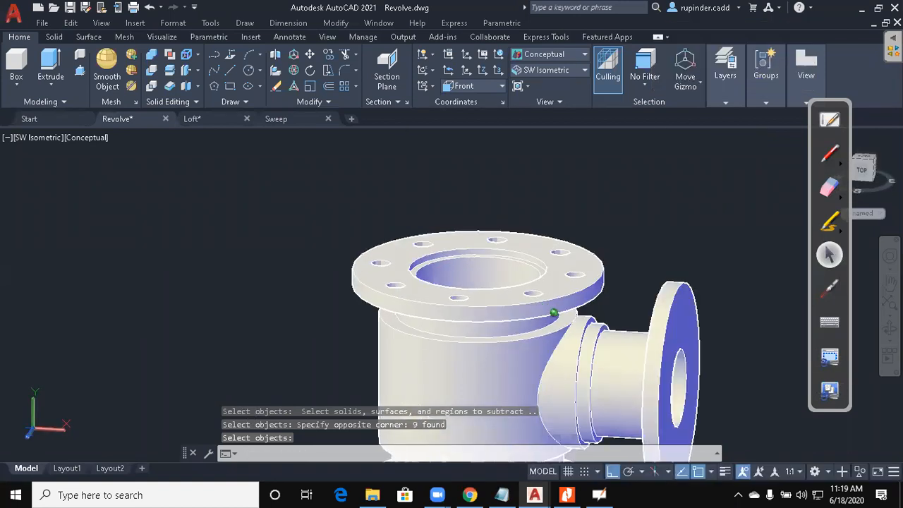
pyautogui.keyDown('shift'); pyautogui.moveTo(358, 304); pyautogui.dragTo(191, 270, button='middle'); pyautogui.keyUp('shift')
pyautogui.scroll(-4, 544, 323)
pyautogui.scroll(2, 190, 269)
pyautogui.press('Escape')
pyautogui.press('Escape')
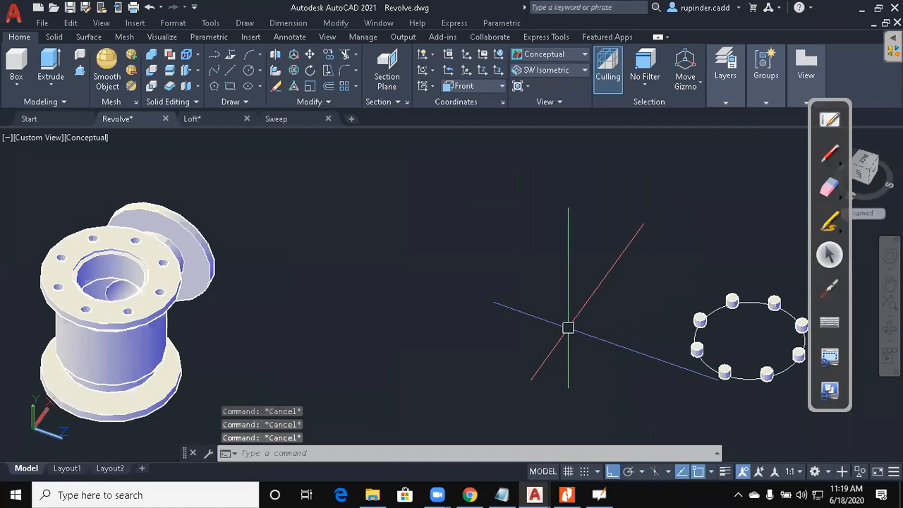
# Set the visual style to 2D Wireframe and the view to SW Isometric.
pyautogui.write('vs')
pyautogui.press('Return')
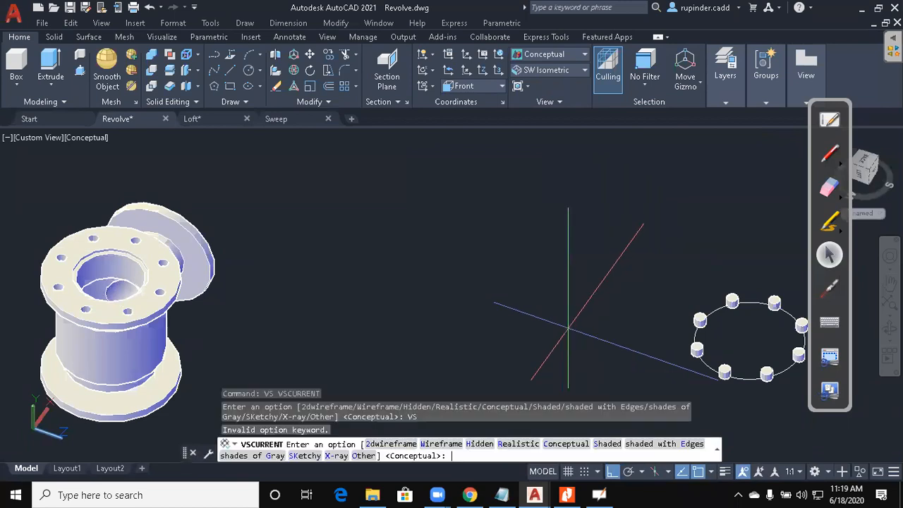
pyautogui.write('2')
pyautogui.press('Return')
pyautogui.press('Escape')
pyautogui.press('Escape')
pyautogui.press('Escape')
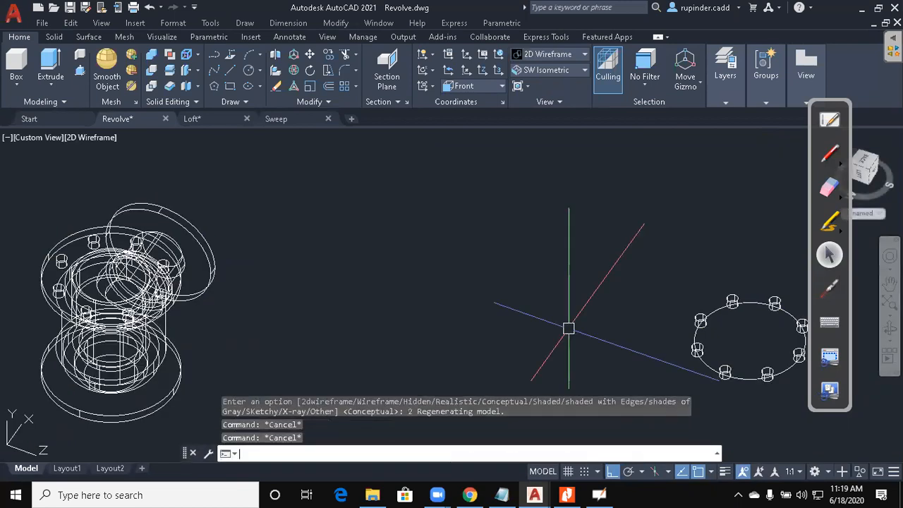
pyautogui.hotkey('alt', 'v')
pyautogui.press('d')
pyautogui.press('s')
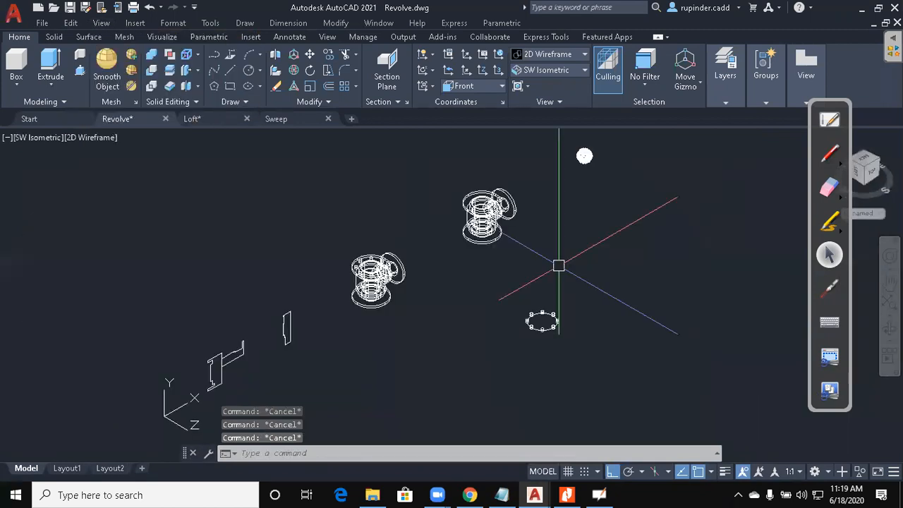
pyautogui.press('Escape')
pyautogui.press('Escape')
pyautogui.press('Escape')
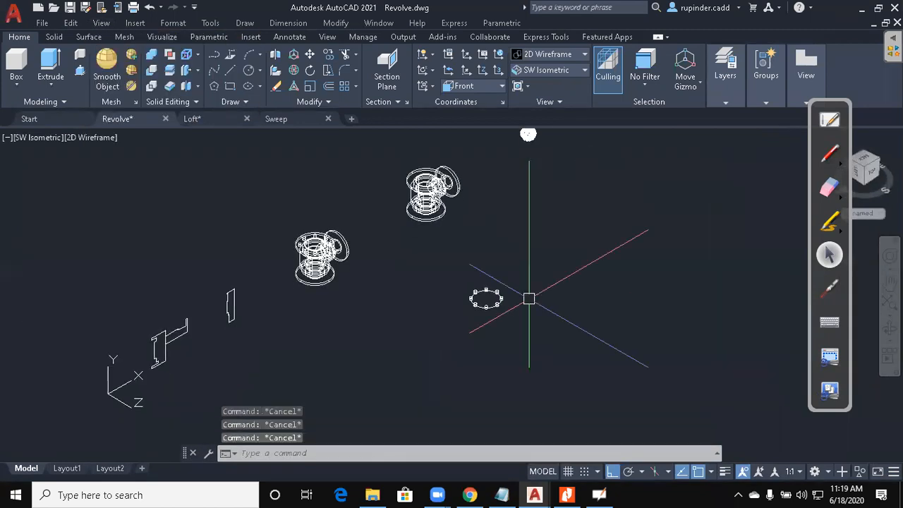
# Define a UCS by its Z axis, with the origin between the two fittings and Z pointing along the branch pipe's direction.
pyautogui.write('ucs')
pyautogui.press('Return')
pyautogui.write('za')
pyautogui.press('Return')
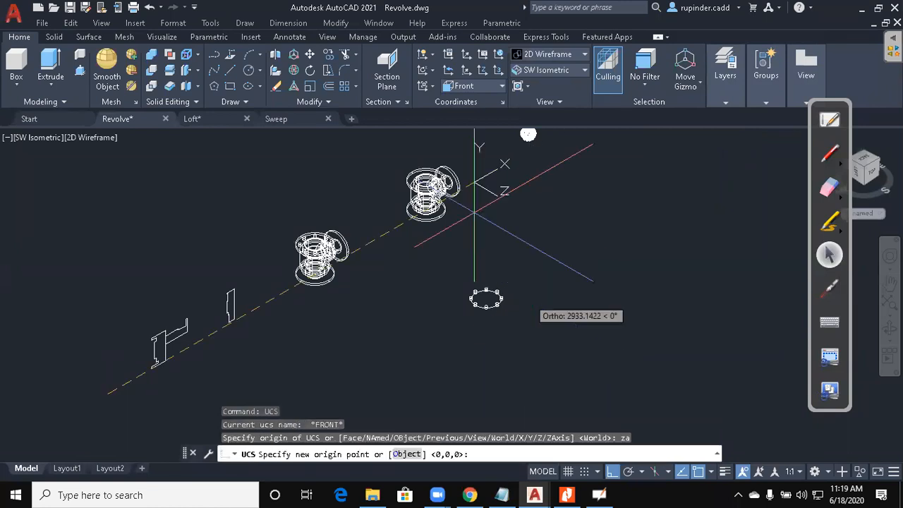
pyautogui.click(397, 279)
pyautogui.click(552, 189)
pyautogui.press('Return')
pyautogui.press('Escape')
pyautogui.press('Escape')
pyautogui.press('Escape')
# Rotate the bolt circle and its eight cylinders 90° about the circle's centre so that they stand upright.
pyautogui.write('r')
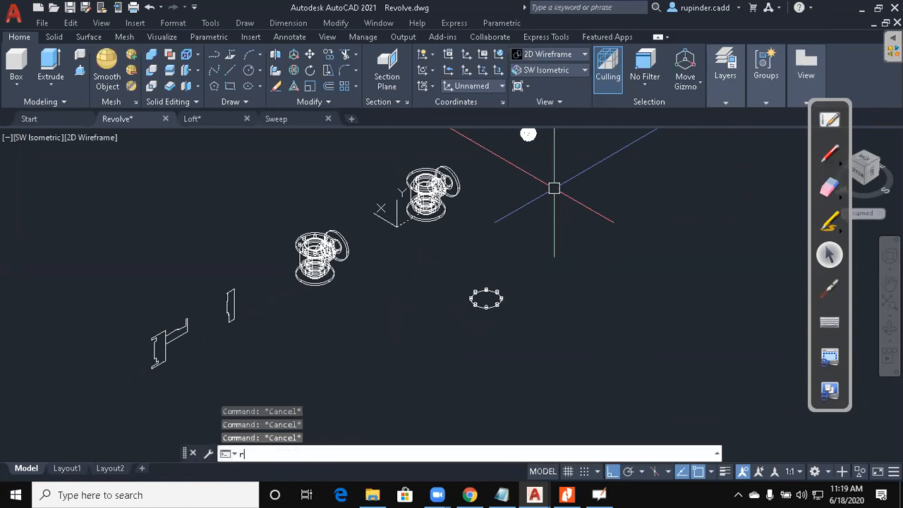
pyautogui.press('Return')
pyautogui.scroll(2, 508, 298)
pyautogui.write('re')
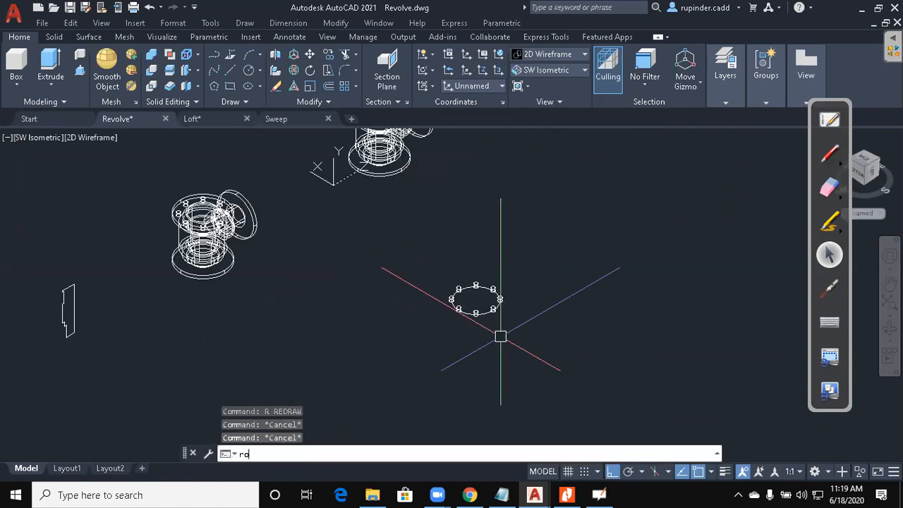
pyautogui.press('Return')
pyautogui.click(541, 365)
pyautogui.click(430, 195)
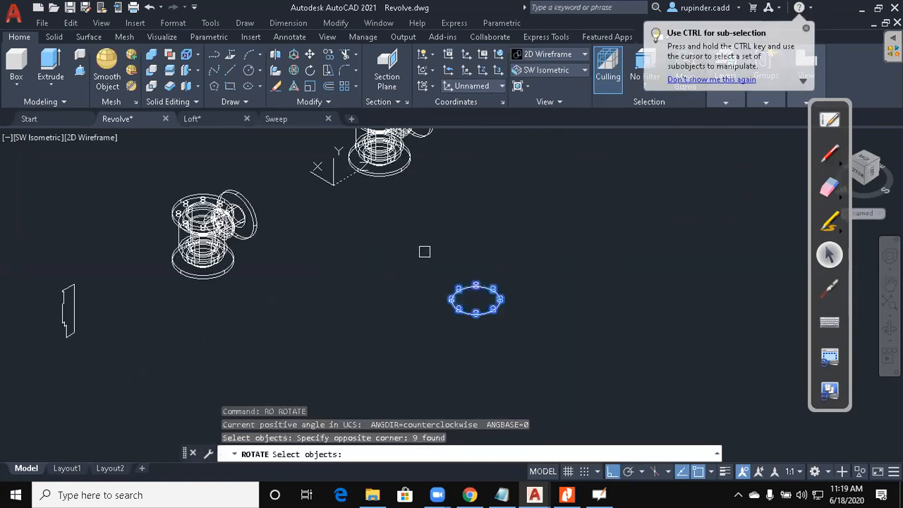
pyautogui.scroll(4, 478, 295)
pyautogui.press('Return')
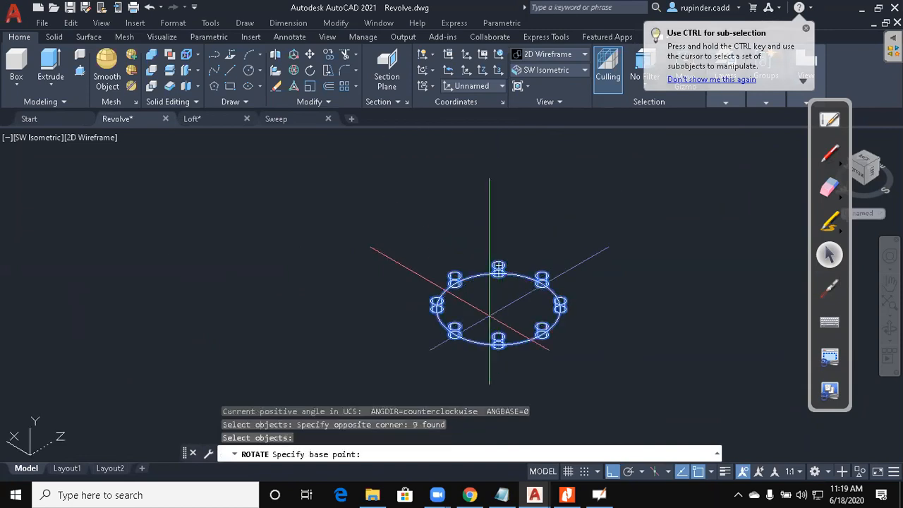
pyautogui.click(498, 309)
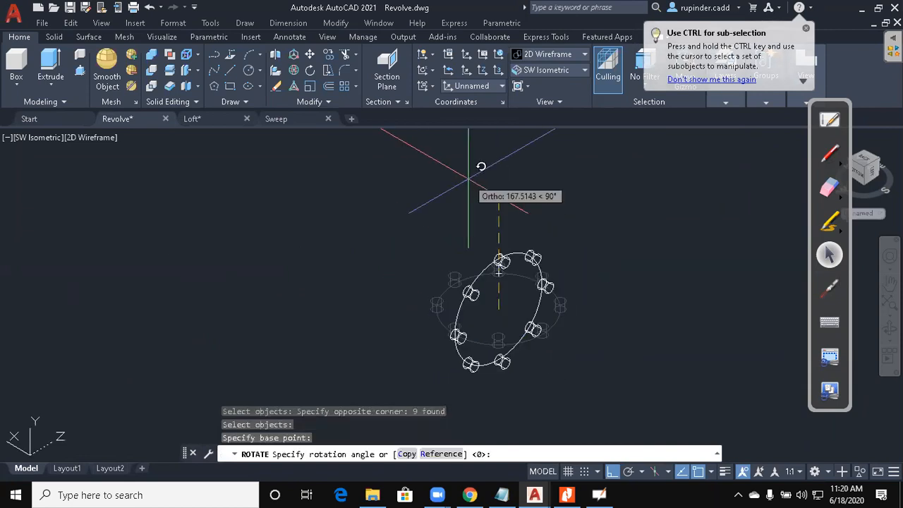
pyautogui.click(468, 179)
pyautogui.press('Return')
pyautogui.press('Escape')
# Reset the UCS to World.
pyautogui.write('u')
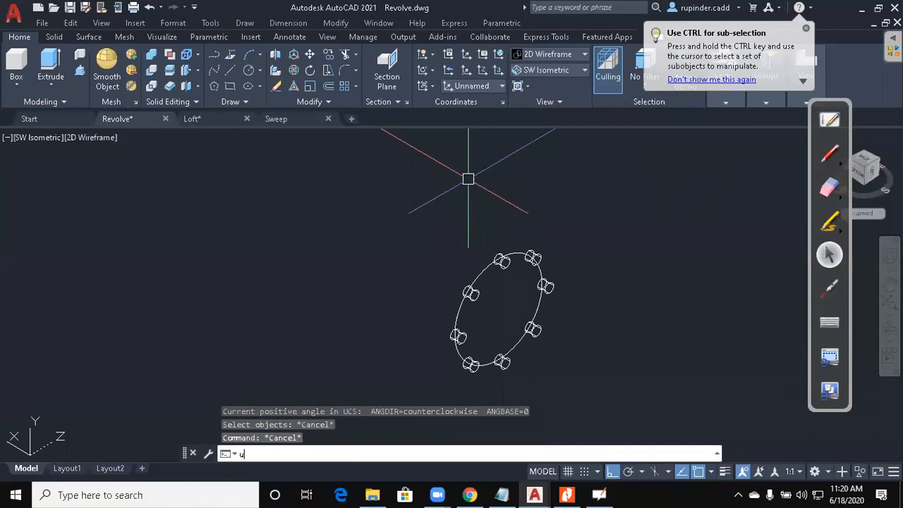
pyautogui.write('cs')
pyautogui.press('Return')
pyautogui.press('Return')
pyautogui.press('Return')
pyautogui.press('Escape')
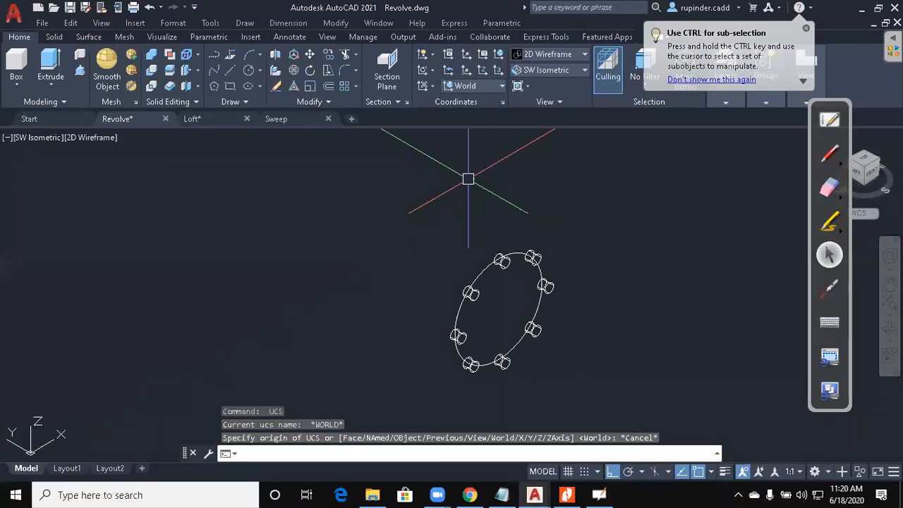
pyautogui.press('Escape')
pyautogui.press('Escape')
pyautogui.press('Escape')
# Rotate the upright bolt circle and its cylinders 90° about the circle's centre so that they are parallel to the side flange.
pyautogui.write('ro')
pyautogui.press('Return')
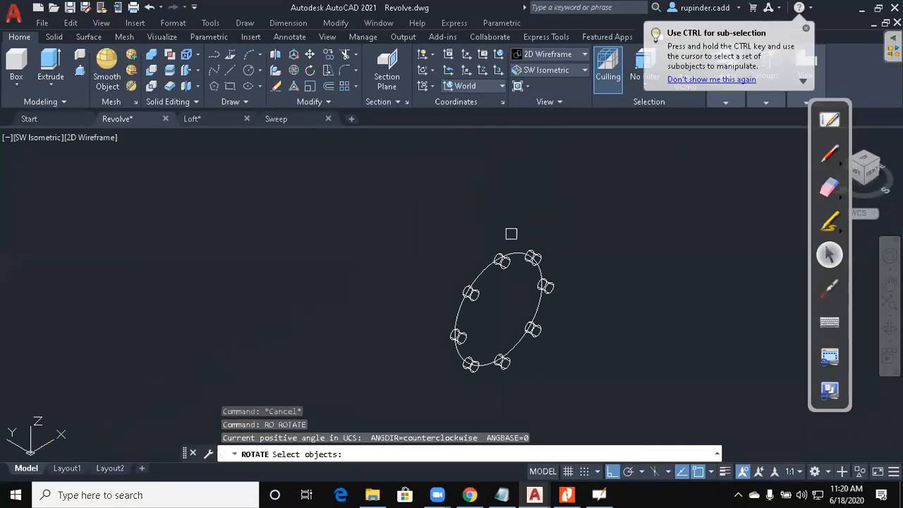
pyautogui.click(569, 399)
pyautogui.click(400, 176)
pyautogui.press('Return')
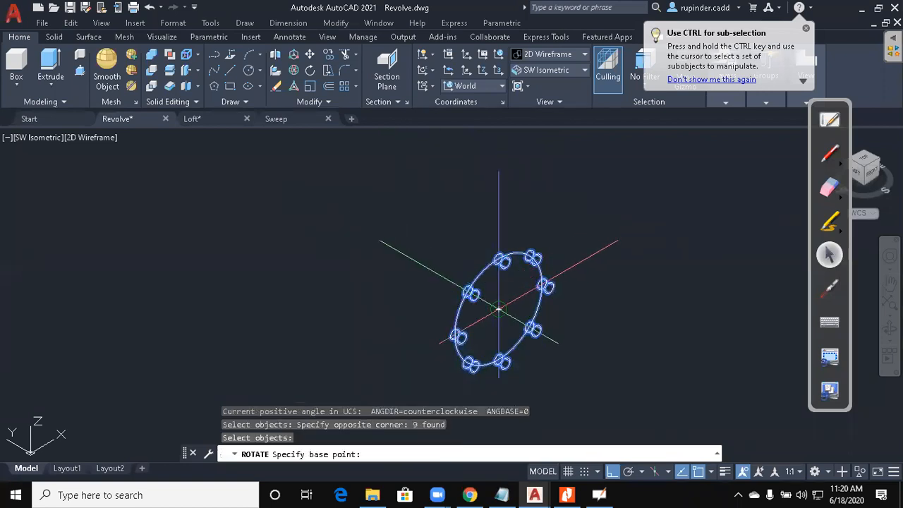
pyautogui.click(499, 309)
pyautogui.click(423, 247)
pyautogui.press('Return')
pyautogui.press('Escape')
pyautogui.press('Escape')
pyautogui.press('Escape')
# Move the eight cylinders, without the bolt circle, from the bolt circle's centre to the centre of the side flange's outer face.
pyautogui.write('m')
pyautogui.press('Return')
pyautogui.click(590, 425)
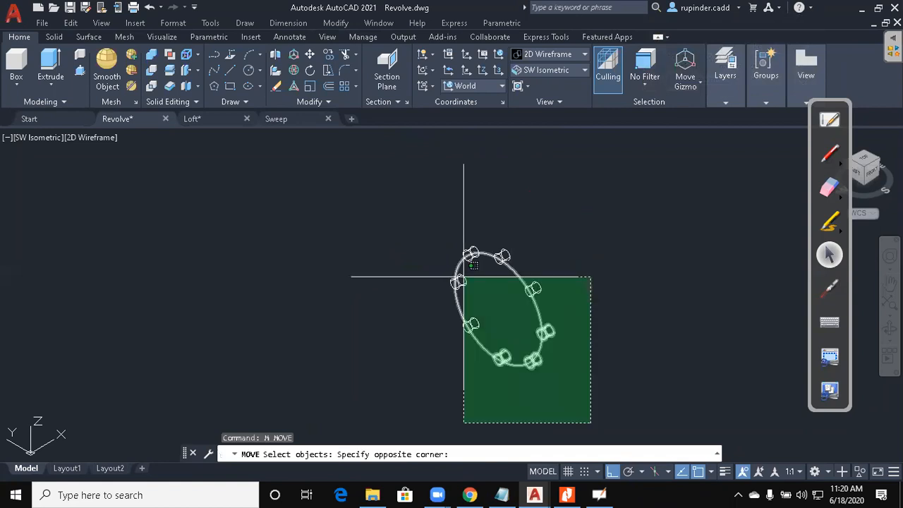
pyautogui.click(419, 221)
pyautogui.scroll(4, 523, 315)
pyautogui.keyDown('shift'); pyautogui.click(508, 232); pyautogui.keyUp('shift')
pyautogui.scroll(-3, 468, 294)
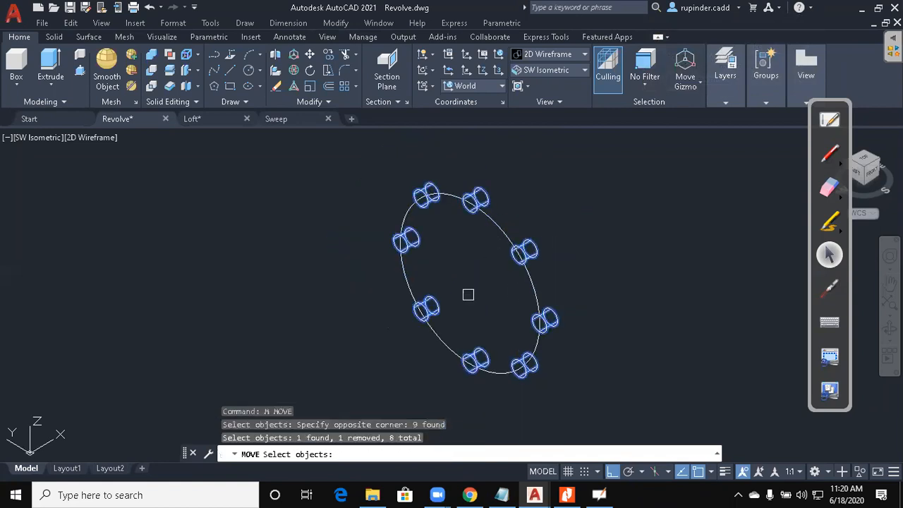
pyautogui.press('Return')
pyautogui.click(513, 244)
pyautogui.scroll(-3, 343, 259)
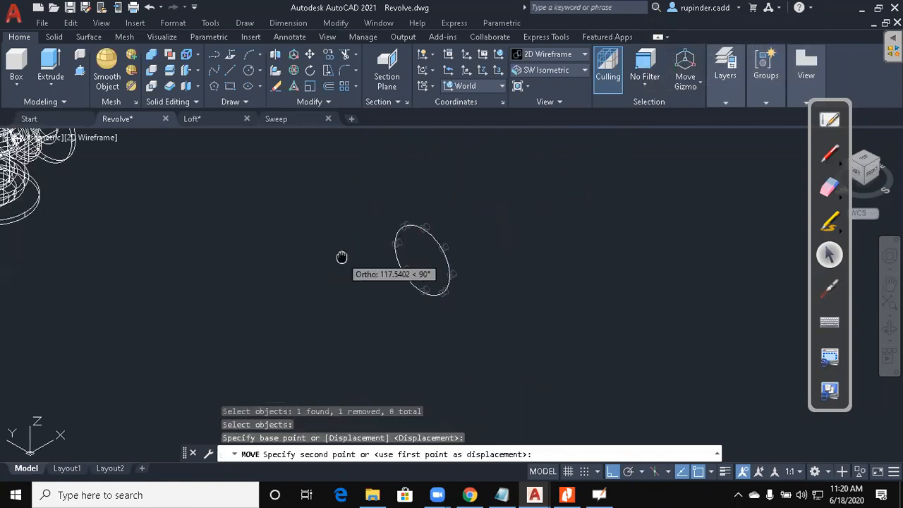
pyautogui.moveTo(343, 259); pyautogui.dragTo(579, 312, button='middle')
pyautogui.scroll(4, 312, 180)
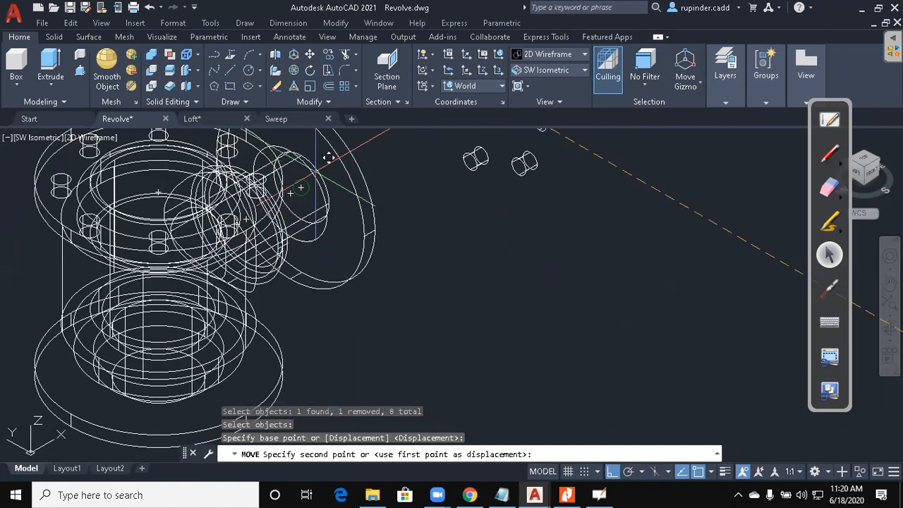
pyautogui.press('Escape')
pyautogui.press('Escape')
pyautogui.press('Escape')
pyautogui.press('Escape')
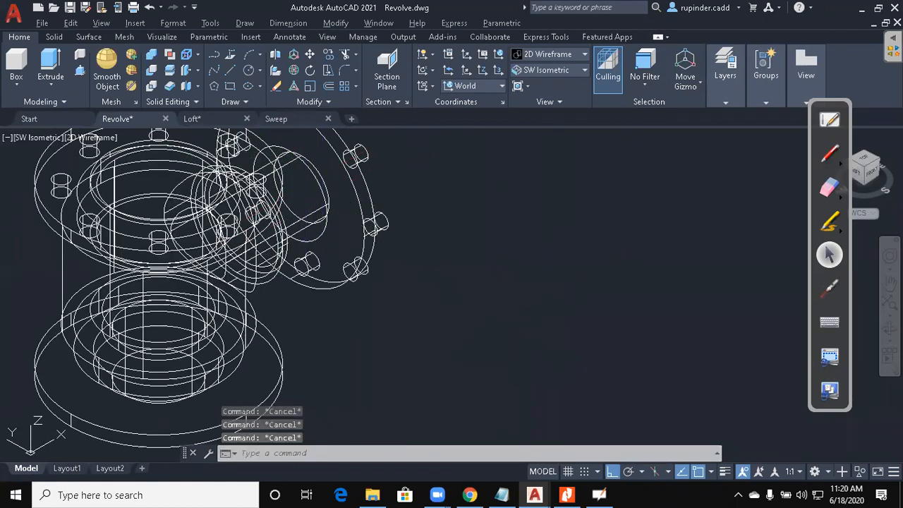
# Set the view to Front, showing the fitting with the side flange's cylinders.
pyautogui.hotkey('alt', 'v')
pyautogui.press('3')
pyautogui.press('f')
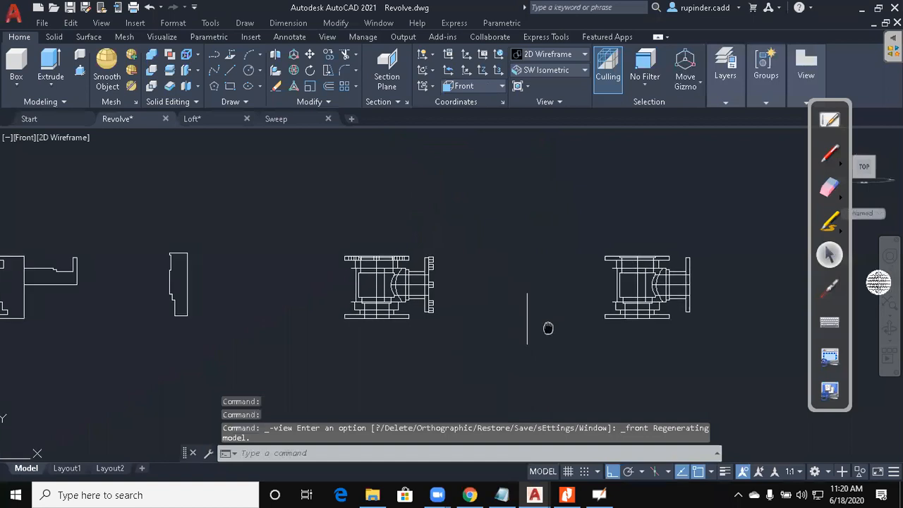
pyautogui.moveTo(484, 297); pyautogui.dragTo(462, 253, button='middle')
pyautogui.press('Escape')
pyautogui.press('Escape')
pyautogui.press('Escape')
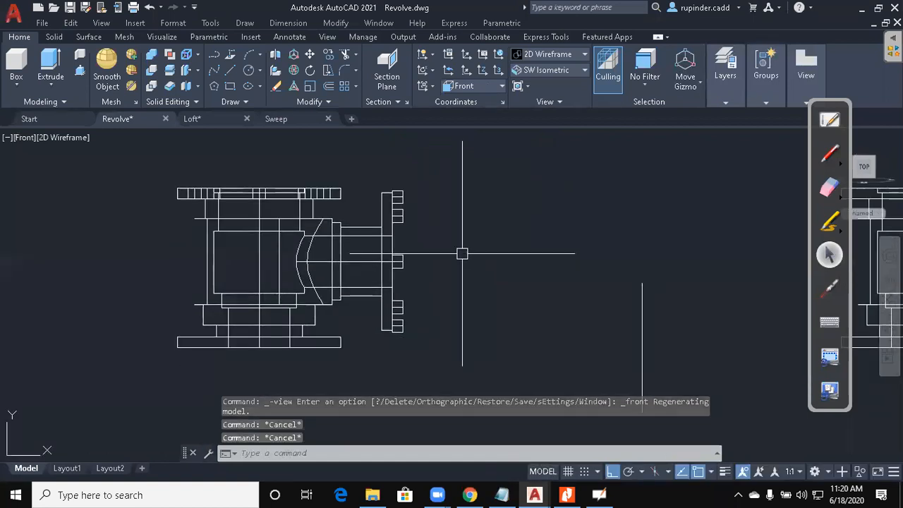
# Move the previously selected eight cylinders horizontally toward the fitting's body by the side flange's thickness, into the flange.
pyautogui.write('m')
pyautogui.press('Return')
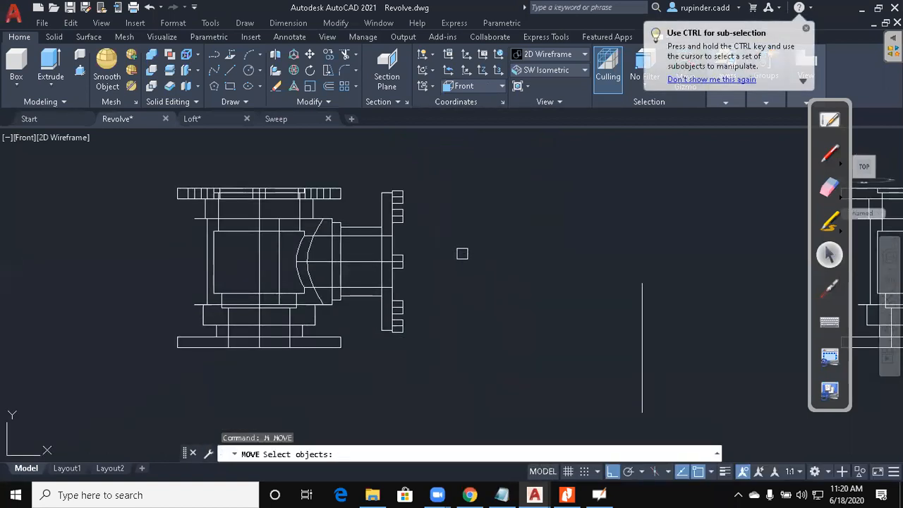
pyautogui.write('p')
pyautogui.press('Return')
pyautogui.press('Return')
pyautogui.click(534, 264)
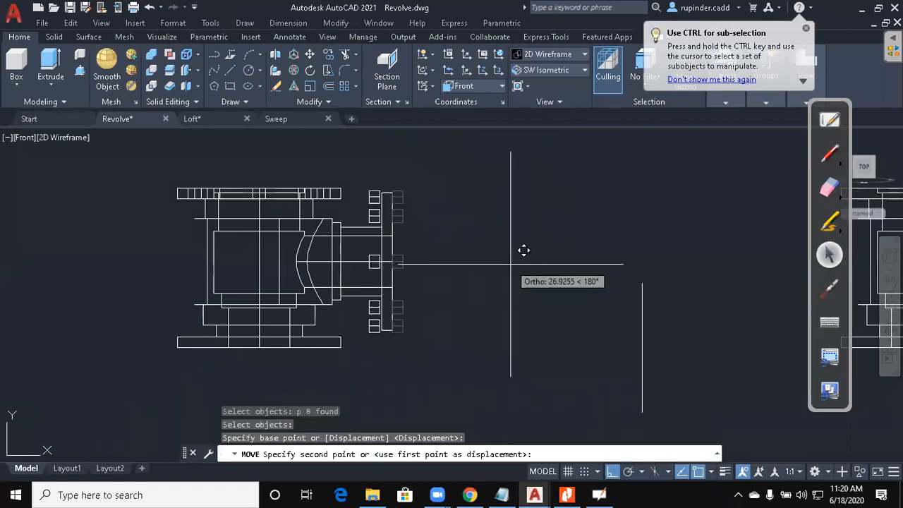
pyautogui.press('Return')
pyautogui.press('Escape')
pyautogui.press('Escape')
pyautogui.press('Escape')
# Subtract the eight cylinders from the fitting to cut the bolt holes through its side flange.
pyautogui.write('s')
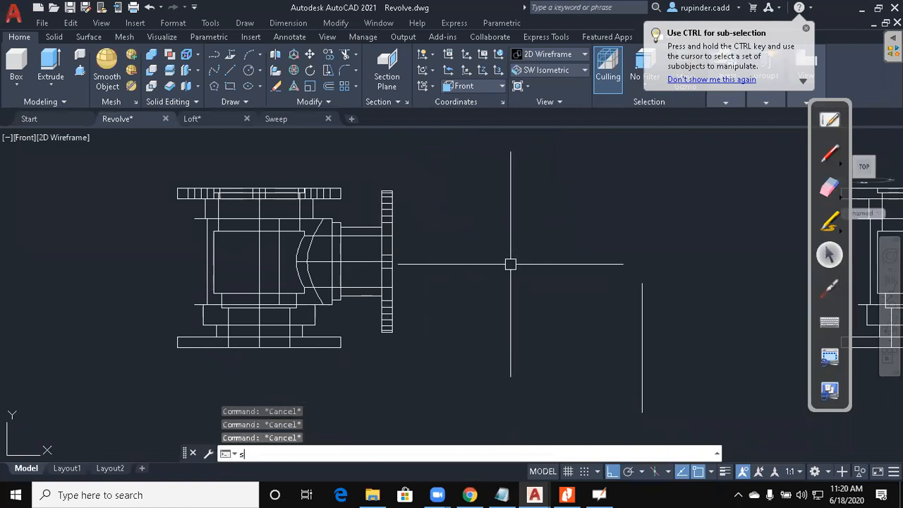
pyautogui.press('Return')
pyautogui.click(367, 294)
pyautogui.press('Return')
pyautogui.click(442, 370)
pyautogui.click(356, 176)
pyautogui.press('Escape')
pyautogui.press('Escape')
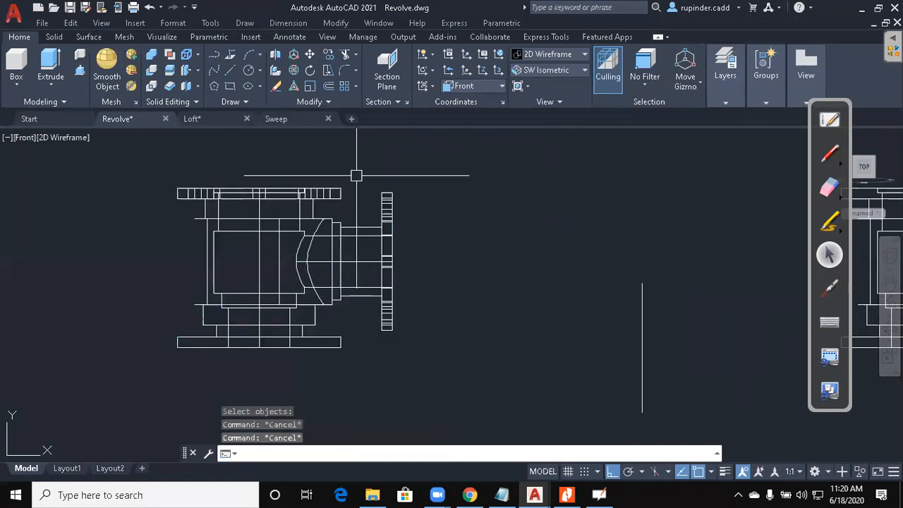
pyautogui.click(506, 233)
pyautogui.press('Escape')
pyautogui.press('Escape')
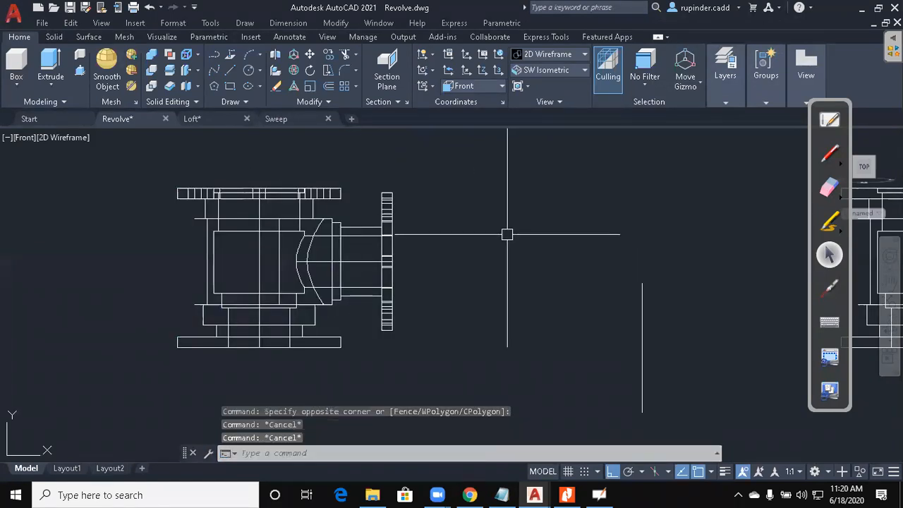
# Set the view to SW Isometric, showing the holes in the fitting's side flange up close.
pyautogui.hotkey('alt', 'v')
pyautogui.press('3')
pyautogui.press('s')
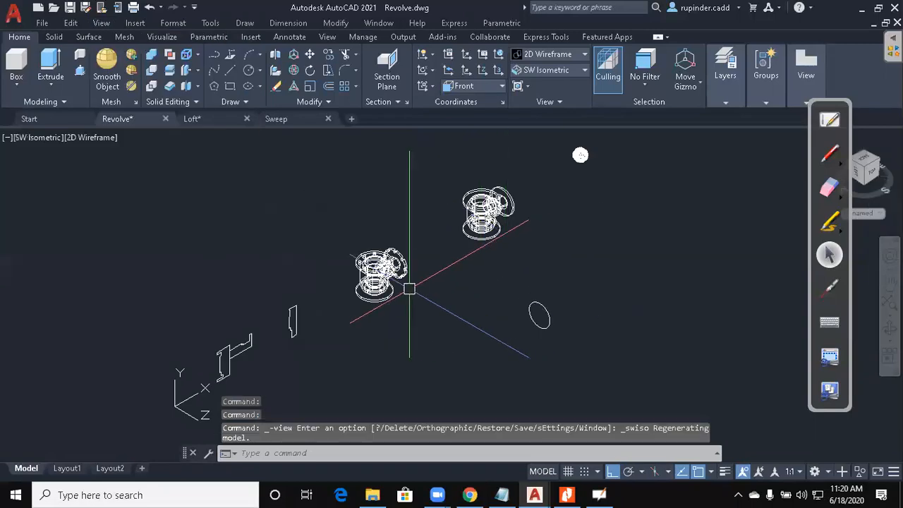
pyautogui.scroll(5, 426, 295)
pyautogui.keyDown('shift'); pyautogui.moveTo(426, 294); pyautogui.dragTo(419, 274, button='middle'); pyautogui.keyUp('shift')
pyautogui.write('u')
pyautogui.press('Return')
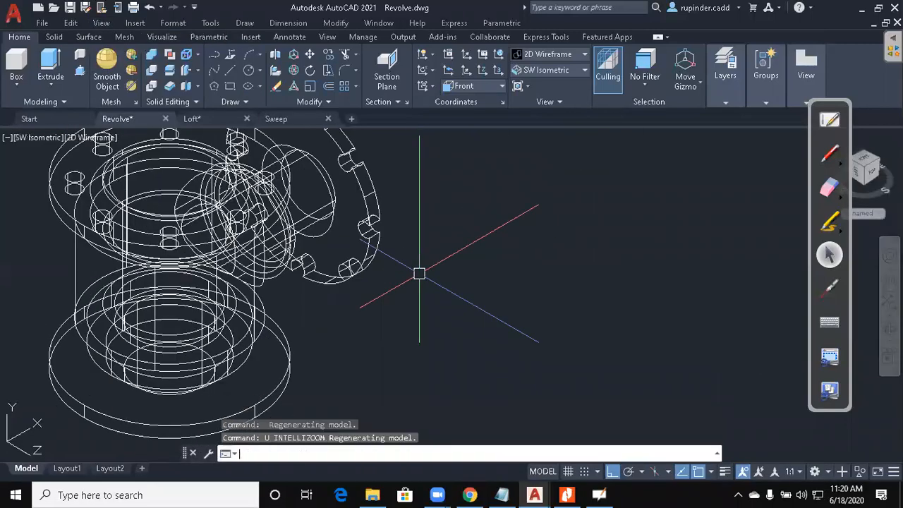
# Switch to Nitro Pro to check the flange hole dimensions in the Assignment 10 drawing, and return to AutoCAD.
pyautogui.click(536, 494)
pyautogui.click(564, 495)
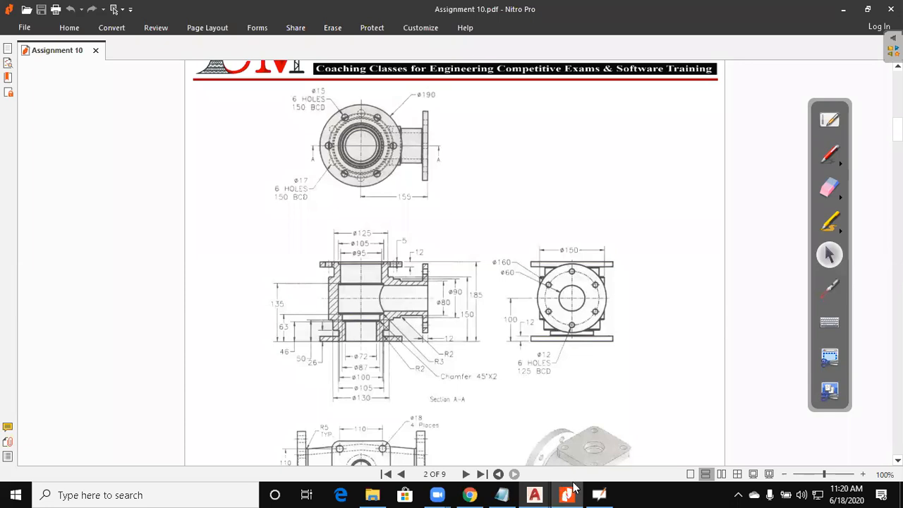
pyautogui.click(844, 14)
pyautogui.press('Escape')
pyautogui.press('Escape')
pyautogui.press('Escape')
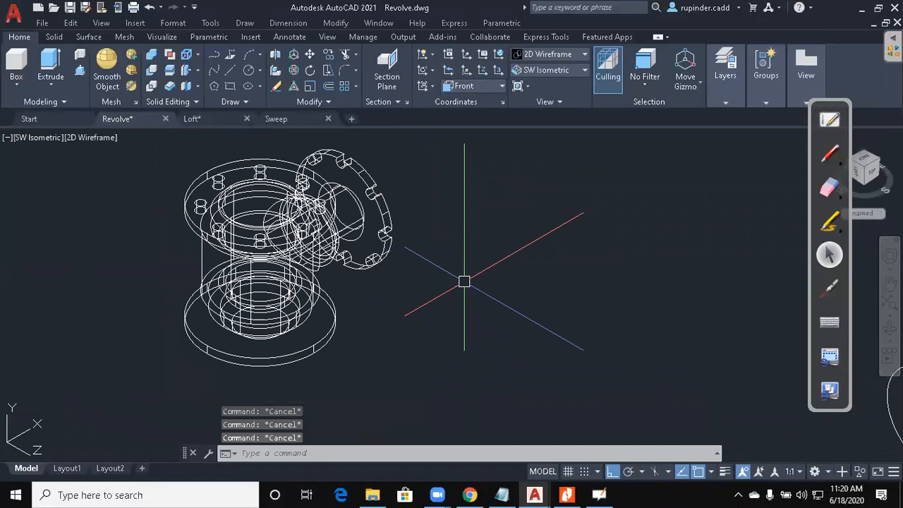
# Undo the last view changes and the hole work back to before the eight cylinders were moved onto the side flange.
pyautogui.write('u')
pyautogui.press('Return')
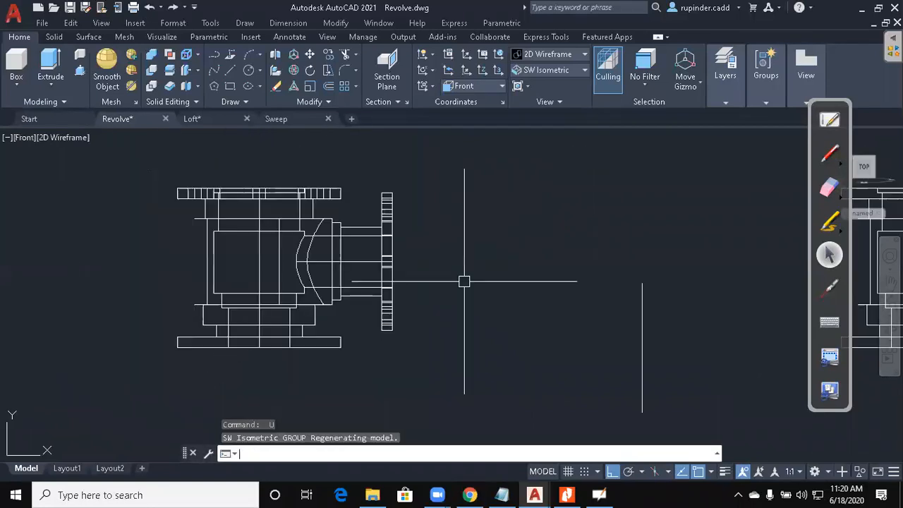
pyautogui.write('u')
pyautogui.press('Return')
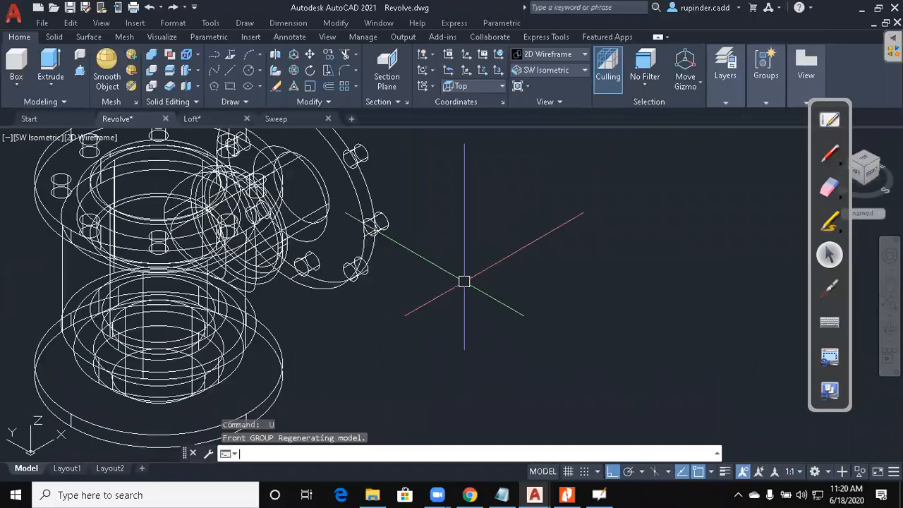
pyautogui.write('u')
pyautogui.press('Return')
pyautogui.scroll(-5, 457, 300)
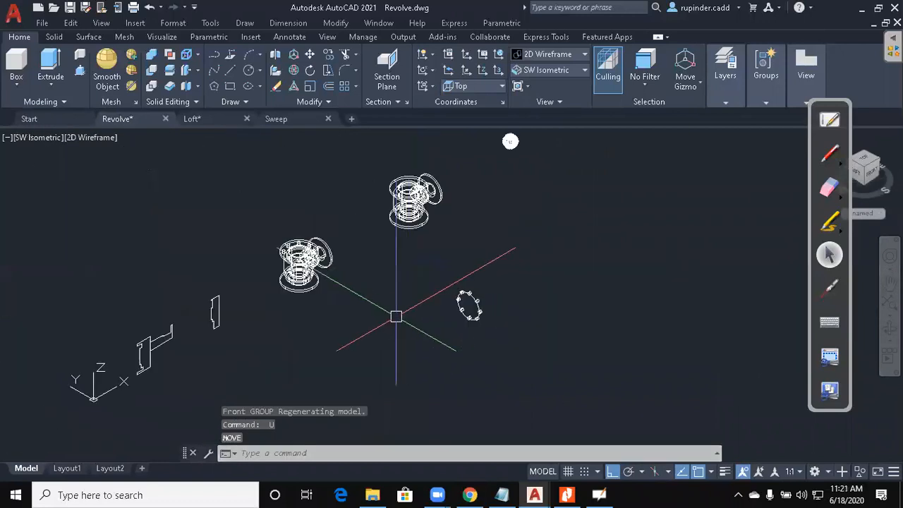
pyautogui.moveTo(395, 316); pyautogui.dragTo(442, 301, button='middle')
# Set the visual style to Conceptual and save the Revolve drawing.
pyautogui.press('Escape')
pyautogui.press('Escape')
pyautogui.write('vs')
pyautogui.press('Return')
pyautogui.write('c')
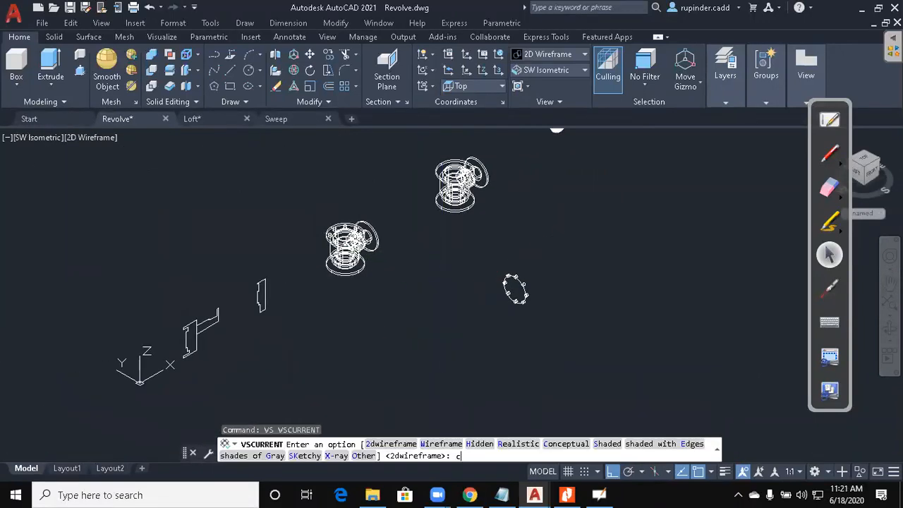
pyautogui.press('Return')
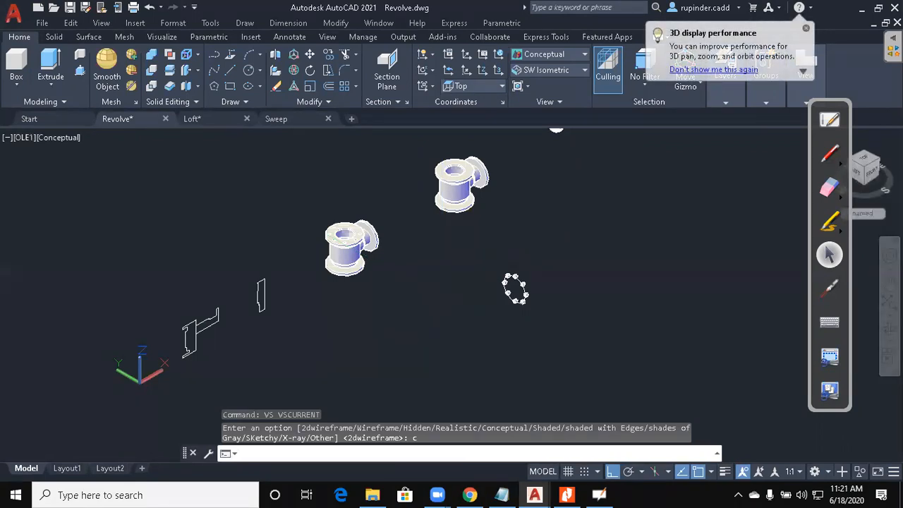
pyautogui.hotkey('ctrl', 's')
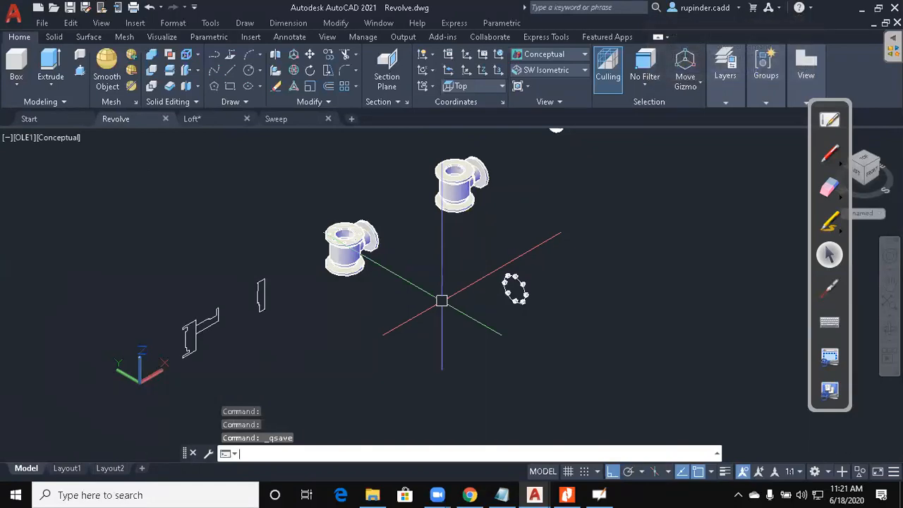
# Switch to the Loft drawing and bring up the flat rectangle, square and circle profiles.
pyautogui.click(201, 122)
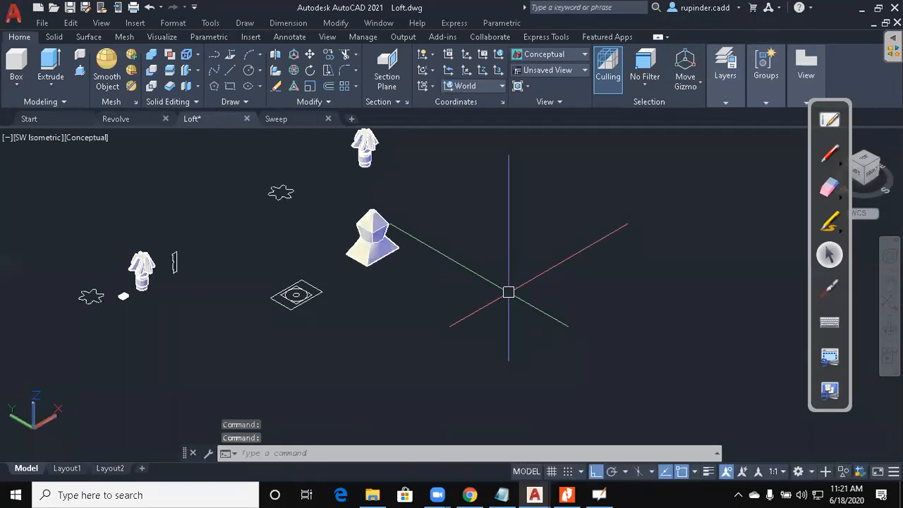
pyautogui.scroll(5, 186, 313)
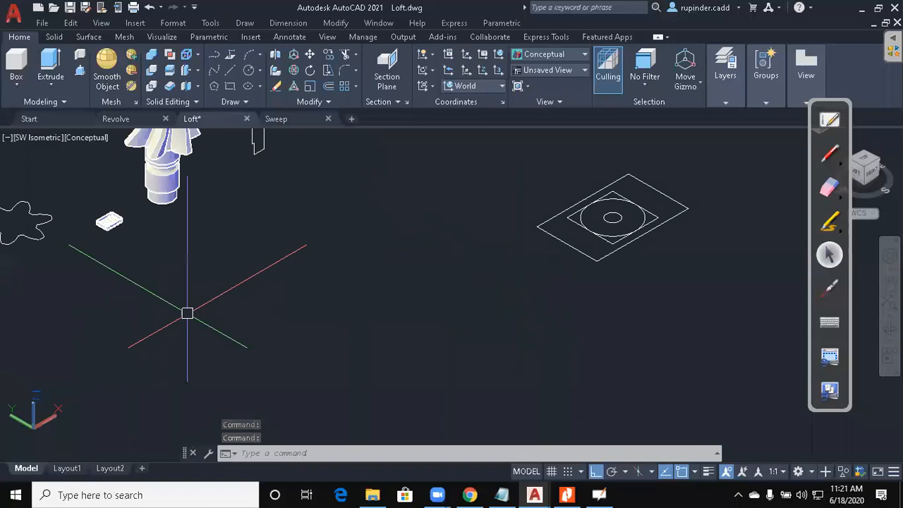
pyautogui.moveTo(322, 364); pyautogui.dragTo(196, 407, button='middle')
pyautogui.moveTo(580, 386); pyautogui.dragTo(489, 360, button='middle')
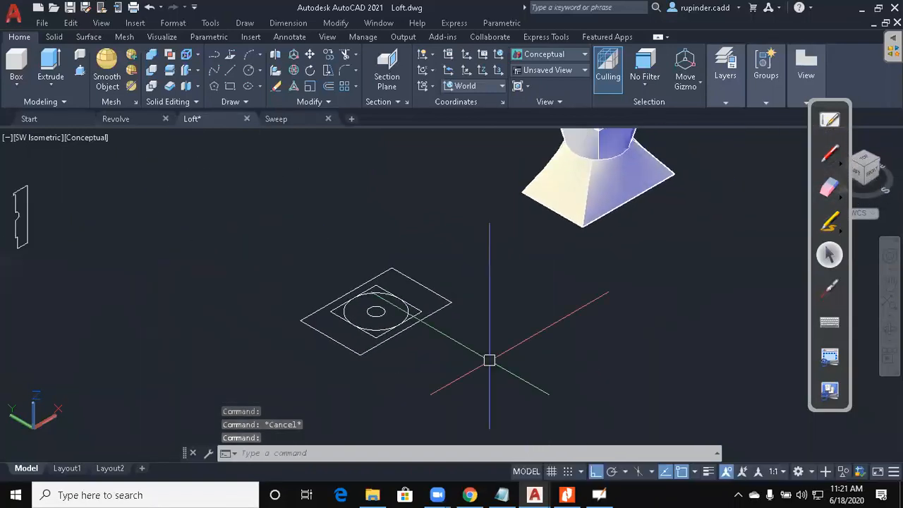
# Copy the flat set of rectangle, square and two circles to an empty area in front of the originals.
pyautogui.write('co')
pyautogui.press('Return')
pyautogui.click(466, 365)
pyautogui.click(299, 242)
pyautogui.press('Return')
pyautogui.click(424, 275)
pyautogui.scroll(-3, 589, 355)
pyautogui.moveTo(589, 354); pyautogui.dragTo(317, 263, button='middle')
pyautogui.click(469, 310)
pyautogui.press('Escape')
pyautogui.scroll(5, 433, 353)
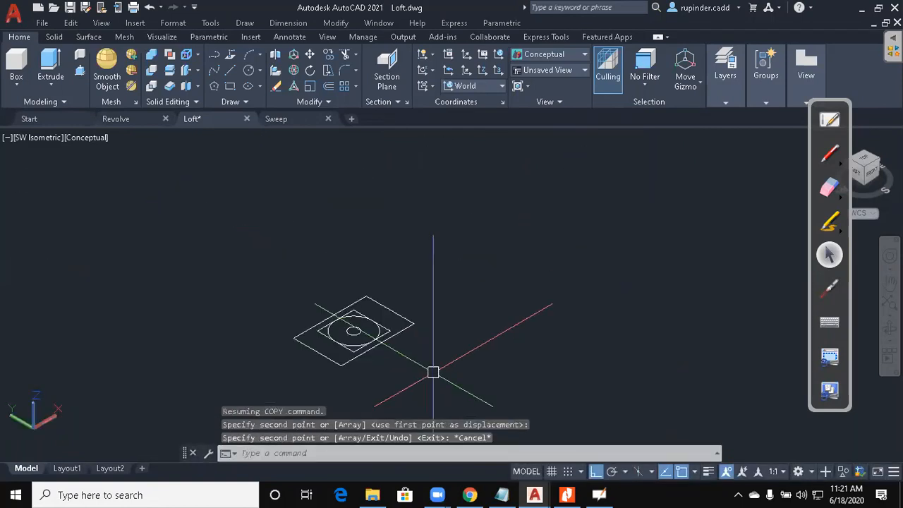
pyautogui.press('Escape')
pyautogui.press('Escape')
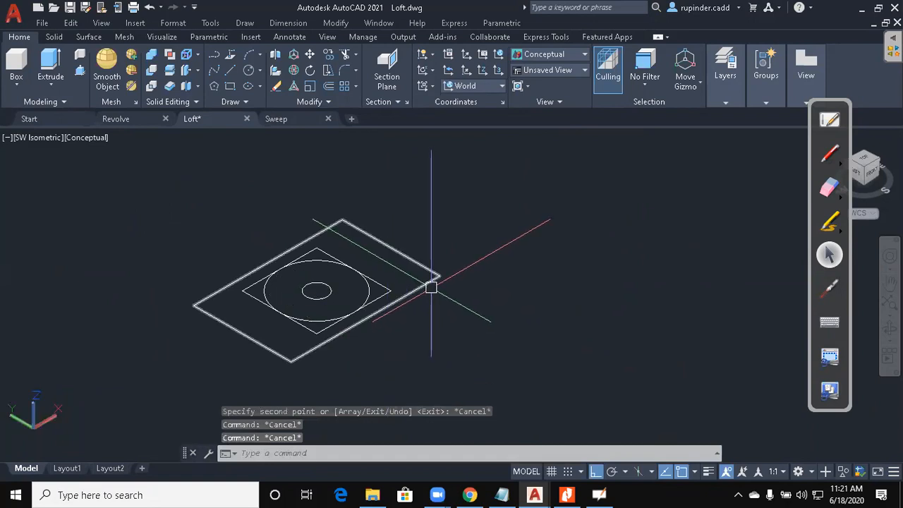
# Measure the diagonal distance between two opposite corners of the copied outer rectangle.
pyautogui.press('Escape')
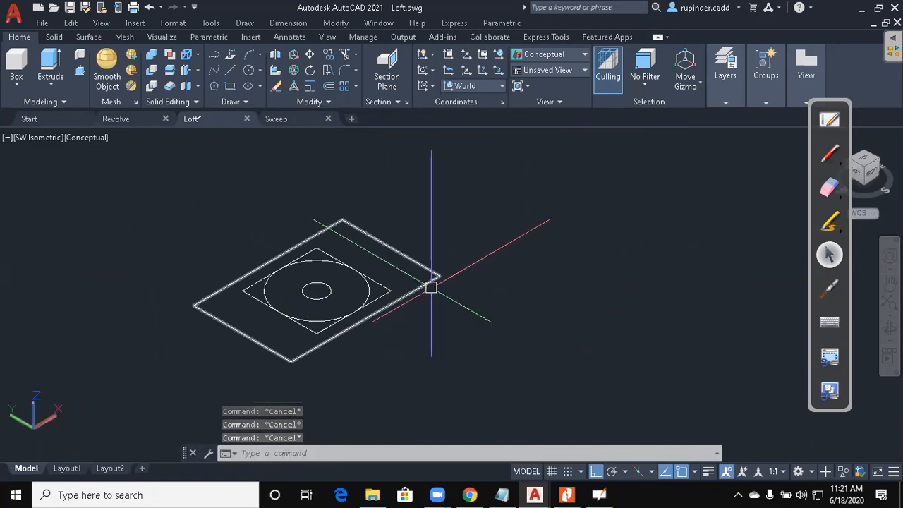
pyautogui.write('di')
pyautogui.press('Return')
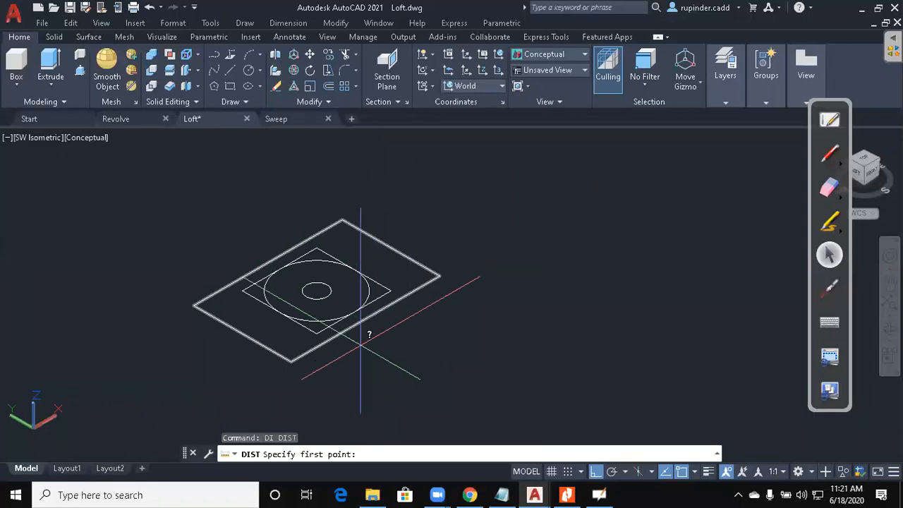
pyautogui.click(290, 362)
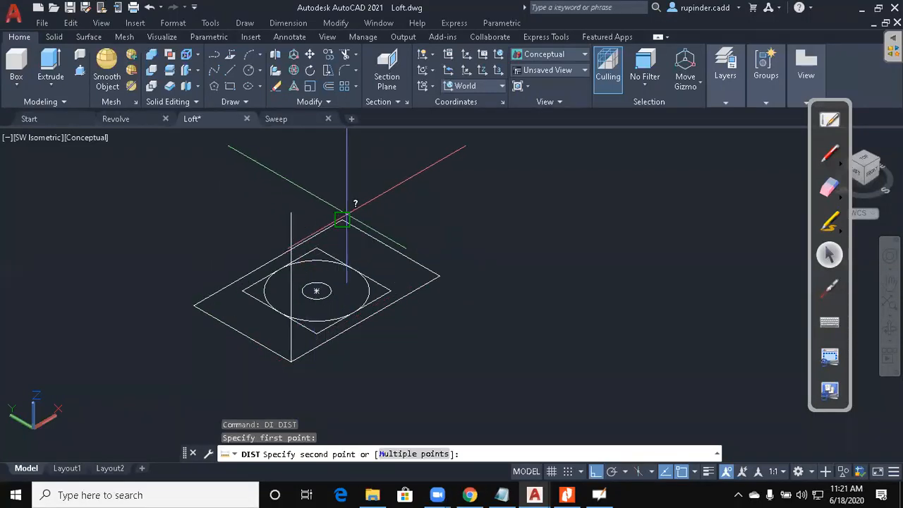
pyautogui.click(341, 219)
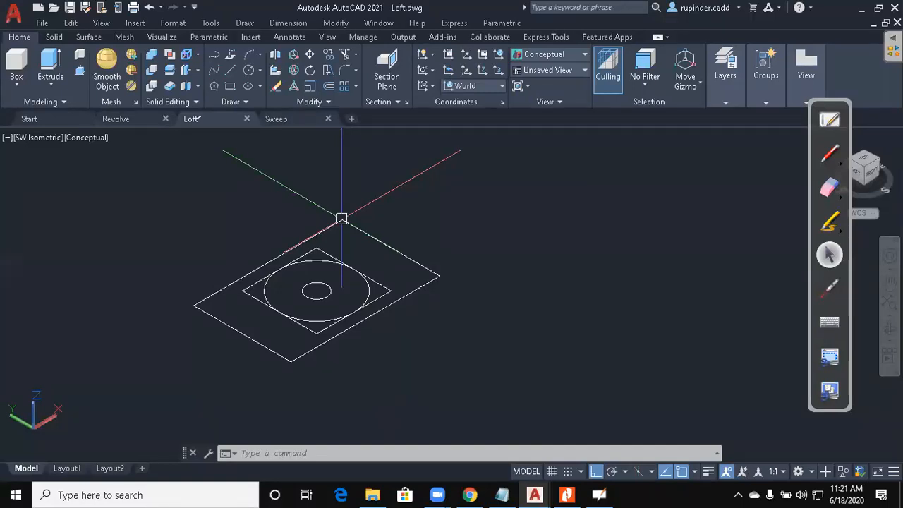
pyautogui.press('Escape')
# Set the view to Top and erase the large cross-shaped solid lying far from the other objects.
pyautogui.click(101, 22)
pyautogui.moveTo(146, 238)
pyautogui.click(290, 289)
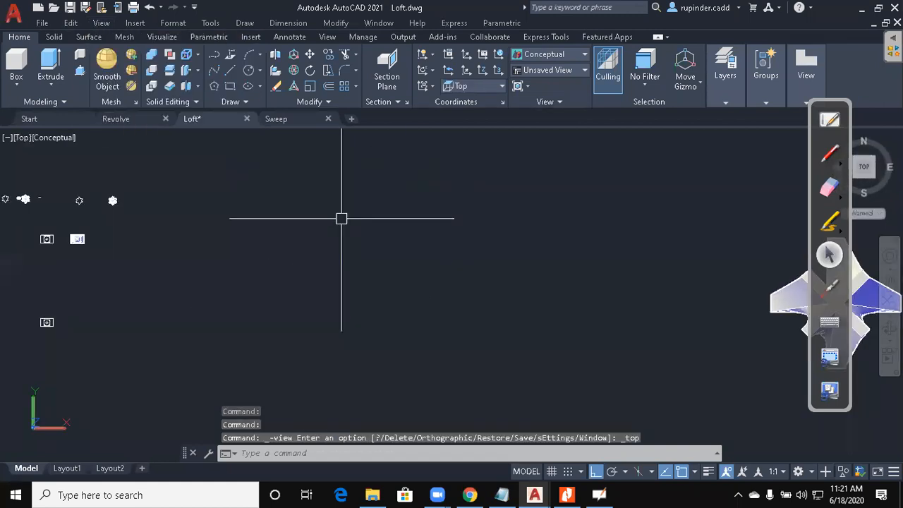
pyautogui.moveTo(70, 359); pyautogui.dragTo(289, 329, button='middle')
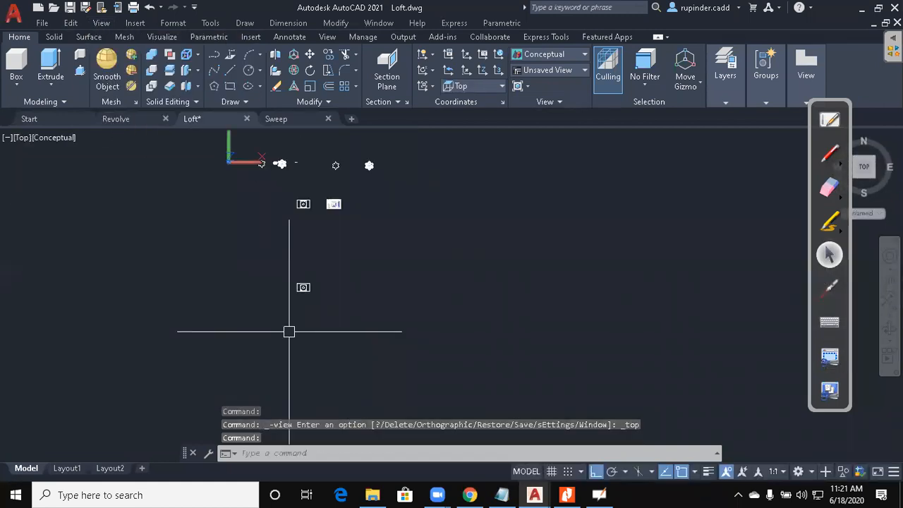
pyautogui.scroll(-6, 316, 295)
pyautogui.moveTo(433, 308); pyautogui.dragTo(383, 320, button='middle')
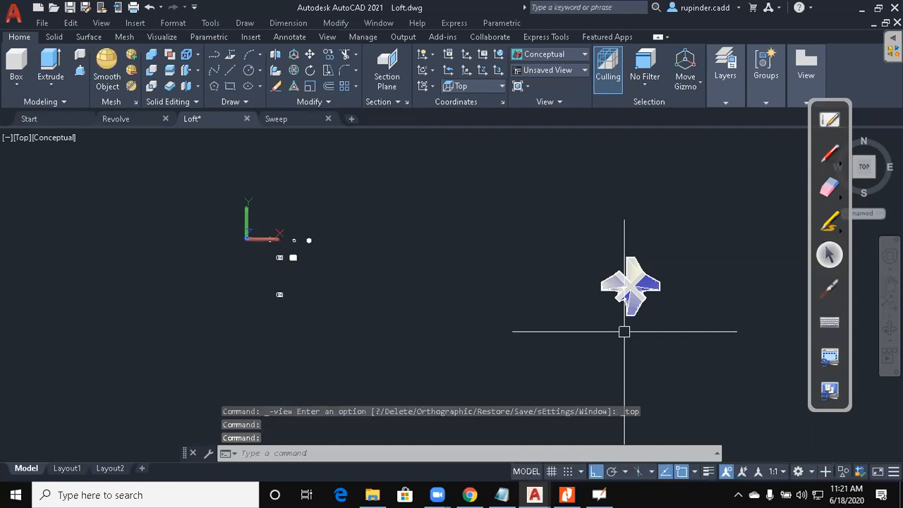
pyautogui.moveTo(695, 330)
pyautogui.mouseDown()
pyautogui.moveTo(635, 238)
pyautogui.moveTo(583, 240)
pyautogui.mouseUp()
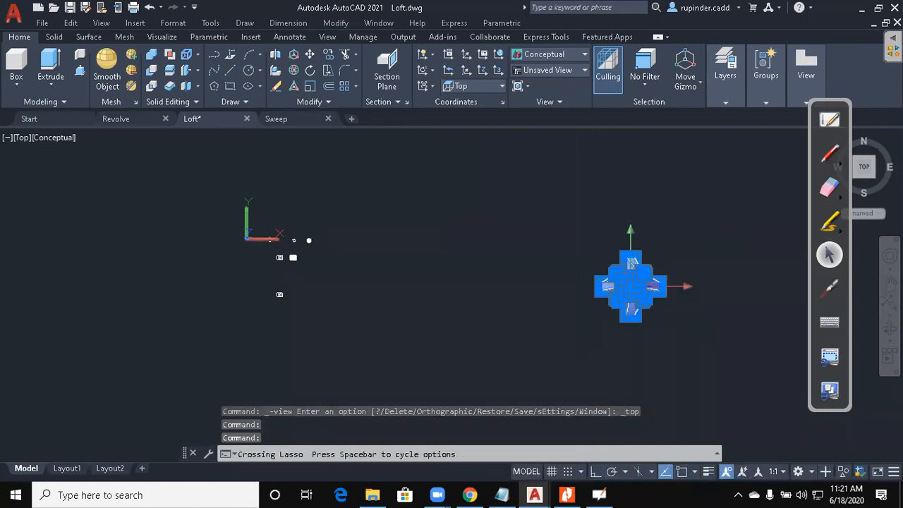
pyautogui.write('e')
pyautogui.press('Return')
pyautogui.press('Escape')
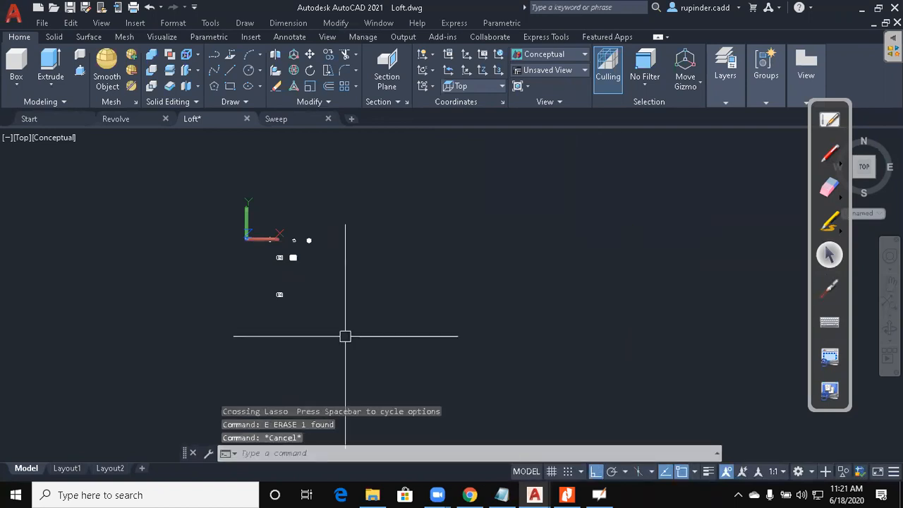
# Save the Loft drawing.
pyautogui.moveTo(347, 334); pyautogui.dragTo(304, 292, button='middle')
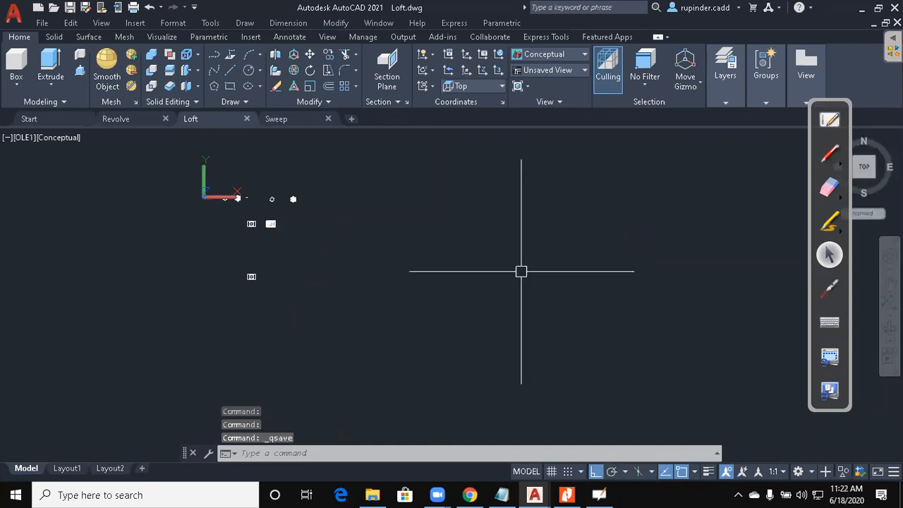
pyautogui.scroll(3, 211, 308)
pyautogui.scroll(1, 357, 243)
pyautogui.hotkey('ctrl', 's')
pyautogui.moveTo(357, 244); pyautogui.dragTo(374, 305, button='middle')
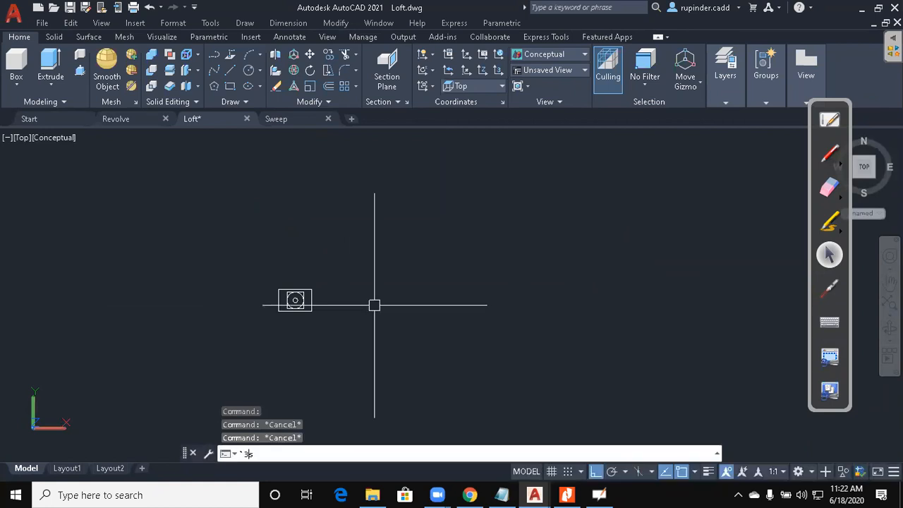
# Set the view to SW Isometric, facing the copied flat profiles.
pyautogui.press('Escape')
pyautogui.hotkey('alt', 'v')
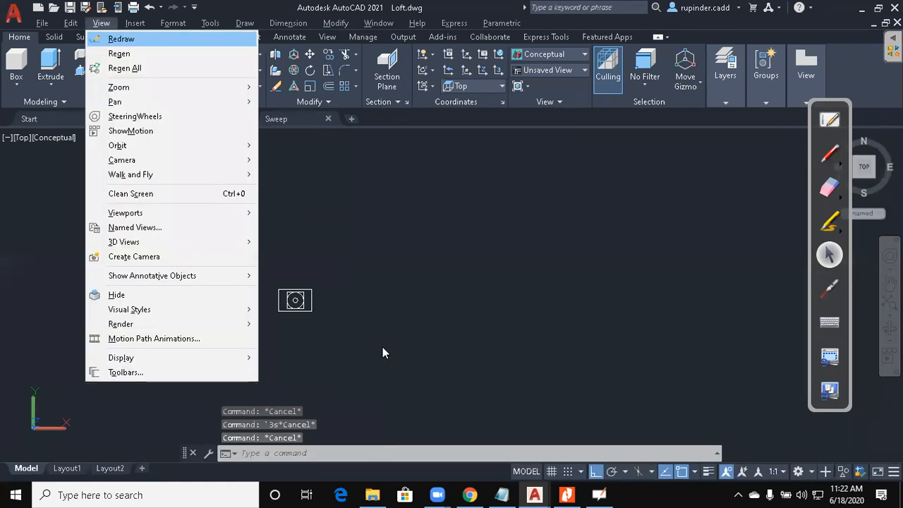
pyautogui.press('d')
pyautogui.press('s')
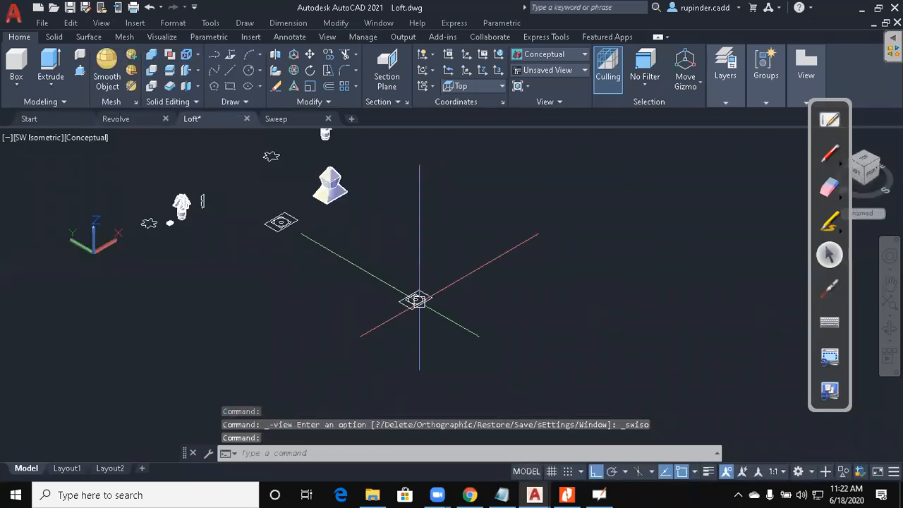
pyautogui.scroll(3, 416, 301)
pyautogui.press('Escape')
pyautogui.moveTo(413, 348); pyautogui.dragTo(389, 383, button='middle')
pyautogui.press('Escape')
# Move the four copied profiles together to a free spot, using the circles' centre as the base point.
pyautogui.write('m')
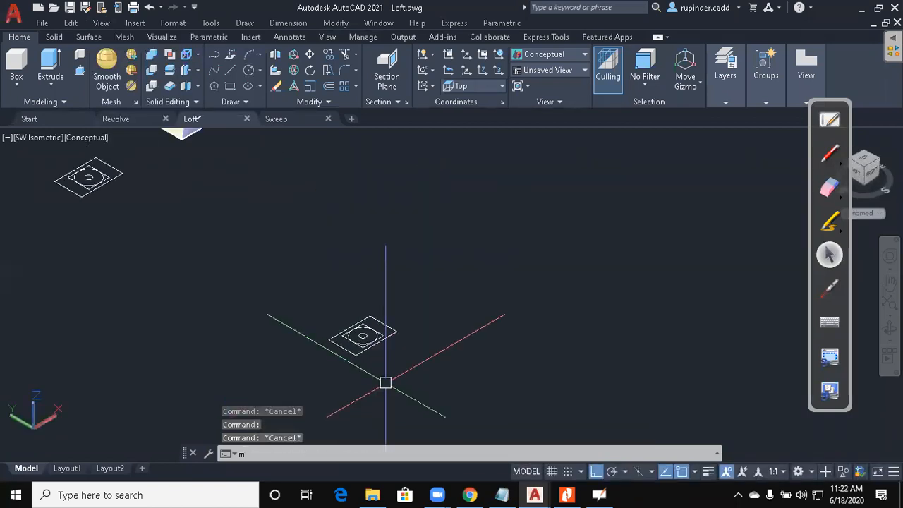
pyautogui.press('Return')
pyautogui.click(415, 377)
pyautogui.click(288, 278)
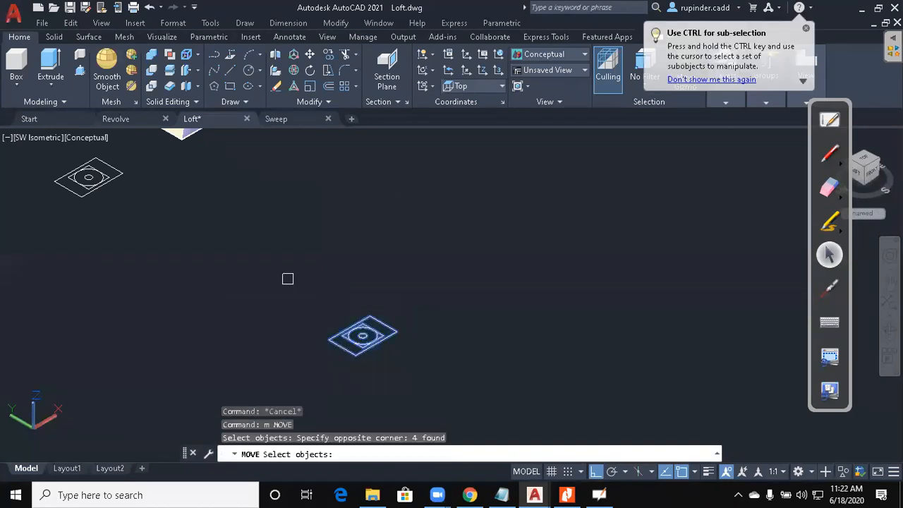
pyautogui.press('Return')
pyautogui.click(362, 336)
pyautogui.keyDown('shift'); pyautogui.moveTo(363, 335); pyautogui.dragTo(453, 311, button='middle'); pyautogui.keyUp('shift')
pyautogui.press('Escape')
pyautogui.press('Escape')
pyautogui.scroll(4, 406, 360)
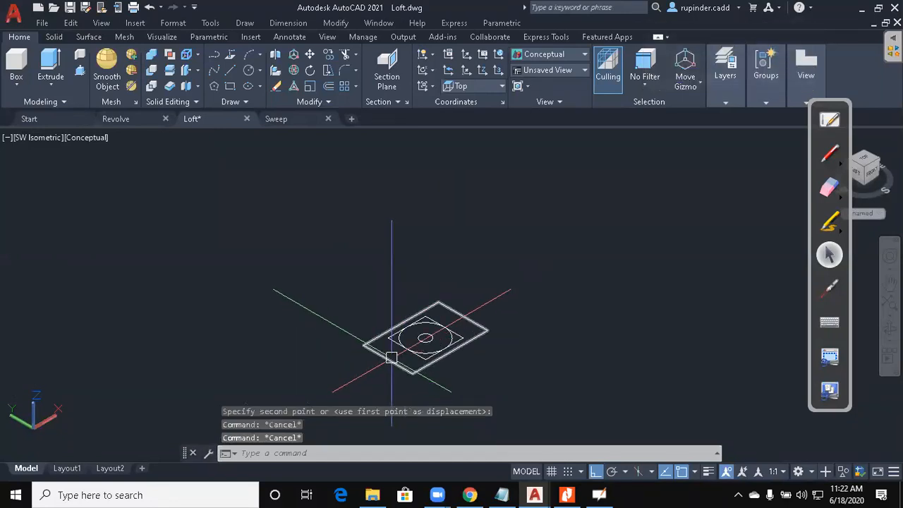
pyautogui.write('m')
pyautogui.press('Return')
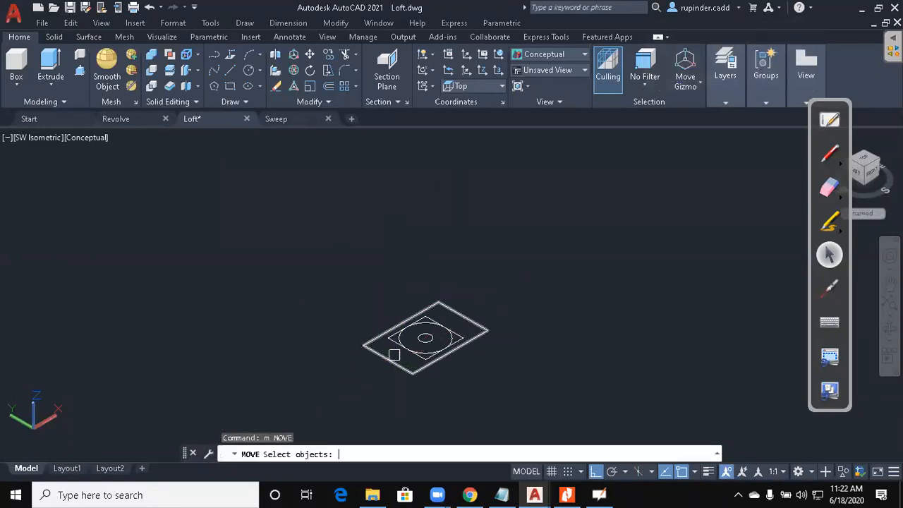
pyautogui.scroll(3, 393, 355)
pyautogui.click(439, 312)
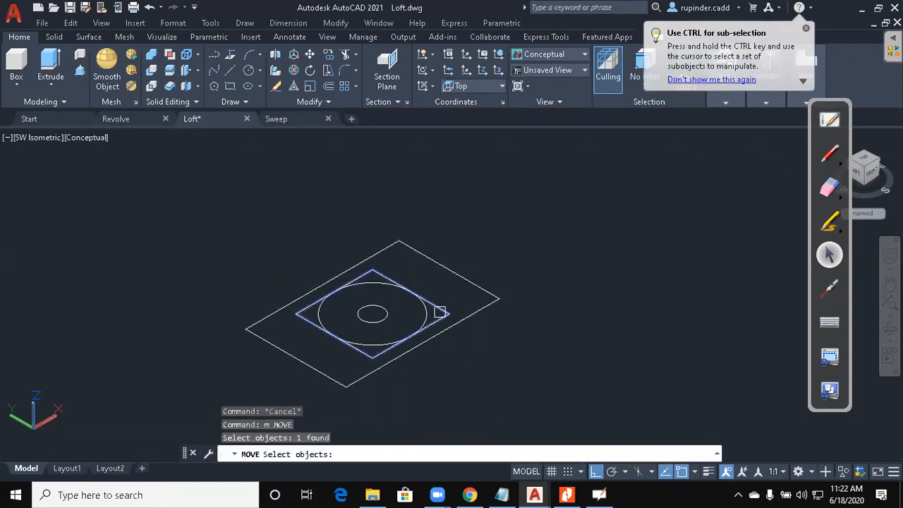
pyautogui.press('Return')
pyautogui.press('Escape')
# Move the large circle 115 units straight up along Z from the other profiles.
pyautogui.press('Return')
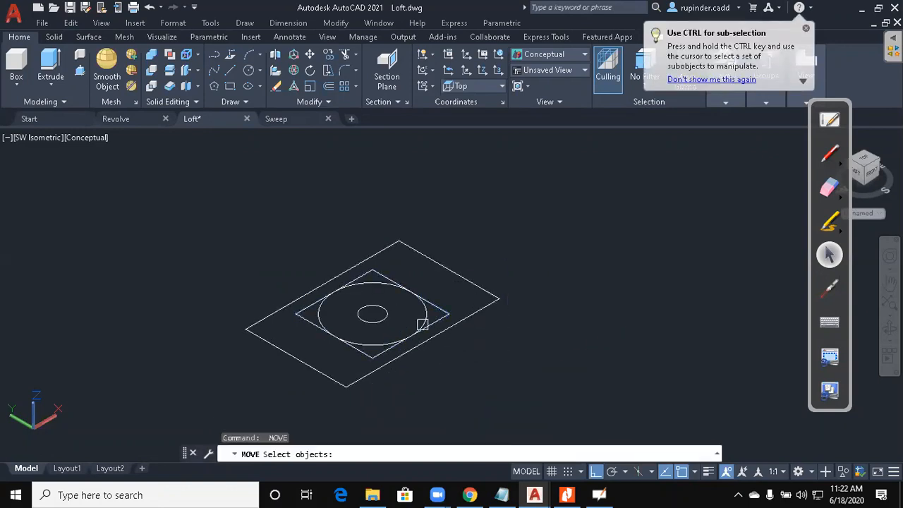
pyautogui.click(426, 315)
pyautogui.press('Return')
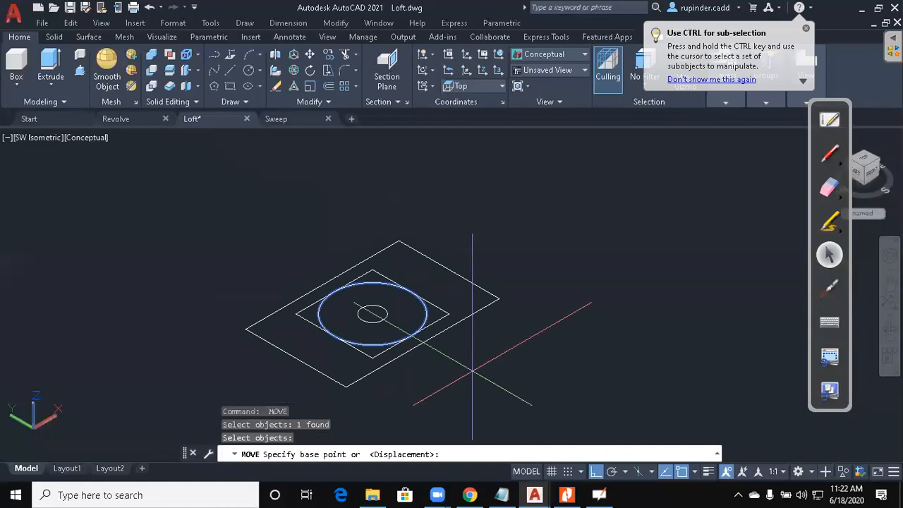
pyautogui.click(483, 370)
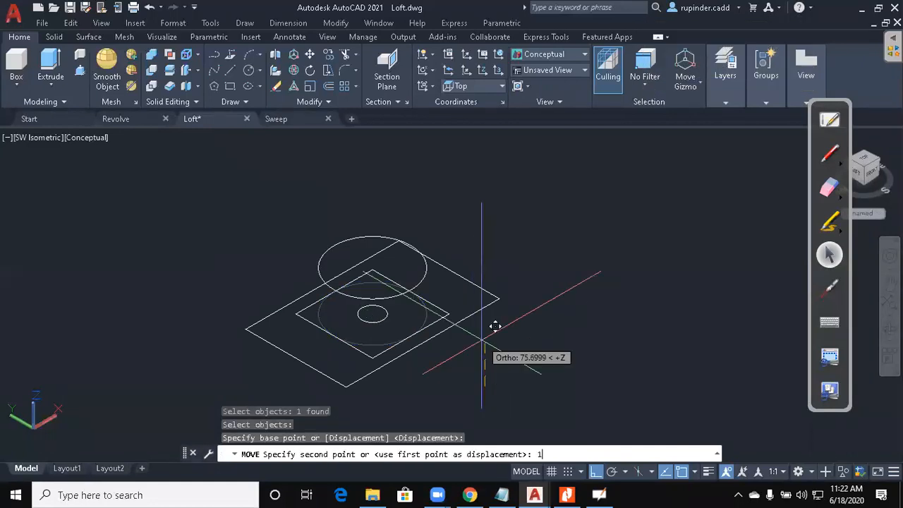
pyautogui.press('Return')
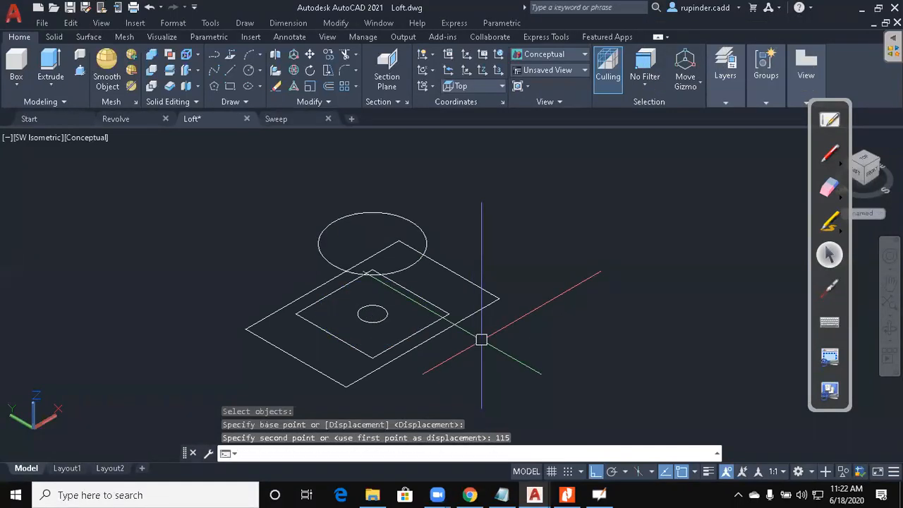
pyautogui.press('Escape')
# Start another Move for the next of the copied profiles.
pyautogui.press('Return')
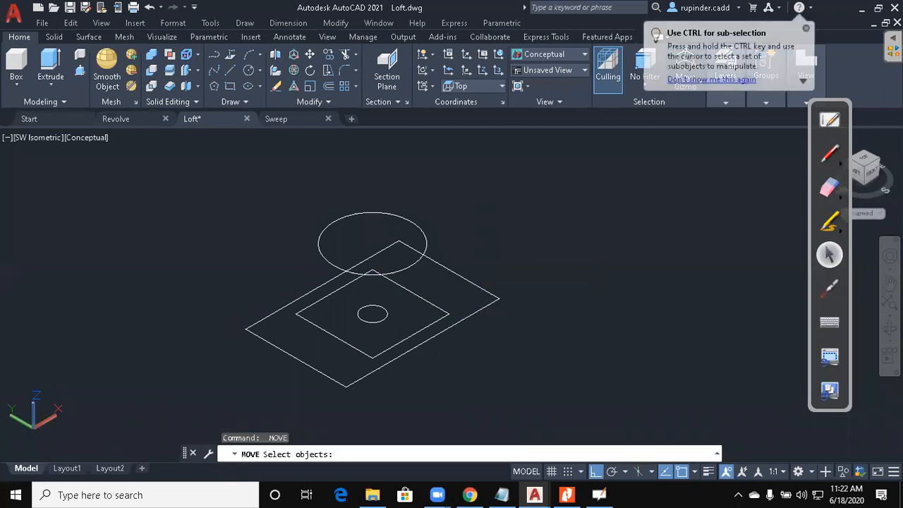
# Move the inner square 215 units straight up along the Z axis.
pyautogui.click(437, 322)
pyautogui.press('Return')
pyautogui.click(526, 374)
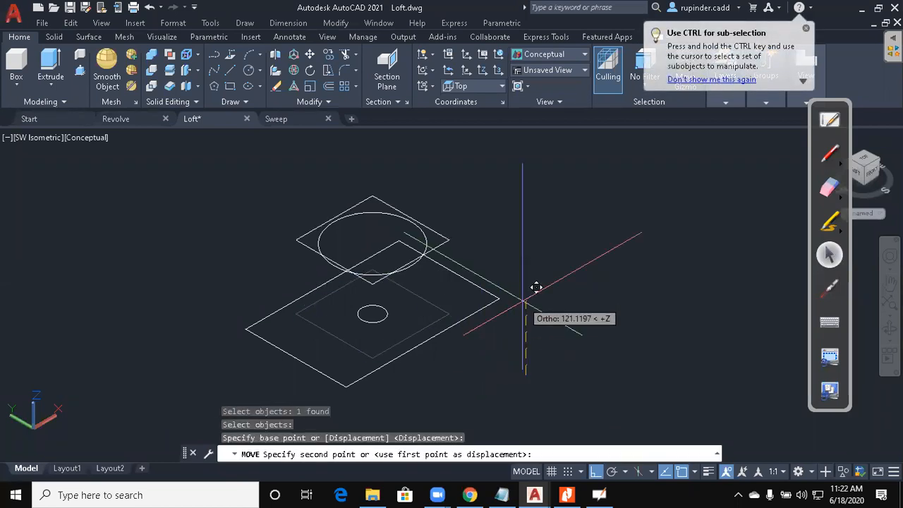
pyautogui.press('Return')
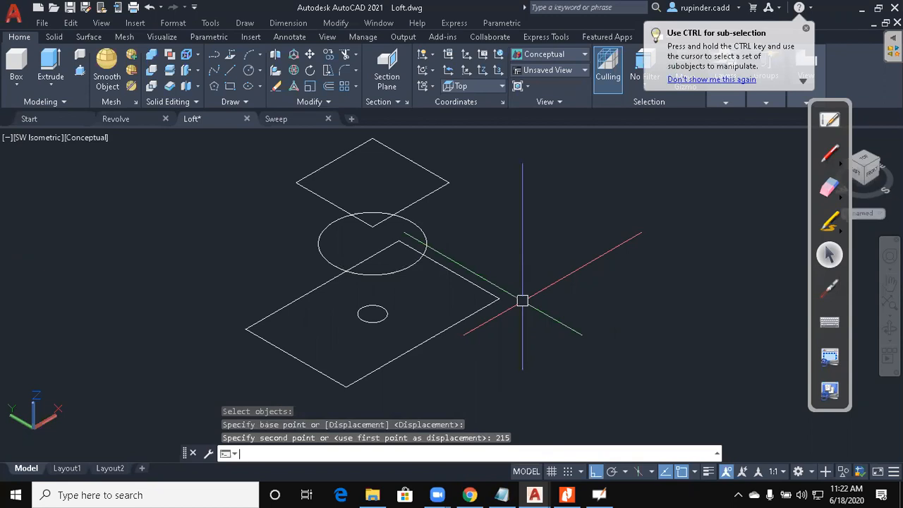
pyautogui.press('Escape')
# Move the small circle 315 units straight up along the Z axis.
pyautogui.press('Return')
pyautogui.click(387, 318)
pyautogui.press('Return')
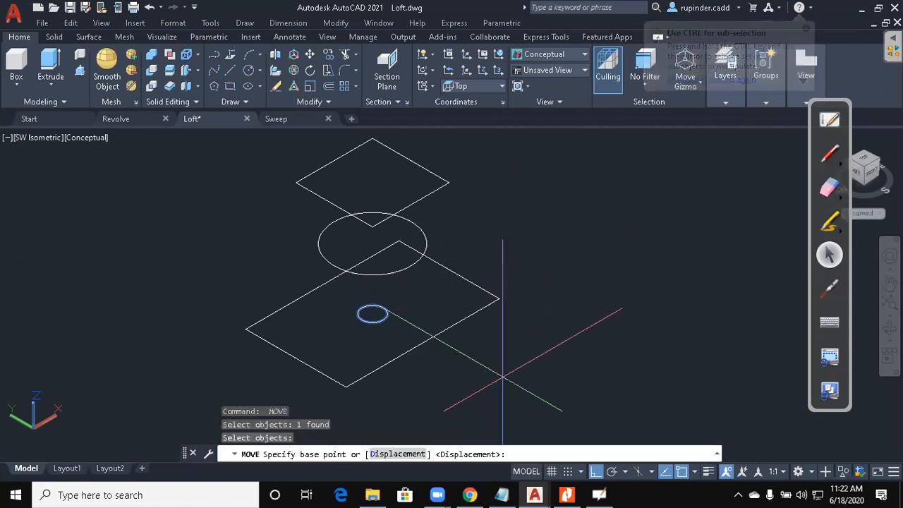
pyautogui.click(534, 373)
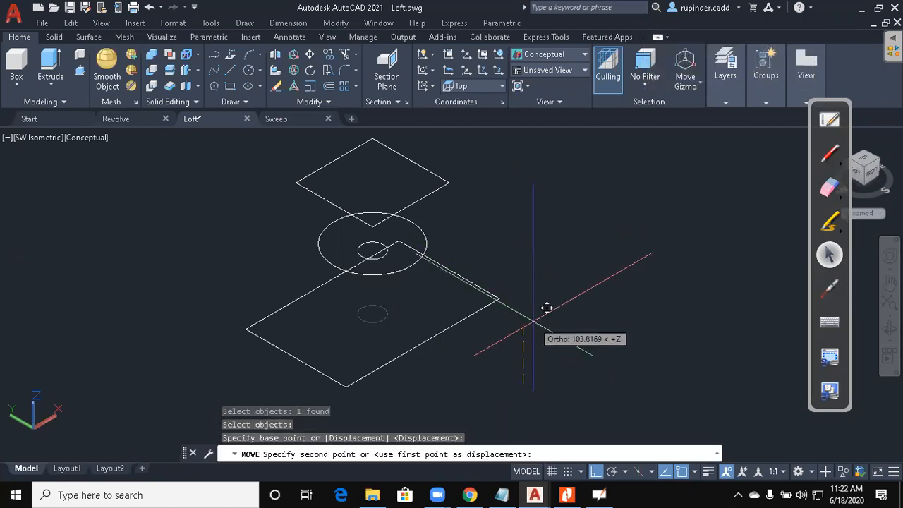
pyautogui.press('Return')
pyautogui.press('Escape')
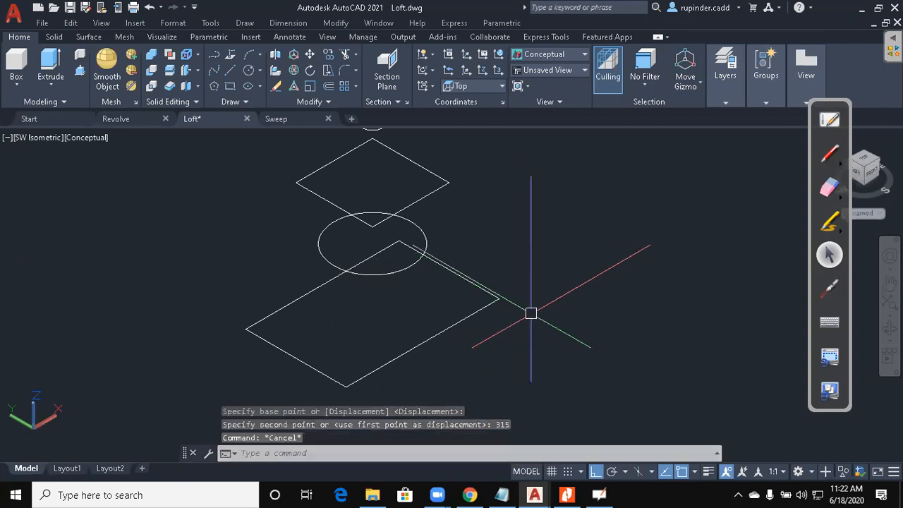
# Switch to the Assignment 10 PDF in Nitro Pro, examine the lofted model's views on the last page, and return to AutoCAD.
pyautogui.click(566, 495)
pyautogui.scroll(-10, 601, 427)
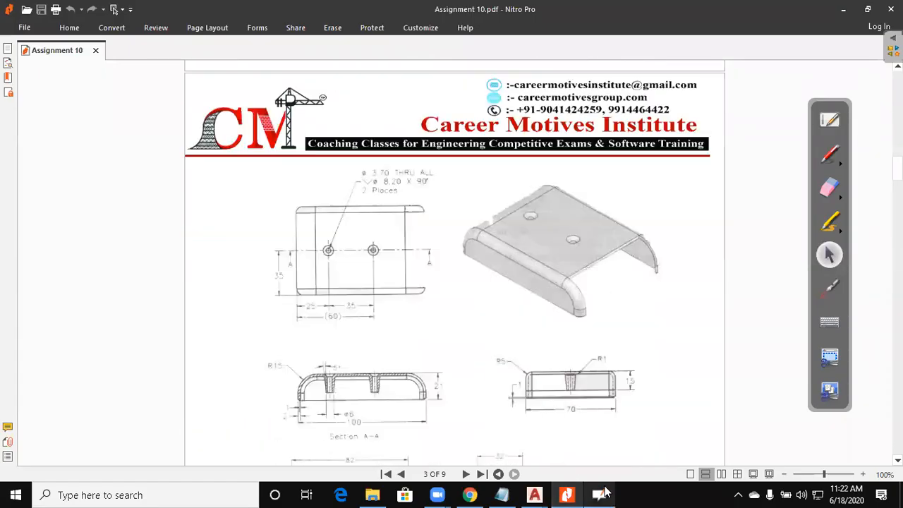
pyautogui.scroll(-3, 606, 395)
pyautogui.scroll(-20, 614, 370)
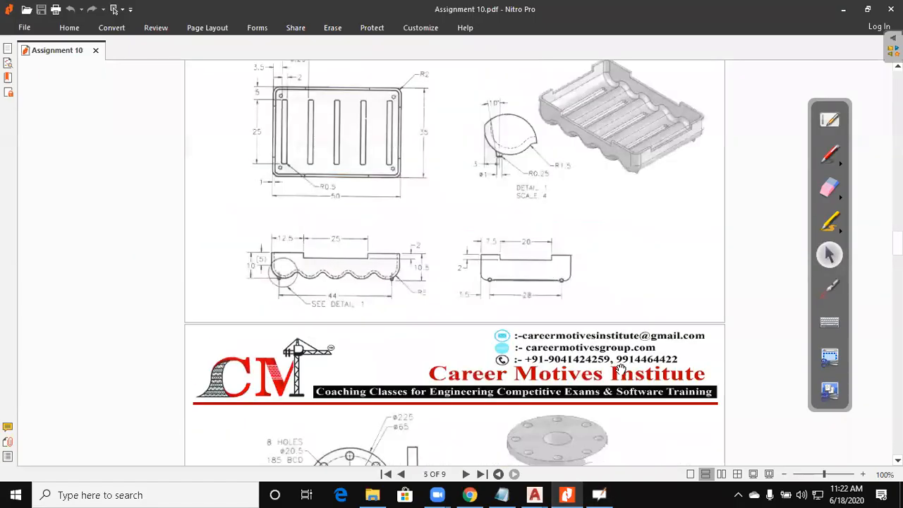
pyautogui.scroll(-20, 622, 367)
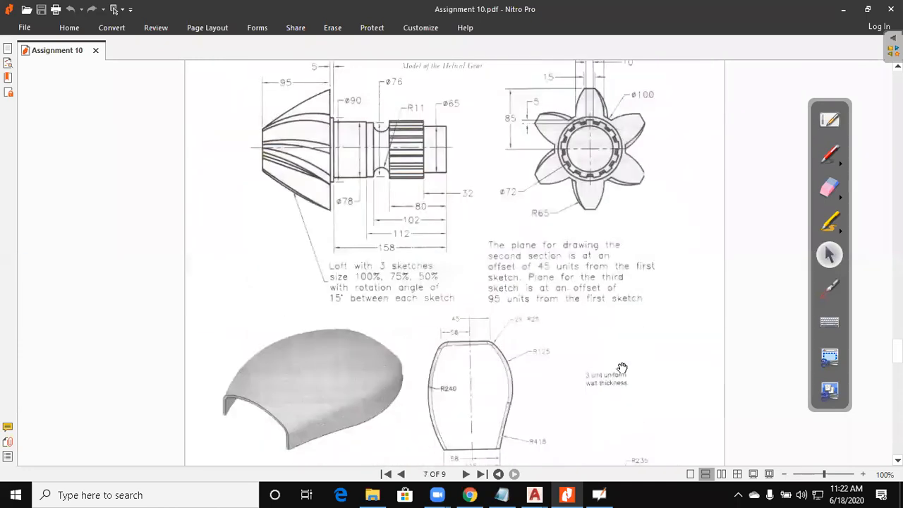
pyautogui.scroll(-15, 624, 368)
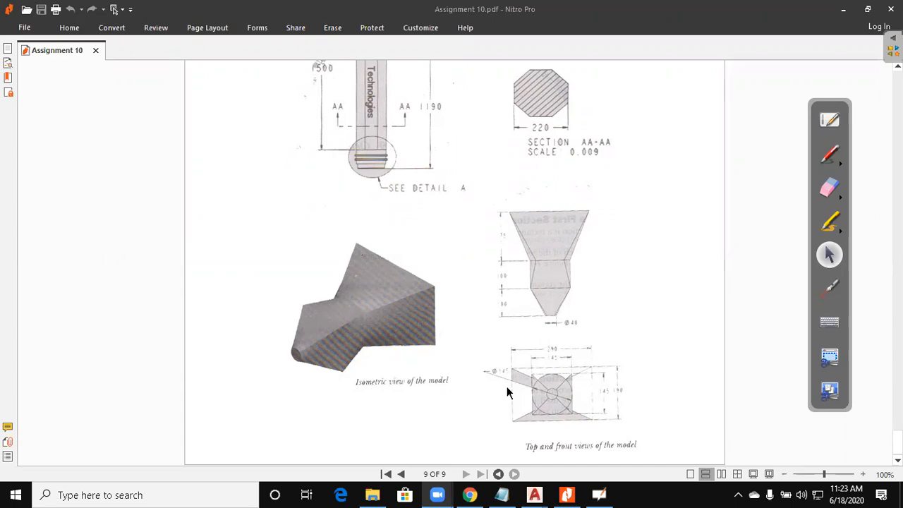
pyautogui.click(844, 10)
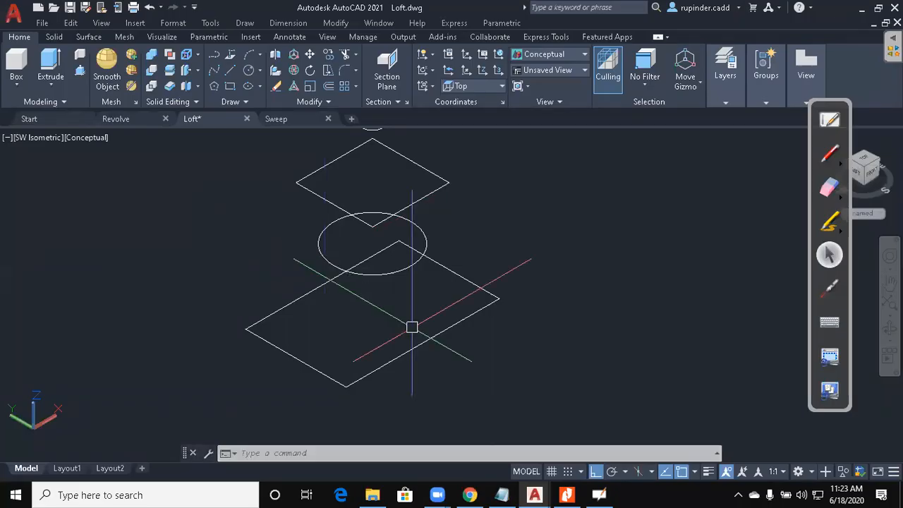
# Check the spacing and alignment of the four profiles in the Front and Top views, and return to SW Isometric.
pyautogui.moveTo(560, 293); pyautogui.dragTo(585, 343, button='middle')
pyautogui.hotkey('alt', 'v')
pyautogui.press('3')
pyautogui.press('f')
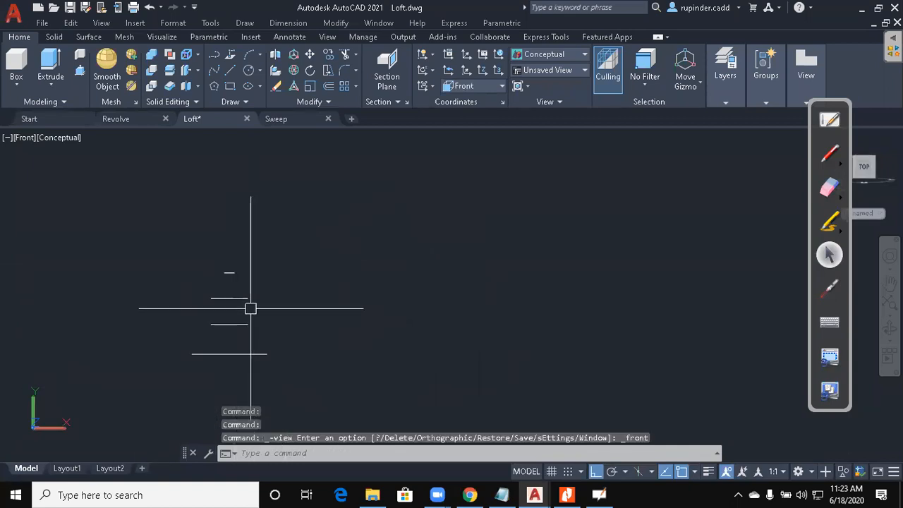
pyautogui.hotkey('alt', 'v')
pyautogui.press('3')
pyautogui.press('t')
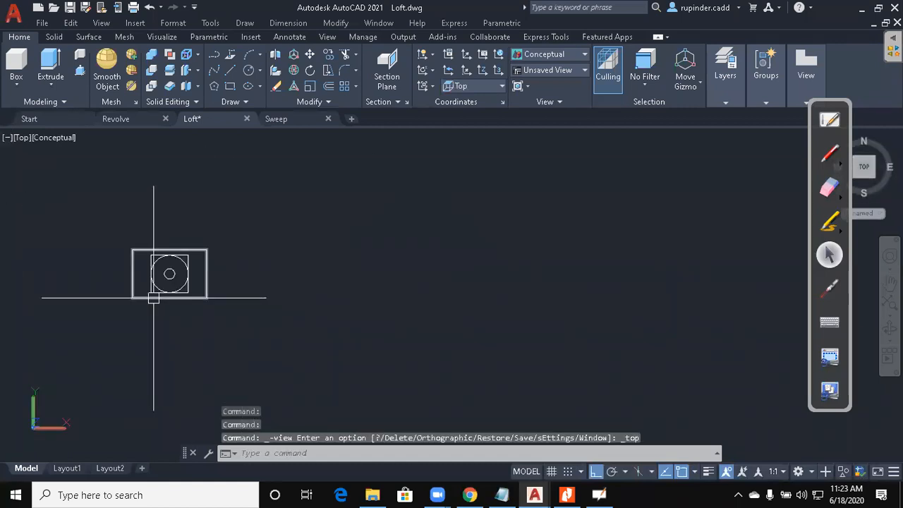
pyautogui.hotkey('alt', 'v')
pyautogui.press('3')
pyautogui.press('s')
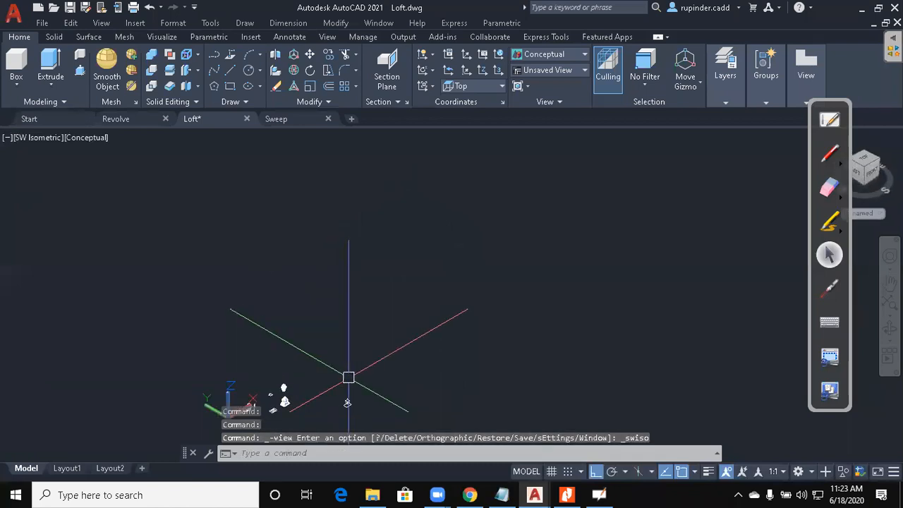
pyautogui.press('Escape')
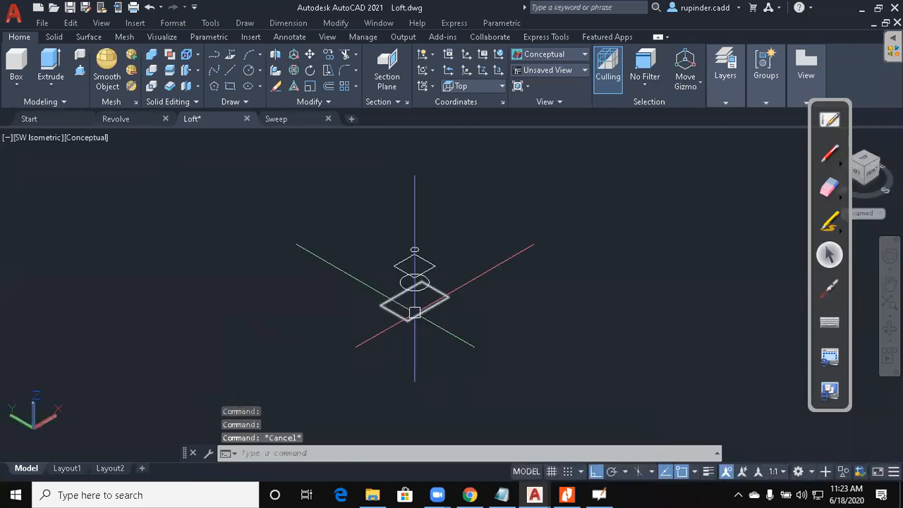
# Loft through the base rectangle, the large circle, the square and the small circle, in that order.
pyautogui.write('loft')
pyautogui.press('Return')
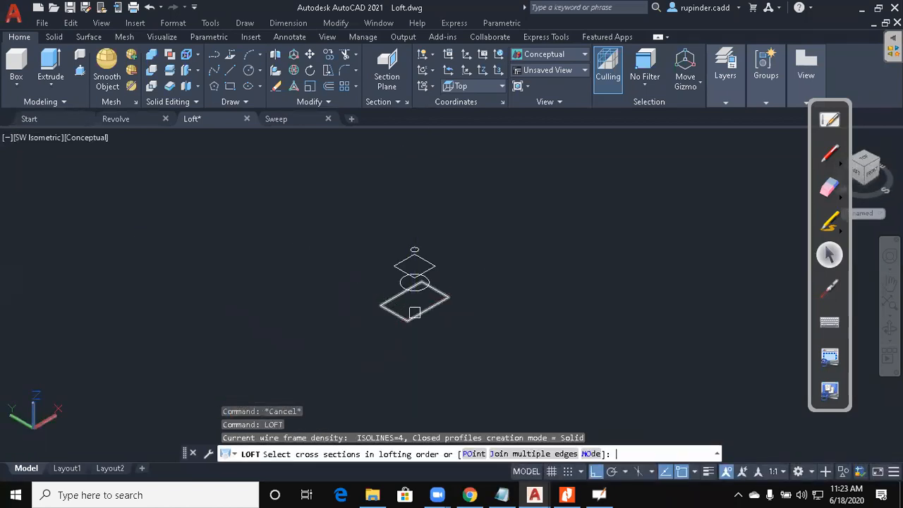
pyautogui.click(407, 295)
pyautogui.scroll(3, 416, 262)
pyautogui.click(415, 254)
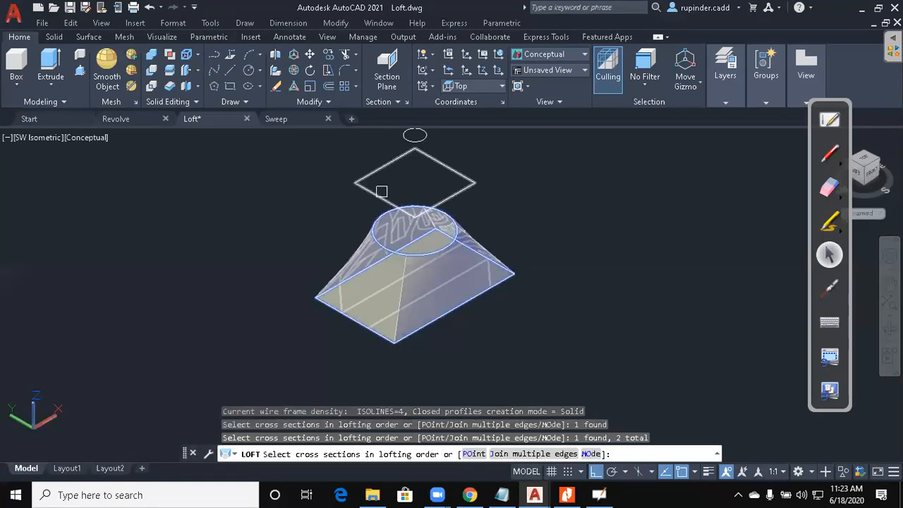
pyautogui.click(377, 193)
pyautogui.click(414, 135)
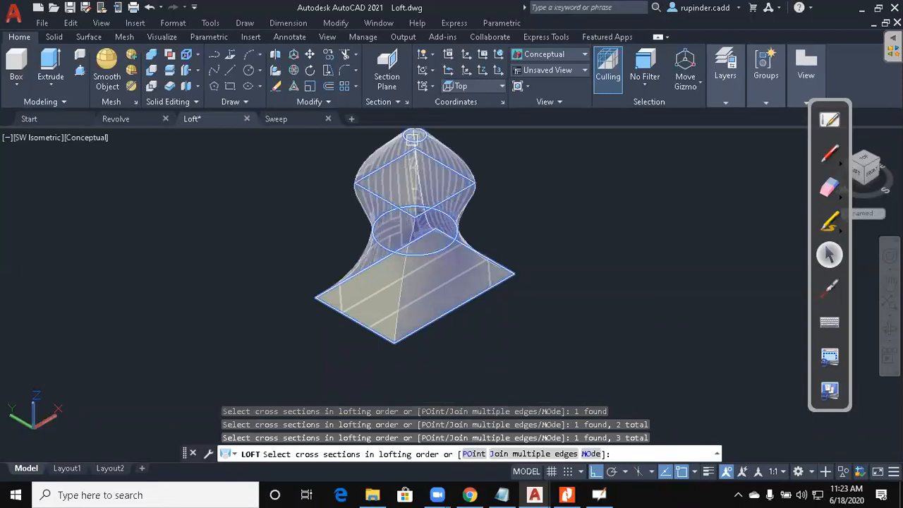
pyautogui.moveTo(563, 202); pyautogui.dragTo(557, 257, button='middle')
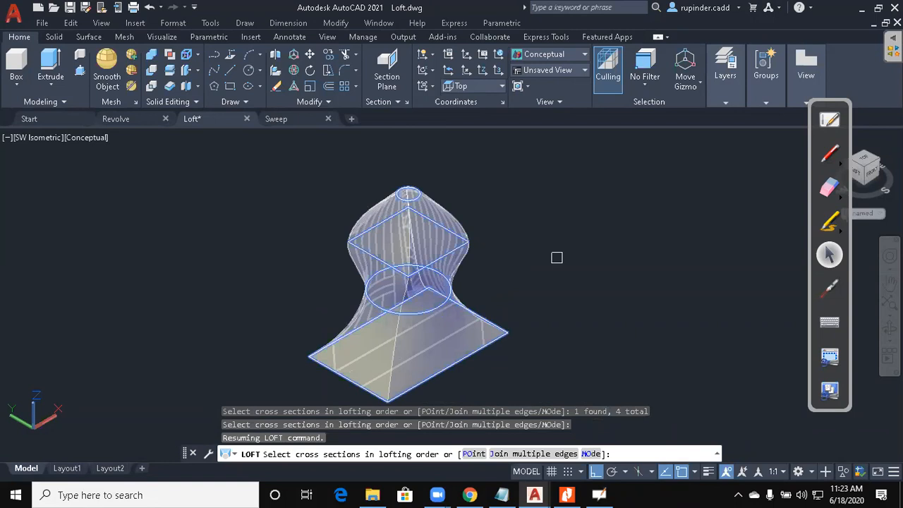
# Set the loft's surface option to Ruled and finish it with cross sections only.
pyautogui.press('Return')
pyautogui.moveTo(557, 258); pyautogui.dragTo(563, 228, button='middle')
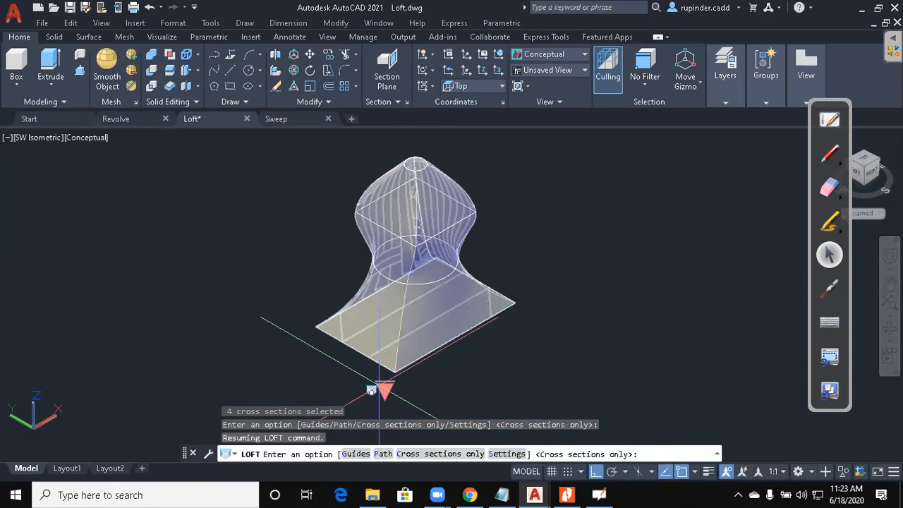
pyautogui.click(384, 390)
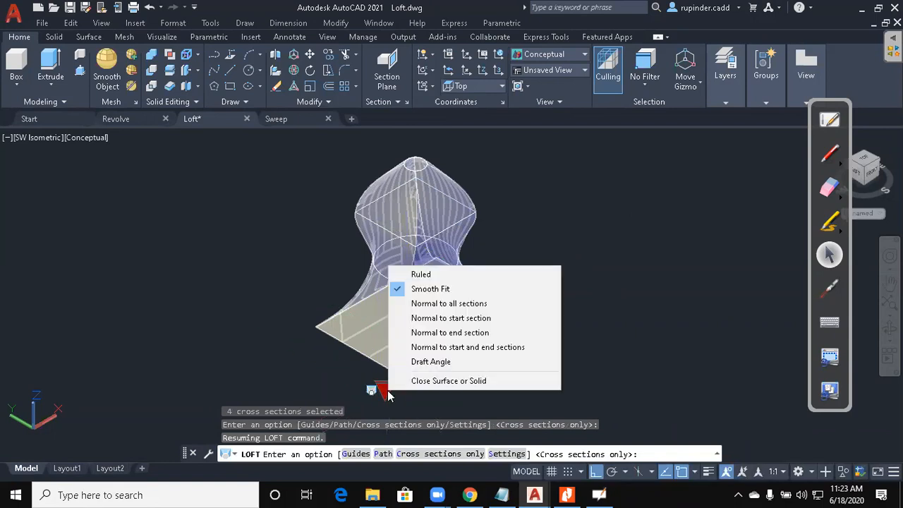
pyautogui.click(430, 280)
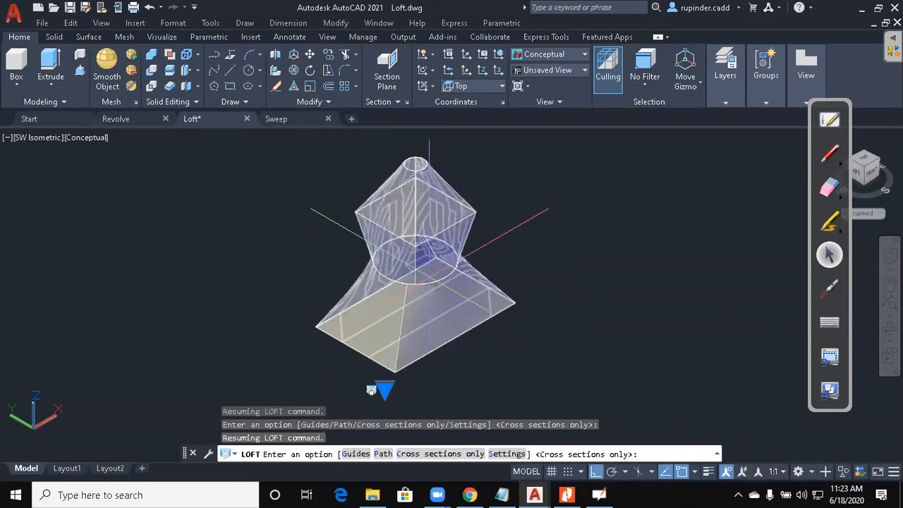
pyautogui.press('Return')
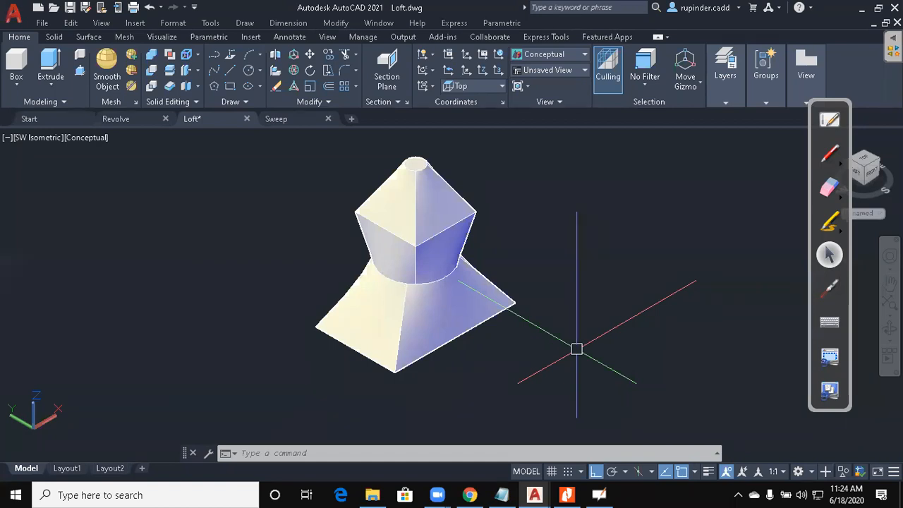
# Switch to the Assignment 10 PDF, study the helical gear drawing and its loft notes on page 7, and return to AutoCAD.
pyautogui.scroll(-5, 576, 348)
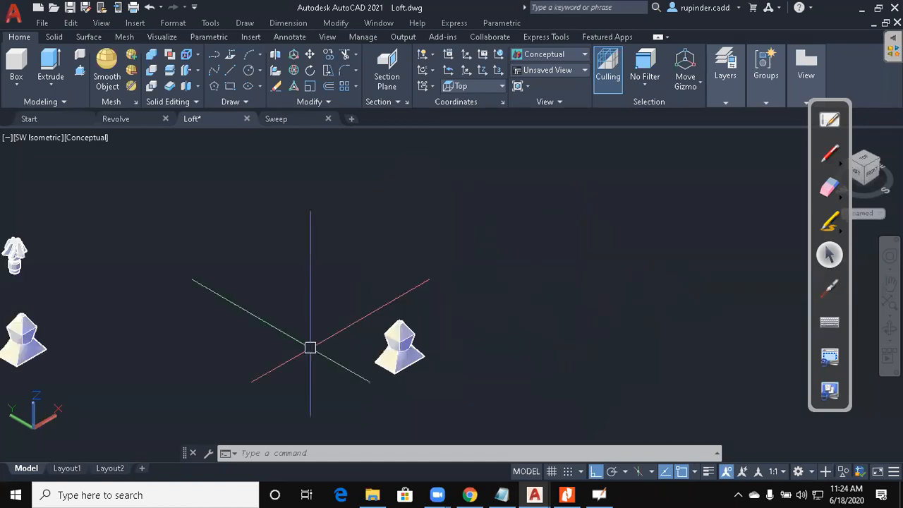
pyautogui.moveTo(458, 307); pyautogui.dragTo(601, 268, button='middle')
pyautogui.scroll(4, 265, 327)
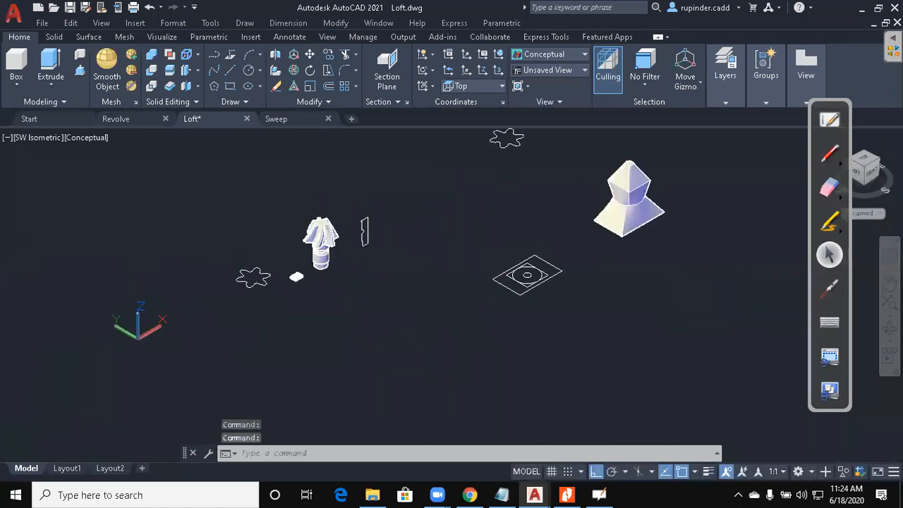
pyautogui.click(561, 494)
pyautogui.scroll(10, 533, 310)
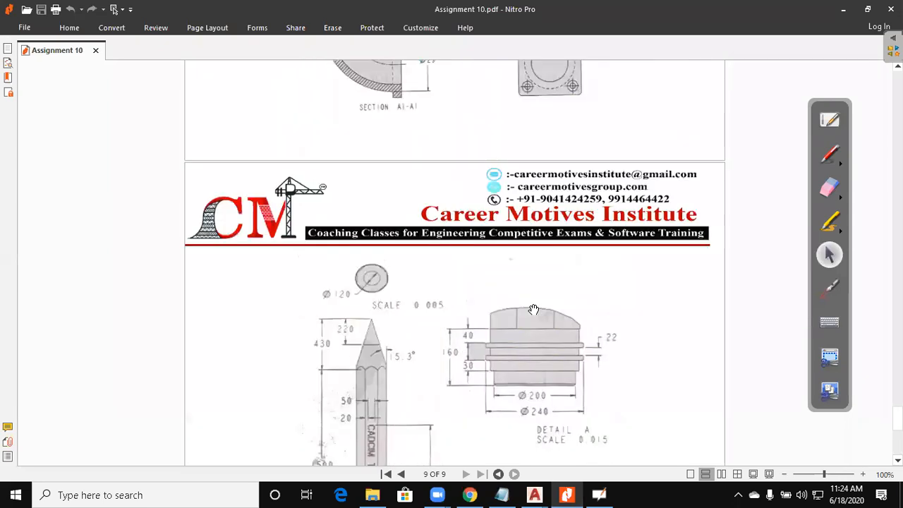
pyautogui.scroll(10, 533, 309)
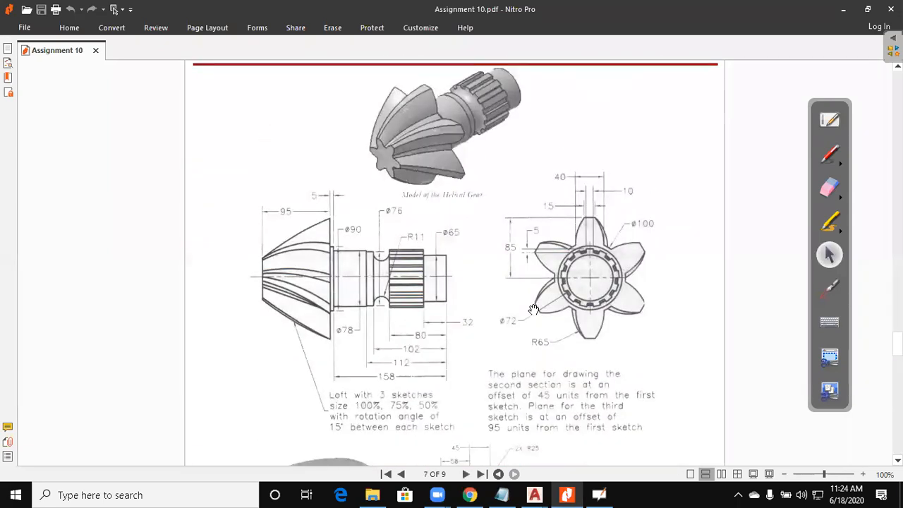
pyautogui.scroll(-2, 534, 310)
pyautogui.scroll(1, 533, 309)
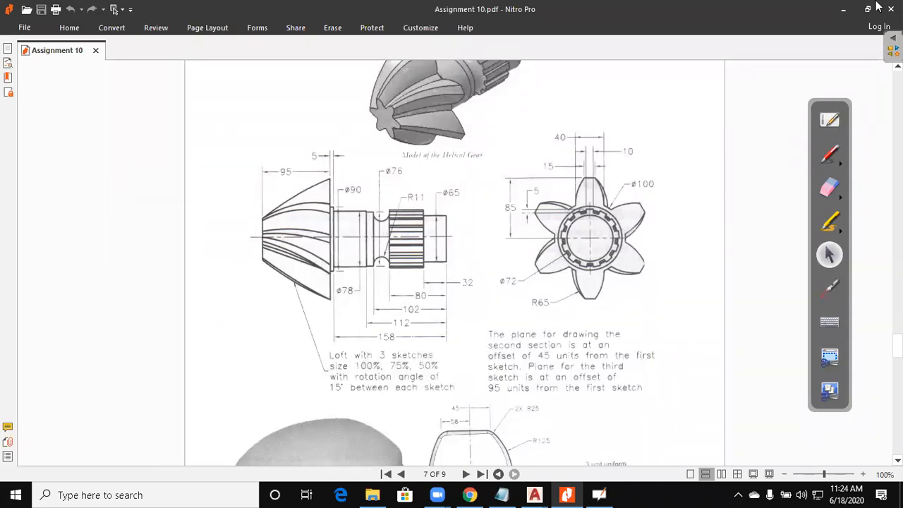
pyautogui.click(843, 8)
# Switch the drawing to the Top view.
pyautogui.moveTo(427, 343)
pyautogui.mouseDown()
pyautogui.moveTo(472, 330)
pyautogui.moveTo(442, 348)
pyautogui.mouseUp()
pyautogui.press('Escape')
pyautogui.hotkey('alt', 'v')
pyautogui.press('d')
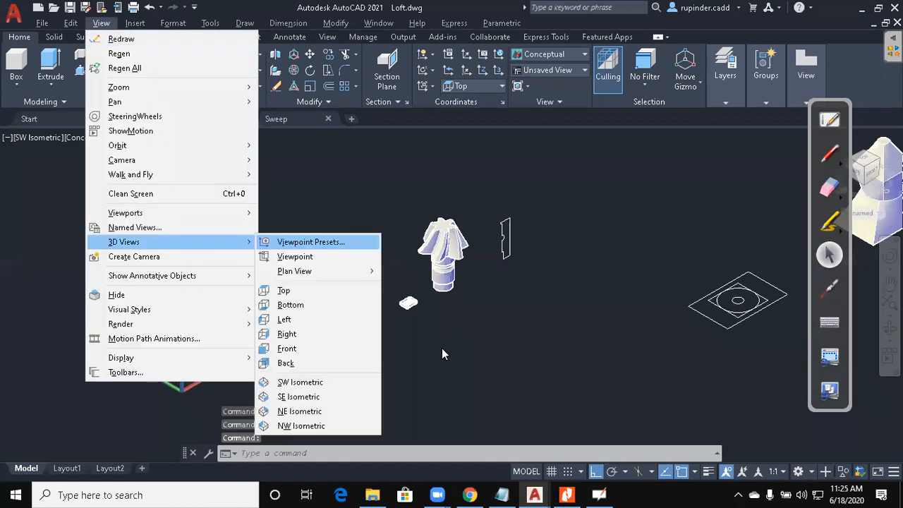
pyautogui.press('t')
pyautogui.press('Escape')
pyautogui.press('Escape')
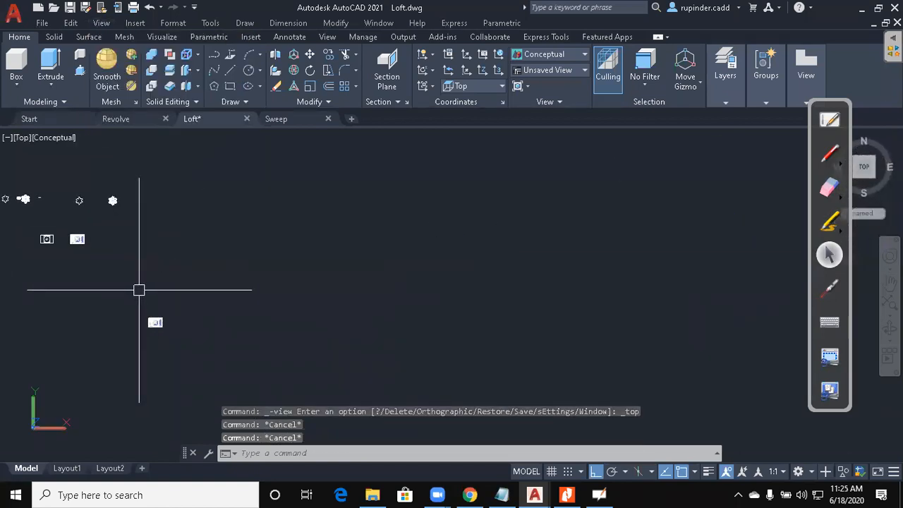
# Change the visual style to 2D Wireframe.
pyautogui.write('vs')
pyautogui.press('Return')
pyautogui.write('w')
pyautogui.press('Return')
pyautogui.write('vs')
pyautogui.press('Return')
pyautogui.write('2')
pyautogui.press('Return')
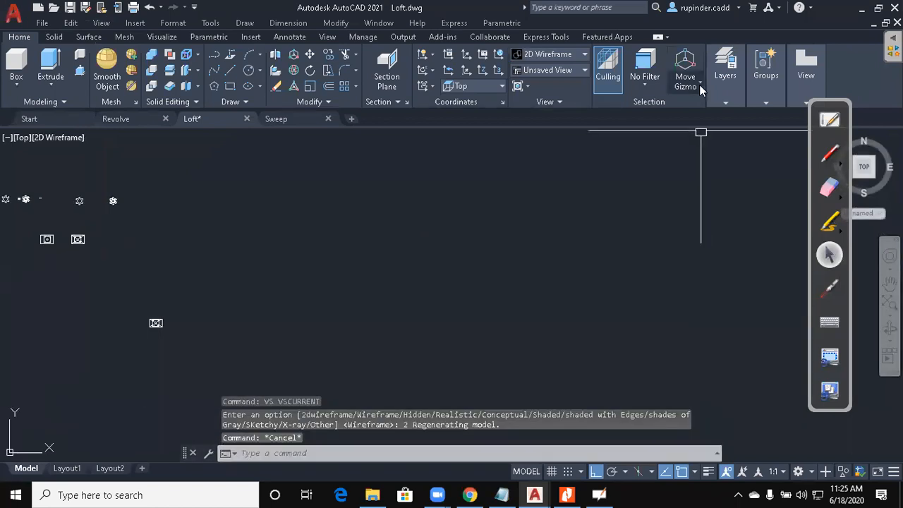
# Draw a circle of radius 50 in the empty area beside the existing gear models.
pyautogui.scroll(6, 357, 240)
pyautogui.press('Escape')
pyautogui.press('Escape')
pyautogui.write('c')
pyautogui.moveTo(631, 296); pyautogui.dragTo(376, 319, button='middle')
pyautogui.press('Return')
pyautogui.click(403, 264)
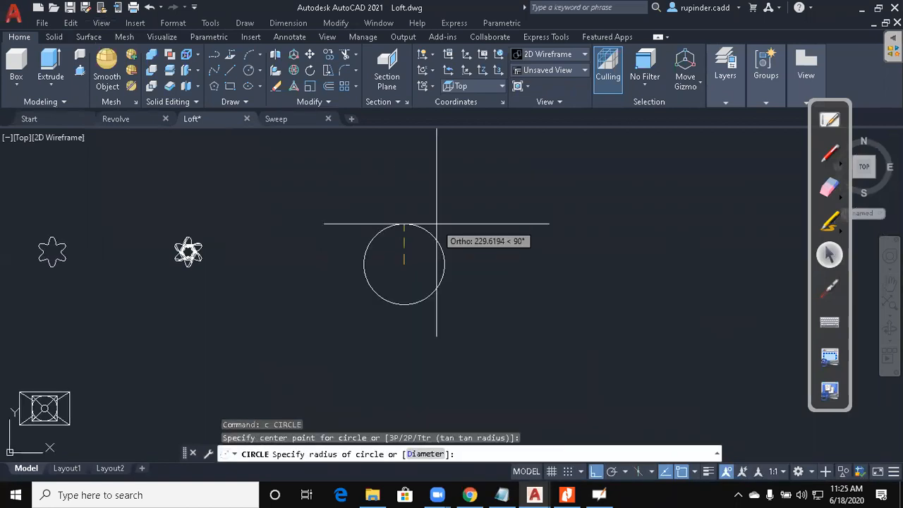
pyautogui.write('50')
pyautogui.press('Return')
pyautogui.press('Escape')
pyautogui.press('Escape')
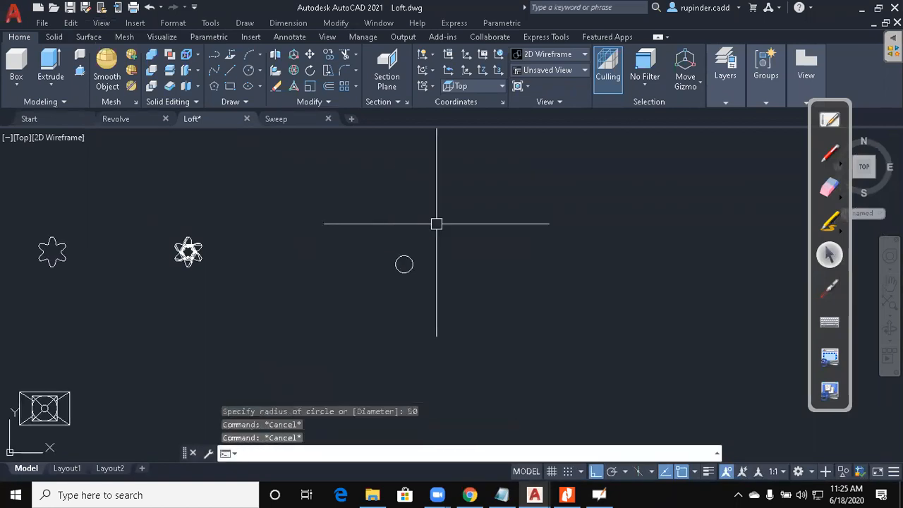
# Draw horizontal and vertical lines across the circle between its opposite quadrants.
pyautogui.write('l')
pyautogui.press('Return')
pyautogui.scroll(4, 422, 263)
pyautogui.click(348, 235)
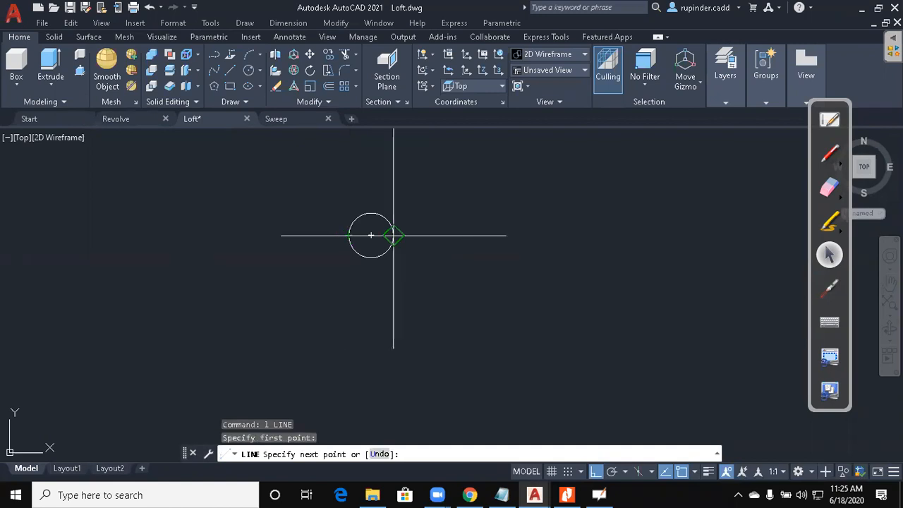
pyautogui.click(392, 235)
pyautogui.press('Escape')
pyautogui.scroll(4, 371, 245)
pyautogui.write('l')
pyautogui.press('Return')
pyautogui.click(369, 274)
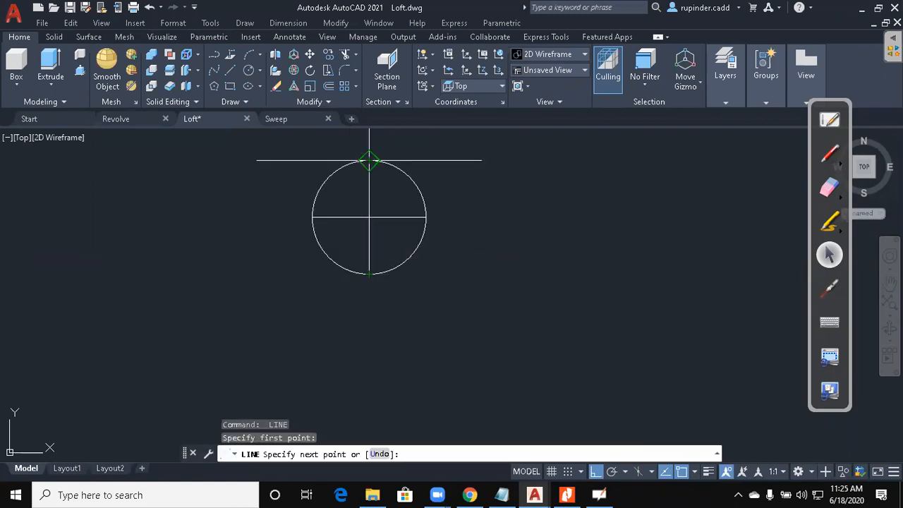
pyautogui.click(369, 160)
pyautogui.press('Return')
pyautogui.moveTo(389, 236); pyautogui.dragTo(410, 281, button='middle')
pyautogui.press('Escape')
# Offset the circle's horizontal centre line 85 units upward.
pyautogui.write('o')
pyautogui.press('Return')
pyautogui.write('85')
pyautogui.press('Return')
pyautogui.click(403, 267)
pyautogui.click(419, 171)
pyautogui.press('Escape')
pyautogui.press('Escape')
# Extend the circle's vertical centre line up to the offset horizontal line.
pyautogui.write('ex')
pyautogui.press('Return')
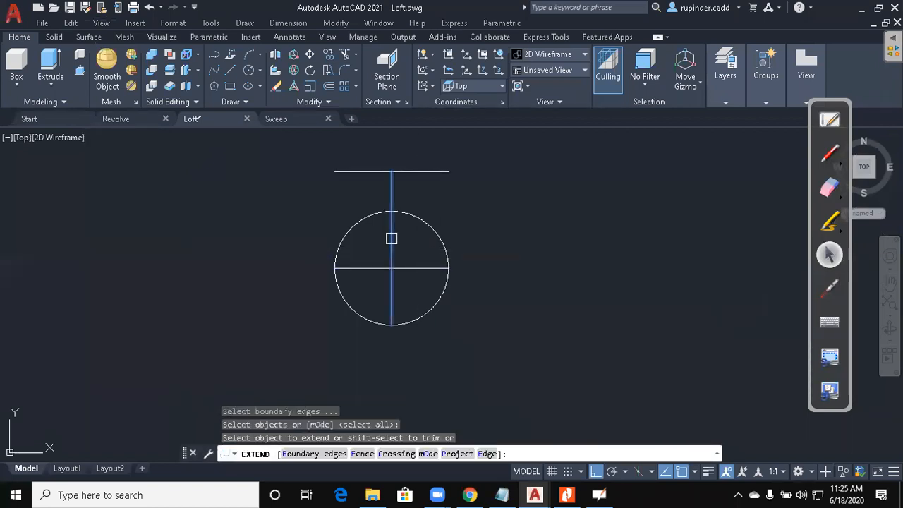
pyautogui.click(390, 237)
pyautogui.press('Escape')
pyautogui.press('Escape')
pyautogui.press('Escape')
# Offset the vertical centre line 7.5 units to the left.
pyautogui.write('o')
pyautogui.press('Return')
pyautogui.write('7')
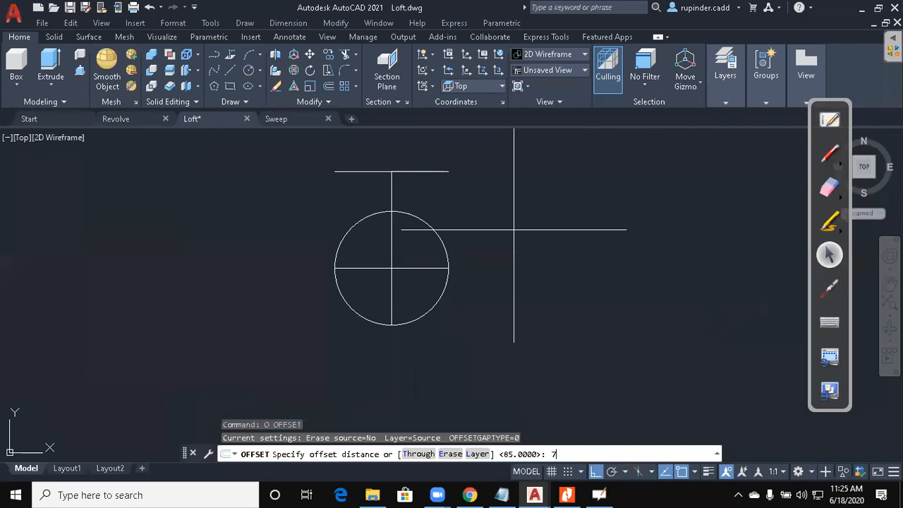
pyautogui.write('.5')
pyautogui.press('Return')
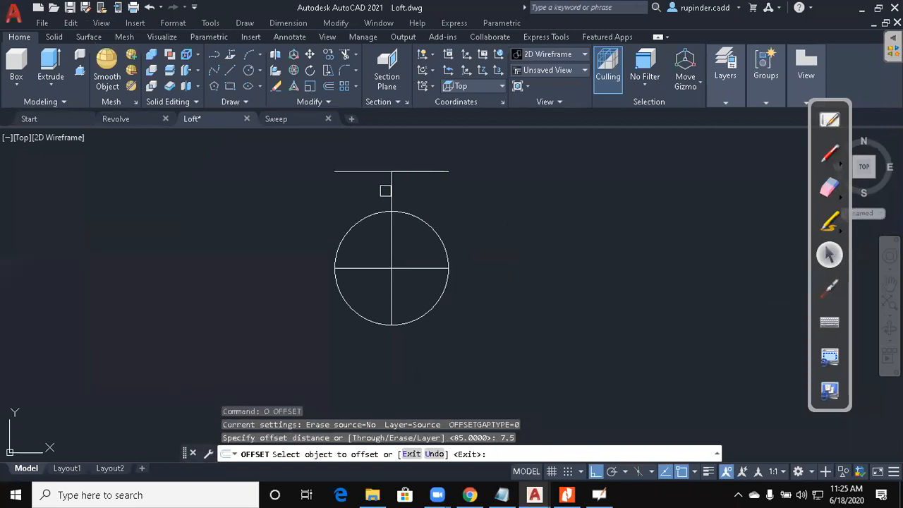
pyautogui.press('Return')
# Offset the vertical centre line 20 units to the left.
pyautogui.press('Return')
pyautogui.write('20')
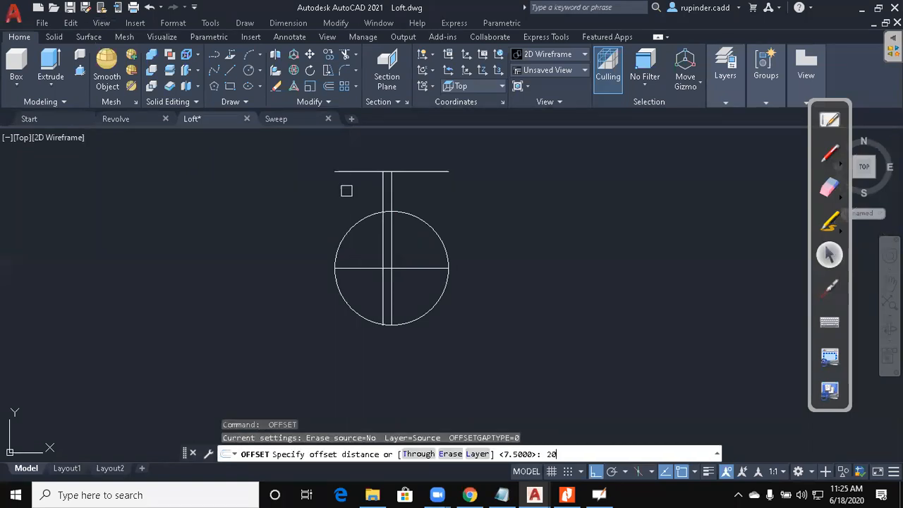
pyautogui.press('Return')
pyautogui.scroll(2, 383, 185)
pyautogui.click(397, 191)
pyautogui.click(378, 202)
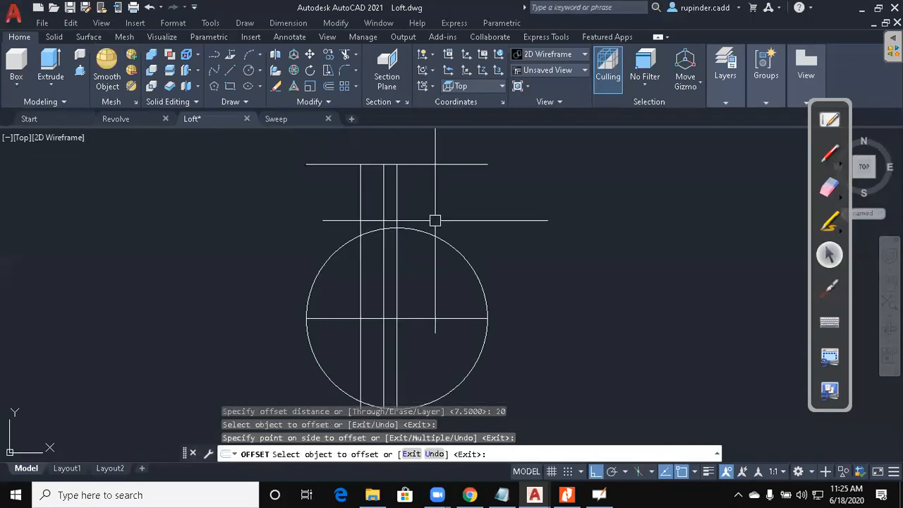
pyautogui.press('Escape')
pyautogui.press('Escape')
pyautogui.press('Escape')
# Draw a radius 65 arc from the top end of the 7.5 offset line to where the 20 offset line crosses the circle's upper part.
pyautogui.write('a')
pyautogui.press('Return')
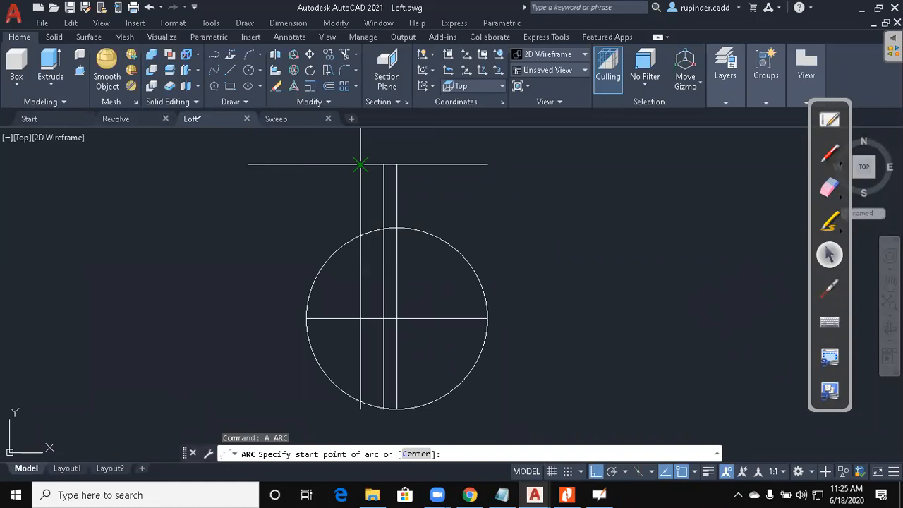
pyautogui.click(383, 164)
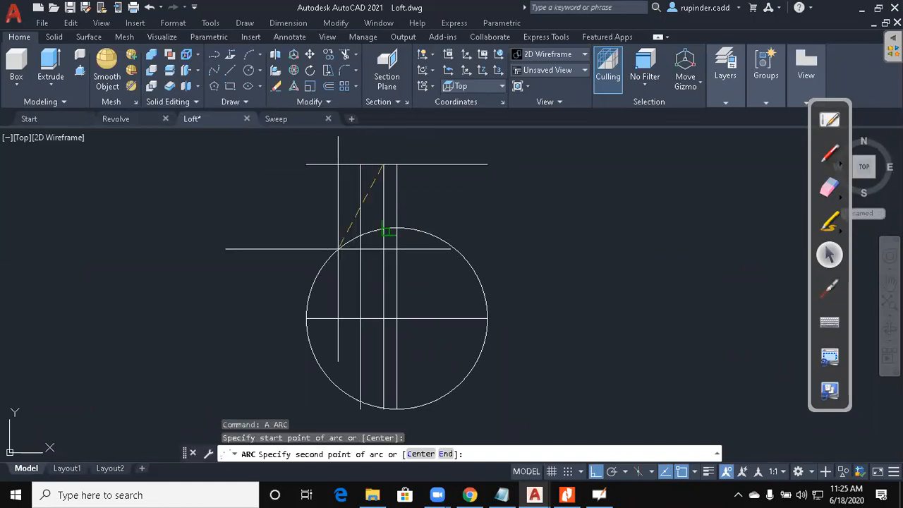
pyautogui.write('e')
pyautogui.press('Return')
pyautogui.click(357, 236)
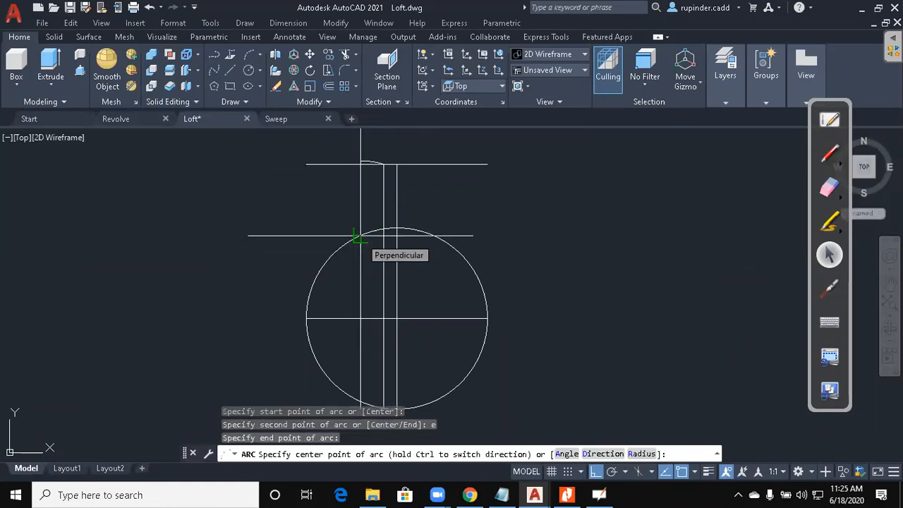
pyautogui.write('r')
pyautogui.press('Return')
pyautogui.write('65')
pyautogui.press('Return')
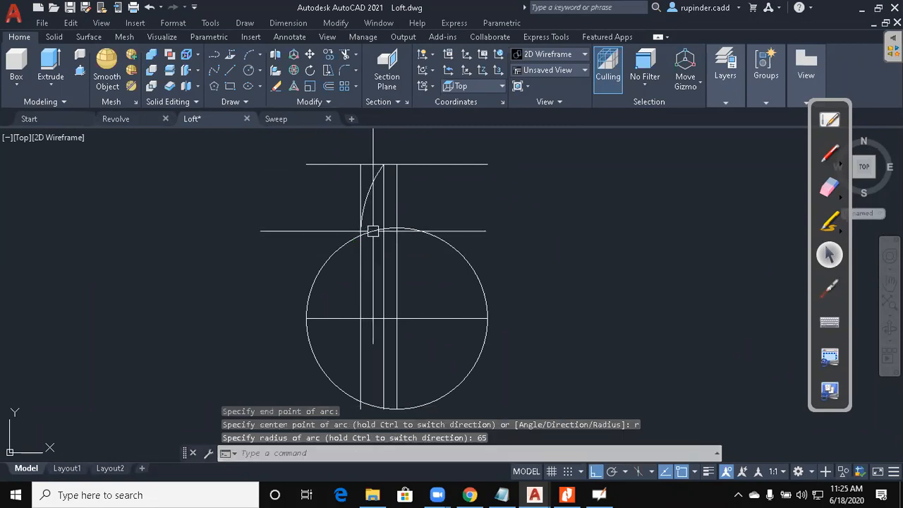
pyautogui.press('Escape')
# Erase the vertical centre line and its two offset lines.
pyautogui.click(411, 283)
pyautogui.click(353, 273)
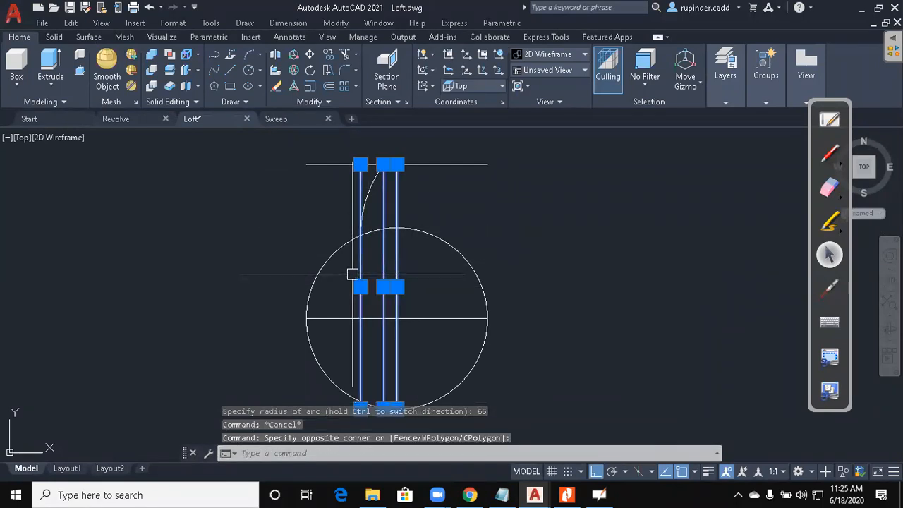
pyautogui.write('e')
pyautogui.press('Return')
pyautogui.press('Escape')
pyautogui.press('Escape')
# Mirror the tooth flank arc about the circle's vertical axis, keeping the original.
pyautogui.write('mi')
pyautogui.press('Return')
pyautogui.click(374, 193)
pyautogui.press('Return')
pyautogui.click(396, 164)
pyautogui.click(397, 212)
pyautogui.press('Return')
pyautogui.press('Escape')
# Trim the upper horizontal line on both sides of the tooth so only its tip remains.
pyautogui.click(459, 178)
pyautogui.press('Escape')
pyautogui.write('tr')
pyautogui.press('Return')
pyautogui.press('Return')
pyautogui.click(458, 153)
pyautogui.click(356, 181)
pyautogui.click(344, 164)
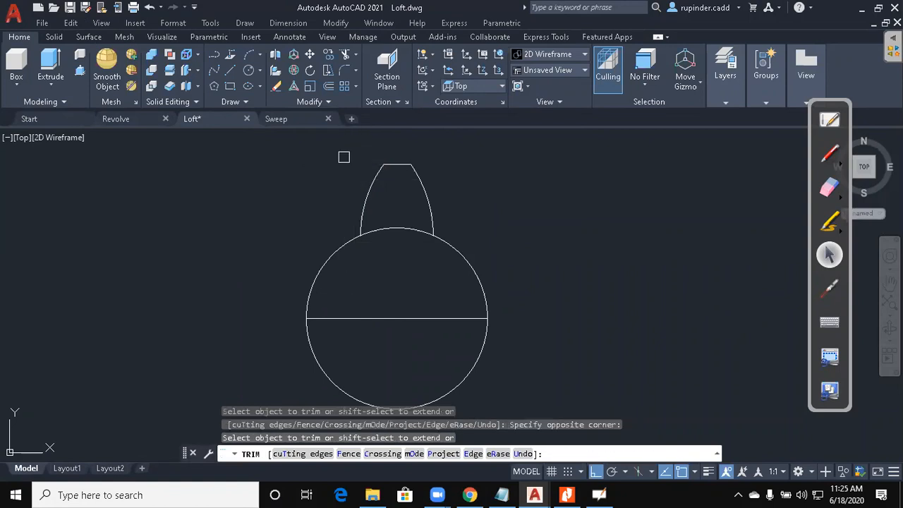
pyautogui.press('Escape')
# Erase the circle's horizontal centre line.
pyautogui.click(379, 322)
pyautogui.click(358, 296)
pyautogui.write('e')
pyautogui.press('Return')
pyautogui.press('Escape')
# Create a polar array of six teeth from the tooth outline around the circle's centre.
pyautogui.write('ar')
pyautogui.press('Return')
pyautogui.scroll(-2, 363, 297)
pyautogui.click(428, 234)
pyautogui.click(341, 199)
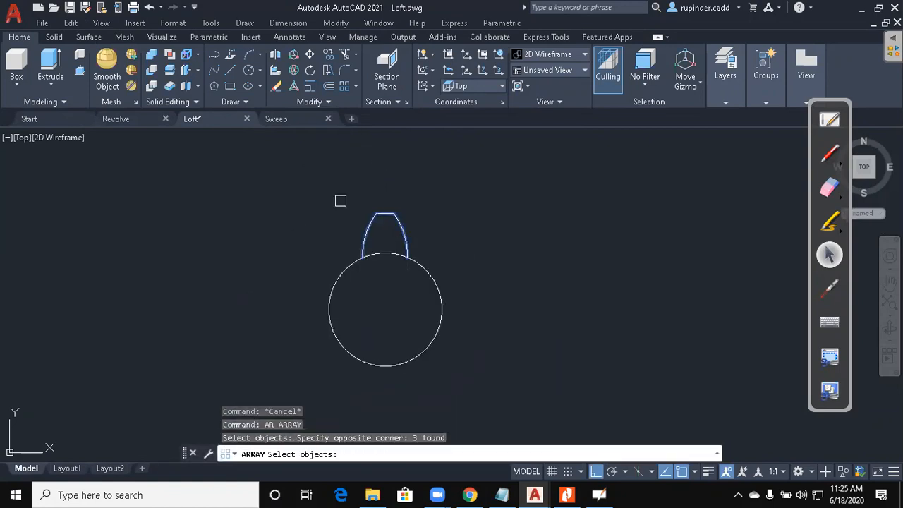
pyautogui.press('Return')
pyautogui.press('Return')
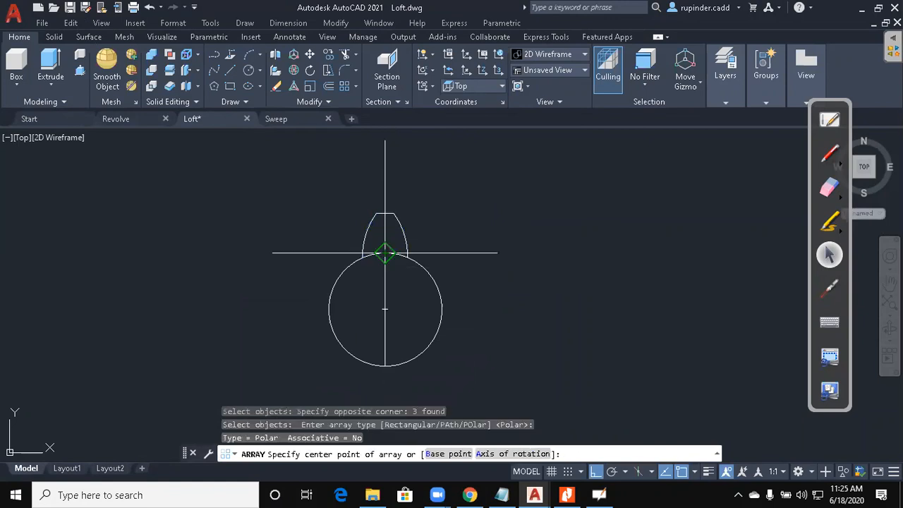
pyautogui.click(385, 308)
pyautogui.press('Escape')
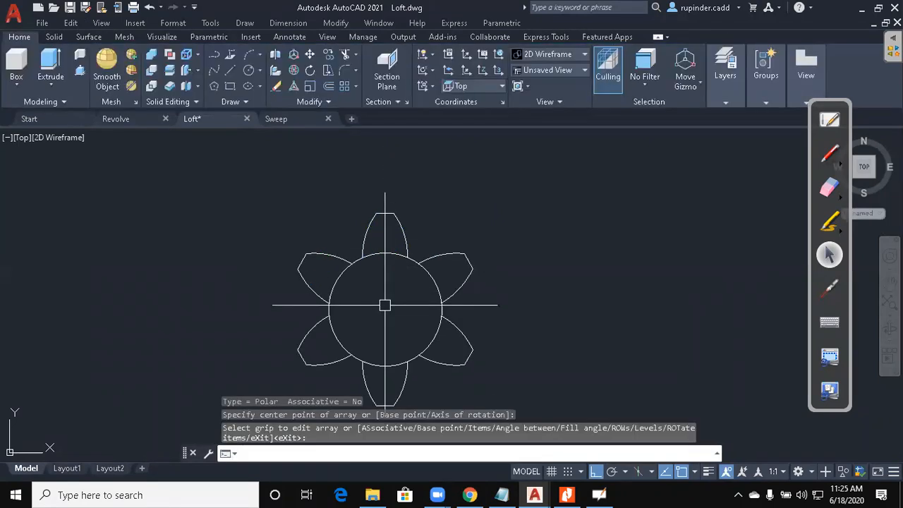
# Trim the circle segments at the base of all six teeth to leave one open-centred gear outline.
pyautogui.press('Escape')
pyautogui.press('Escape')
pyautogui.write('tr')
pyautogui.press('Return')
pyautogui.press('Return')
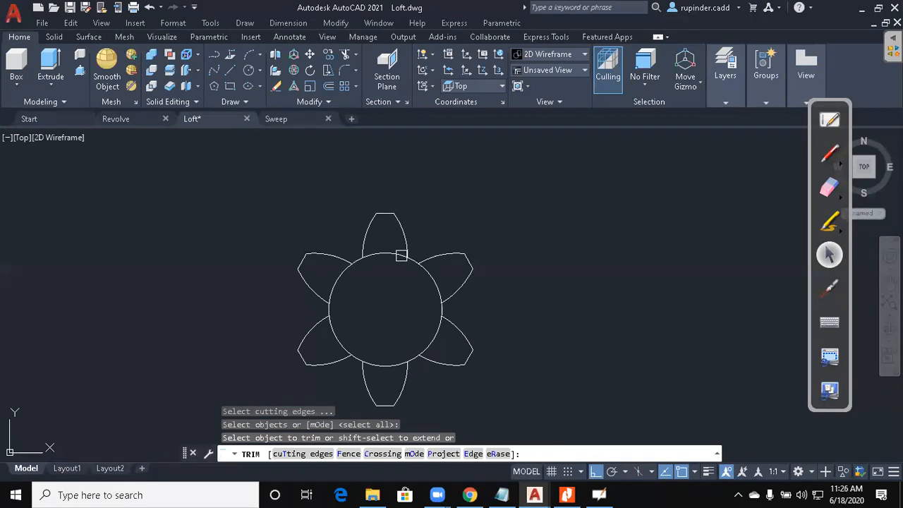
pyautogui.click(401, 254)
pyautogui.click(426, 275)
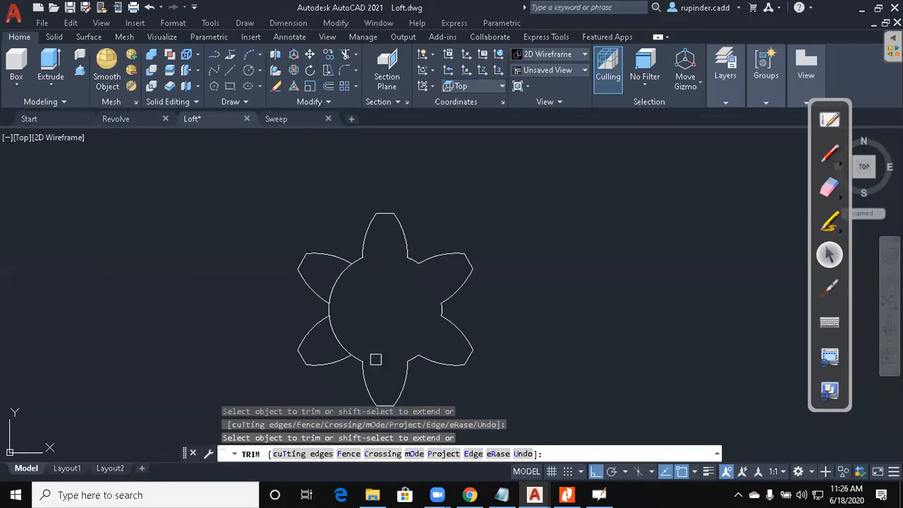
pyautogui.scroll(-2, 329, 292)
pyautogui.click(369, 283)
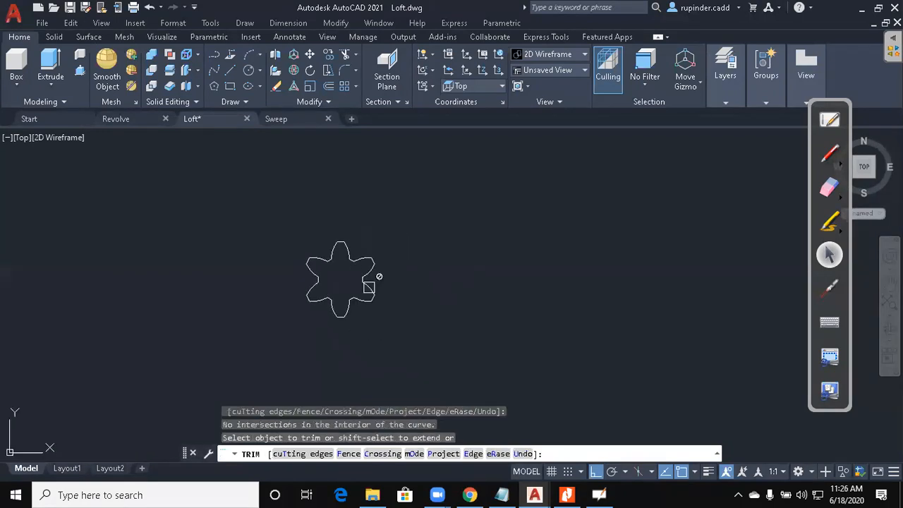
pyautogui.press('Escape')
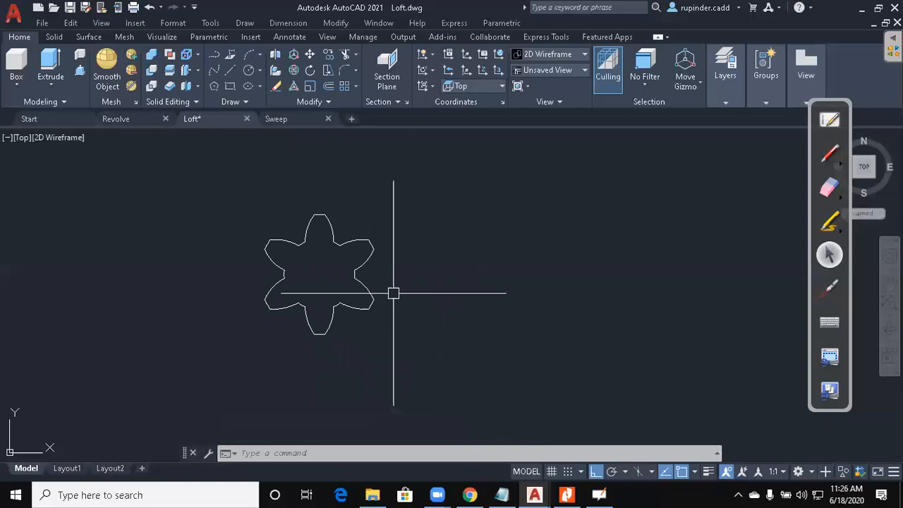
# Create a polyline boundary from a point inside the gear outline.
pyautogui.write('bo')
pyautogui.press('Return')
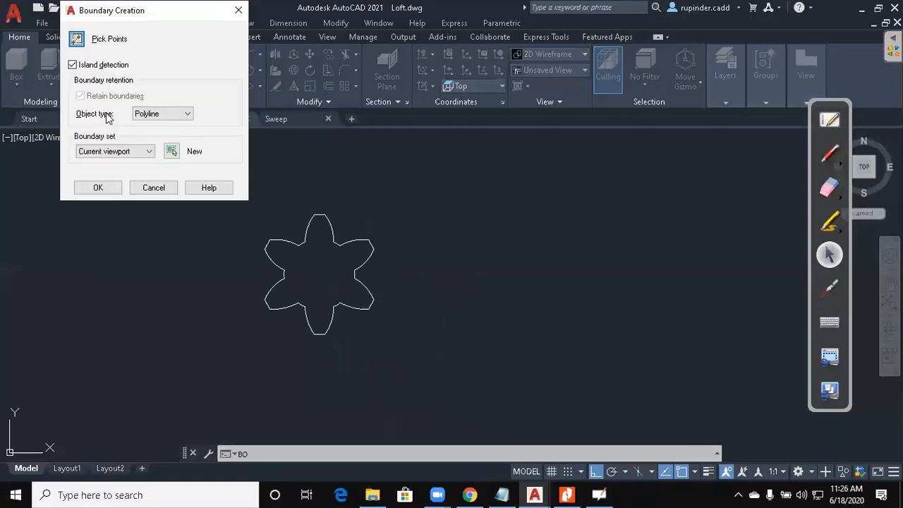
pyautogui.click(76, 44)
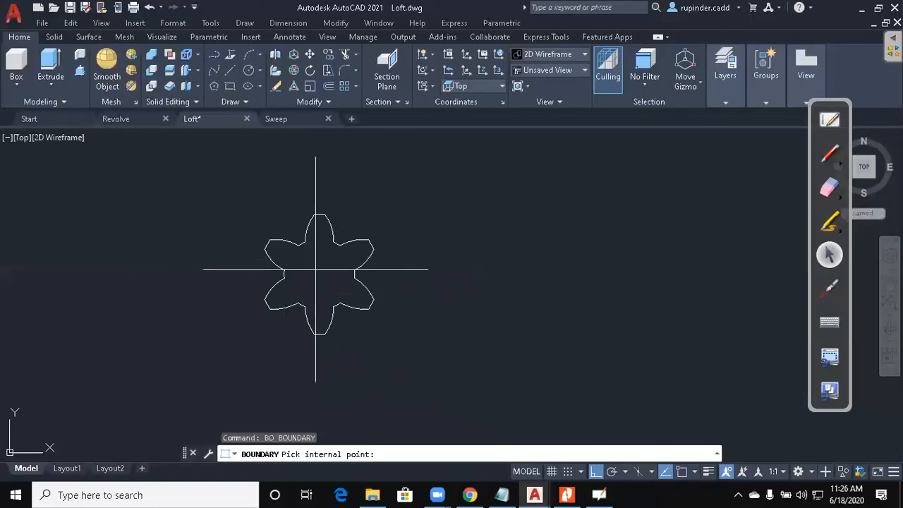
pyautogui.click(315, 269)
pyautogui.press('Escape')
# Move the boundary polyline to the empty area right of the original gear outline.
pyautogui.write('m')
pyautogui.press('Return')
pyautogui.click(370, 297)
pyautogui.press('Return')
pyautogui.click(468, 308)
pyautogui.scroll(-2, 676, 319)
pyautogui.moveTo(675, 319); pyautogui.dragTo(494, 317, button='middle')
pyautogui.click(623, 322)
pyautogui.press('Escape')
# Examine the original and moved gear outlines to check which one is a single polyline.
pyautogui.click(560, 297)
pyautogui.press('Escape')
pyautogui.click(235, 305)
pyautogui.press('Escape')
pyautogui.click(538, 316)
pyautogui.scroll(4, 563, 374)
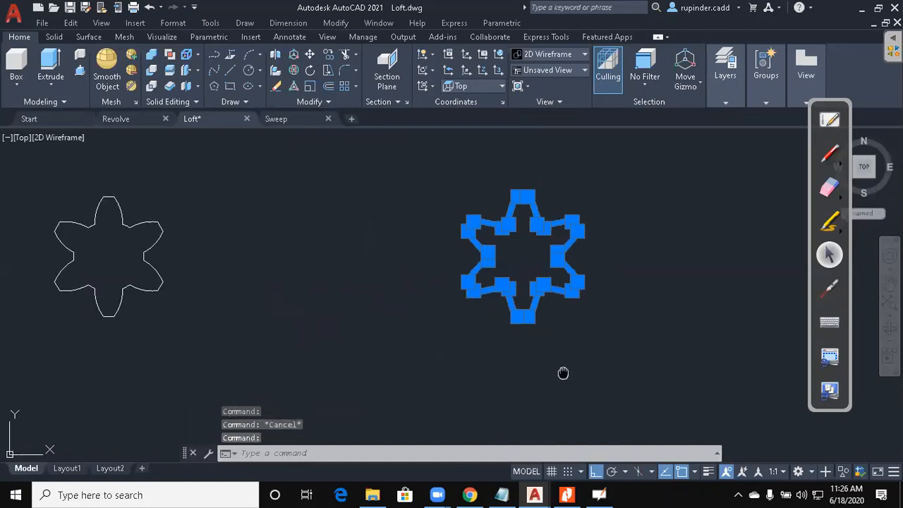
pyautogui.press('Escape')
pyautogui.moveTo(562, 292); pyautogui.dragTo(579, 367, button='middle')
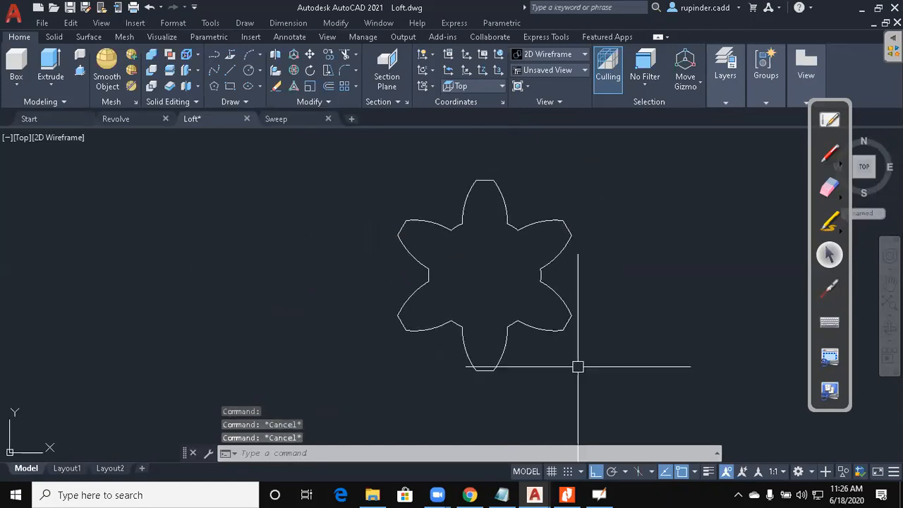
pyautogui.press('Escape')
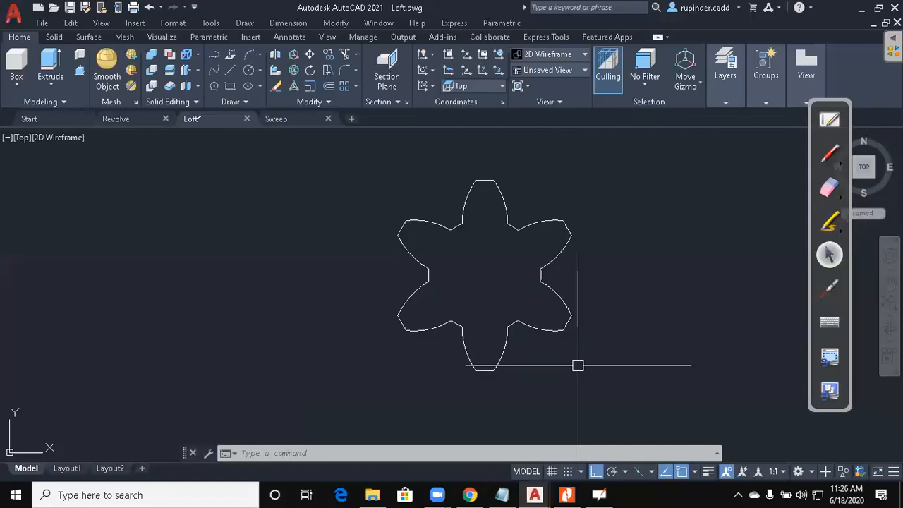
pyautogui.press('Escape')
pyautogui.press('Escape')
pyautogui.press('Escape')
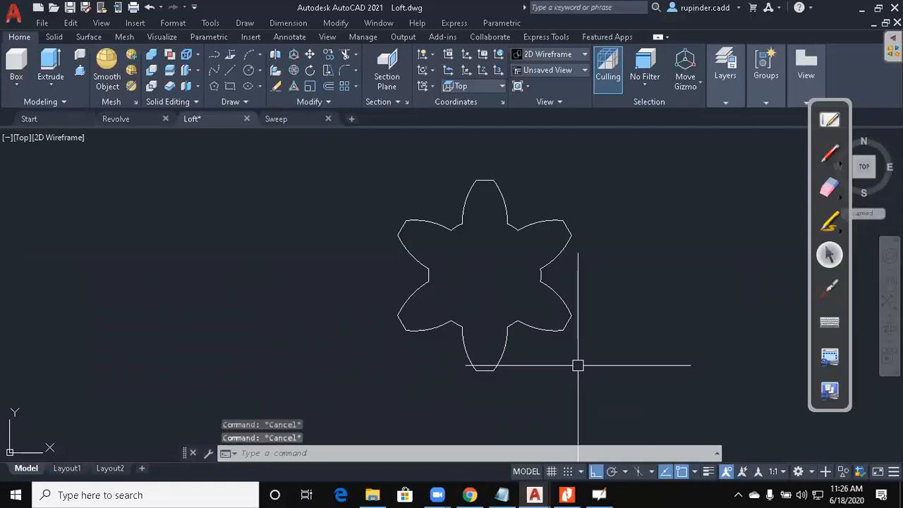
# Scale a copy of the gear polyline about its centre by a factor of 0.75.
pyautogui.write('sc')
pyautogui.press('Return')
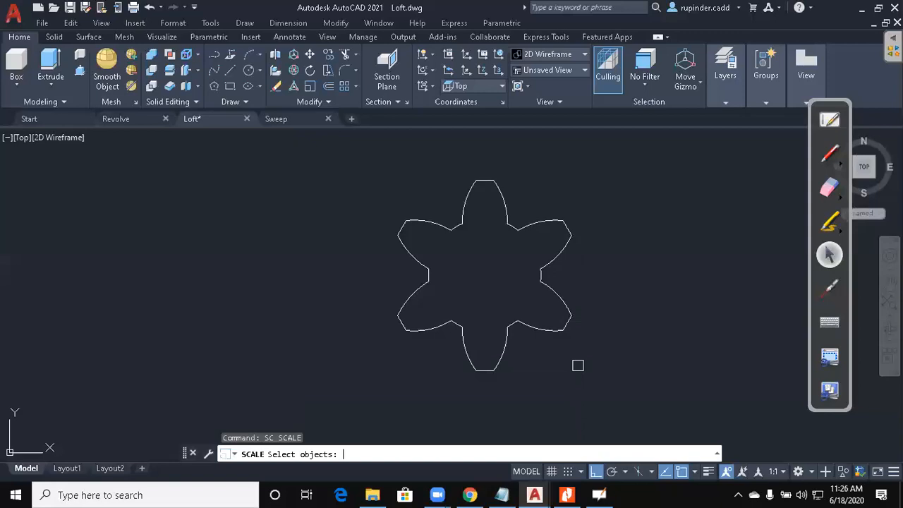
pyautogui.click(581, 375)
pyautogui.click(446, 255)
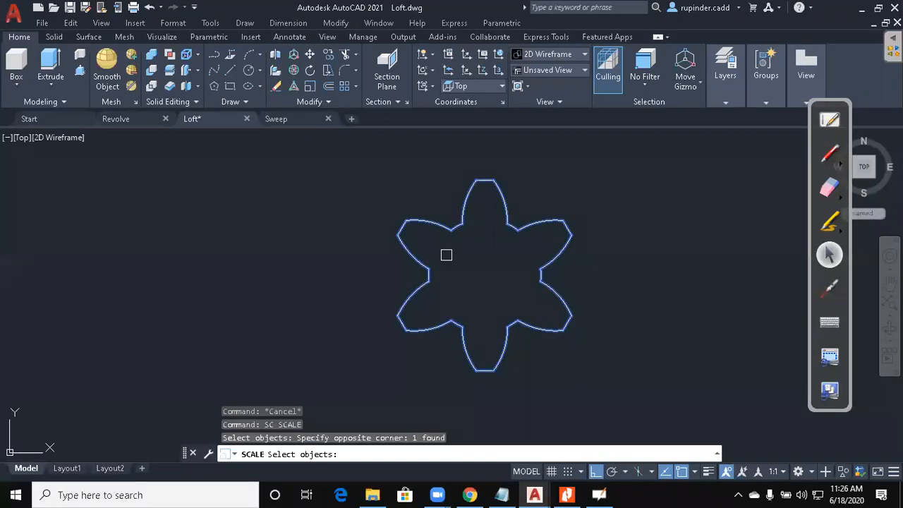
pyautogui.press('Return')
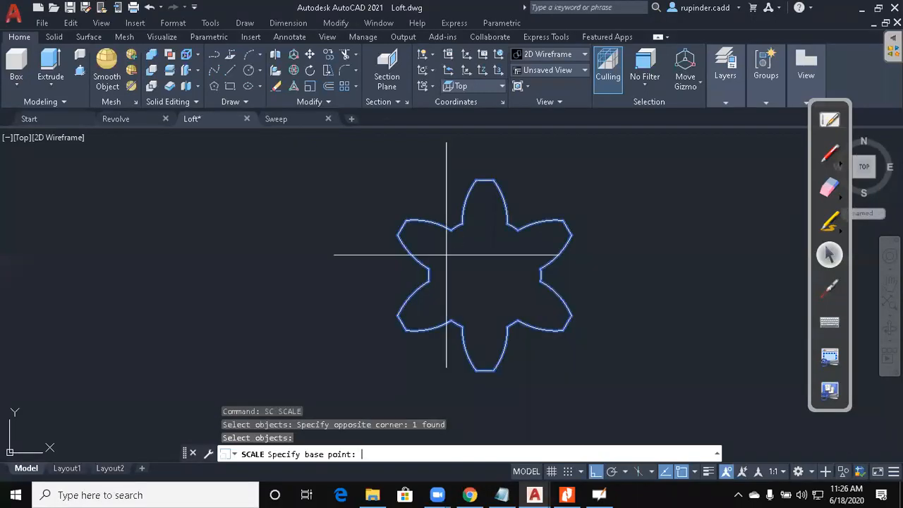
pyautogui.click(485, 275)
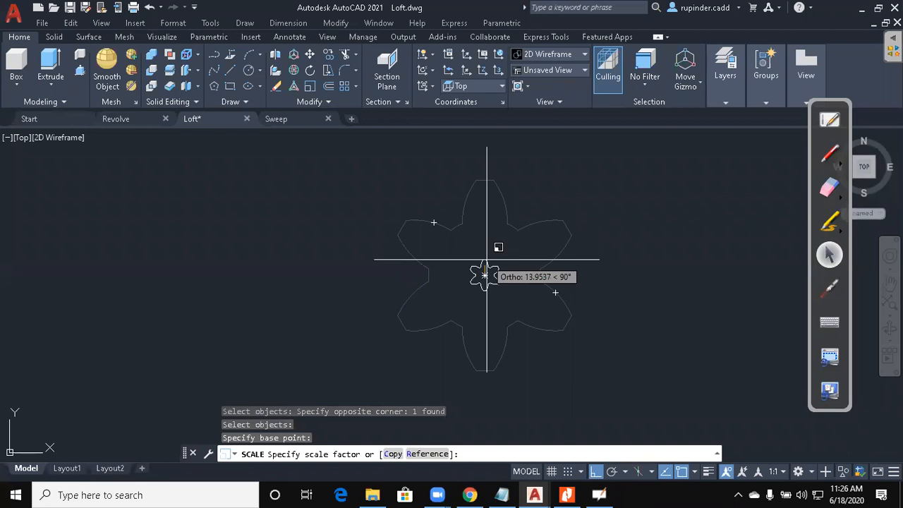
pyautogui.press('Return')
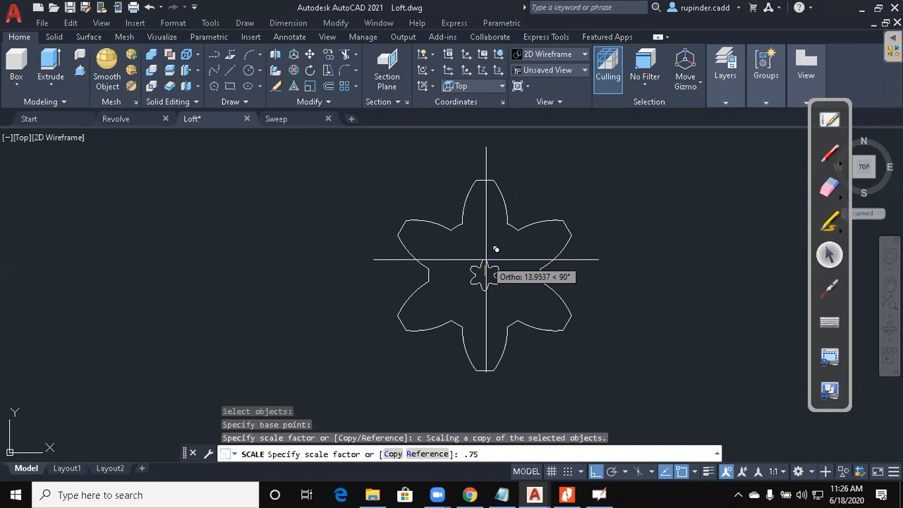
pyautogui.write('.75')
pyautogui.press('Return')
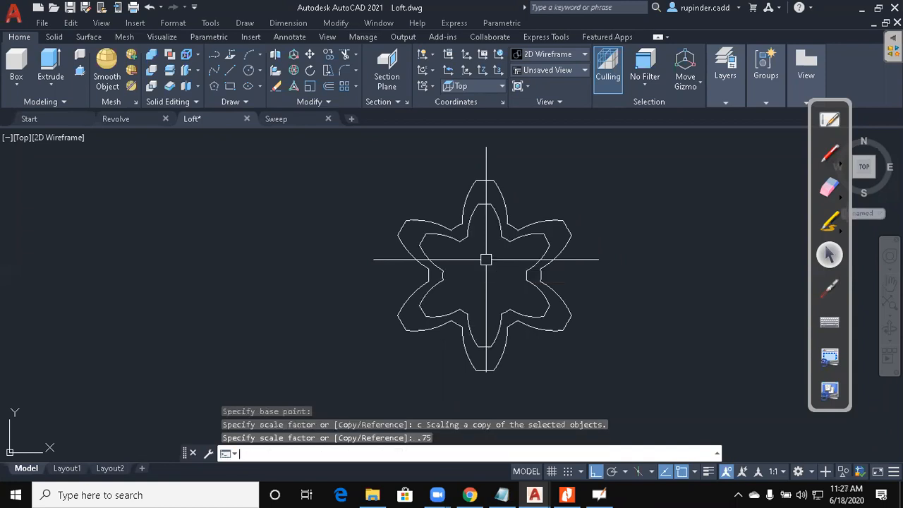
pyautogui.press('Escape')
# Rotate the smaller gear outline 15 degrees about the gear's centre.
pyautogui.moveTo(534, 260); pyautogui.dragTo(489, 253, button='middle')
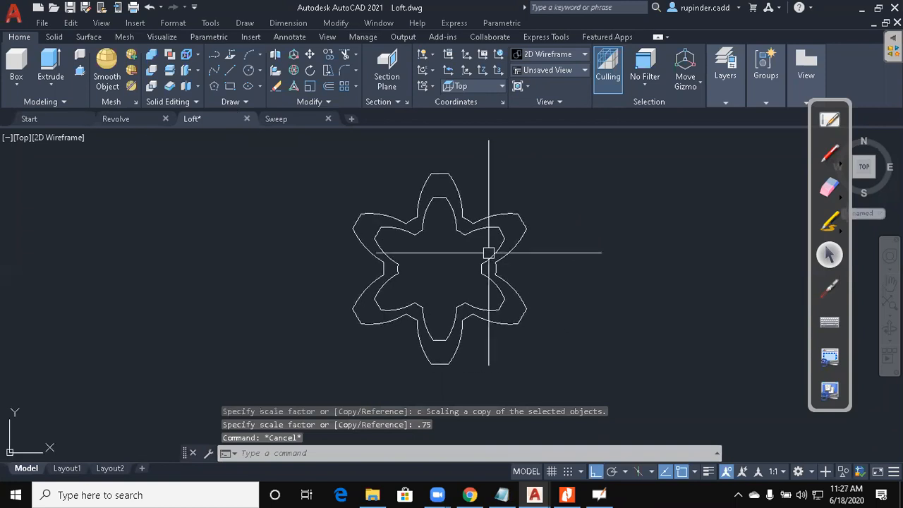
pyautogui.write('ro')
pyautogui.press('Return')
pyautogui.click(454, 222)
pyautogui.click(453, 222)
pyautogui.press('Return')
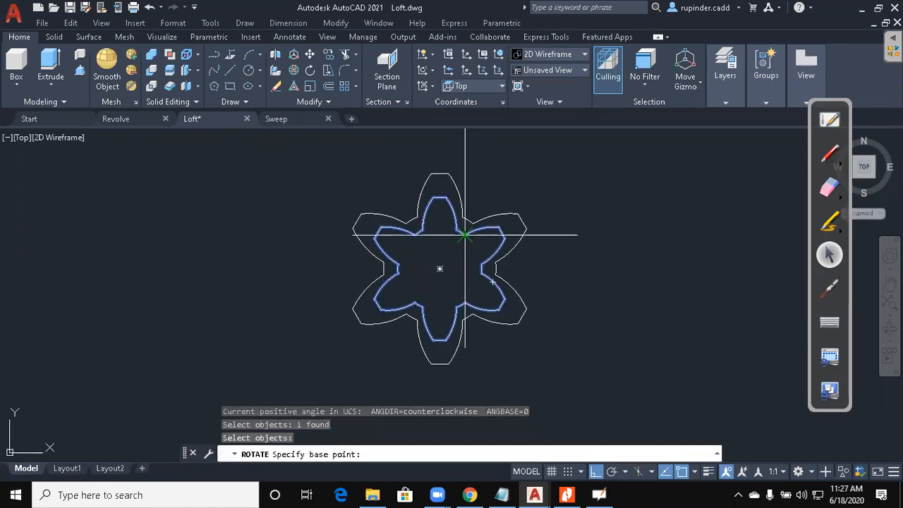
pyautogui.click(439, 269)
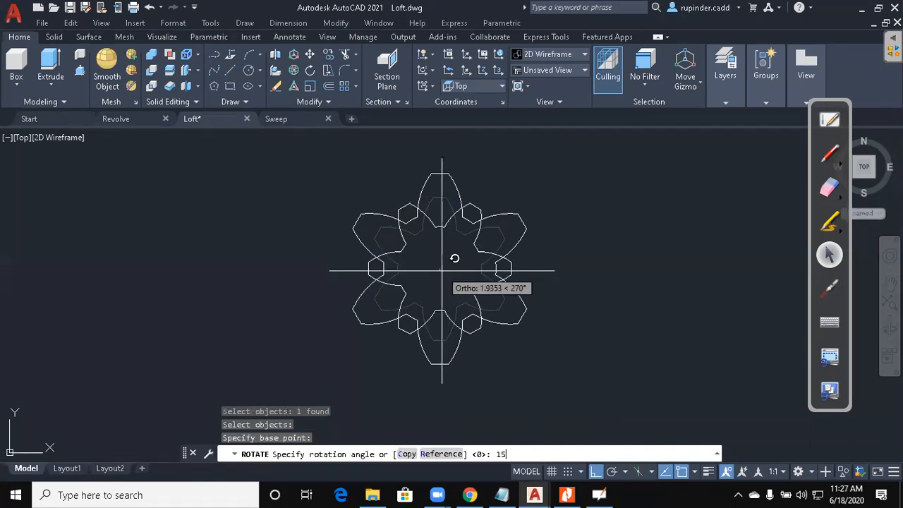
pyautogui.press('Return')
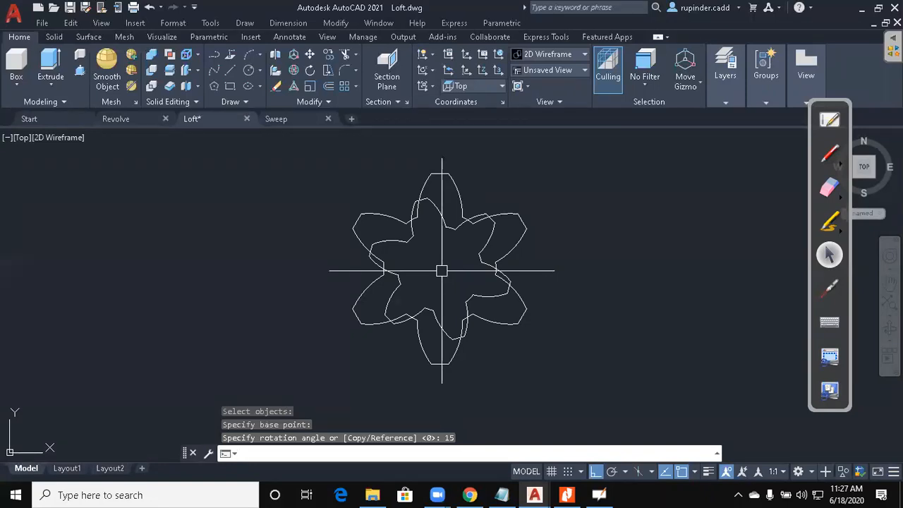
pyautogui.press('Escape')
pyautogui.press('Escape')
# Scale a copy of the full-size gear outline about its centre by a factor of 0.5.
pyautogui.write('s')
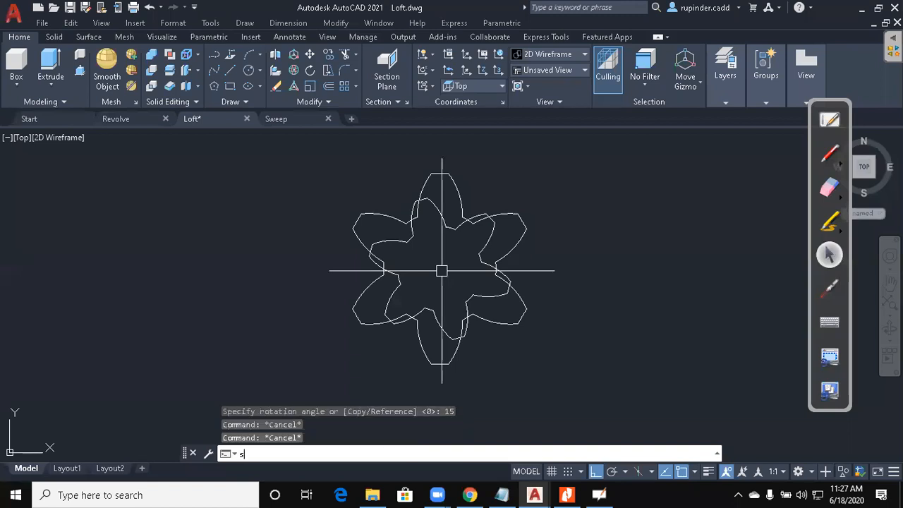
pyautogui.write('c')
pyautogui.press('Return')
pyautogui.click(522, 223)
pyautogui.press('Return')
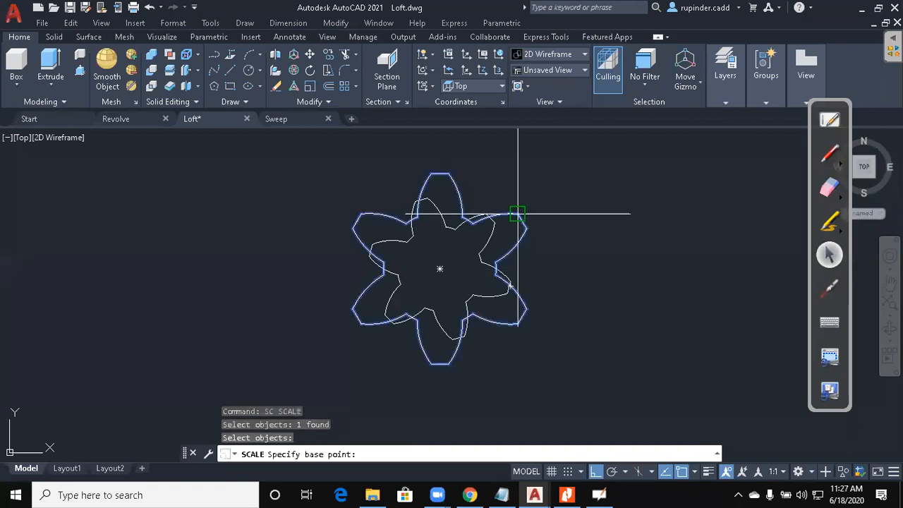
pyautogui.click(439, 268)
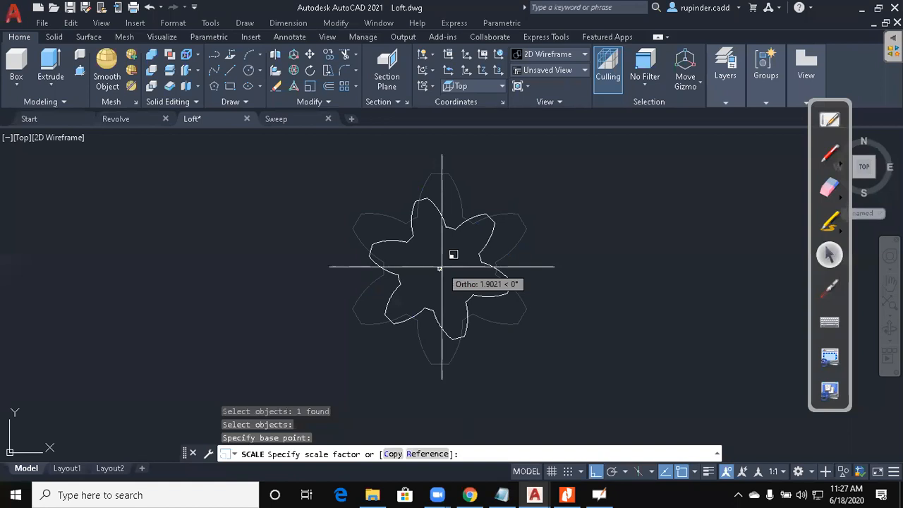
pyautogui.write('c')
pyautogui.press('Return')
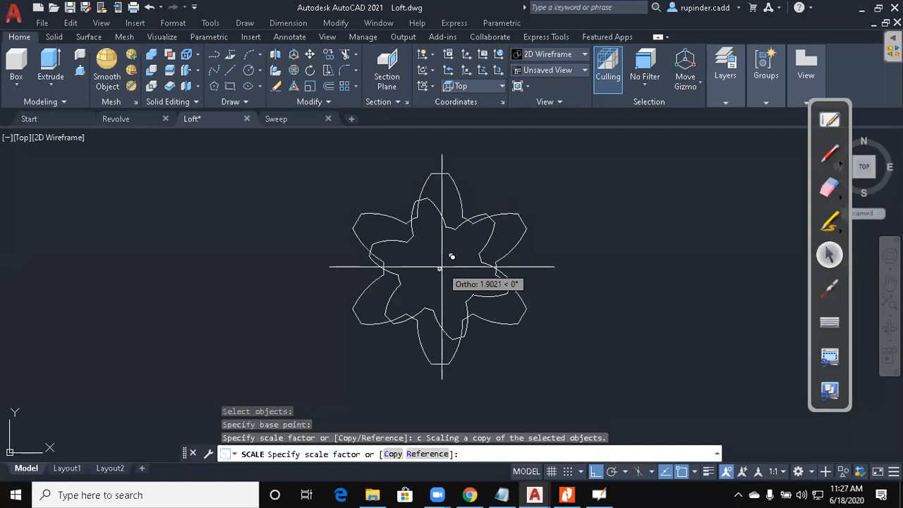
pyautogui.write('.5')
pyautogui.press('Return')
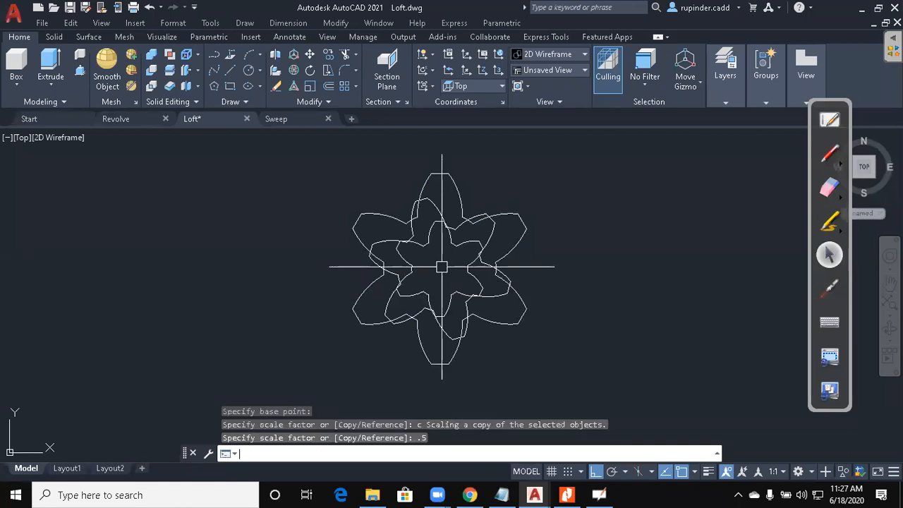
pyautogui.press('Escape')
# Rotate the half-size gear outline 30 degrees about the gear's centre.
pyautogui.scroll(4, 460, 255)
pyautogui.moveTo(461, 255); pyautogui.dragTo(484, 255, button='middle')
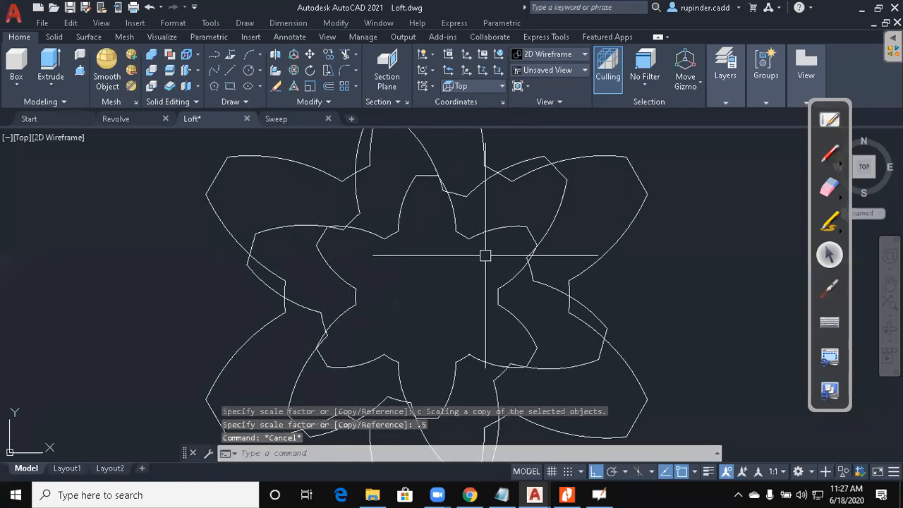
pyautogui.write('ro')
pyautogui.press('Return')
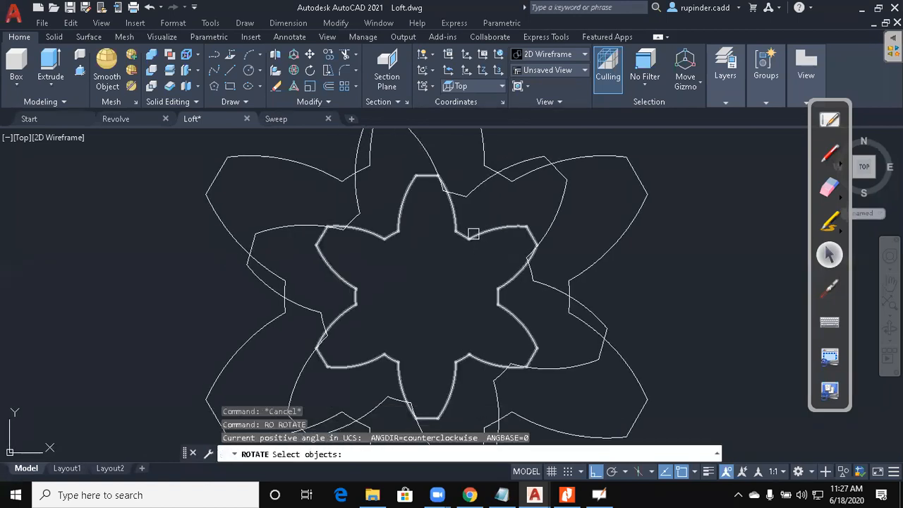
pyautogui.click(470, 232)
pyautogui.press('Return')
pyautogui.click(426, 291)
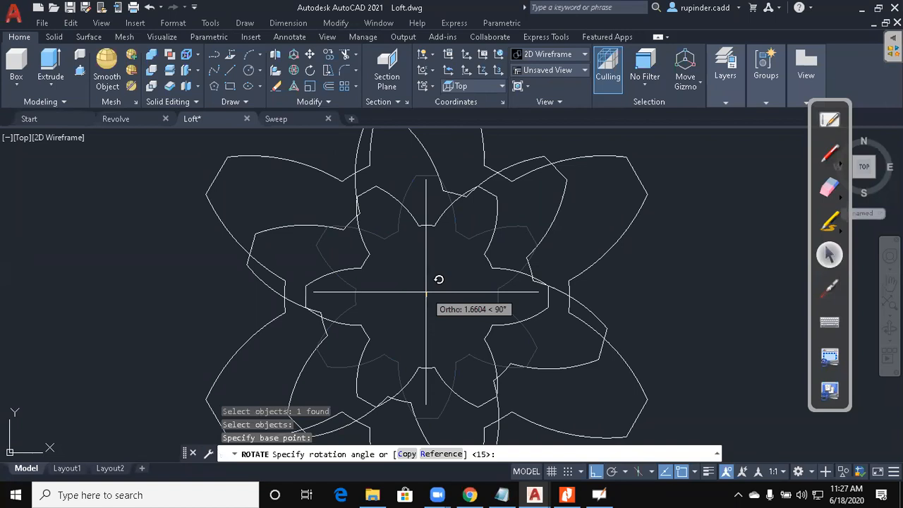
pyautogui.write('30')
pyautogui.press('Return')
pyautogui.press('Escape')
pyautogui.press('Escape')
pyautogui.scroll(-4, 465, 295)
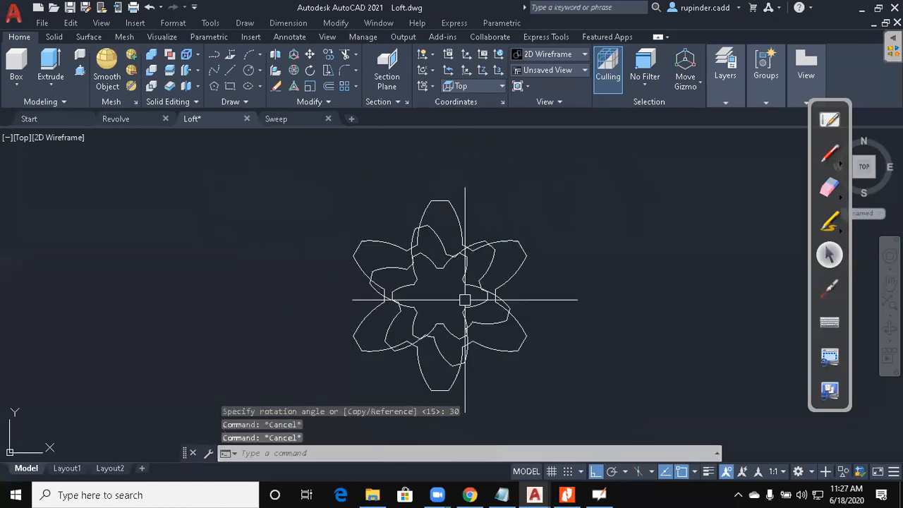
# Switch the three concentric gear outlines to the SW Isometric view.
pyautogui.press('Escape')
pyautogui.click(101, 23)
pyautogui.moveTo(141, 242)
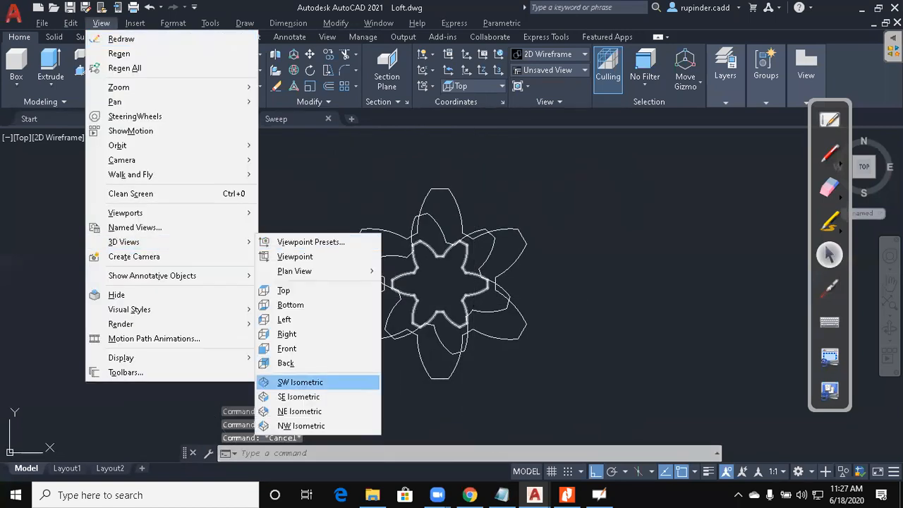
pyautogui.click(296, 379)
pyautogui.scroll(10, 506, 198)
pyautogui.moveTo(504, 182); pyautogui.dragTo(423, 280, button='middle')
pyautogui.press('Escape')
pyautogui.press('Escape')
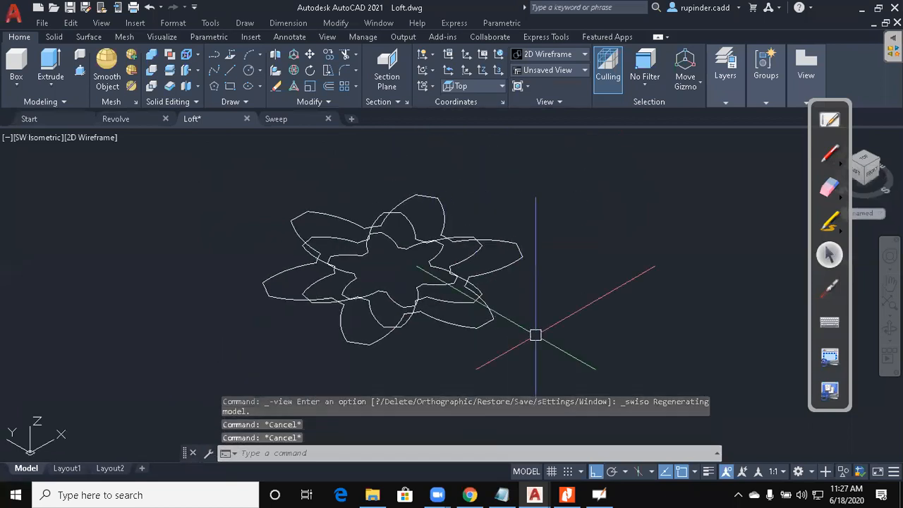
# Move the 75% gear outline 45 units straight up along the Z axis.
pyautogui.write('m')
pyautogui.press('Return')
pyautogui.click(488, 317)
pyautogui.press('Return')
pyautogui.click(614, 346)
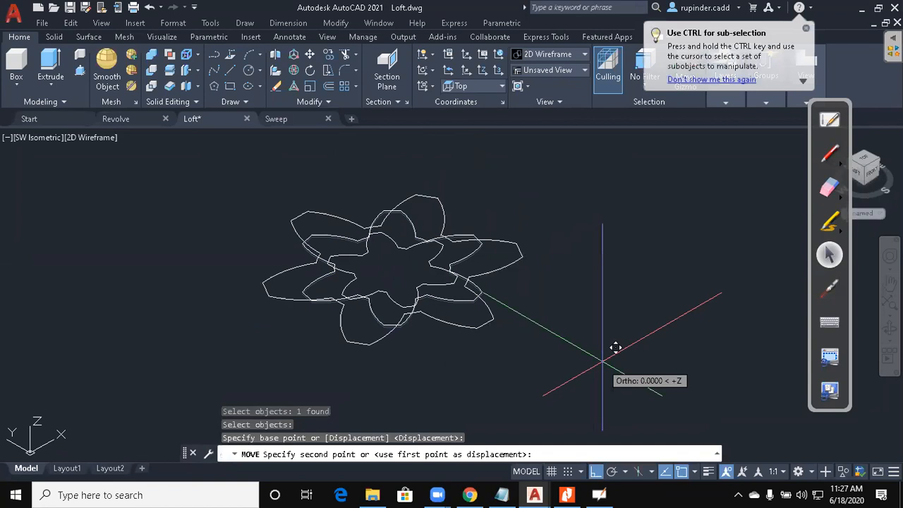
pyautogui.press('Return')
pyautogui.press('Escape')
# Move the smallest gear outline 95 units straight up along the Z axis.
pyautogui.press('Return')
pyautogui.click(450, 290)
pyautogui.press('Return')
pyautogui.click(658, 360)
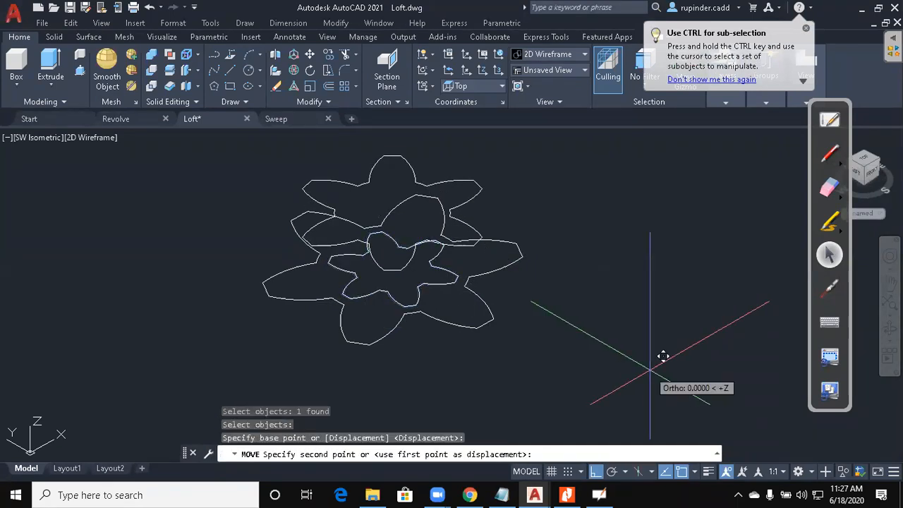
pyautogui.write('95')
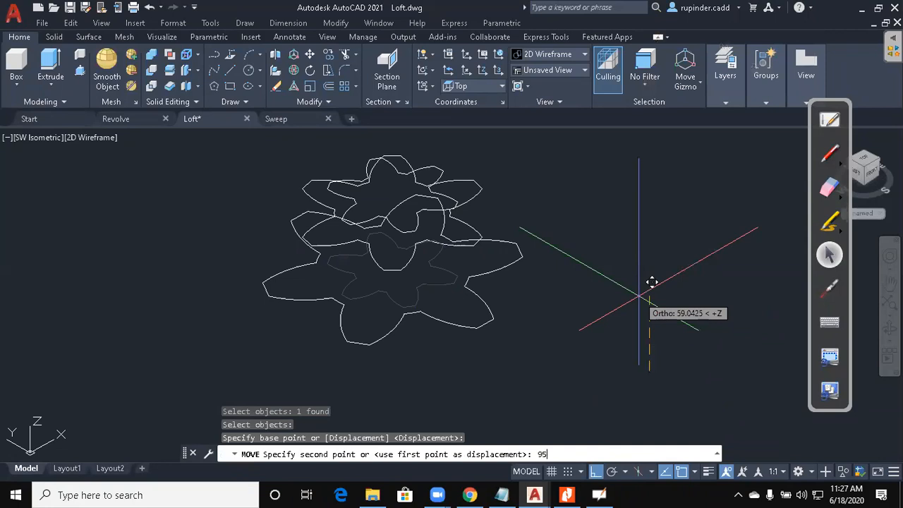
pyautogui.press('Return')
pyautogui.press('Escape')
pyautogui.press('Escape')
pyautogui.press('Escape')
# Check the stacked gear outlines in the Front and Top views, and return to the SW Isometric view.
pyautogui.hotkey('alt', 'v')
pyautogui.press('3')
pyautogui.press('f')
pyautogui.moveTo(590, 318); pyautogui.dragTo(237, 326, button='middle')
pyautogui.scroll(5, 550, 296)
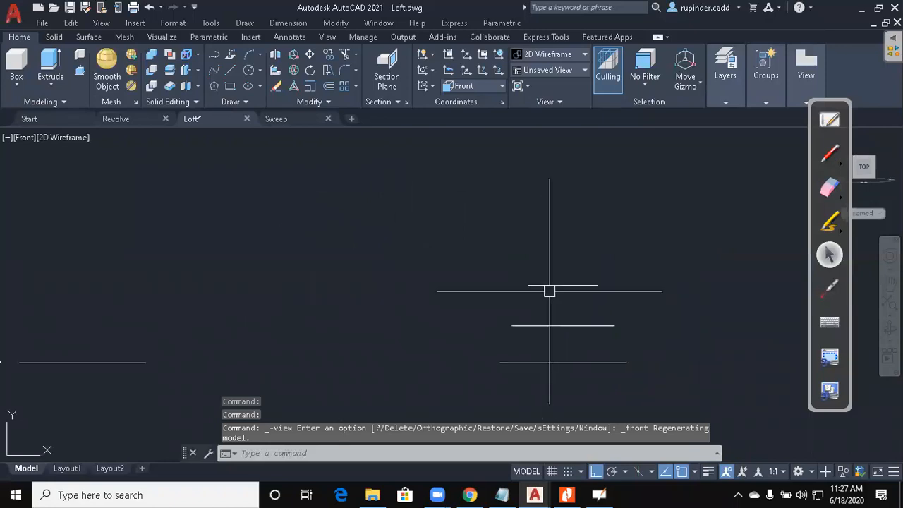
pyautogui.moveTo(697, 369); pyautogui.dragTo(647, 348, button='middle')
pyautogui.press('Escape')
pyautogui.hotkey('alt', 'v')
pyautogui.press('3')
pyautogui.press('t')
pyautogui.scroll(5, 555, 256)
pyautogui.press('Escape')
pyautogui.hotkey('alt', 'v')
pyautogui.press('3')
pyautogui.press('s')
pyautogui.press('Escape')
pyautogui.moveTo(513, 169); pyautogui.dragTo(563, 433, button='middle')
pyautogui.press('Escape')
pyautogui.press('Escape')
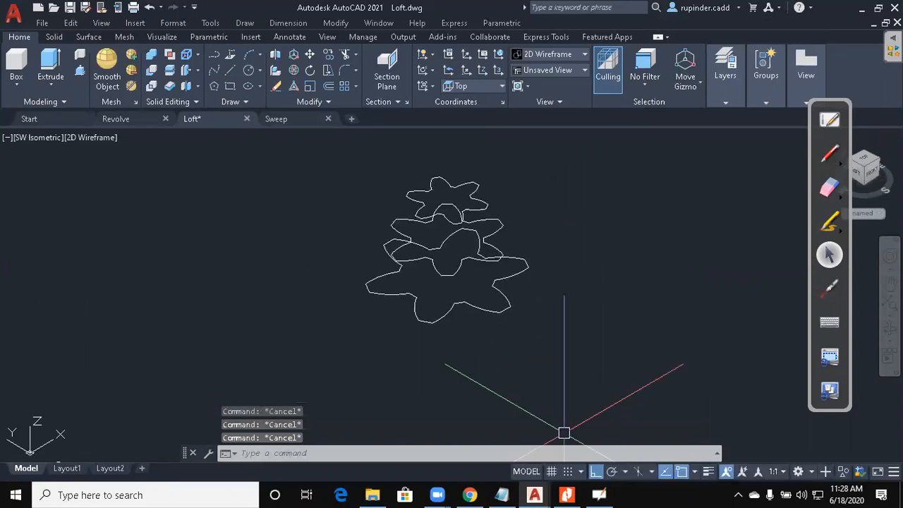
# Loft a solid through the three gear outlines from the largest to the smallest, using cross sections only.
pyautogui.write('lof')
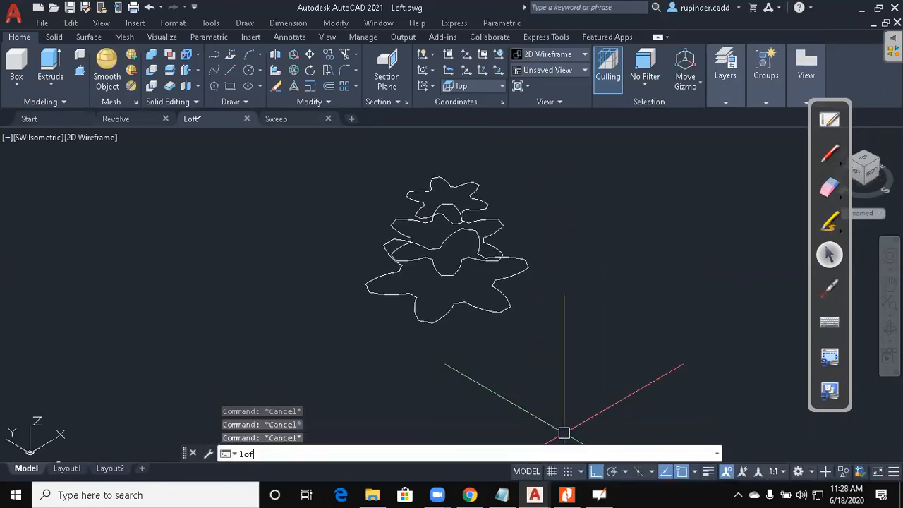
pyautogui.write('t')
pyautogui.press('Return')
pyautogui.scroll(3, 411, 294)
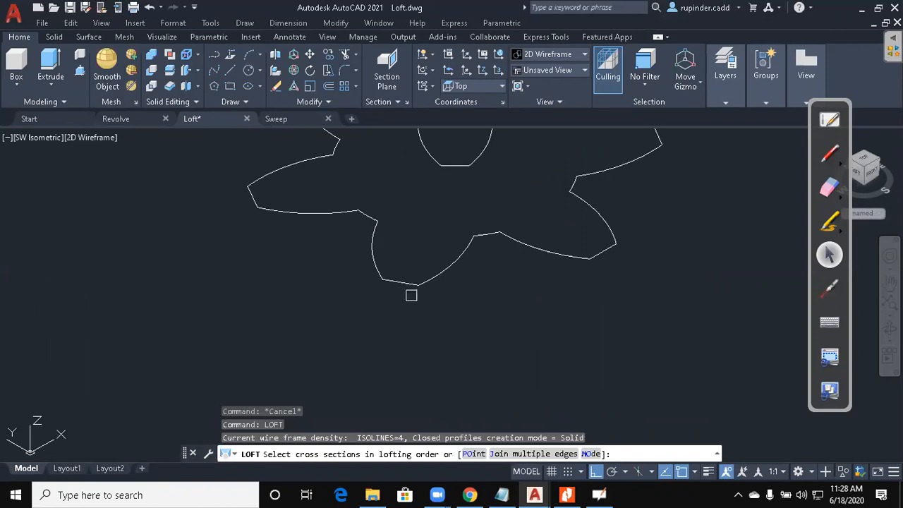
pyautogui.click(392, 282)
pyautogui.scroll(-1, 427, 319)
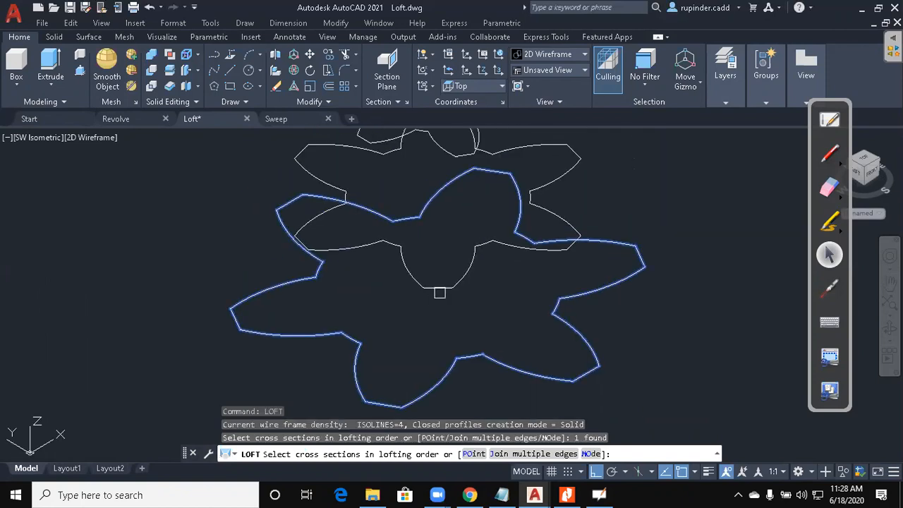
pyautogui.click(440, 293)
pyautogui.moveTo(439, 293); pyautogui.dragTo(439, 379, button='middle')
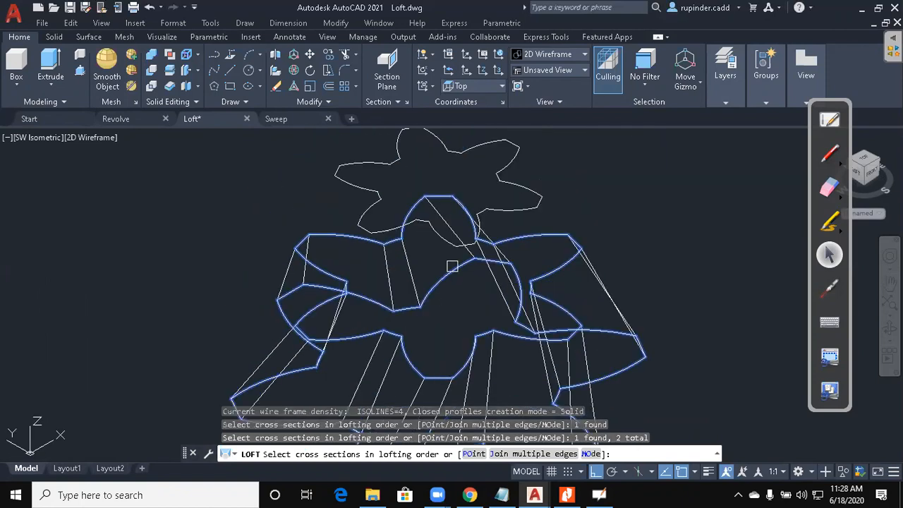
pyautogui.scroll(4, 451, 266)
pyautogui.click(502, 207)
pyautogui.press('Return')
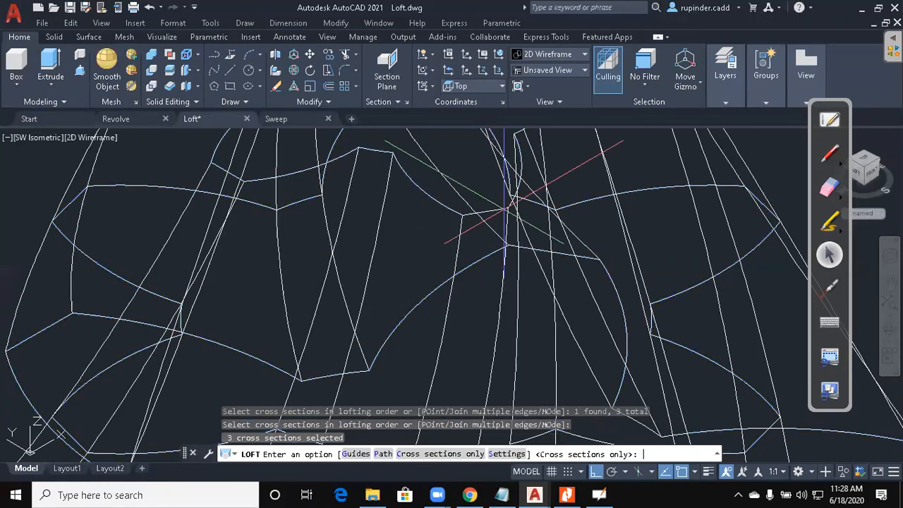
pyautogui.press('Return')
pyautogui.scroll(-2, 452, 283)
pyautogui.press('Escape')
pyautogui.press('Escape')
pyautogui.press('Escape')
# Set the visual style to Conceptual to display the lofted gear head shaded.
pyautogui.write('vs')
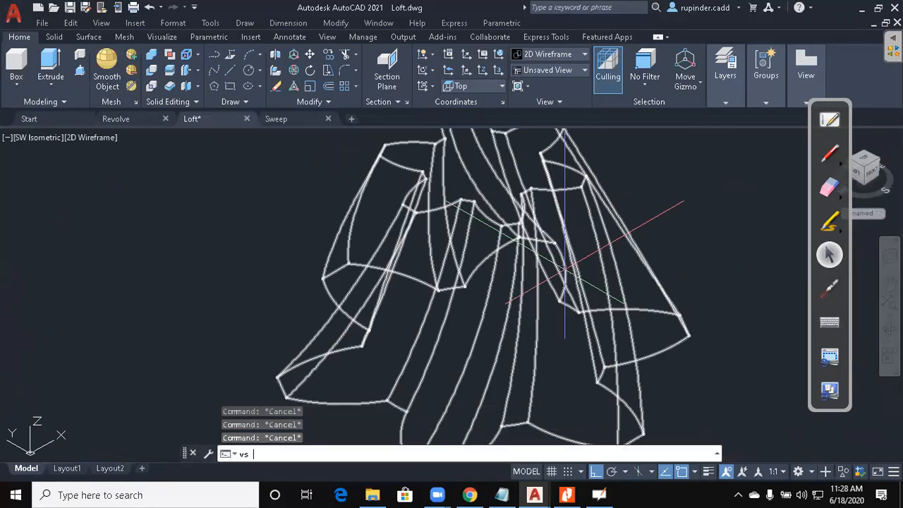
pyautogui.press('Return')
pyautogui.write('c')
pyautogui.press('Return')
pyautogui.scroll(-3, 596, 305)
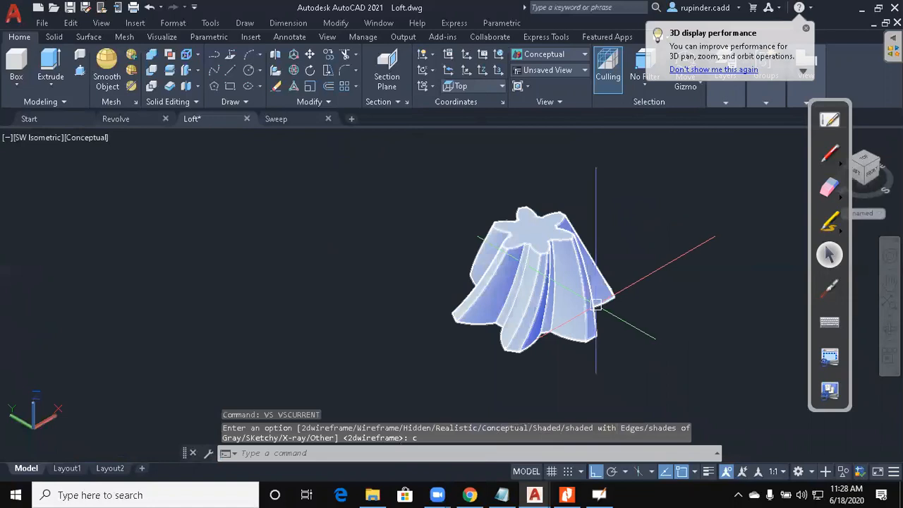
pyautogui.moveTo(596, 304); pyautogui.dragTo(590, 264, button='middle')
pyautogui.scroll(2, 589, 264)
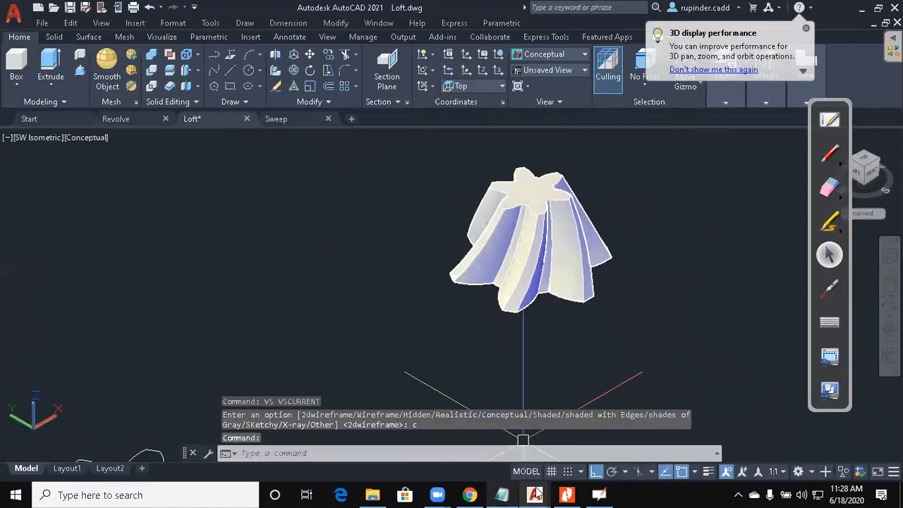
# Review the helical gear drawing in the Assignment 10 PDF and return to AutoCAD to find the half-shaft profile.
pyautogui.click(566, 495)
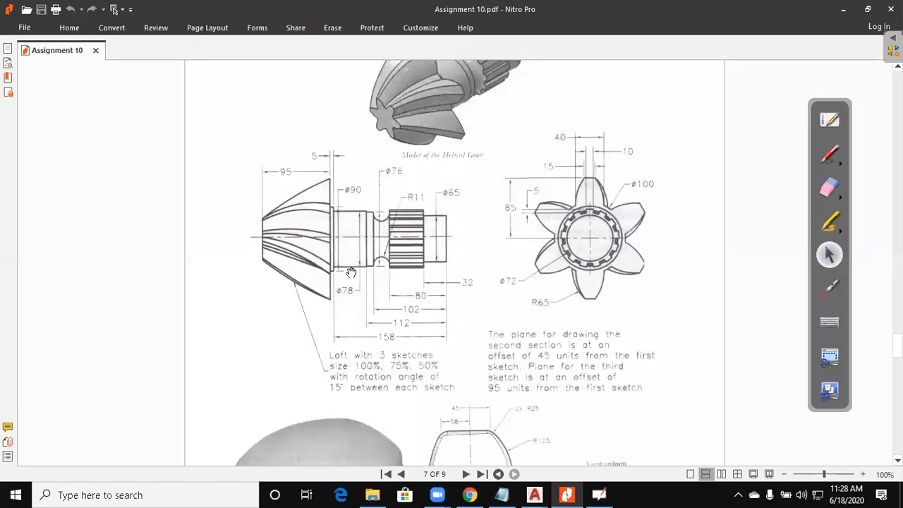
pyautogui.click(843, 10)
pyautogui.scroll(-4, 365, 290)
pyautogui.scroll(-3, 492, 260)
pyautogui.moveTo(492, 260); pyautogui.dragTo(639, 173, button='middle')
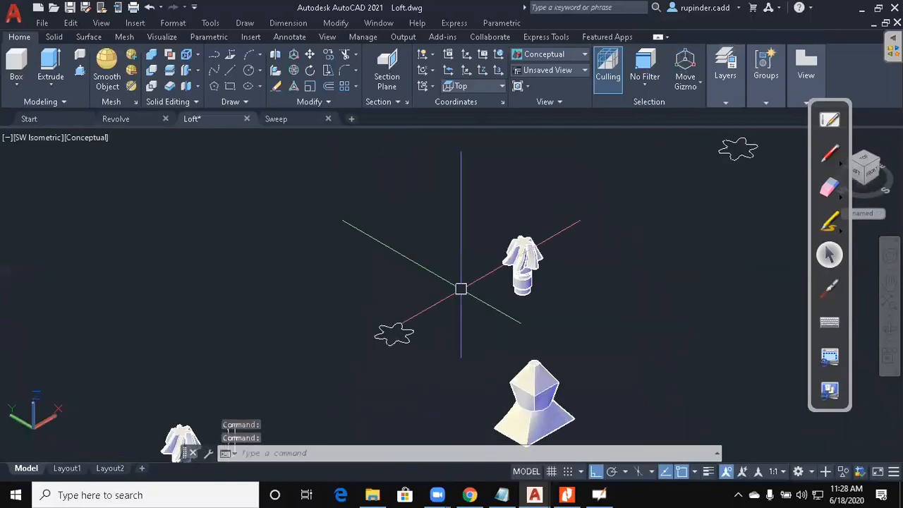
pyautogui.moveTo(461, 289); pyautogui.dragTo(561, 169, button='middle')
pyautogui.scroll(3, 367, 304)
pyautogui.scroll(3, 364, 241)
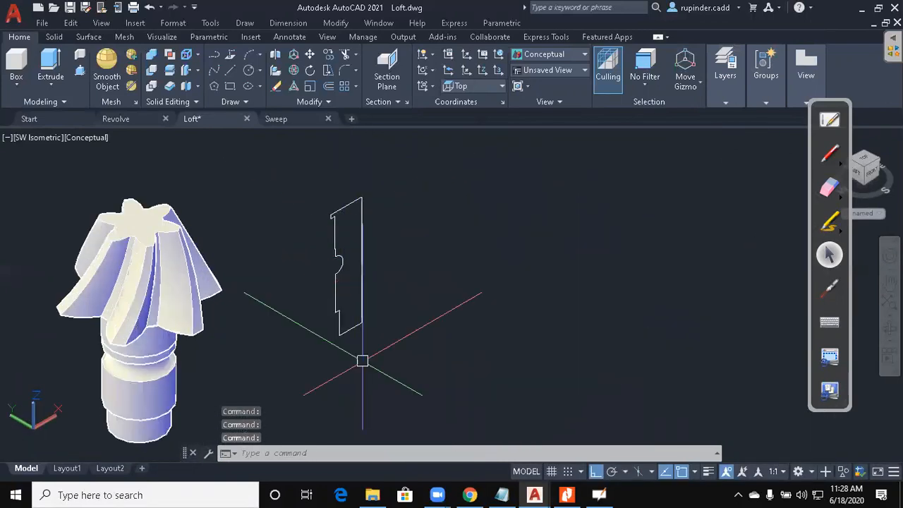
pyautogui.scroll(2, 417, 296)
pyautogui.press('Escape')
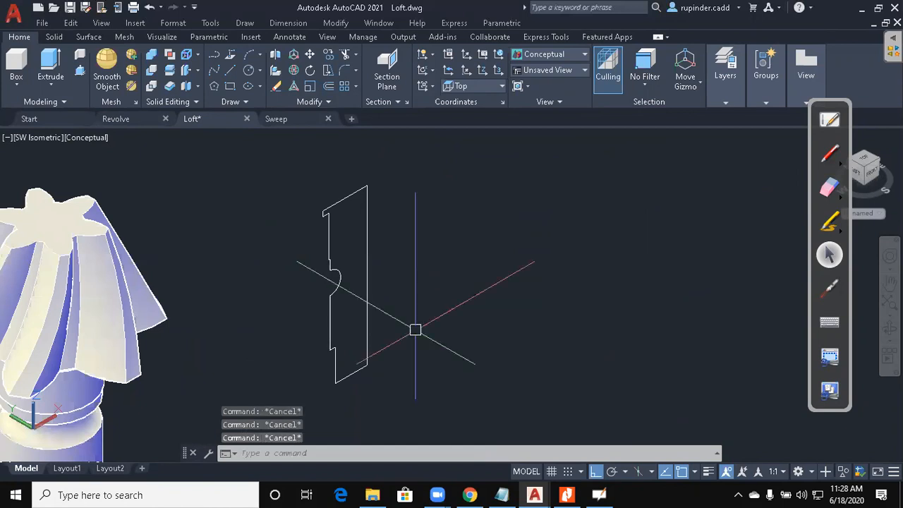
pyautogui.write('c')
pyautogui.press('Return')
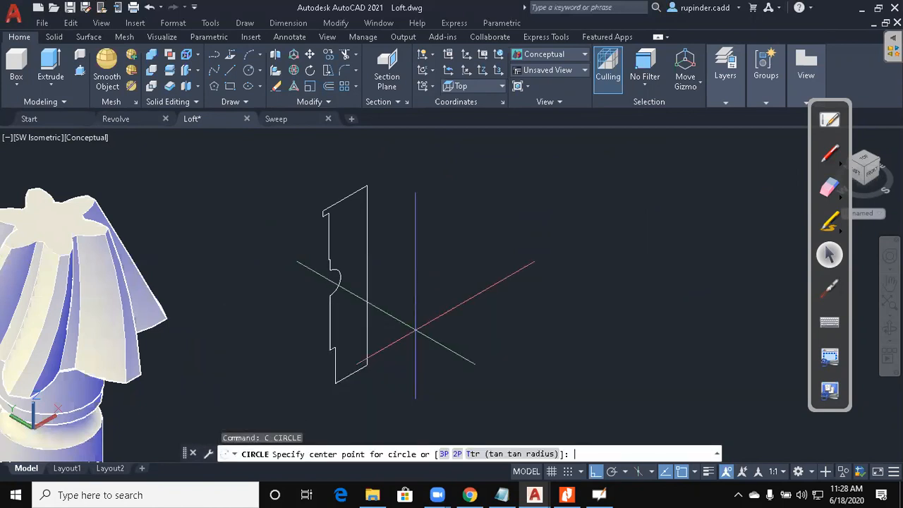
pyautogui.press('Escape')
# Copy the closed half-shaft profile to the empty area between the flat gear outline and the finished helical gear.
pyautogui.press('Return')
pyautogui.click(369, 393)
pyautogui.click(311, 327)
pyautogui.press('Return')
pyautogui.click(367, 274)
pyautogui.scroll(-4, 370, 241)
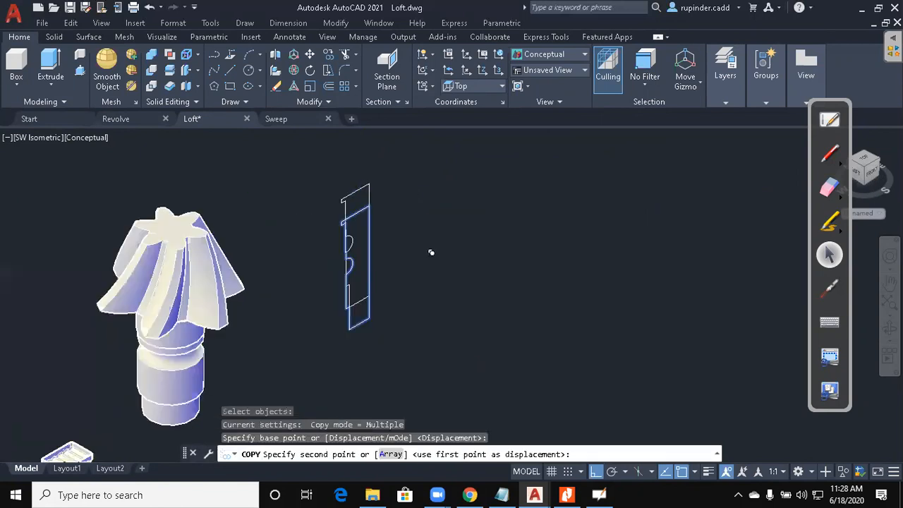
pyautogui.moveTo(583, 242); pyautogui.dragTo(223, 370, button='middle')
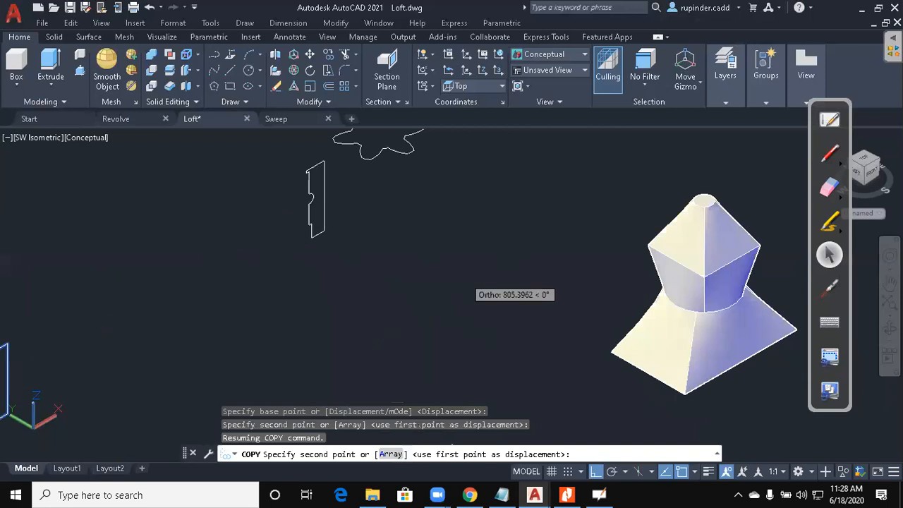
pyautogui.moveTo(462, 272); pyautogui.dragTo(303, 392, button='middle')
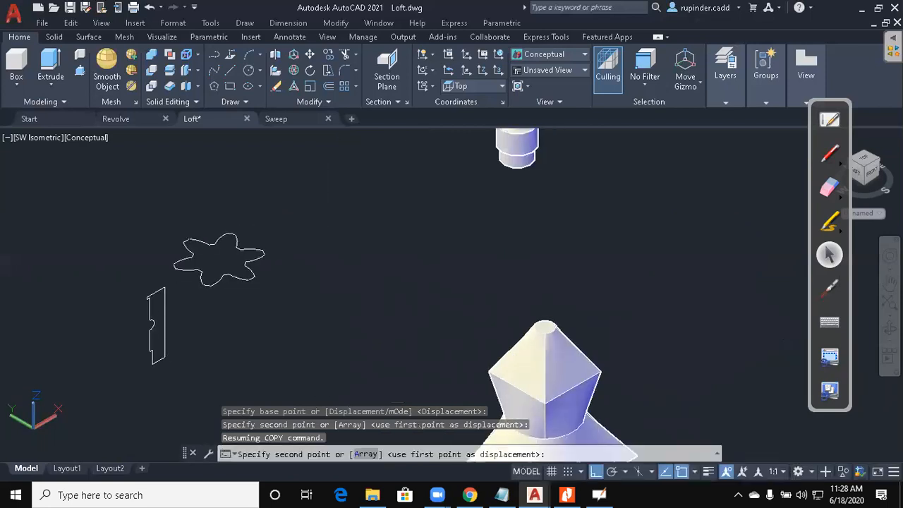
pyautogui.click(519, 230)
pyautogui.press('Escape')
pyautogui.press('Escape')
# Revolve the copied half-shaft profile a full 360 degrees about its long straight vertical edge.
pyautogui.moveTo(395, 228); pyautogui.dragTo(403, 302, button='middle')
pyautogui.write('rev')
pyautogui.press('Return')
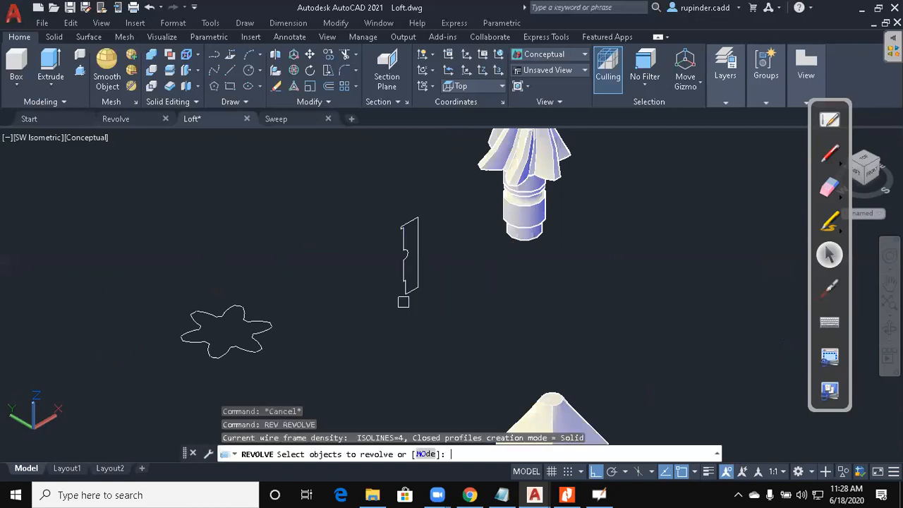
pyautogui.scroll(2, 403, 302)
pyautogui.click(414, 289)
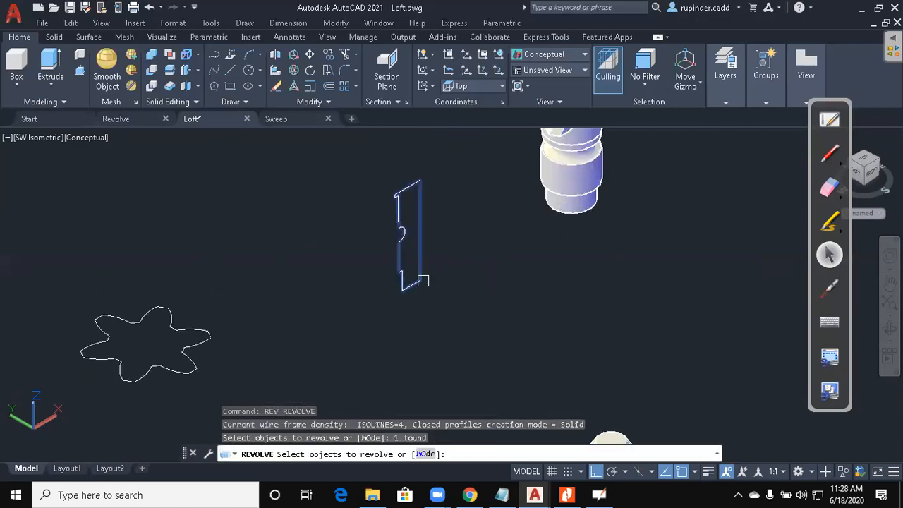
pyautogui.press('Return')
pyautogui.click(420, 281)
pyautogui.click(419, 359)
pyautogui.press('Return')
pyautogui.press('Escape')
pyautogui.press('Escape')
# Set the visual style to 2D Wireframe to show the revolved shaft and gear models as line work.
pyautogui.write('v')
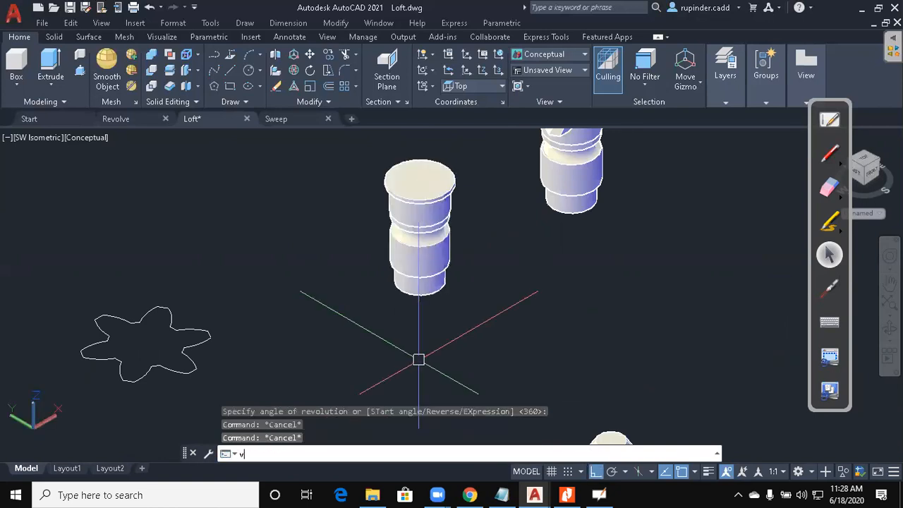
pyautogui.write('s')
pyautogui.press('Return')
pyautogui.write('2')
pyautogui.press('Return')
pyautogui.press('Escape')
pyautogui.moveTo(419, 358); pyautogui.dragTo(386, 401, button='middle')
pyautogui.scroll(-5, 494, 317)
pyautogui.moveTo(526, 325); pyautogui.dragTo(374, 335, button='middle')
pyautogui.scroll(-5, 402, 317)
pyautogui.scroll(5, 352, 323)
pyautogui.press('Escape')
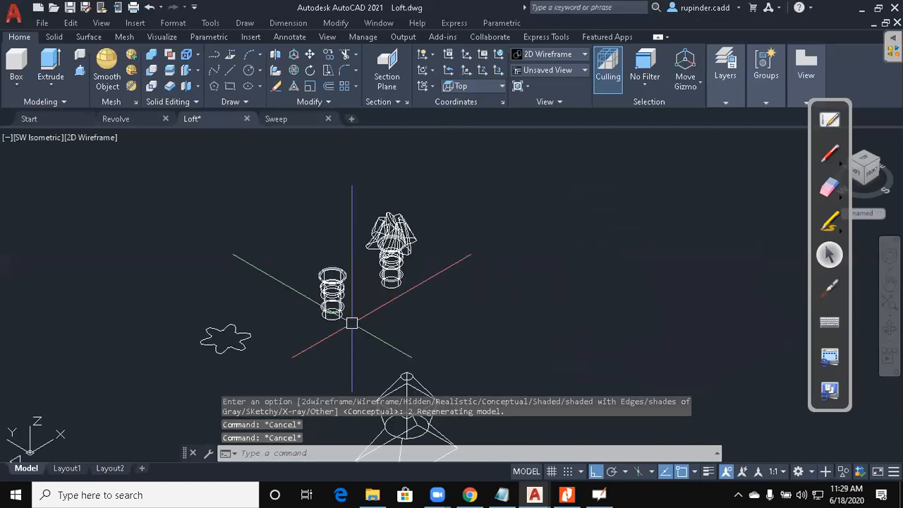
pyautogui.write('m')
pyautogui.press('Return')
pyautogui.click(331, 281)
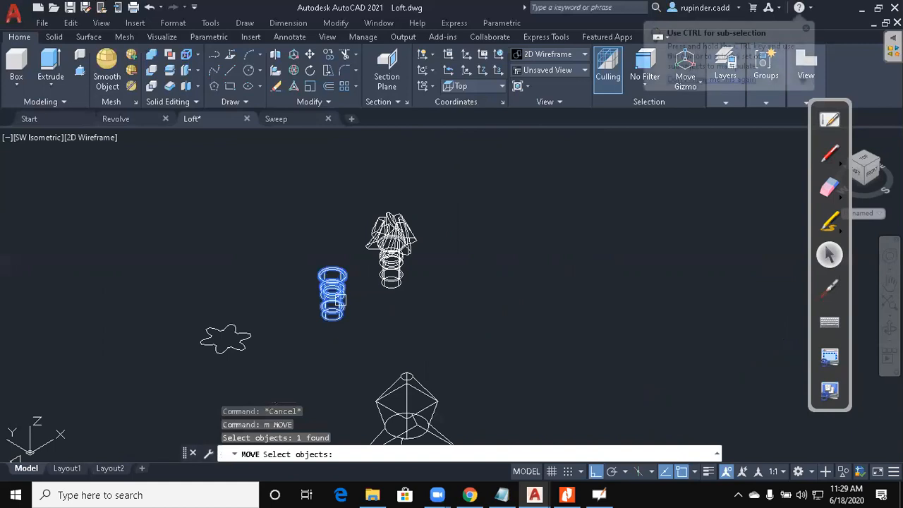
pyautogui.press('Return')
pyautogui.click(334, 311)
pyautogui.scroll(-3, 496, 274)
pyautogui.moveTo(521, 273); pyautogui.dragTo(493, 300, button='middle')
pyautogui.scroll(5, 522, 332)
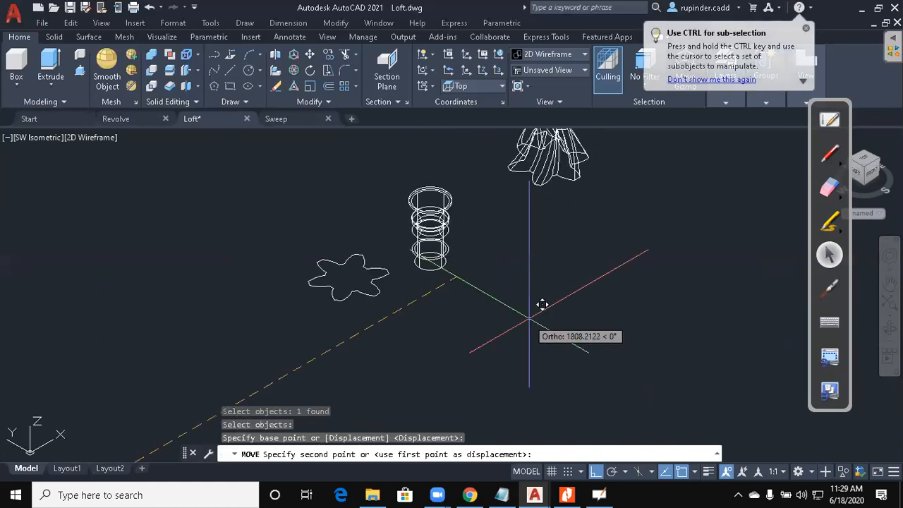
pyautogui.press('Escape')
pyautogui.scroll(-6, 475, 357)
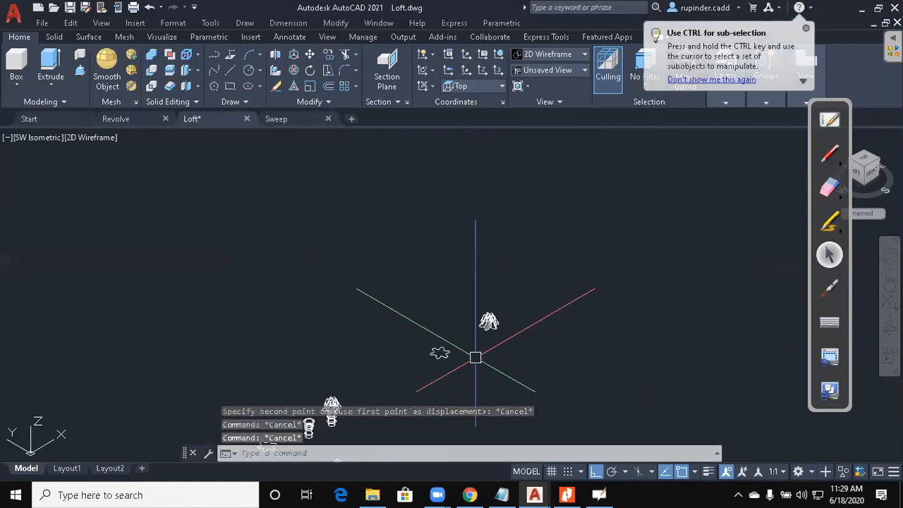
# Move the revolved shaft by its top flange centre to the underside centre of the lofted gear head.
pyautogui.write('m')
pyautogui.press('Return')
pyautogui.moveTo(381, 358); pyautogui.dragTo(453, 216, button='middle')
pyautogui.scroll(8, 371, 277)
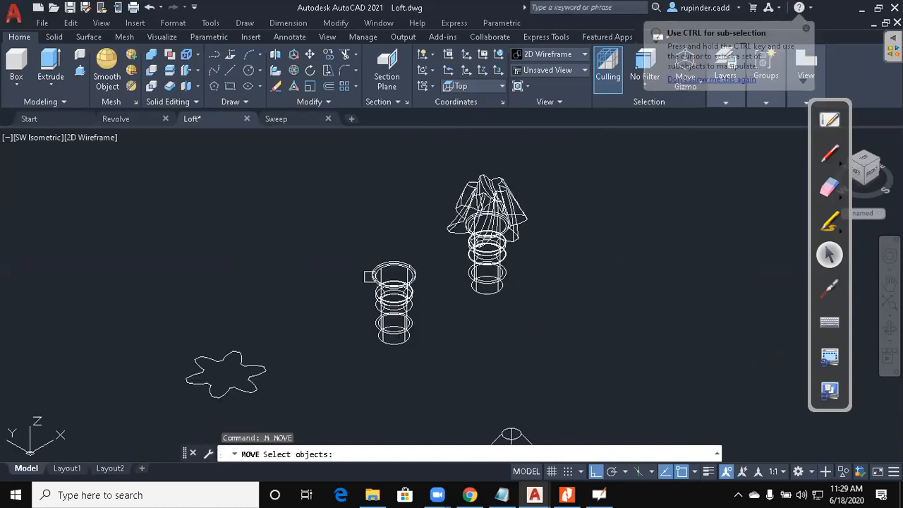
pyautogui.click(386, 267)
pyautogui.click(365, 252)
pyautogui.scroll(8, 450, 223)
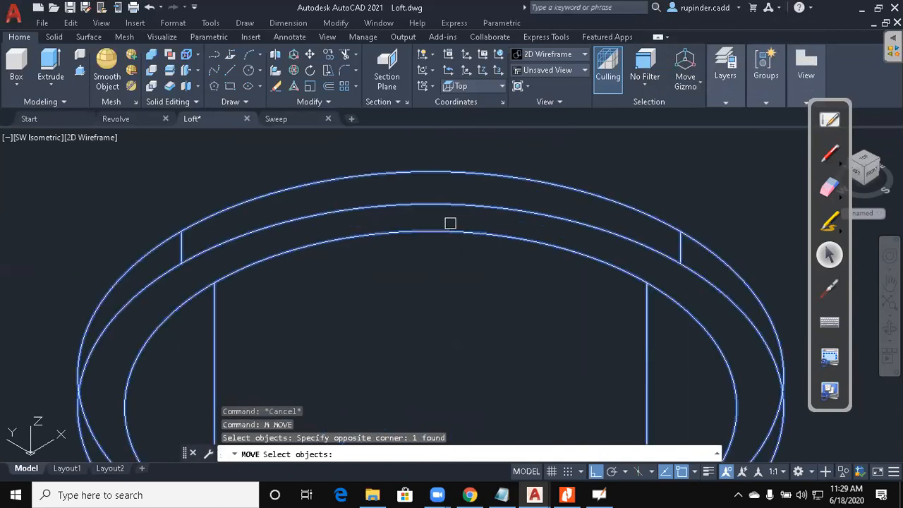
pyautogui.press('Return')
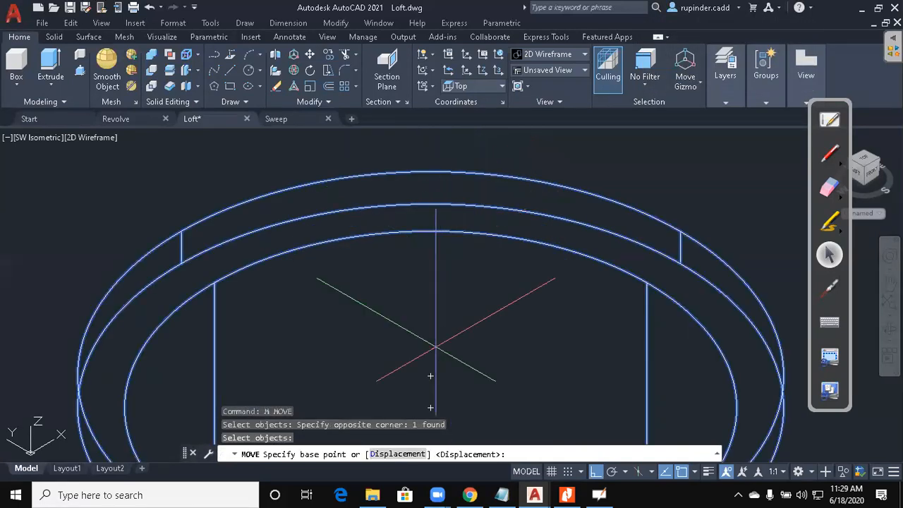
pyautogui.click(431, 407)
pyautogui.scroll(-10, 431, 395)
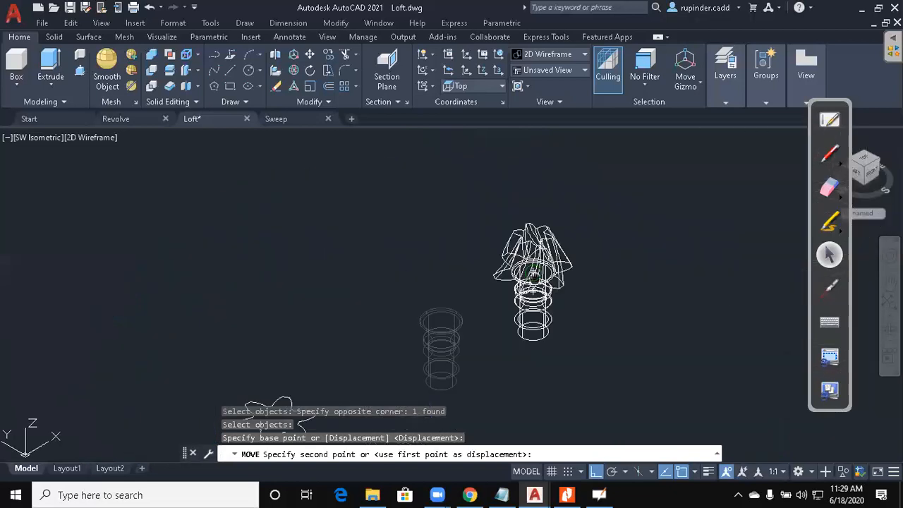
pyautogui.moveTo(490, 238); pyautogui.dragTo(189, 418, button='middle')
pyautogui.scroll(6, 528, 298)
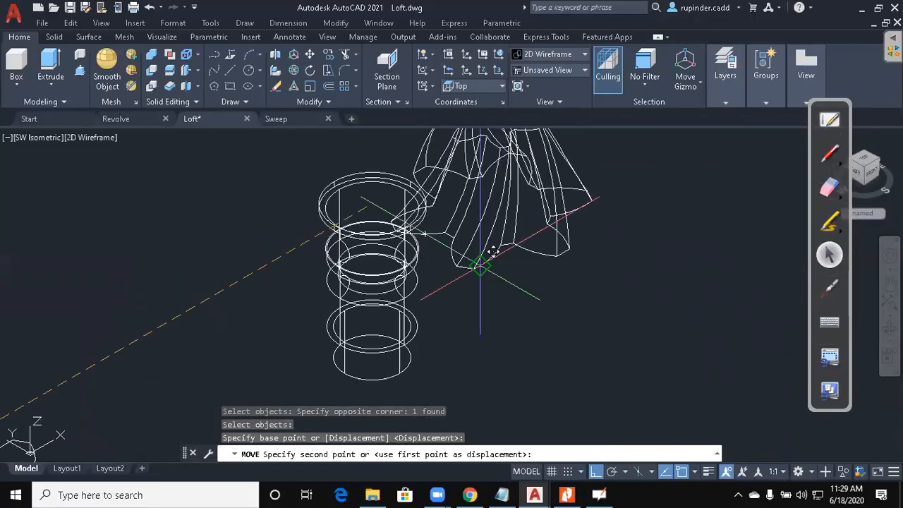
pyautogui.moveTo(494, 250); pyautogui.dragTo(464, 358, button='middle')
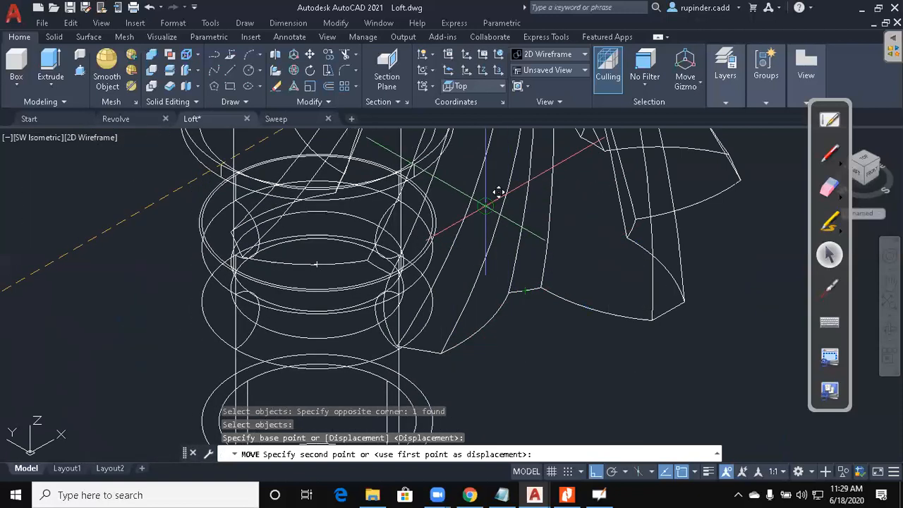
pyautogui.click(498, 192)
pyautogui.scroll(-4, 485, 209)
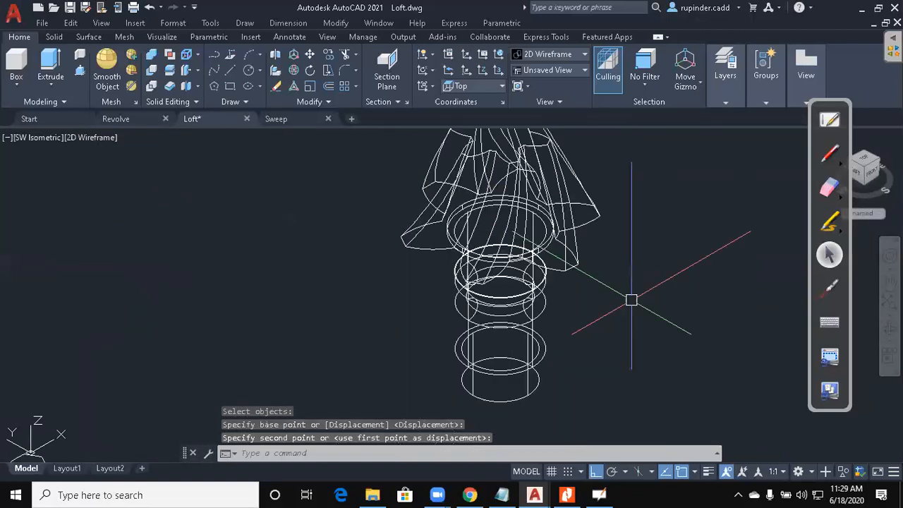
pyautogui.press('Escape')
pyautogui.press('Escape')
pyautogui.press('Escape')
# Check the shaft's alignment with the gear head in the Front and Top views and return to SW Isometric.
pyautogui.hotkey('alt', 'v')
pyautogui.press('3')
pyautogui.press('f')
pyautogui.scroll(5, 409, 317)
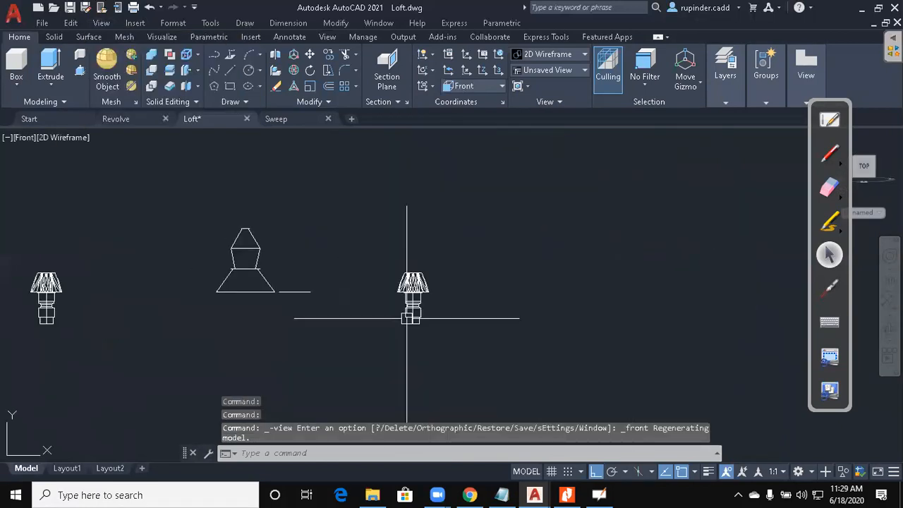
pyautogui.hotkey('alt', 'v')
pyautogui.press('3')
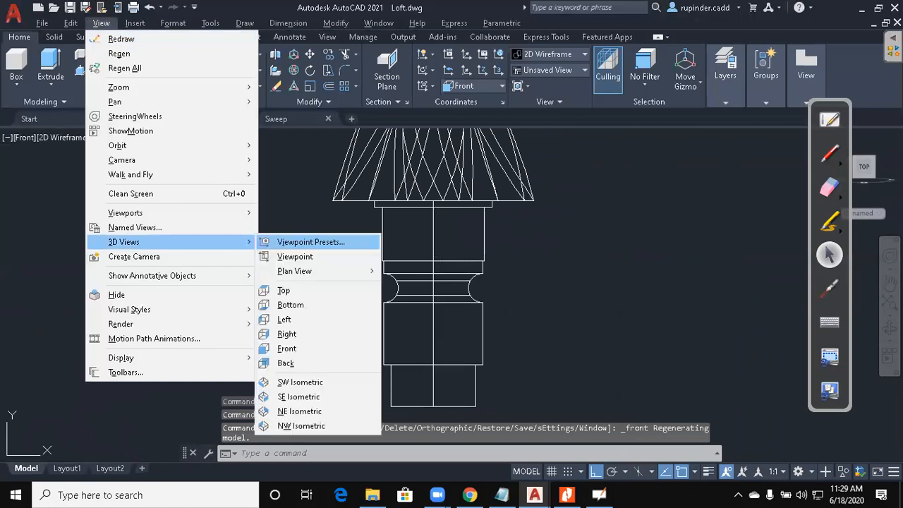
pyautogui.press('t')
pyautogui.moveTo(611, 283); pyautogui.dragTo(605, 386, button='middle')
pyautogui.scroll(12, 484, 252)
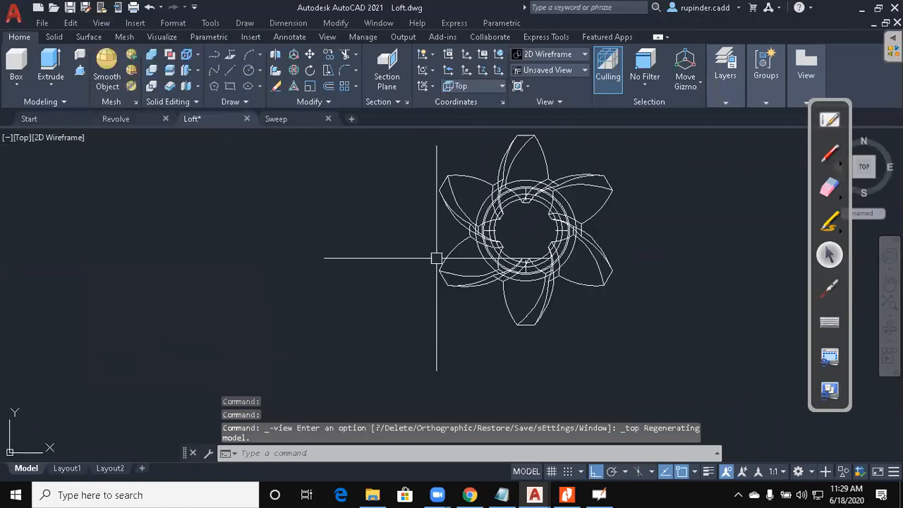
pyautogui.scroll(-5, 484, 296)
pyautogui.hotkey('alt', 'v')
pyautogui.press('3')
pyautogui.press('s')
pyautogui.scroll(5, 520, 164)
pyautogui.moveTo(520, 163); pyautogui.dragTo(487, 317, button='middle')
pyautogui.press('Escape')
pyautogui.press('Escape')
pyautogui.press('Escape')
pyautogui.moveTo(509, 355); pyautogui.dragTo(523, 319, button='middle')
pyautogui.write('un')
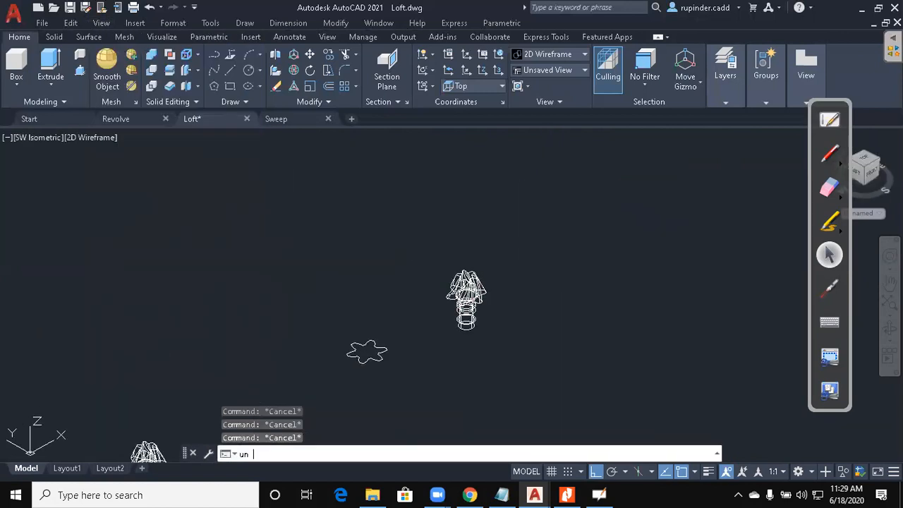
pyautogui.press('Escape')
pyautogui.press('Escape')
pyautogui.press('Escape')
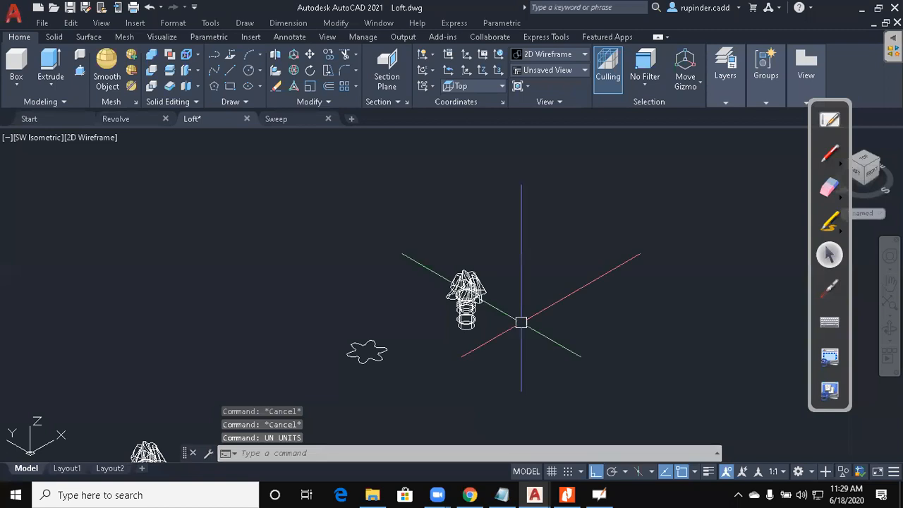
# Union the lofted gear head and the revolved shaft into one solid.
pyautogui.write('uni')
pyautogui.press('Return')
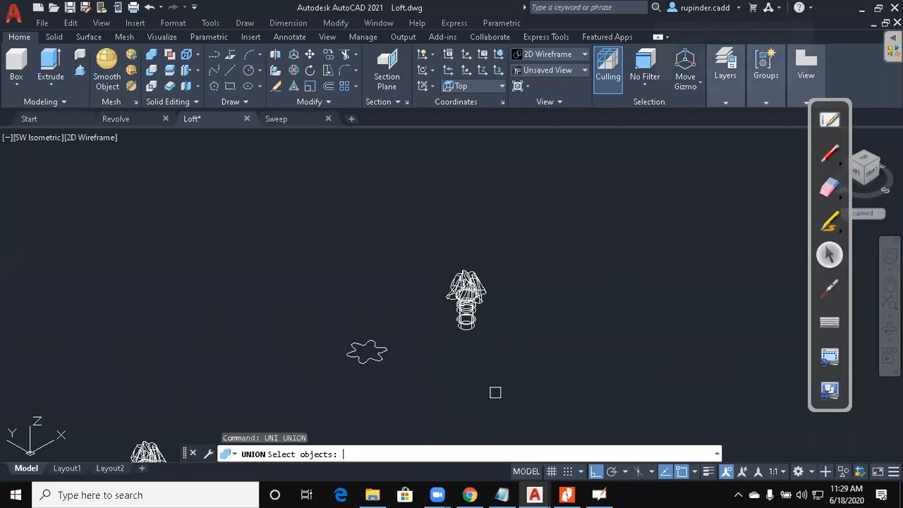
pyautogui.click(496, 337)
pyautogui.click(450, 264)
pyautogui.press('Escape')
pyautogui.press('Escape')
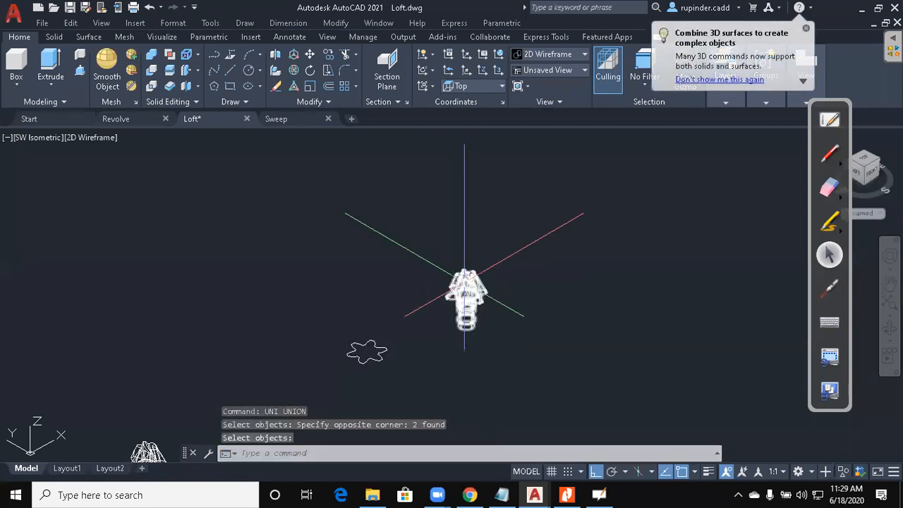
# Set the visual style to Conceptual and inspect the joined helical gear from several angles.
pyautogui.write('vs')
pyautogui.press('Return')
pyautogui.write('c')
pyautogui.press('Return')
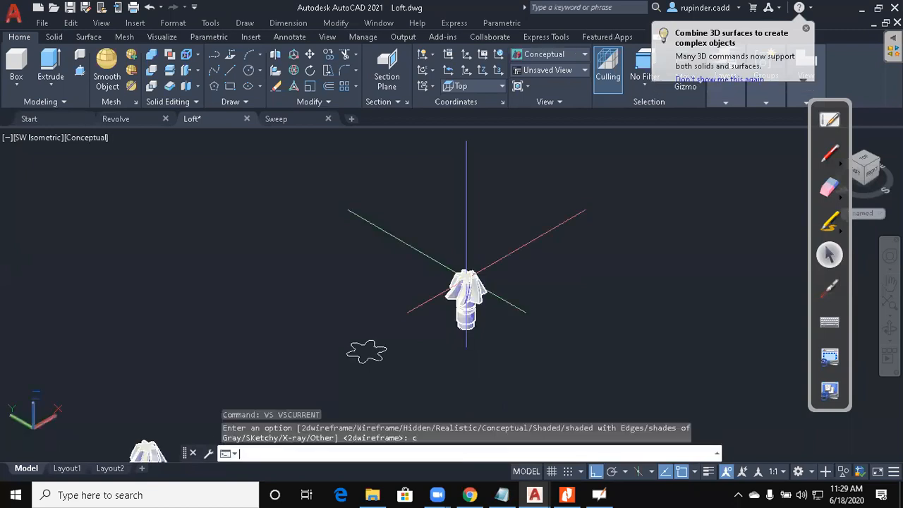
pyautogui.scroll(8, 449, 309)
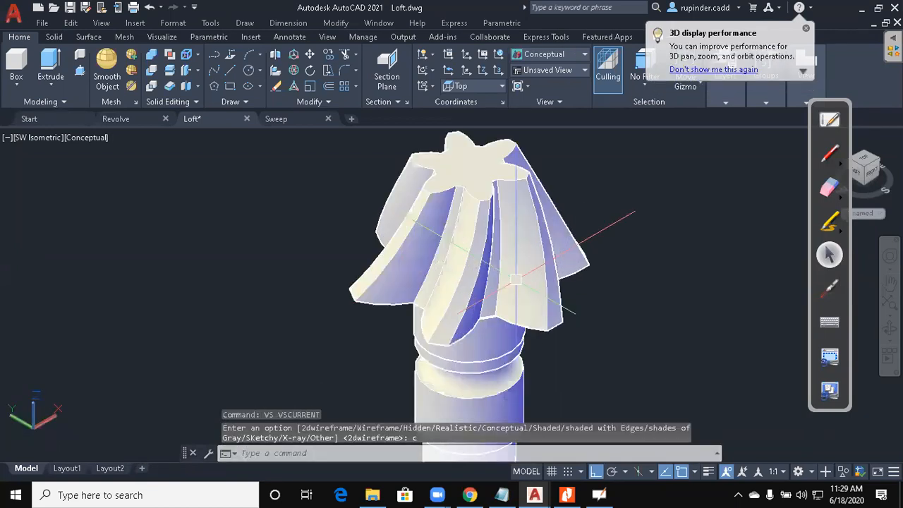
pyautogui.keyDown('shift'); pyautogui.moveTo(461, 301); pyautogui.dragTo(414, 313, button='middle'); pyautogui.keyUp('shift')
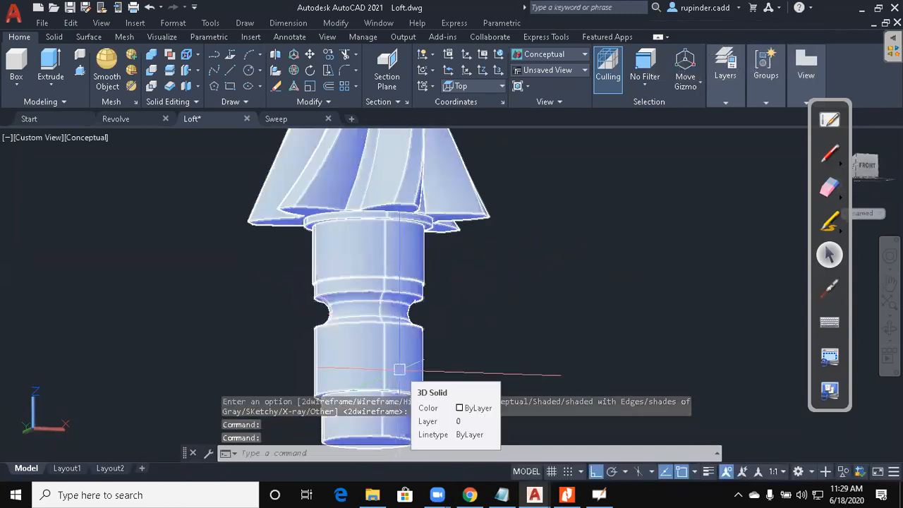
pyautogui.scroll(-4, 431, 384)
pyautogui.press('Escape')
pyautogui.keyDown('shift'); pyautogui.moveTo(450, 314); pyautogui.dragTo(459, 339, button='middle'); pyautogui.keyUp('shift')
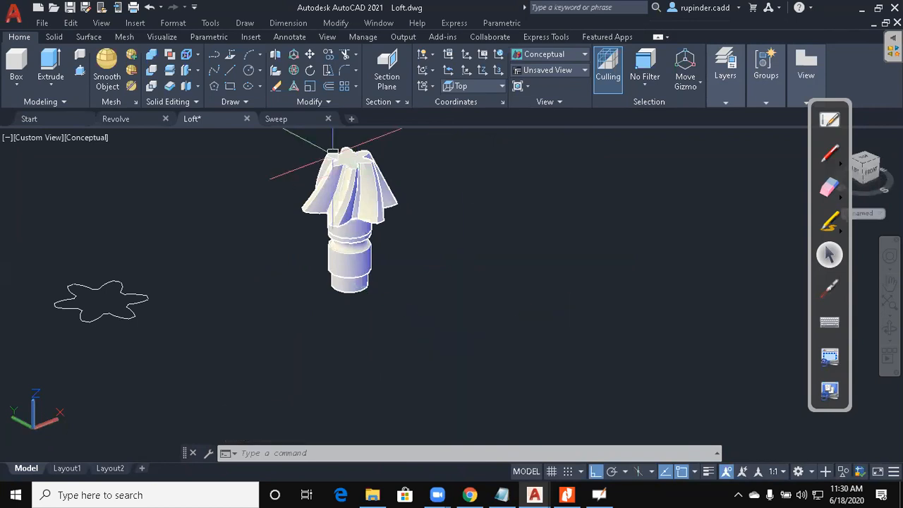
# Switch to the Sweep drawing and look over the flanged pipe elbow and the flat flange profile.
pyautogui.click(276, 119)
pyautogui.scroll(-3, 490, 281)
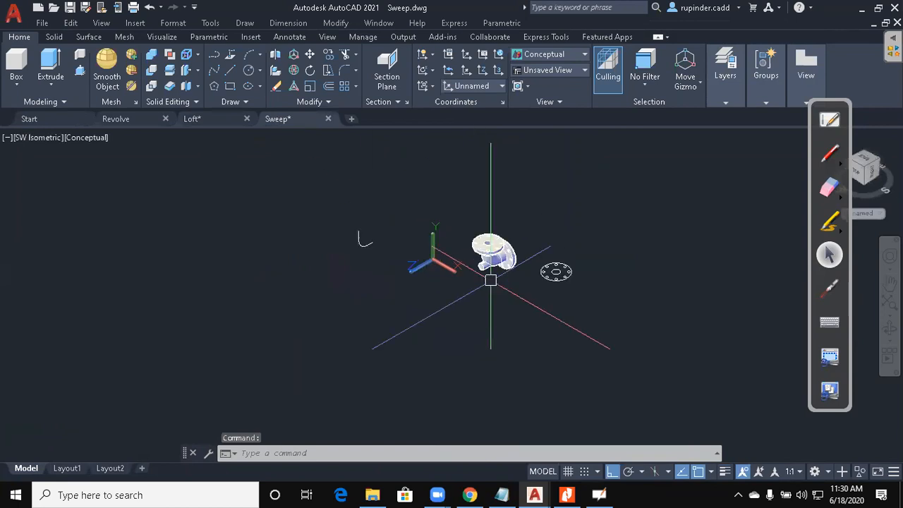
pyautogui.scroll(3, 395, 290)
pyautogui.moveTo(395, 289); pyautogui.dragTo(358, 318, button='middle')
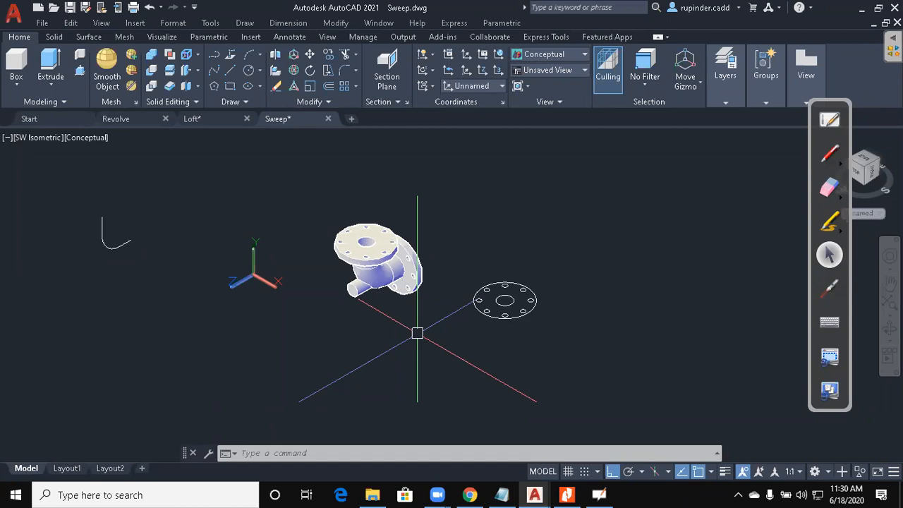
pyautogui.moveTo(564, 296); pyautogui.dragTo(412, 329, button='middle')
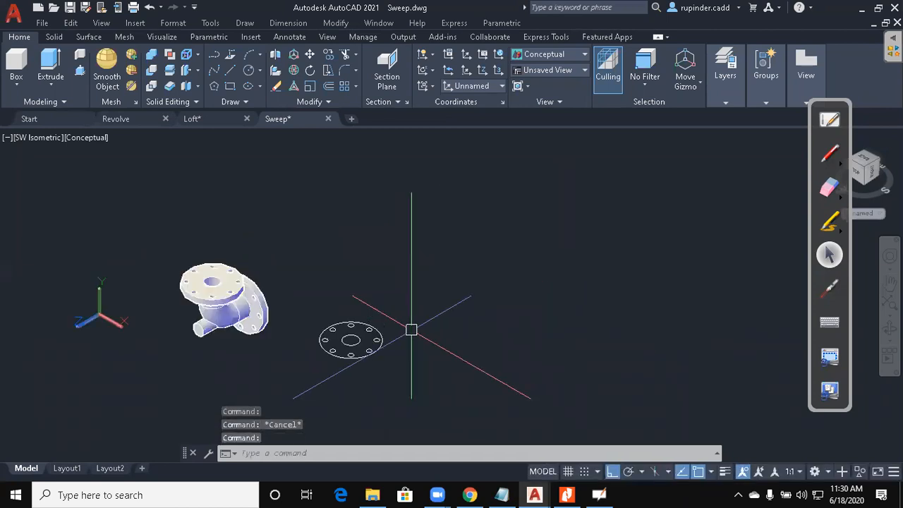
# Save and close the Revolve drawing, and close the Loft drawing with its changes saved.
pyautogui.hotkey('ctrl', 'Tab')
pyautogui.hotkey('ctrl', 'Tab')
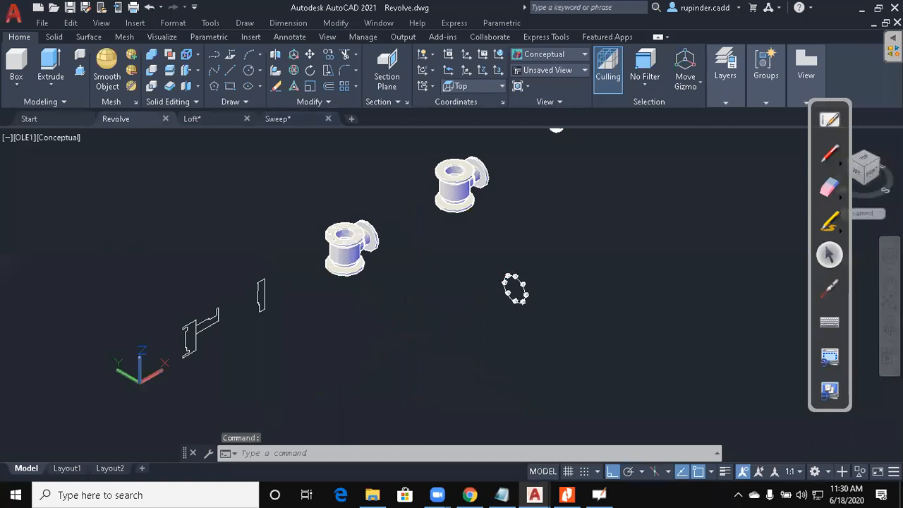
pyautogui.hotkey('ctrl', 's')
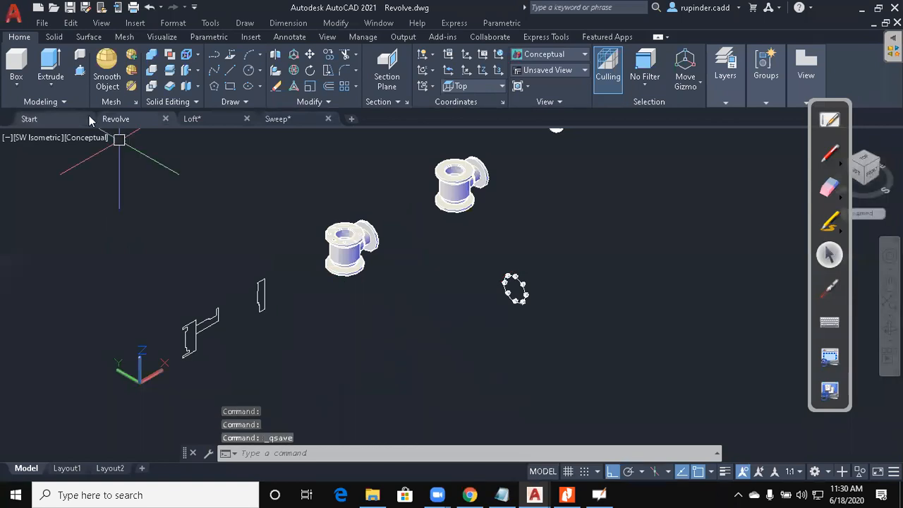
pyautogui.click(167, 119)
pyautogui.click(167, 119)
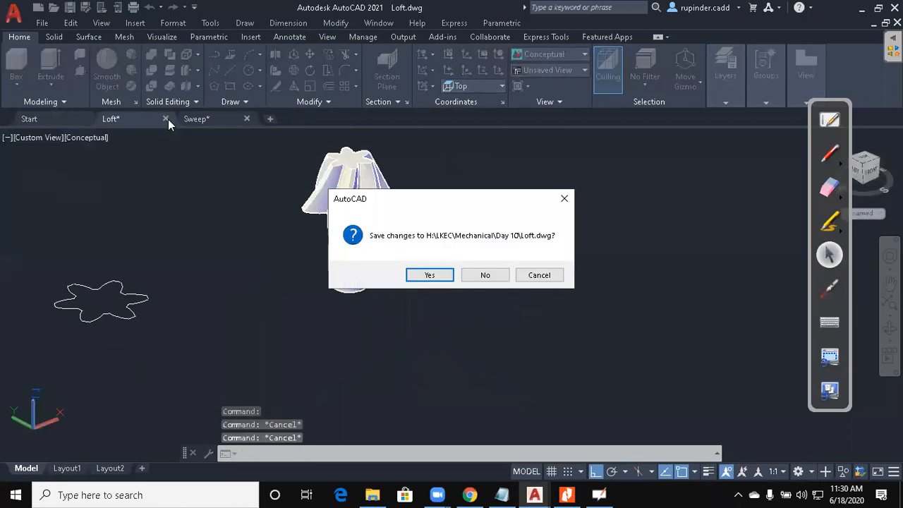
pyautogui.click(430, 276)
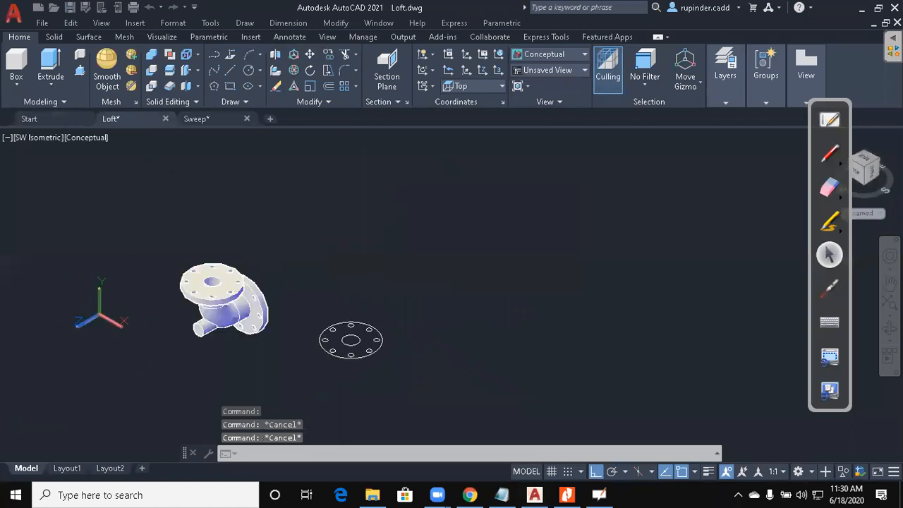
# Reset the UCS to World in the Sweep drawing.
pyautogui.moveTo(468, 298); pyautogui.dragTo(324, 314, button='middle')
pyautogui.moveTo(430, 313); pyautogui.dragTo(401, 323, button='middle')
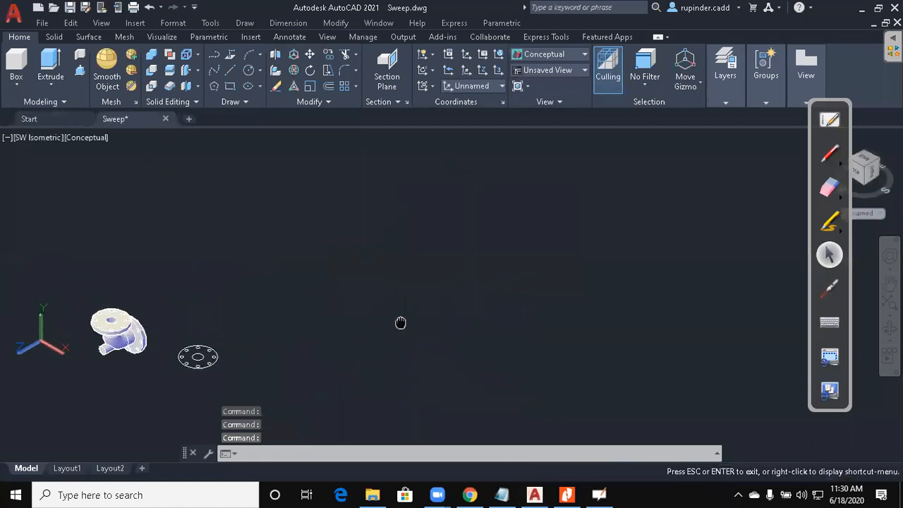
pyautogui.press('Escape')
pyautogui.press('Escape')
pyautogui.write('ucs')
pyautogui.press('Return')
pyautogui.press('Return')
pyautogui.press('Escape')
pyautogui.press('Escape')
# Draw an open zigzag polyline of alternating orthogonal segments on the ground plane, beside the flat flange profile.
pyautogui.write('p')
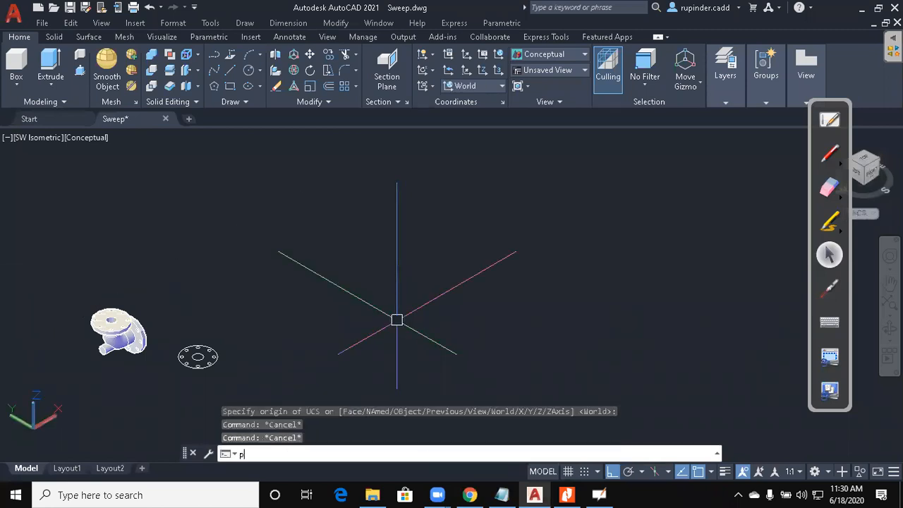
pyautogui.write('l')
pyautogui.press('Return')
pyautogui.click(372, 338)
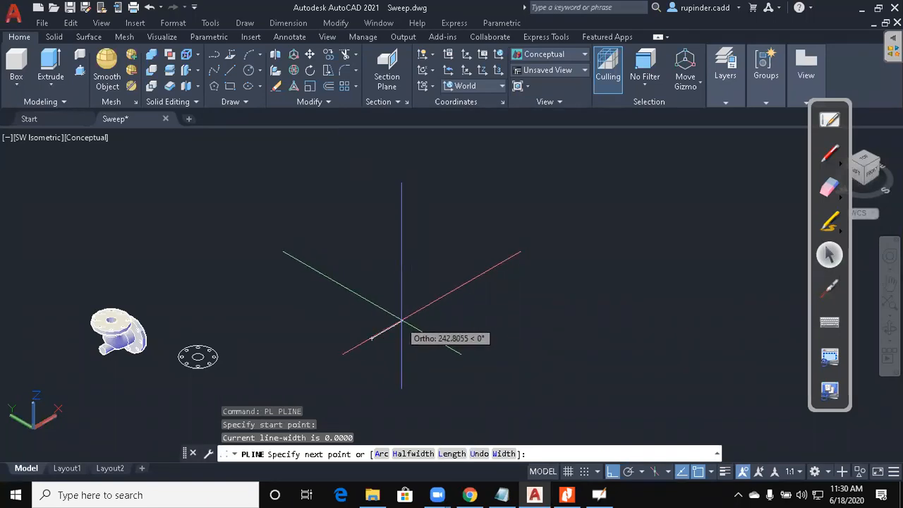
pyautogui.click(399, 323)
pyautogui.click(339, 285)
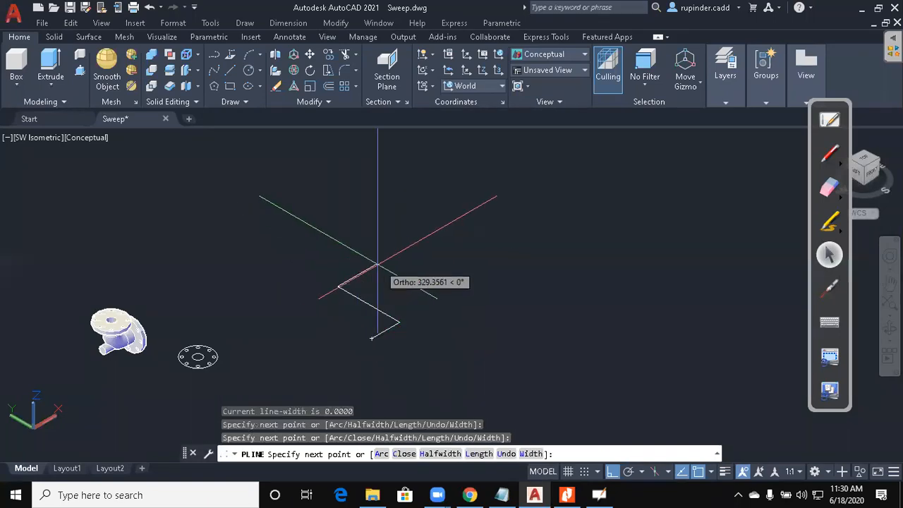
pyautogui.click(383, 261)
pyautogui.click(428, 284)
pyautogui.click(487, 252)
pyautogui.click(451, 230)
pyautogui.click(494, 204)
pyautogui.click(551, 236)
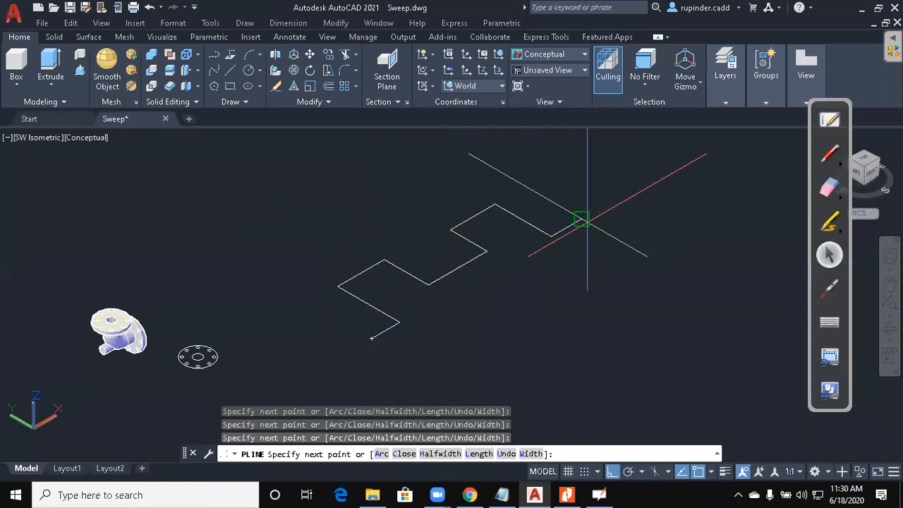
pyautogui.click(580, 219)
pyautogui.press('Escape')
pyautogui.press('Escape')
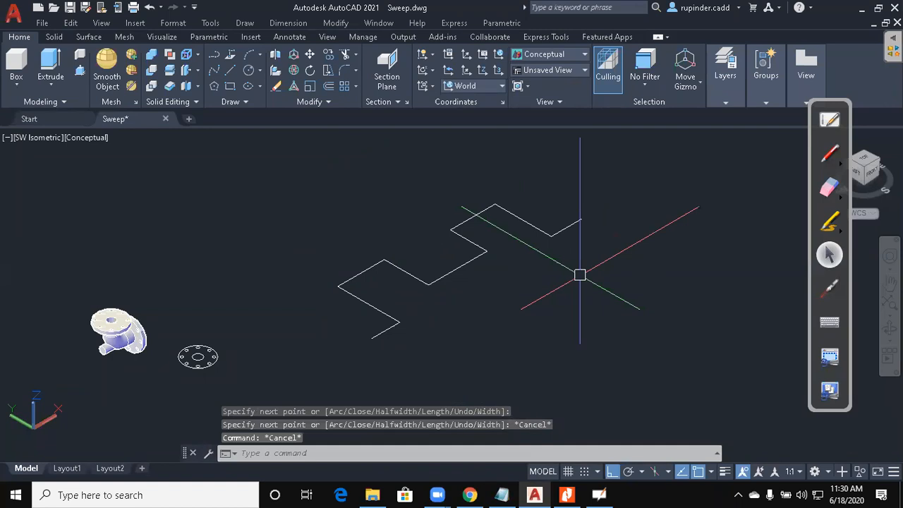
# Fillet all corners of the zigzag polyline at once with a radius of 50, using the Polyline option.
pyautogui.write('f')
pyautogui.press('Return')
pyautogui.write('r')
pyautogui.press('Return')
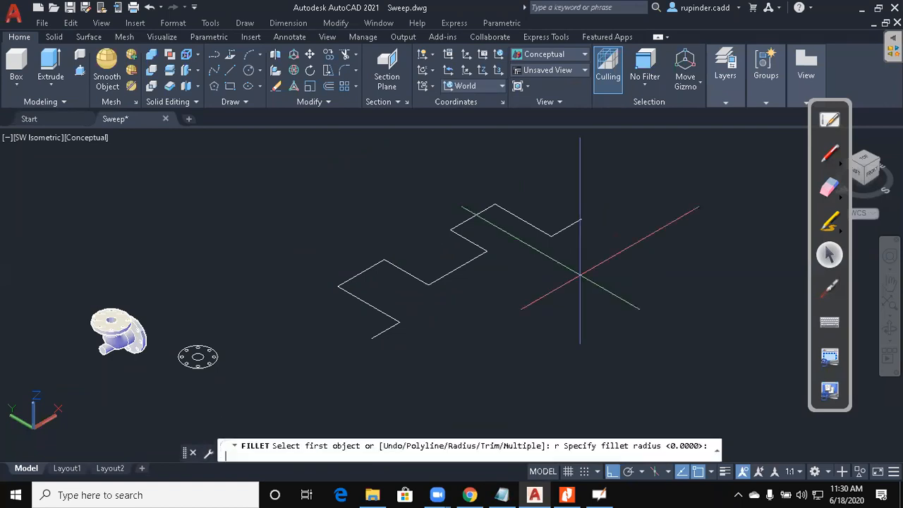
pyautogui.write('50')
pyautogui.press('Return')
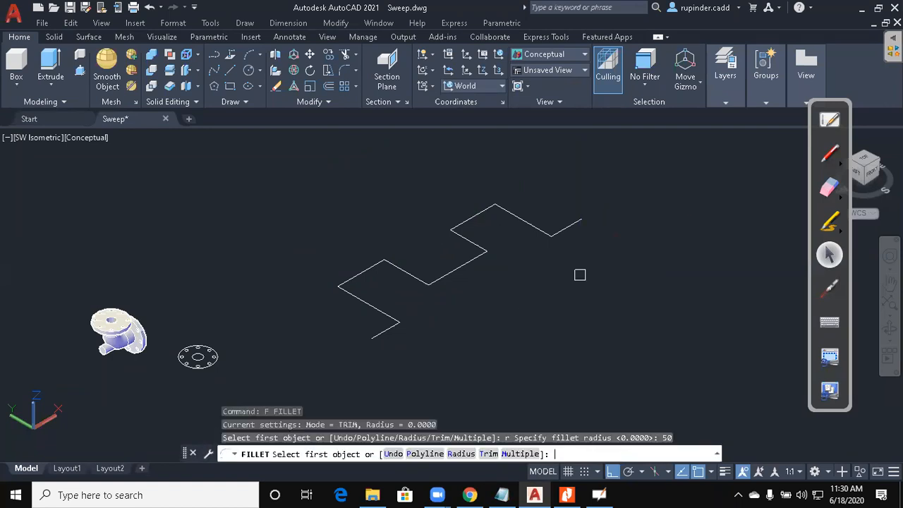
pyautogui.scroll(3, 417, 275)
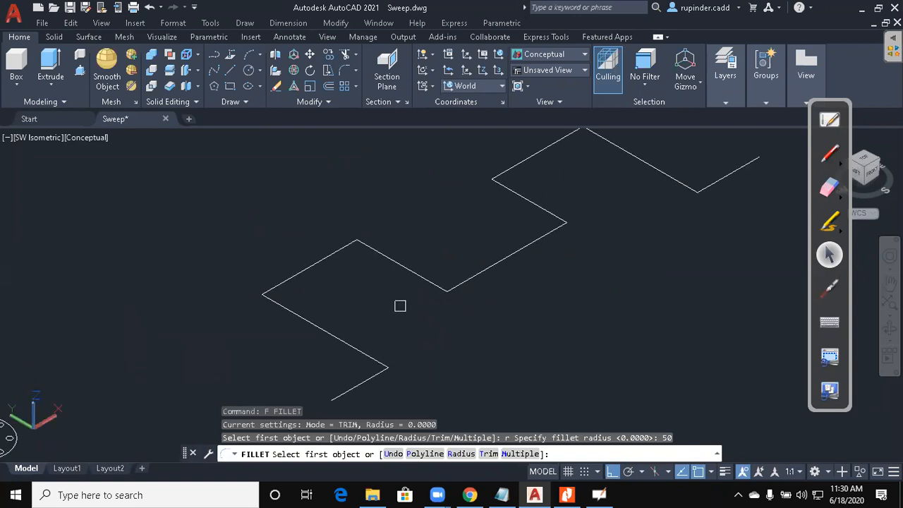
pyautogui.write('p')
pyautogui.press('Return')
pyautogui.click(379, 375)
pyautogui.press('Return')
pyautogui.press('Escape')
pyautogui.scroll(-3, 456, 317)
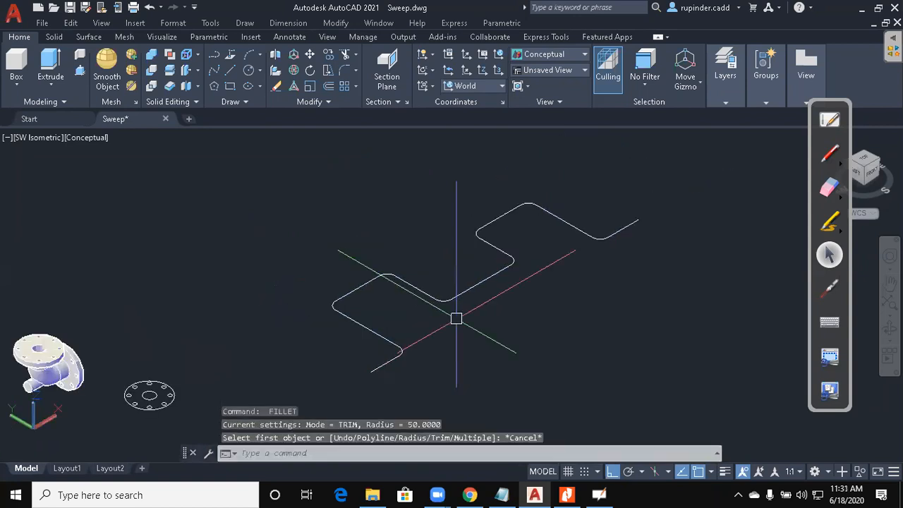
pyautogui.press('Escape')
pyautogui.press('Escape')
pyautogui.click(485, 254)
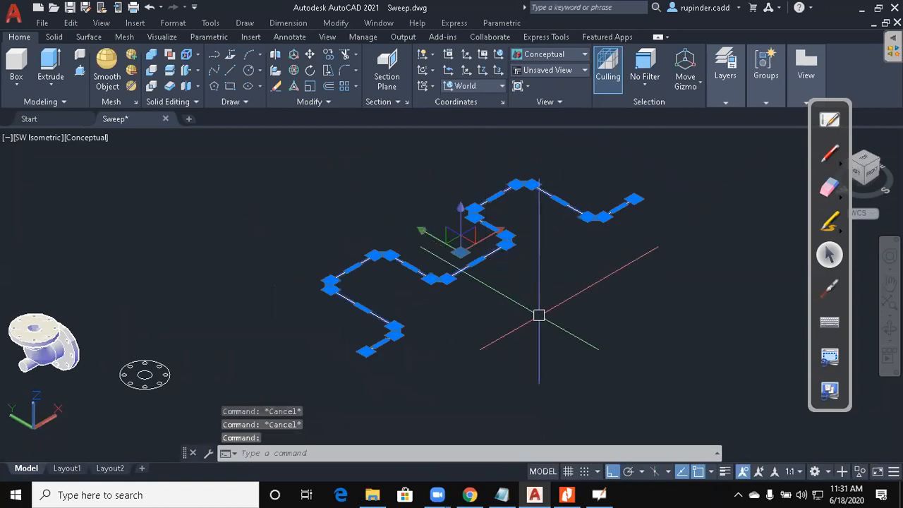
pyautogui.press('Escape')
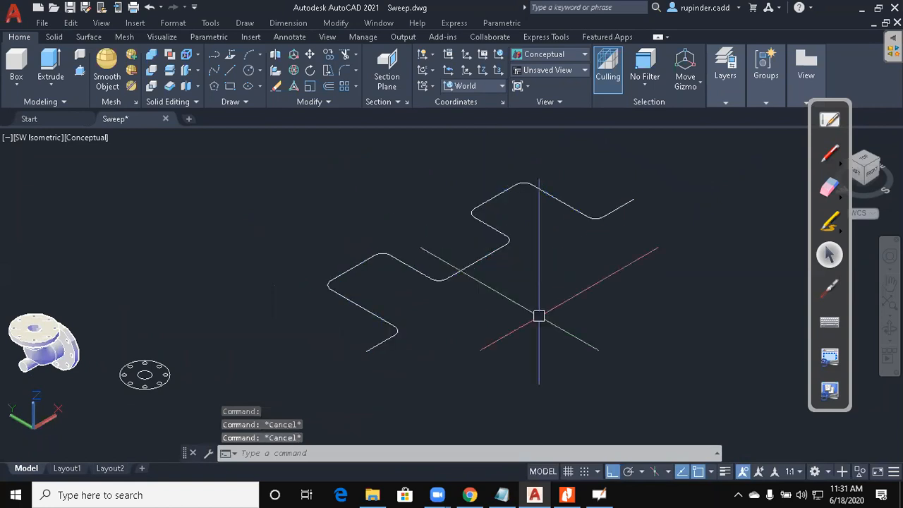
pyautogui.moveTo(540, 317); pyautogui.dragTo(616, 295, button='middle')
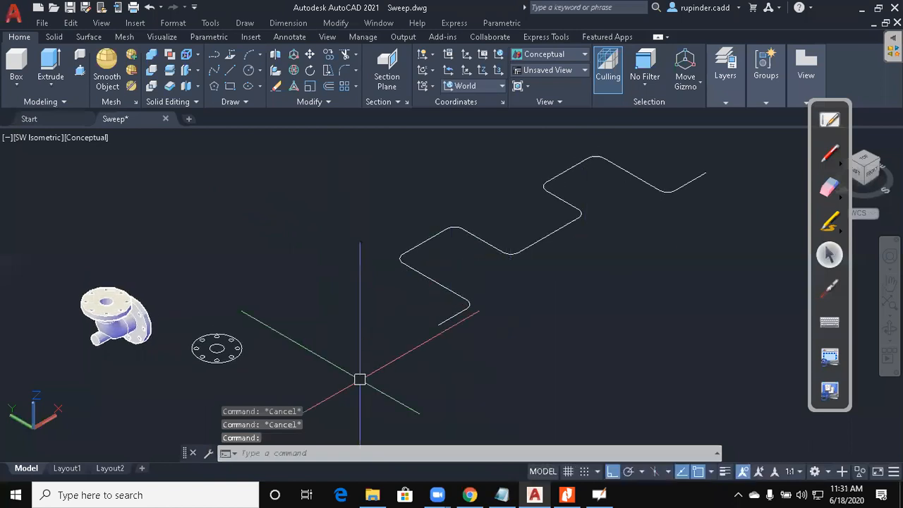
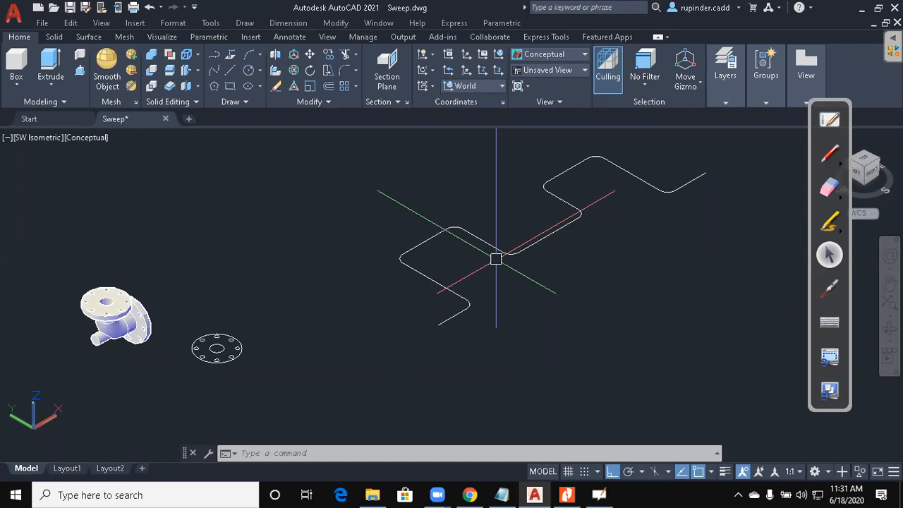
pyautogui.press('Escape')
pyautogui.write('u')
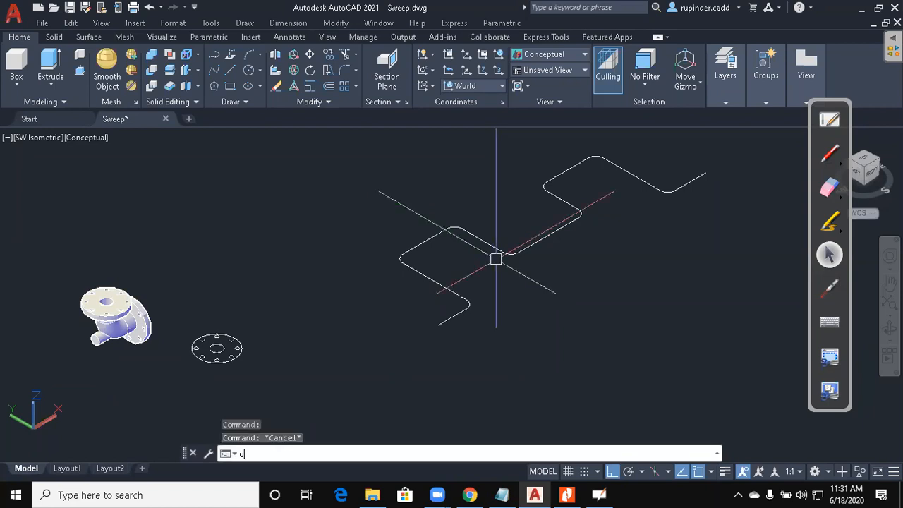
pyautogui.write('x')
pyautogui.press('BackSpace')
pyautogui.press('BackSpace')
pyautogui.write('ucs')
pyautogui.press('Escape')
# Define a UCS with the ZAxis option, originating at the zigzag path's near end with Z pointing outward along its end segment.
pyautogui.write('u')
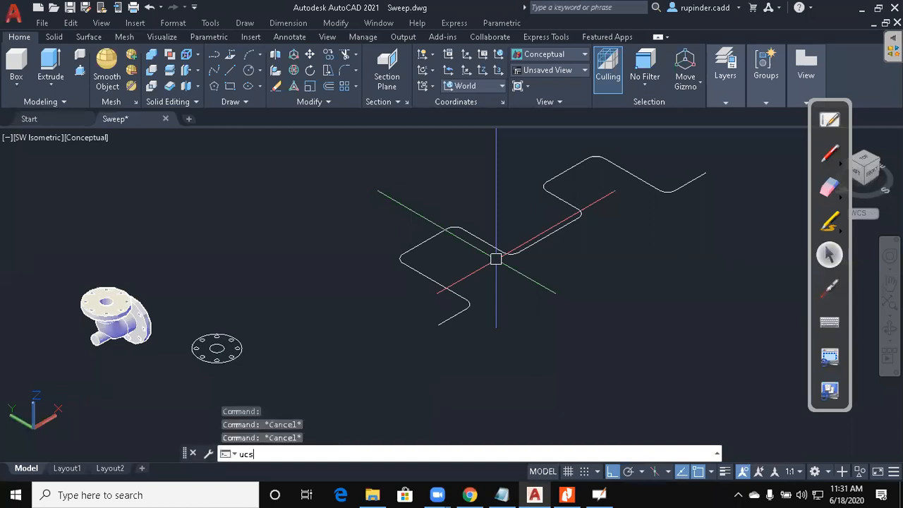
pyautogui.write('cs')
pyautogui.press('Return')
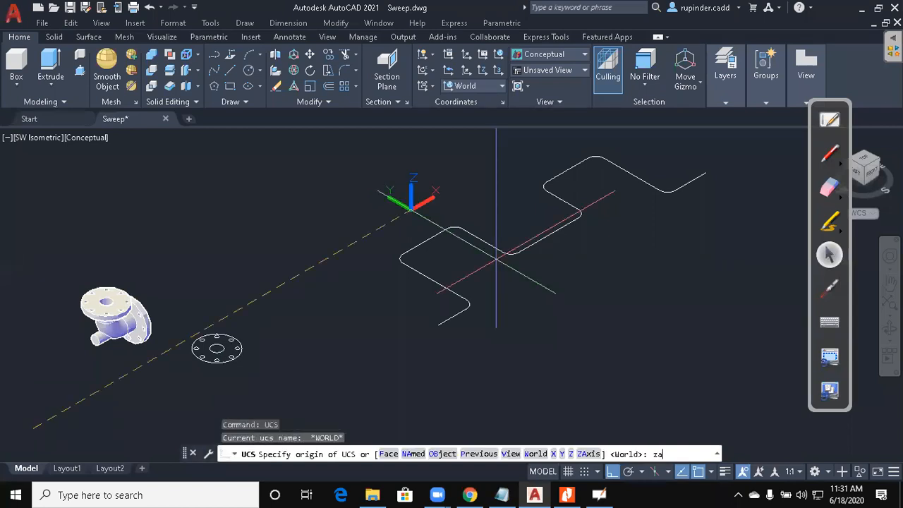
pyautogui.press('Return')
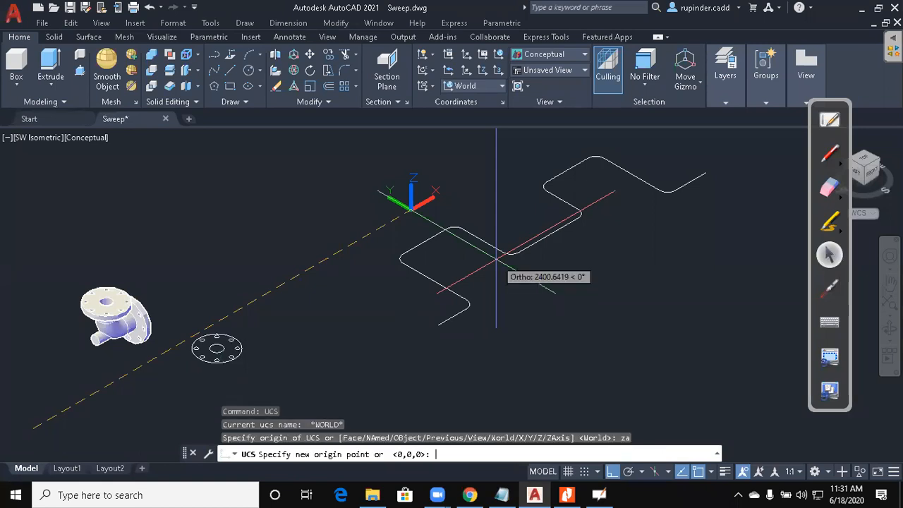
pyautogui.click(438, 321)
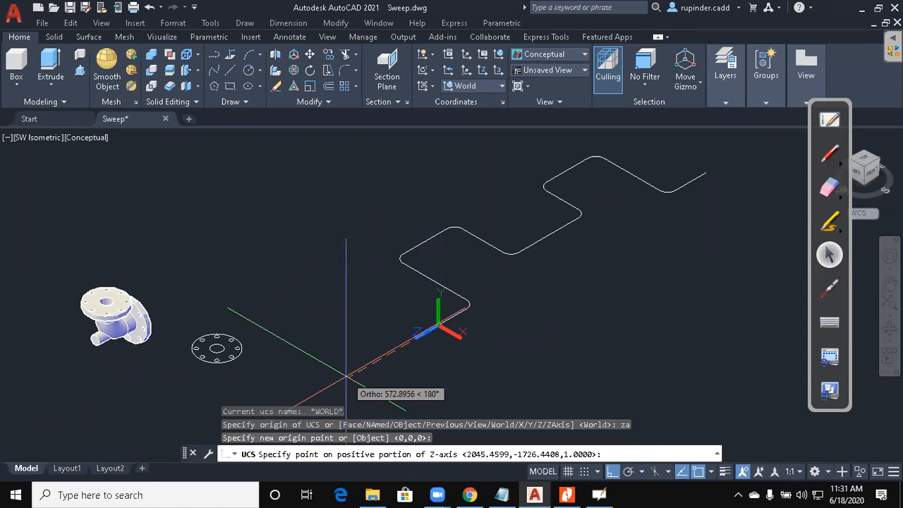
pyautogui.click(346, 378)
pyautogui.press('Return')
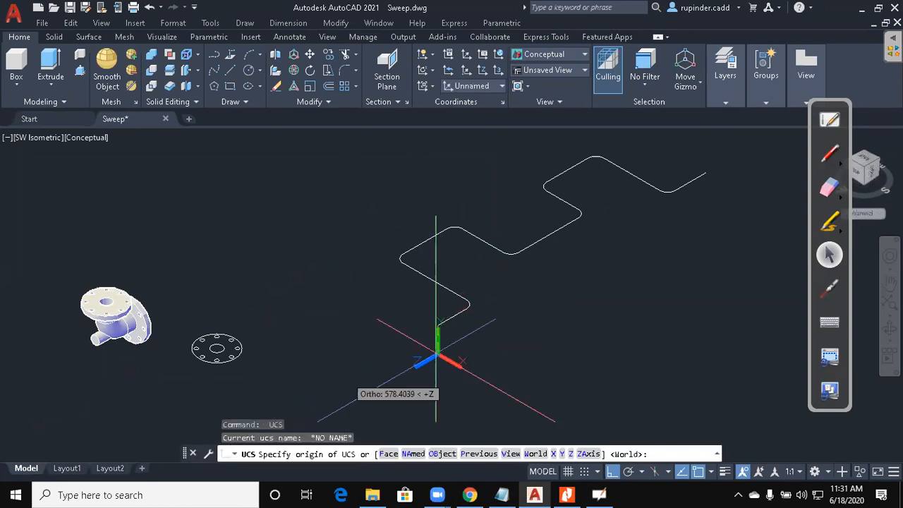
pyautogui.press('Escape')
# Draw a closed stepped polyline profile perpendicular to the path, starting and ending at the path's near endpoint.
pyautogui.moveTo(487, 324); pyautogui.dragTo(468, 321, button='middle')
pyautogui.scroll(3, 473, 259)
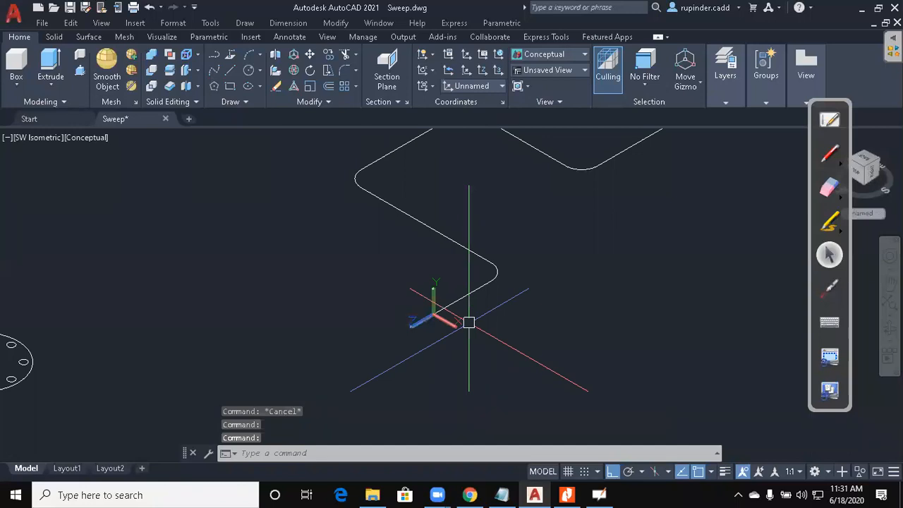
pyautogui.press('Escape')
pyautogui.press('Escape')
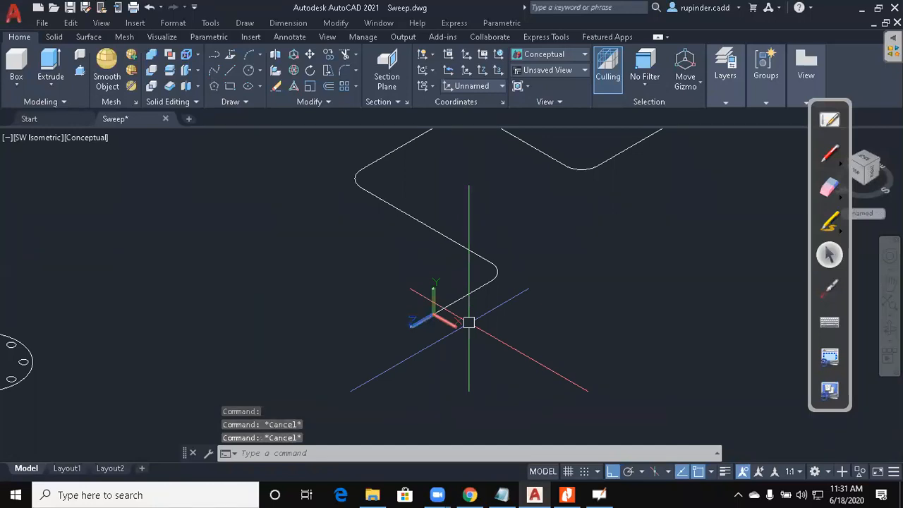
pyautogui.write('pl')
pyautogui.press('Return')
pyautogui.scroll(3, 416, 314)
pyautogui.click(453, 315)
pyautogui.scroll(3, 455, 357)
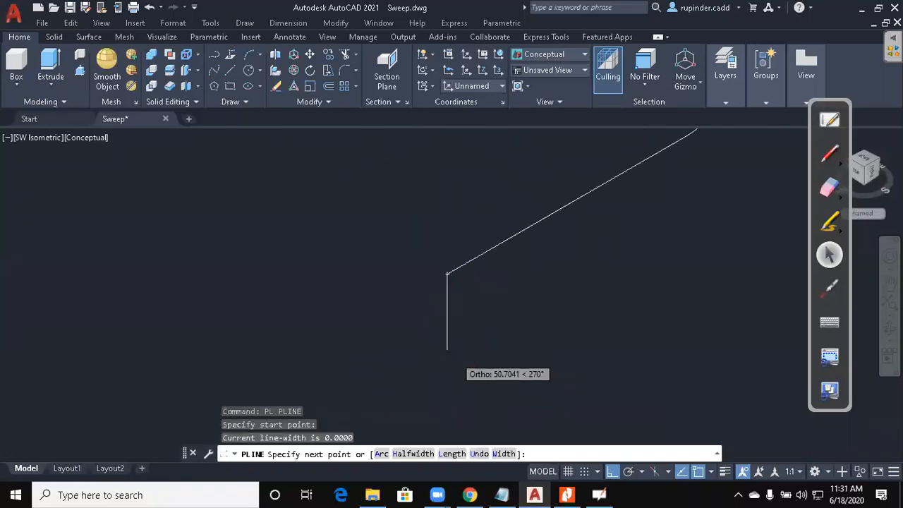
pyautogui.click(456, 339)
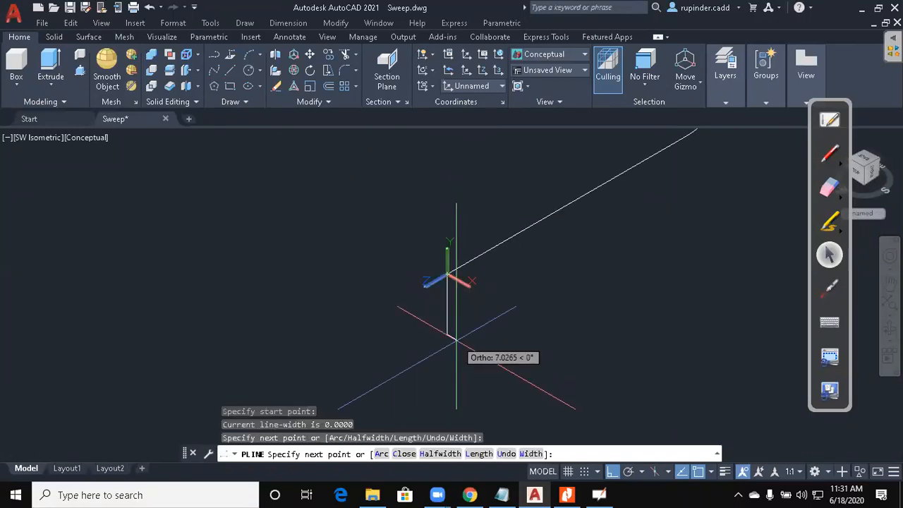
pyautogui.click(525, 380)
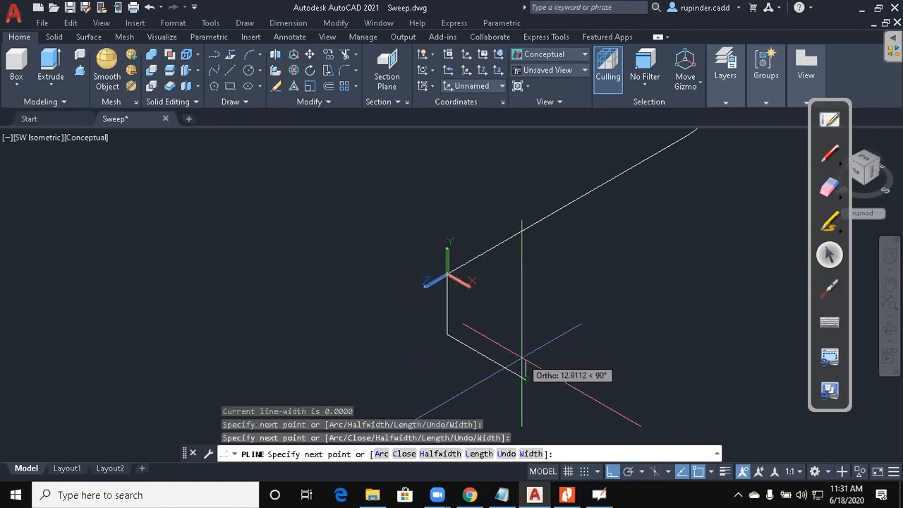
pyautogui.click(525, 358)
pyautogui.click(500, 345)
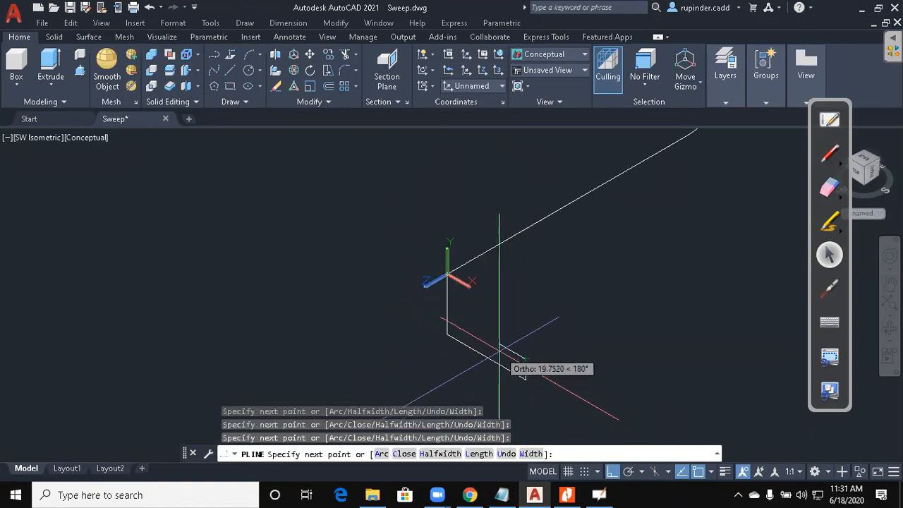
pyautogui.click(473, 314)
pyautogui.click(472, 292)
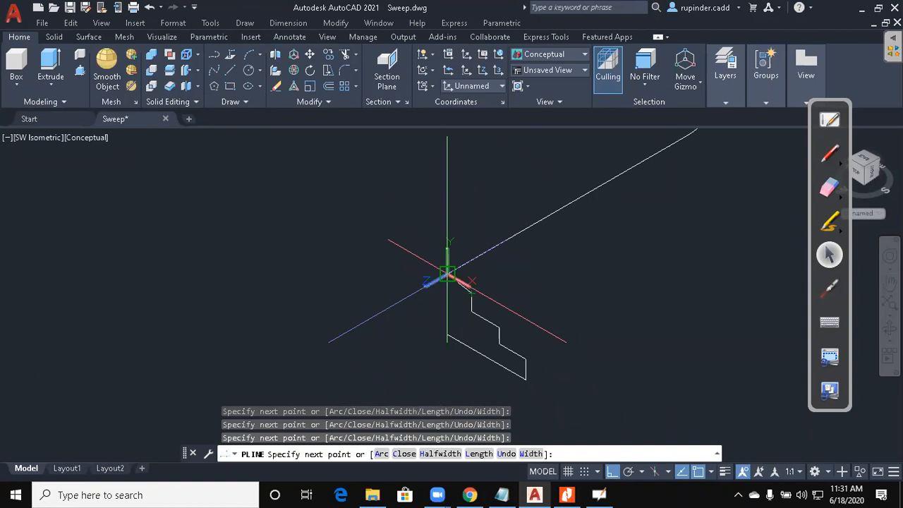
pyautogui.click(447, 274)
pyautogui.press('Escape')
pyautogui.press('Escape')
pyautogui.click(487, 324)
pyautogui.moveTo(651, 365); pyautogui.dragTo(518, 352, button='middle')
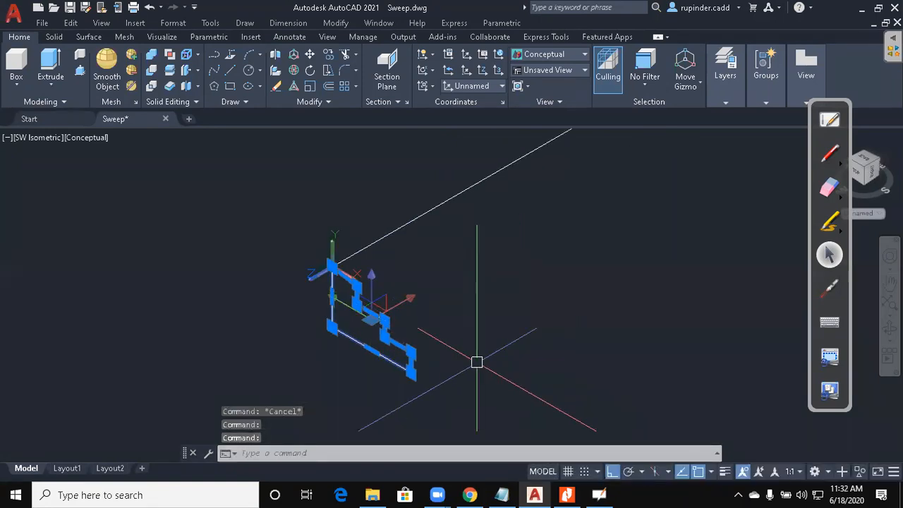
pyautogui.press('Escape')
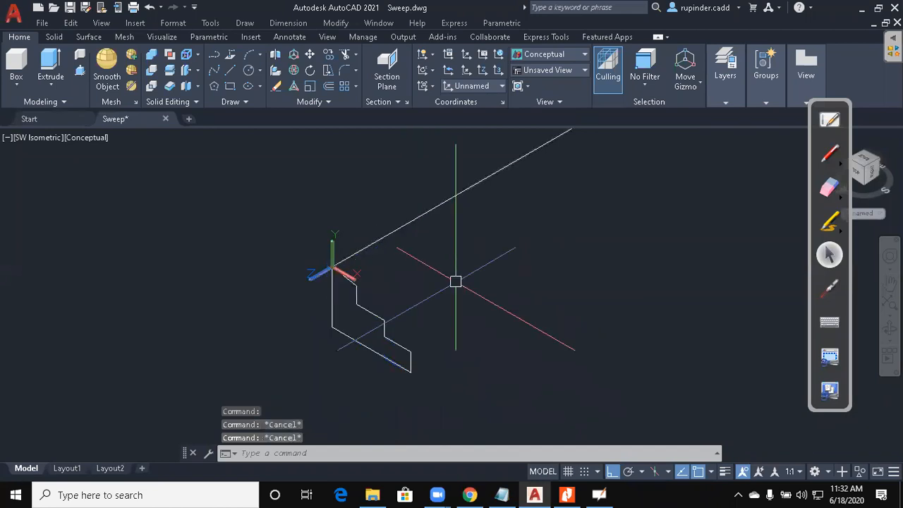
# Sweep the closed stepped profile along the filleted zigzag path and look over the resulting solid.
pyautogui.write('e')
pyautogui.press('Escape')
pyautogui.press('Escape')
pyautogui.write('swe')
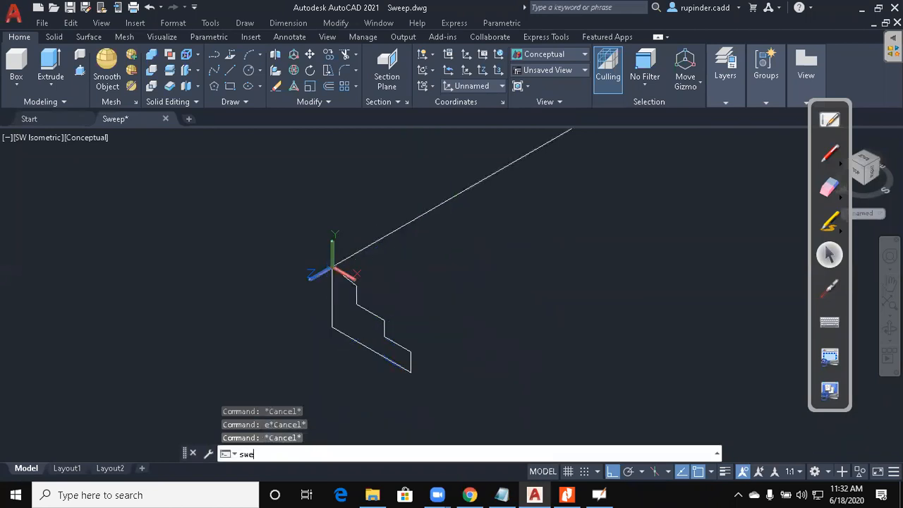
pyautogui.press('Return')
pyautogui.moveTo(417, 320); pyautogui.dragTo(417, 337, button='middle')
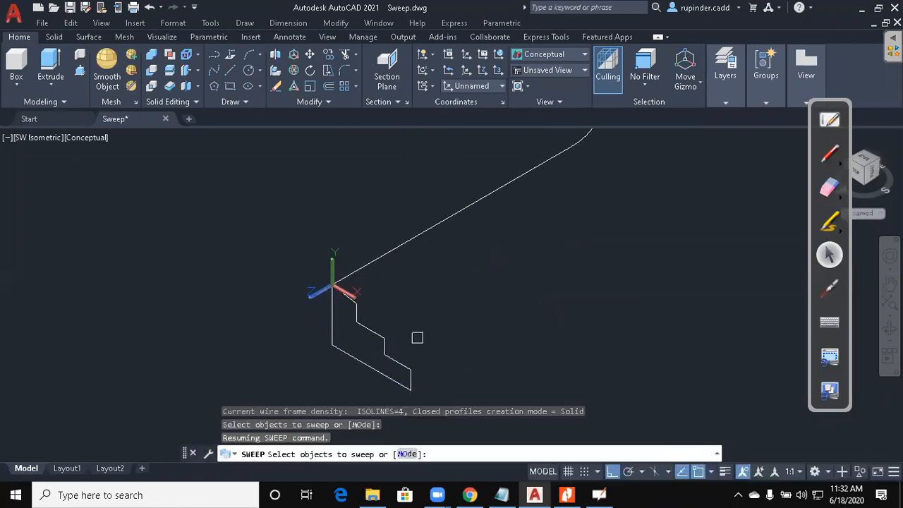
pyautogui.click(382, 340)
pyautogui.press('Return')
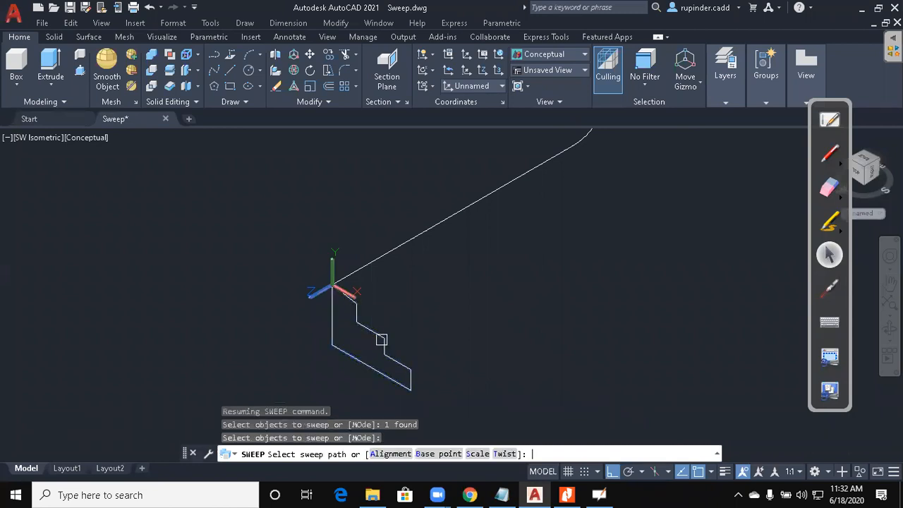
pyautogui.click(406, 248)
pyautogui.scroll(-6, 536, 358)
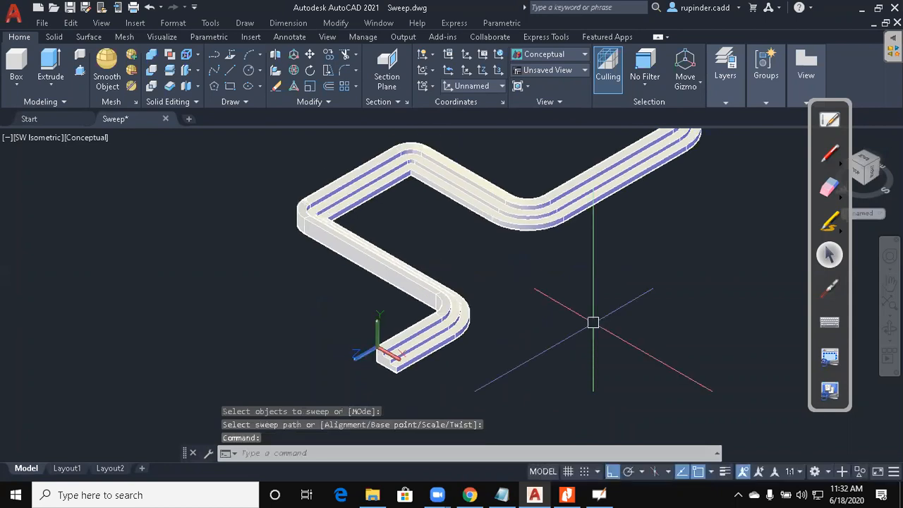
pyautogui.moveTo(589, 350); pyautogui.dragTo(515, 361, button='middle')
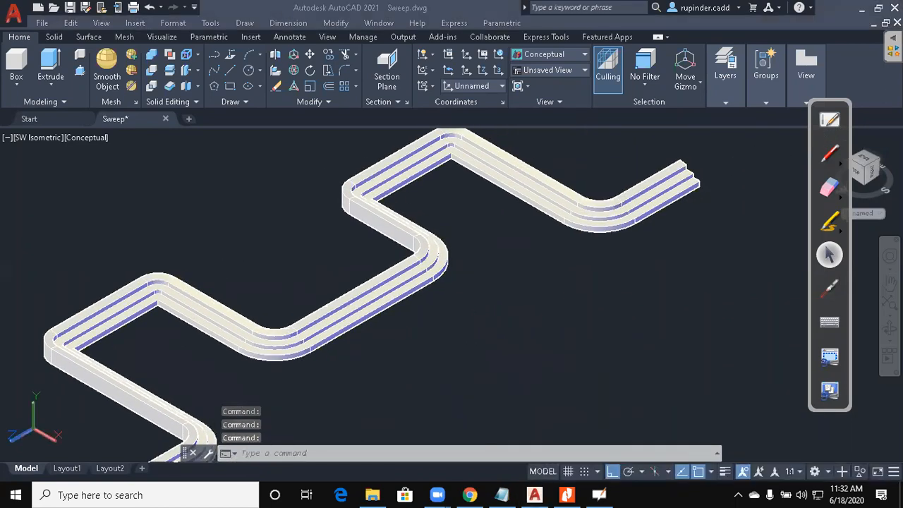
pyautogui.press('Escape')
pyautogui.scroll(-4, 565, 235)
pyautogui.scroll(1, 531, 322)
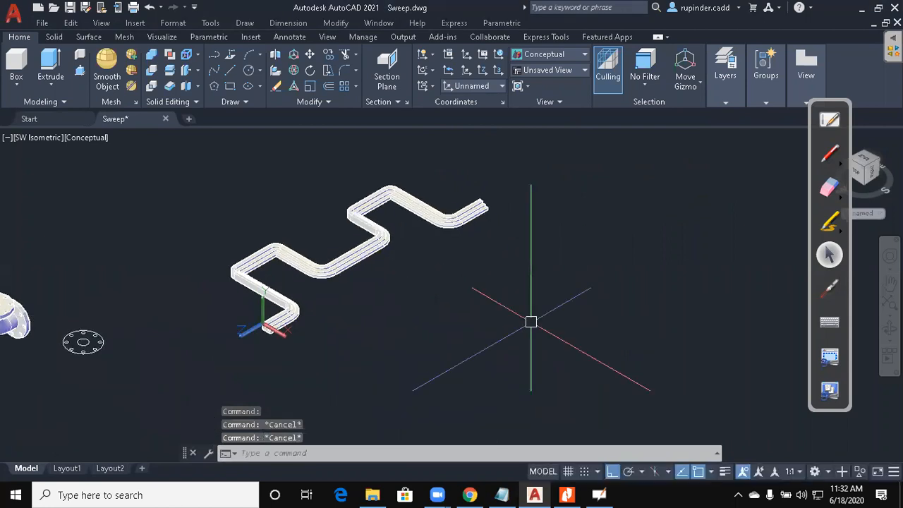
# Switch the model to the Front view.
pyautogui.hotkey('alt', 'v')
pyautogui.press('3')
pyautogui.press('f')
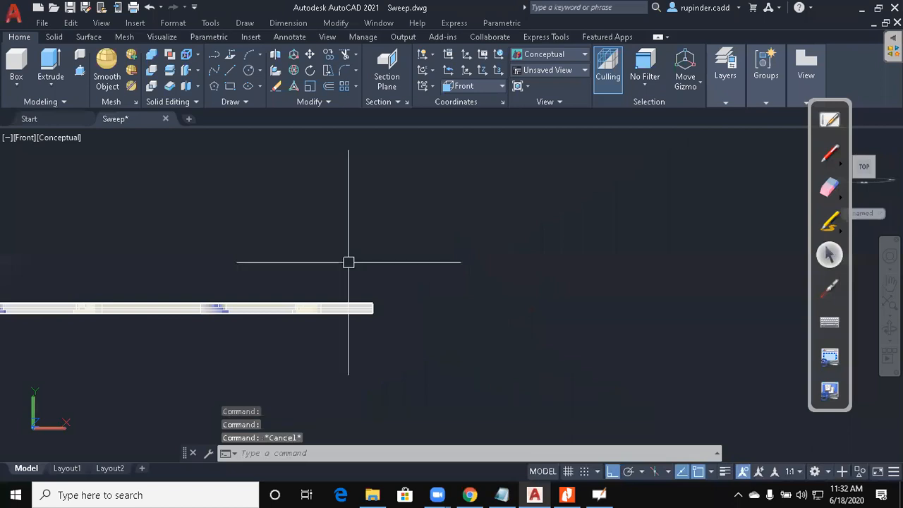
# Draw an L-shaped polyline path beside the swept zigzag solid, 100 units horizontally to the right and 150 units downward.
pyautogui.write('pl')
pyautogui.press('Return')
pyautogui.scroll(-1, 380, 221)
pyautogui.click(380, 221)
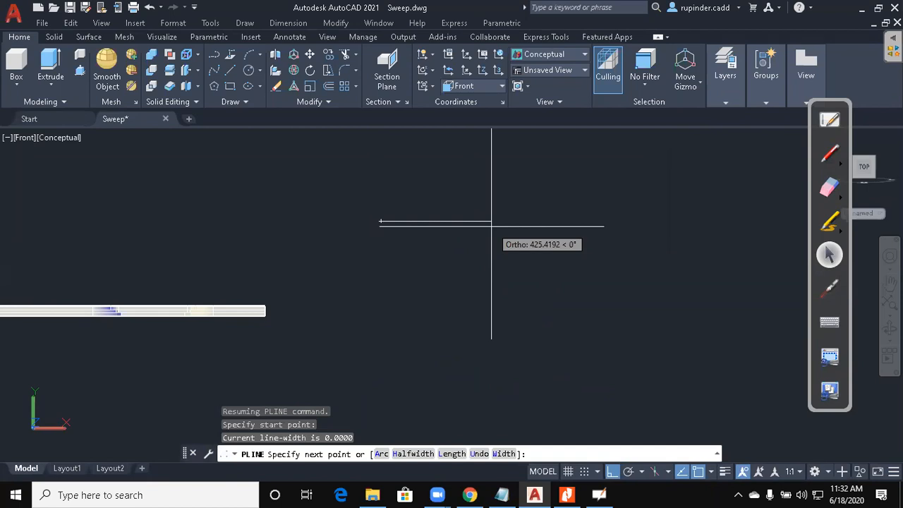
pyautogui.write('100')
pyautogui.press('Return')
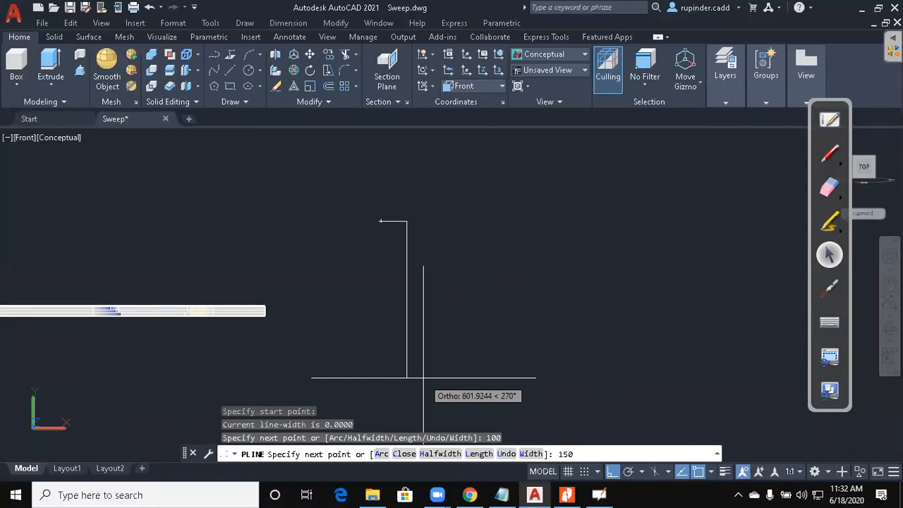
pyautogui.press('Escape')
pyautogui.press('Escape')
pyautogui.press('Escape')
# Fillet the corner of the L-shaped path with a radius of 15.
pyautogui.write('f')
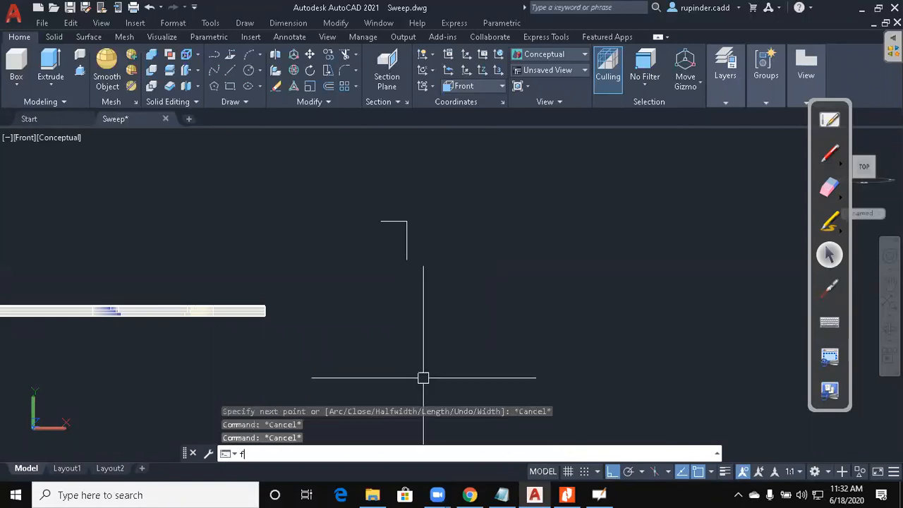
pyautogui.press('Return')
pyautogui.write('r')
pyautogui.press('Return')
pyautogui.write('2')
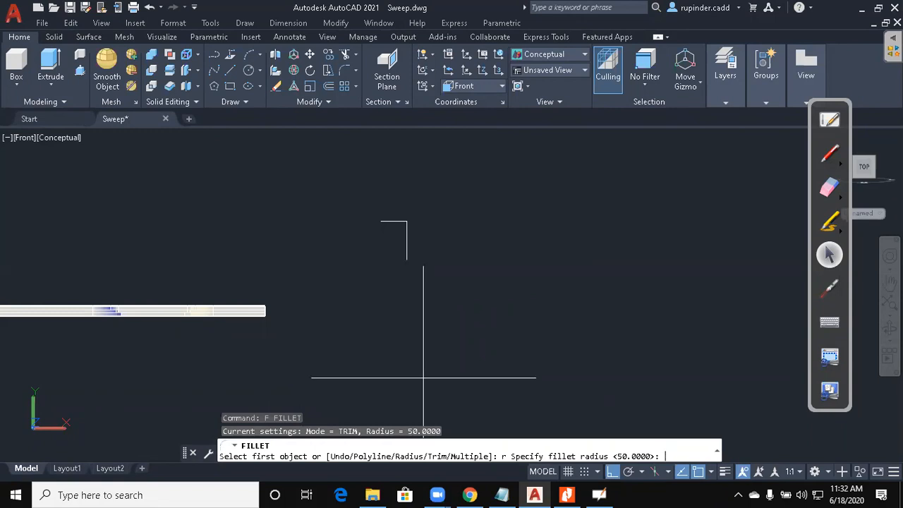
pyautogui.press('Return')
pyautogui.scroll(3, 423, 238)
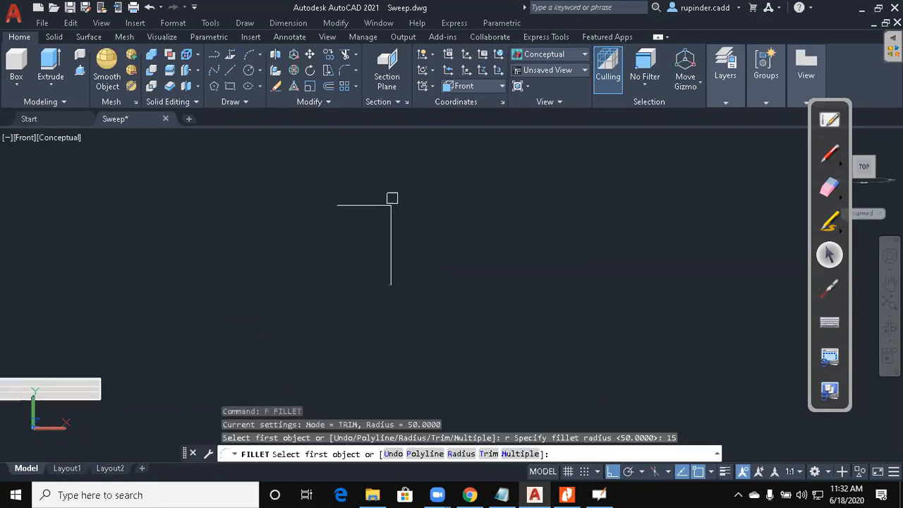
pyautogui.click(371, 202)
pyautogui.click(390, 211)
pyautogui.scroll(3, 386, 216)
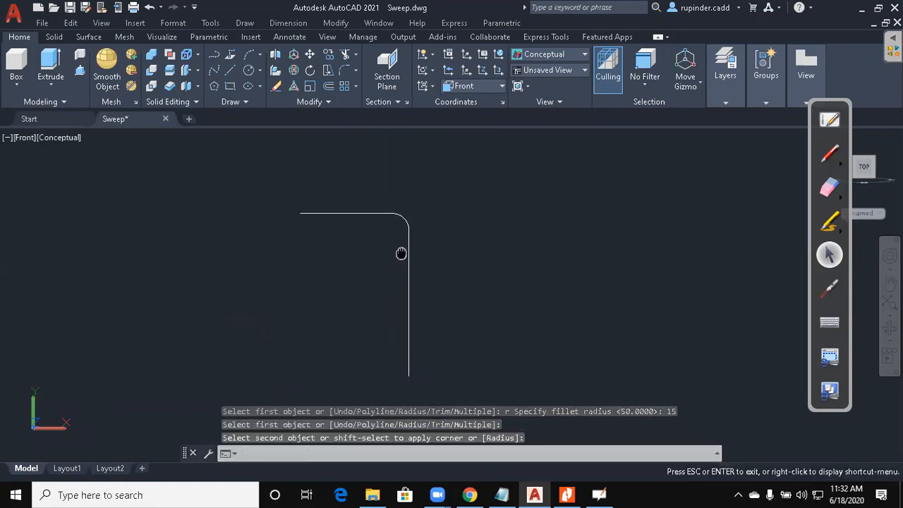
# Fillet the L-shaped path's corner with a radius of 25, replacing the existing rounding.
pyautogui.press('Escape')
pyautogui.write('f')
pyautogui.press('Return')
pyautogui.write('r')
pyautogui.press('Return')
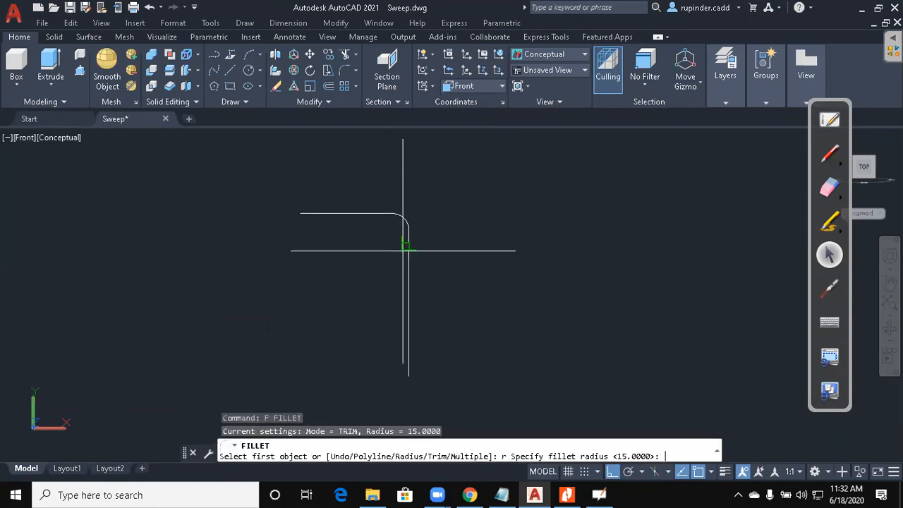
pyautogui.write('25')
pyautogui.press('Return')
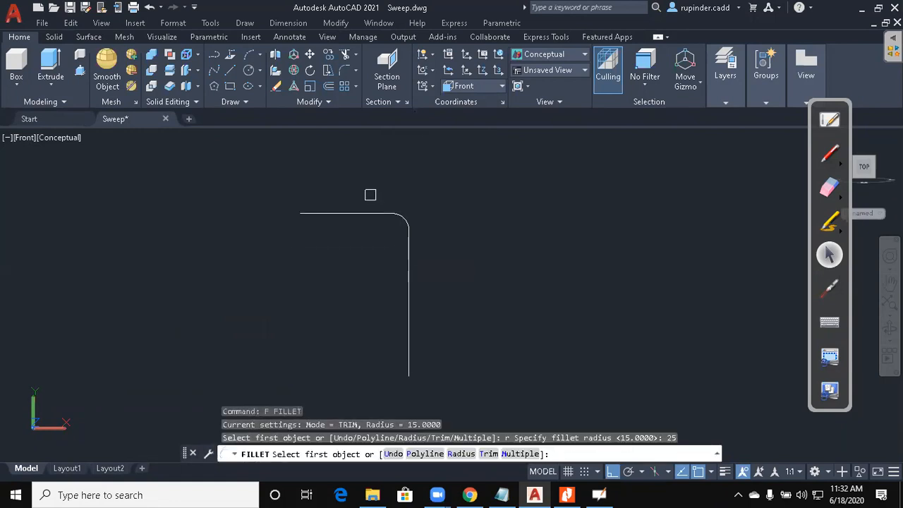
pyautogui.click(365, 223)
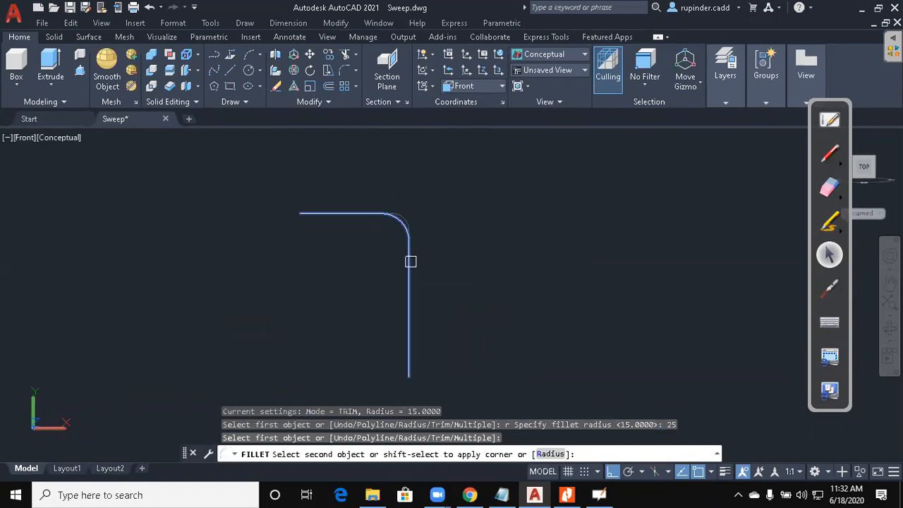
pyautogui.press('Escape')
pyautogui.press('Escape')
# Switch the model to the SW Isometric view and bring the filleted L-shaped path into close view.
pyautogui.scroll(2, 380, 269)
pyautogui.hotkey('alt', 'v')
pyautogui.press('3')
pyautogui.press('s')
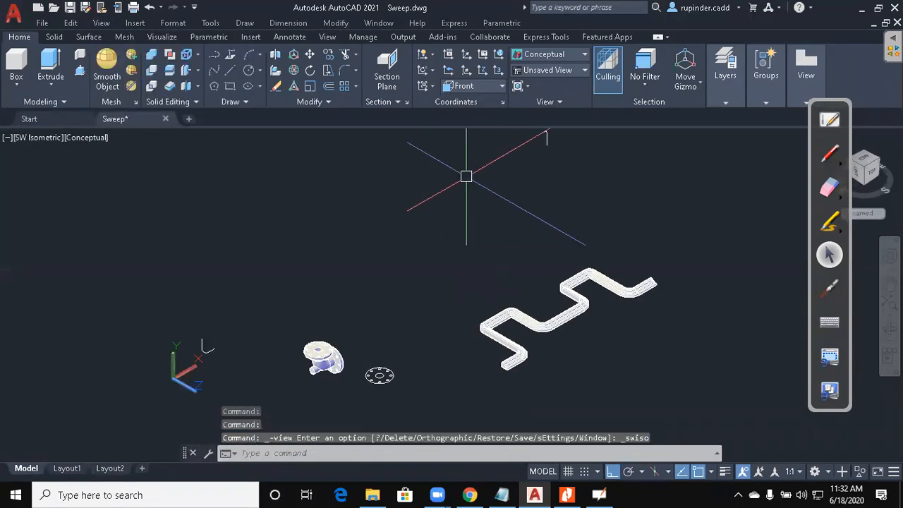
pyautogui.moveTo(537, 228); pyautogui.dragTo(482, 330, button='middle')
pyautogui.scroll(4, 540, 257)
pyautogui.moveTo(556, 240); pyautogui.dragTo(520, 278, button='middle')
# Define a UCS with the ZAxis option, originating at the free end of the path's horizontal segment with Z pointing outward along it.
pyautogui.write('ucs')
pyautogui.press('Return')
pyautogui.write('za')
pyautogui.press('Return')
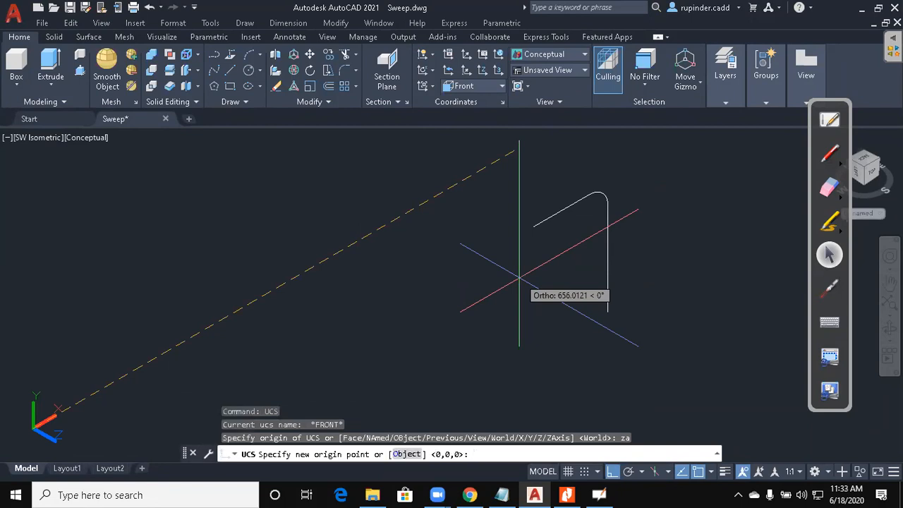
pyautogui.click(534, 227)
pyautogui.press('Return')
pyautogui.press('Return')
pyautogui.press('Escape')
pyautogui.press('Escape')
pyautogui.press('Escape')
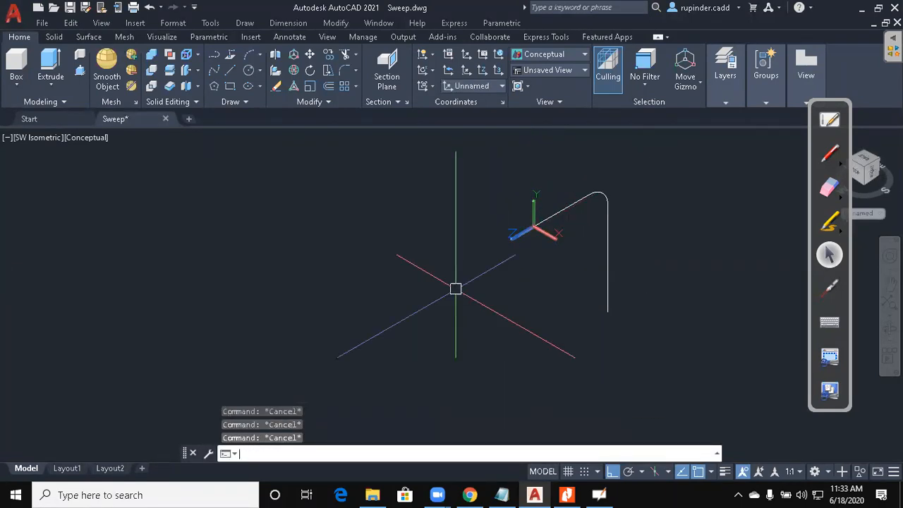
# Draw a six-sided polygon centred on the path's free horizontal end, inscribed in a circle of radius 15.
pyautogui.write('pol')
pyautogui.press('Return')
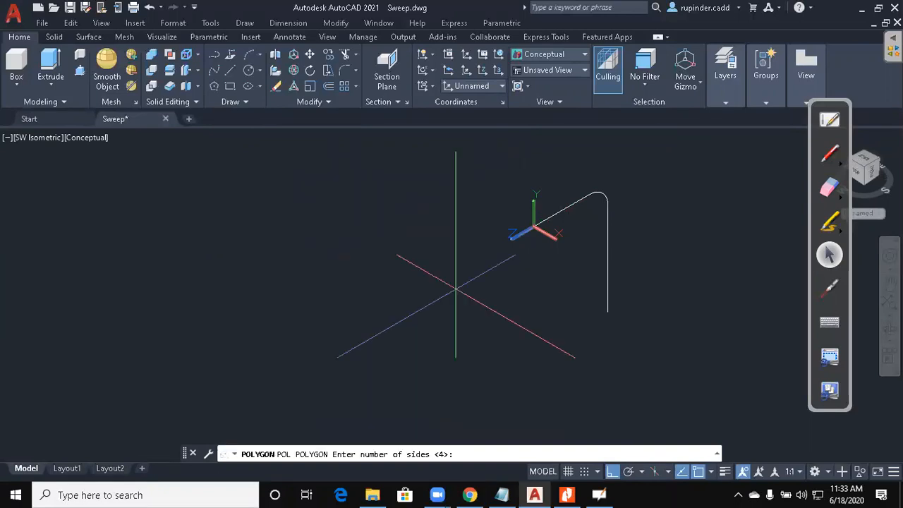
pyautogui.press('Return')
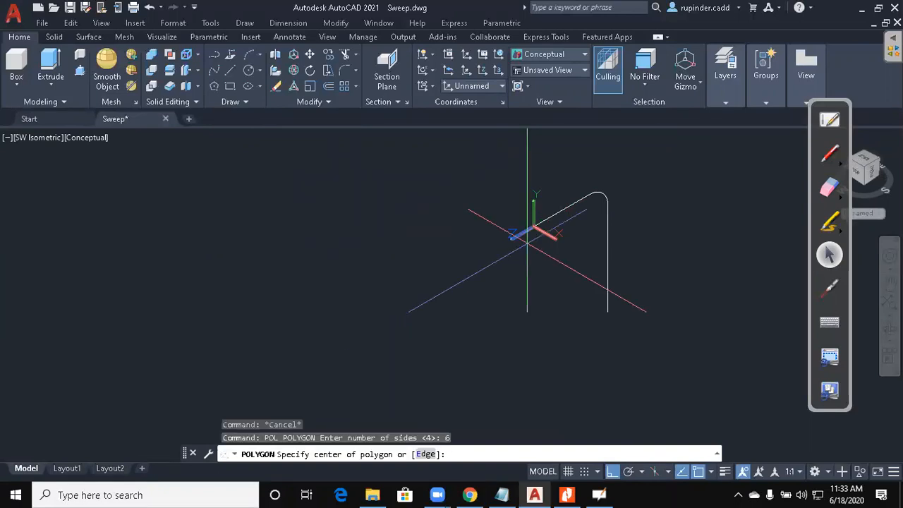
pyautogui.scroll(2, 530, 214)
pyautogui.click(536, 219)
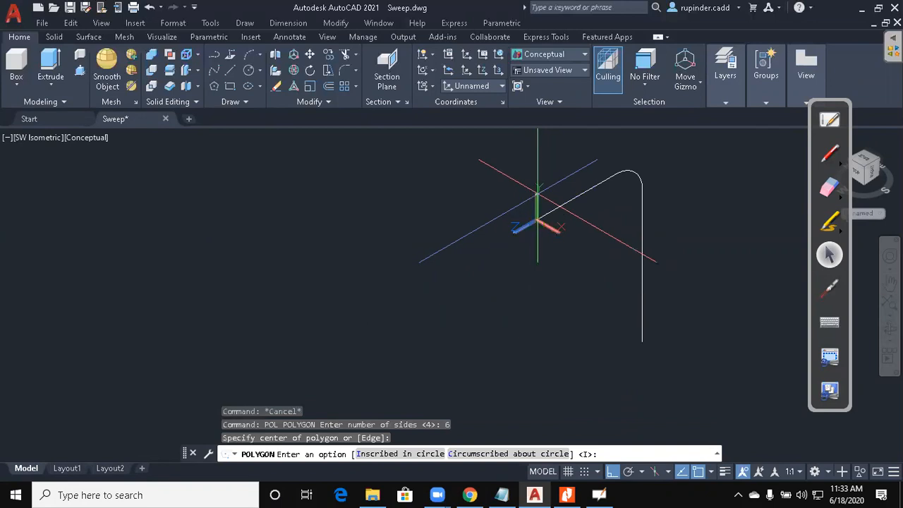
pyautogui.press('Return')
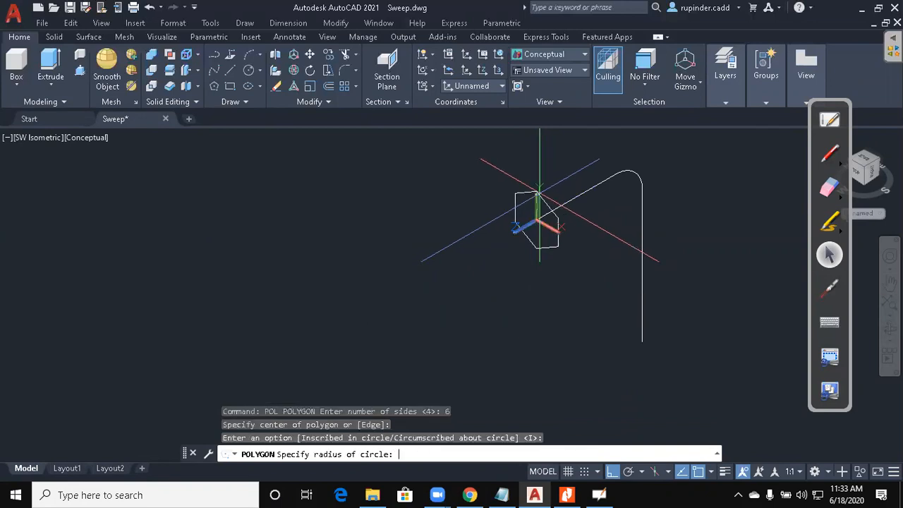
pyautogui.write('15')
pyautogui.press('Return')
pyautogui.press('Escape')
pyautogui.press('Escape')
# Sweep the hexagon along the filleted L-shaped path and look over the resulting solid.
pyautogui.write('sweep')
pyautogui.press('Return')
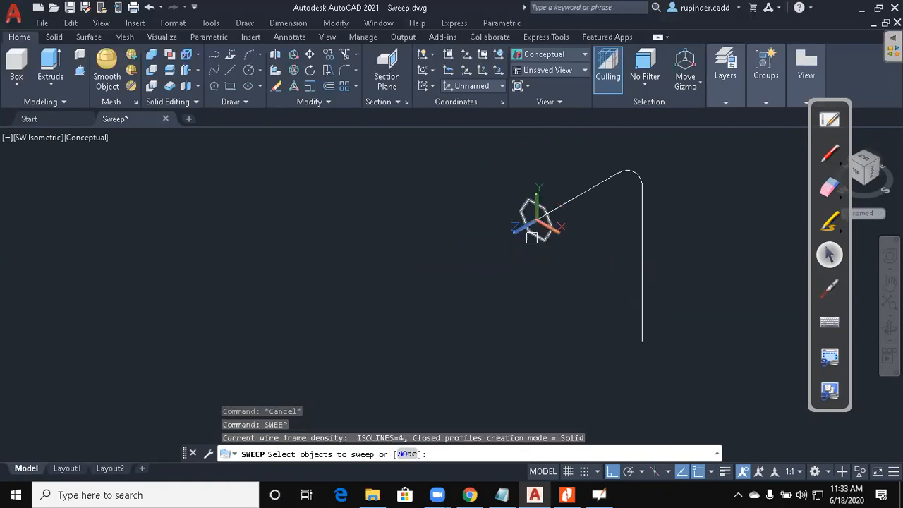
pyautogui.click(532, 237)
pyautogui.press('Return')
pyautogui.click(563, 209)
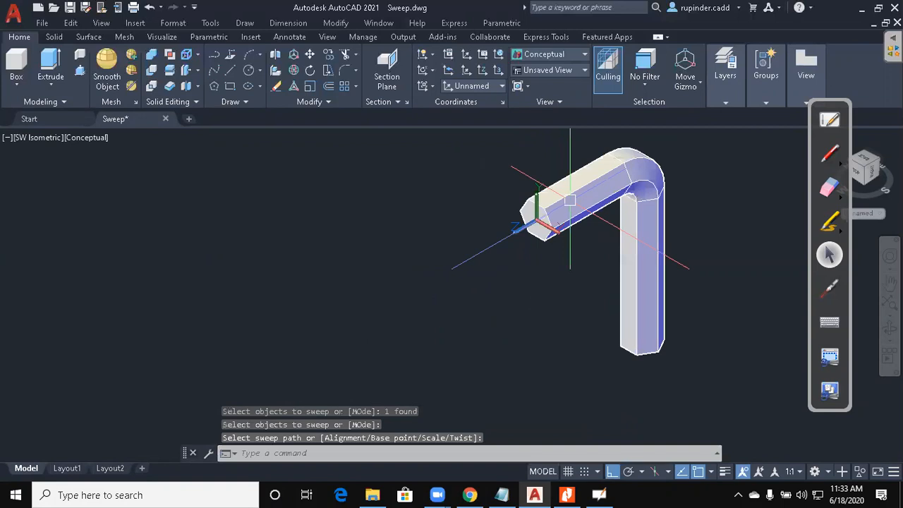
pyautogui.keyDown('shift'); pyautogui.moveTo(547, 318); pyautogui.dragTo(697, 196, button='middle'); pyautogui.keyUp('shift')
pyautogui.press('Escape')
pyautogui.scroll(-4, 514, 309)
pyautogui.moveTo(470, 329); pyautogui.dragTo(363, 258, button='middle')
# Check the flanged elbow drawing's dimensions in Assignment 10.pdf in Nitro Pro, and return to the J-shaped path in AutoCAD's Sweep drawing.
pyautogui.hotkey('alt', 'Tab')
pyautogui.scroll(-20, 570, 340)
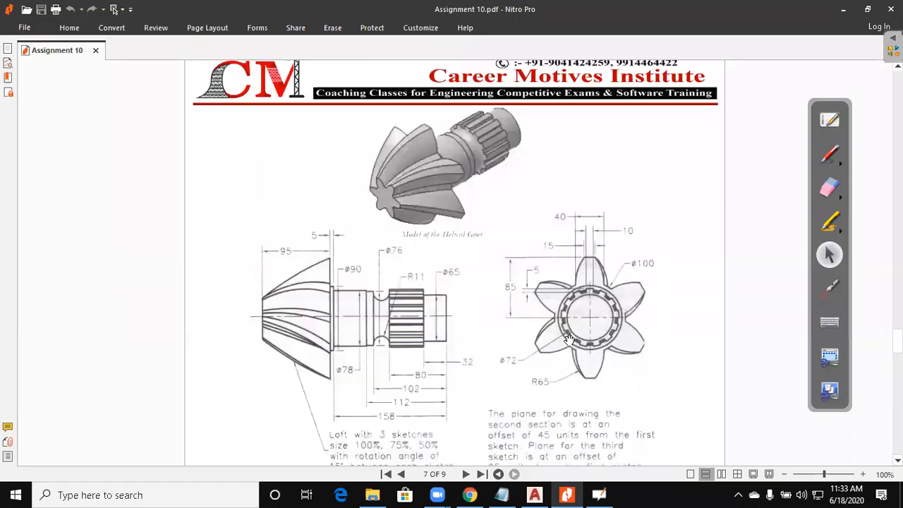
pyautogui.scroll(10, 569, 341)
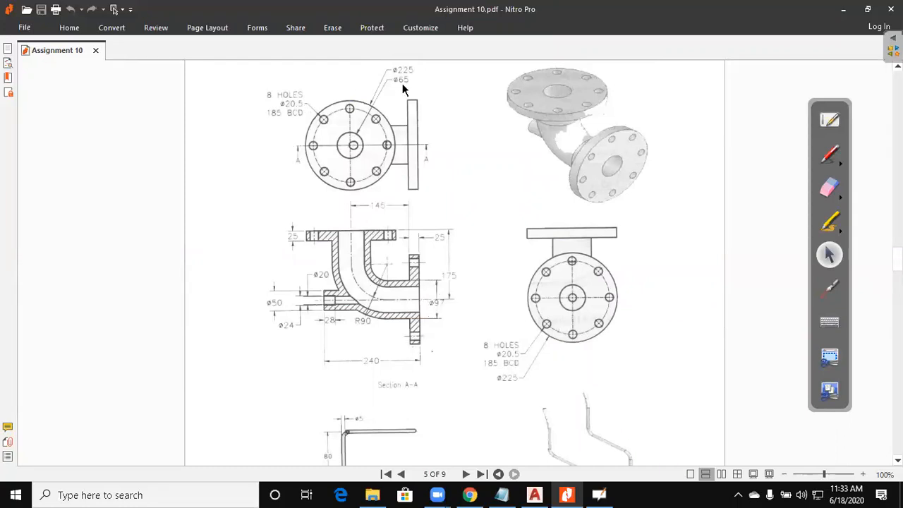
pyautogui.click(843, 10)
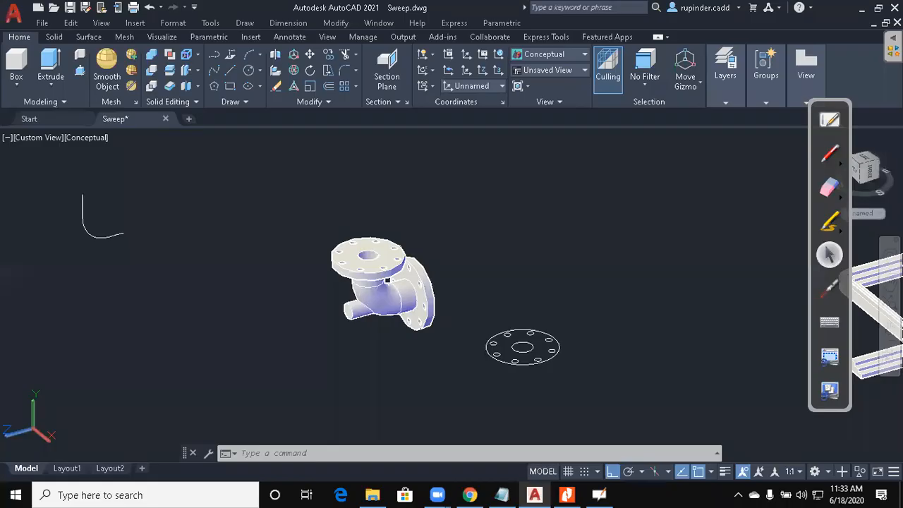
pyautogui.scroll(-3, 679, 395)
pyautogui.scroll(6, 319, 314)
pyautogui.moveTo(315, 293); pyautogui.dragTo(317, 319, button='middle')
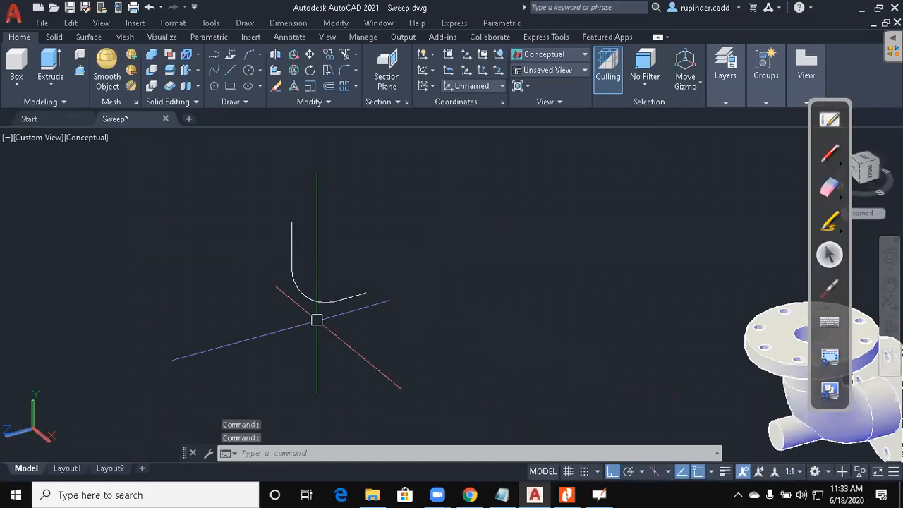
pyautogui.write('sweep')
pyautogui.press('Return')
pyautogui.write('c')
pyautogui.press('Return')
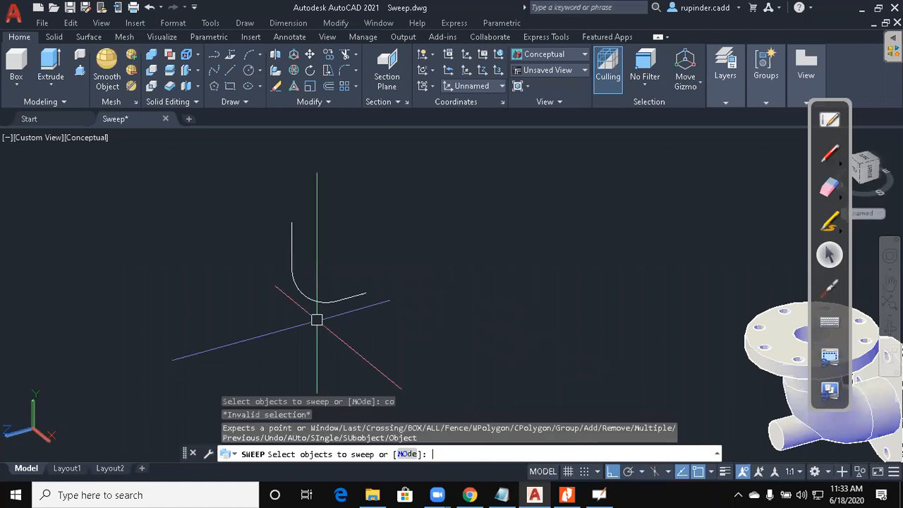
pyautogui.press('Escape')
pyautogui.press('Escape')
pyautogui.press('Escape')
# Copy the J-shaped elbow path to a free spot in front of the flanged elbow model.
pyautogui.press('Return')
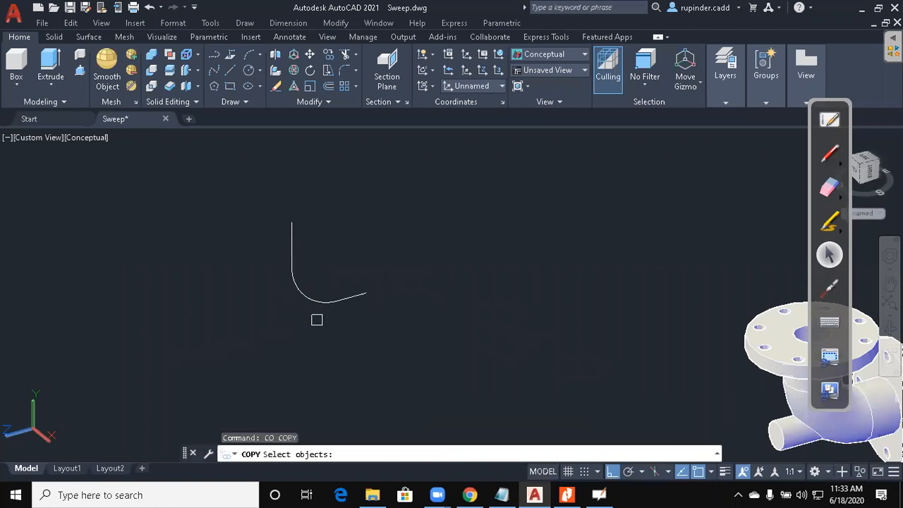
pyautogui.click(301, 293)
pyautogui.press('Return')
pyautogui.click(317, 319)
pyautogui.scroll(-5, 402, 366)
pyautogui.moveTo(402, 366); pyautogui.dragTo(333, 140, button='middle')
pyautogui.click(405, 251)
pyautogui.press('Escape')
pyautogui.scroll(2, 413, 198)
pyautogui.moveTo(416, 201); pyautogui.dragTo(393, 284, button='middle')
pyautogui.press('Escape')
pyautogui.press('Escape')
pyautogui.write('ucs')
pyautogui.press('Return')
pyautogui.press('Escape')
# Set the visual style to 2D Wireframe.
pyautogui.write('vs')
pyautogui.press('Return')
pyautogui.write('2')
pyautogui.press('Return')
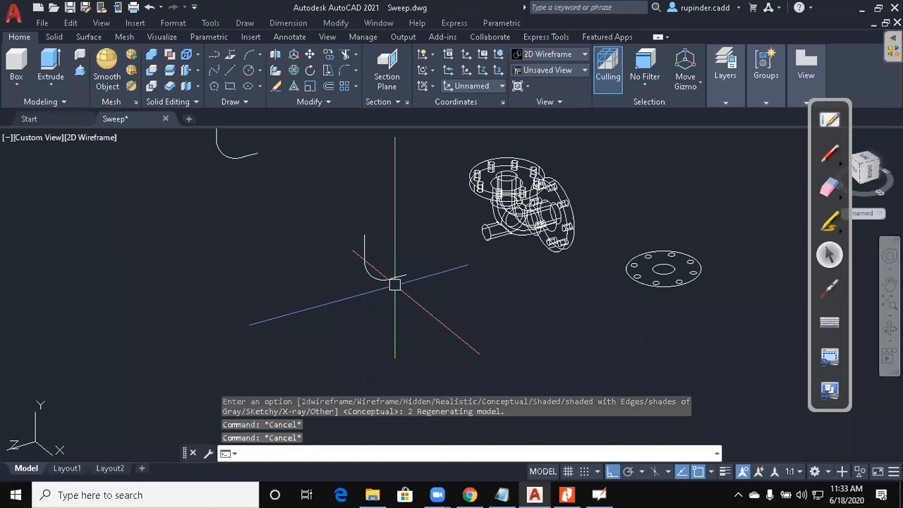
# Define a UCS with the ZAxis option at the horizontal end of the copied elbow path, with Z pointing outward along its end segment.
pyautogui.write('ucs')
pyautogui.press('Return')
pyautogui.write('za')
pyautogui.press('Return')
pyautogui.scroll(2, 390, 280)
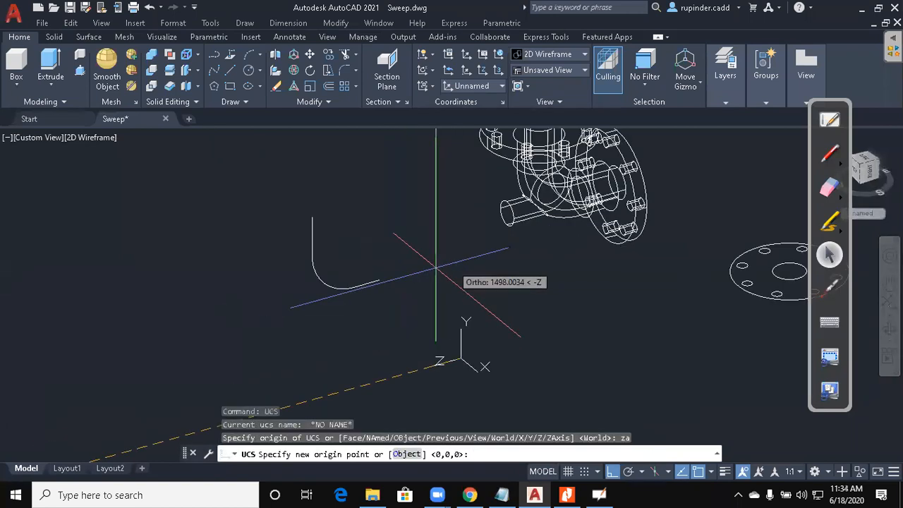
pyautogui.scroll(3, 366, 282)
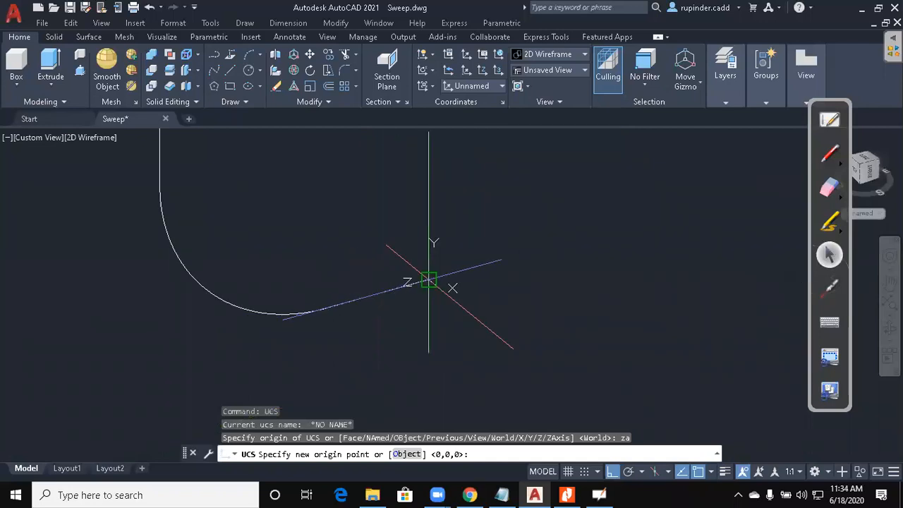
pyautogui.click(428, 279)
pyautogui.press('Return')
pyautogui.press('Escape')
pyautogui.press('Escape')
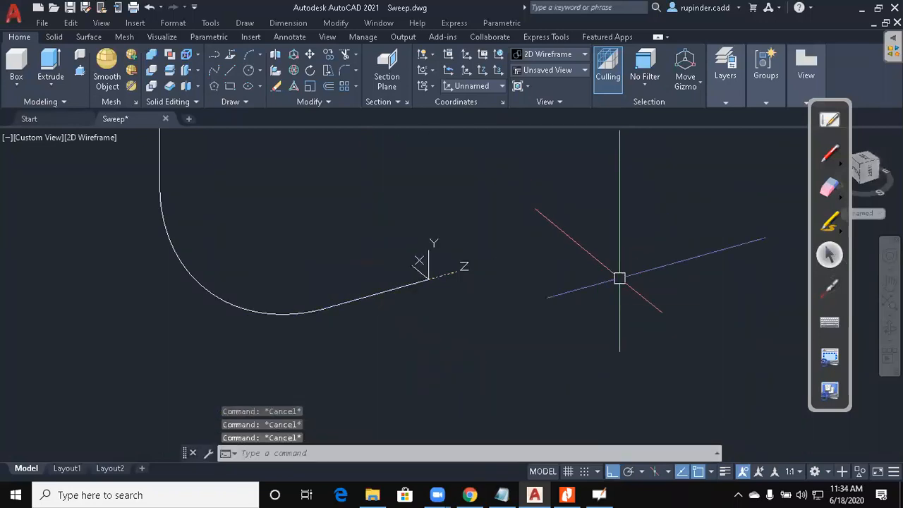
# Draw a circle of radius 97/2 centred on the copied path's horizontal end.
pyautogui.write('c')
pyautogui.press('Return')
pyautogui.click(428, 279)
pyautogui.press('Escape')
pyautogui.press('Return')
pyautogui.click(429, 279)
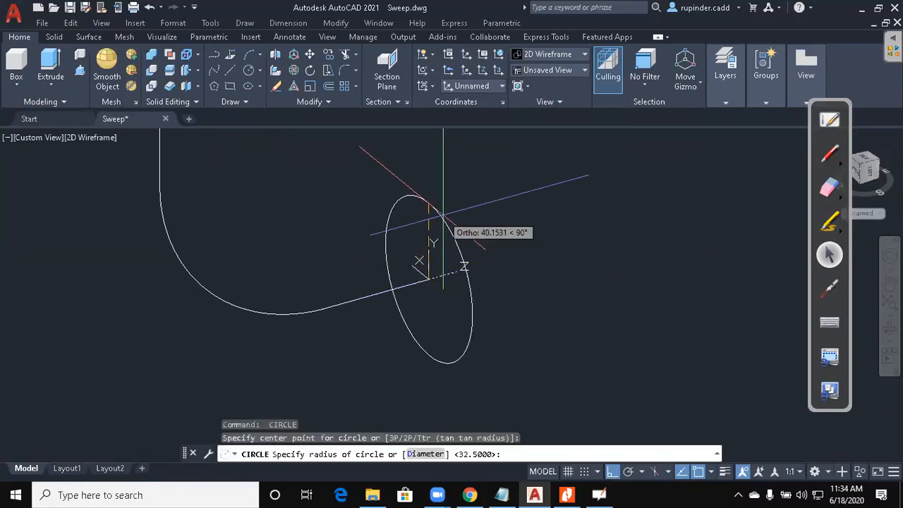
pyautogui.write('97/2')
pyautogui.press('Return')
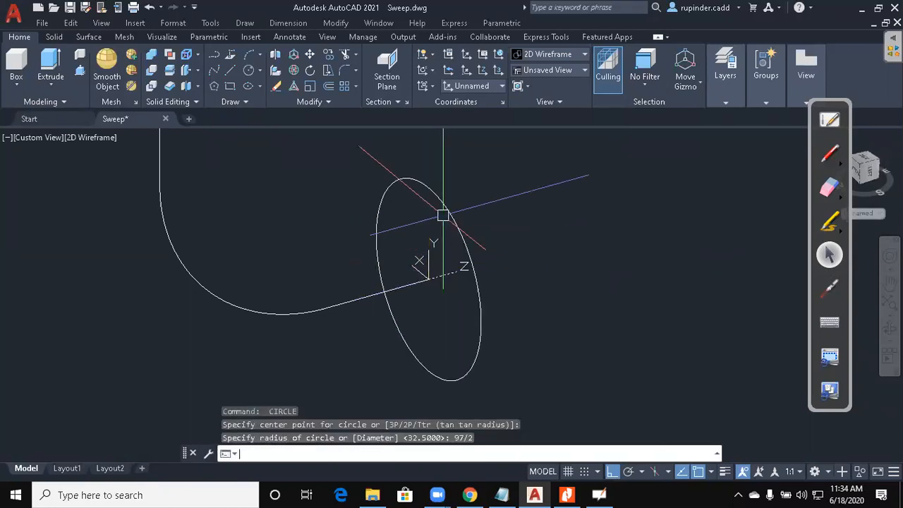
# Draw a concentric inner circle of radius 65/2 at the same path end.
pyautogui.press('Escape')
pyautogui.press('Return')
pyautogui.click(428, 280)
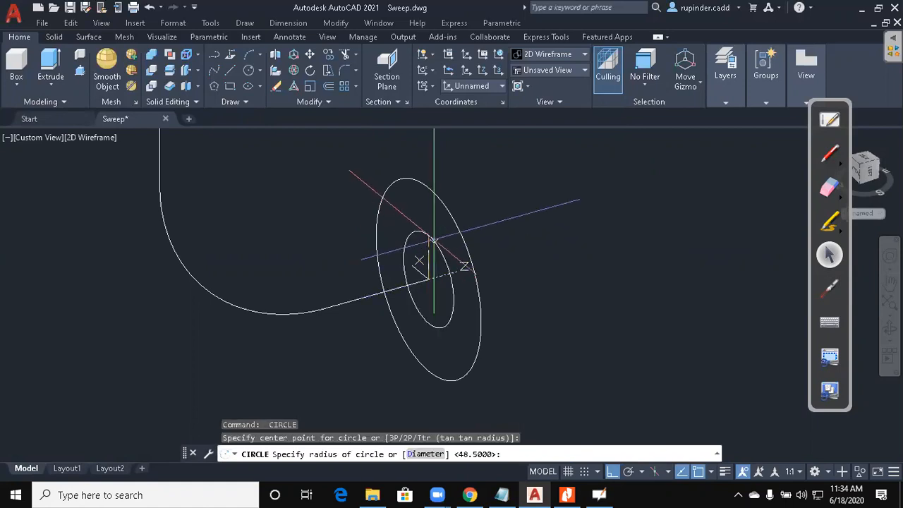
pyautogui.write('65/2')
pyautogui.press('Return')
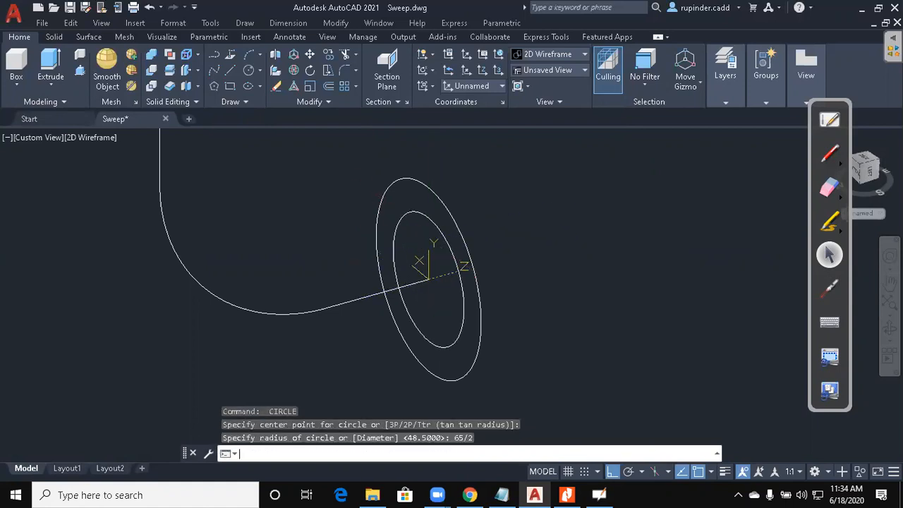
pyautogui.press('Escape')
pyautogui.press('Escape')
pyautogui.scroll(-5, 510, 304)
pyautogui.press('Escape')
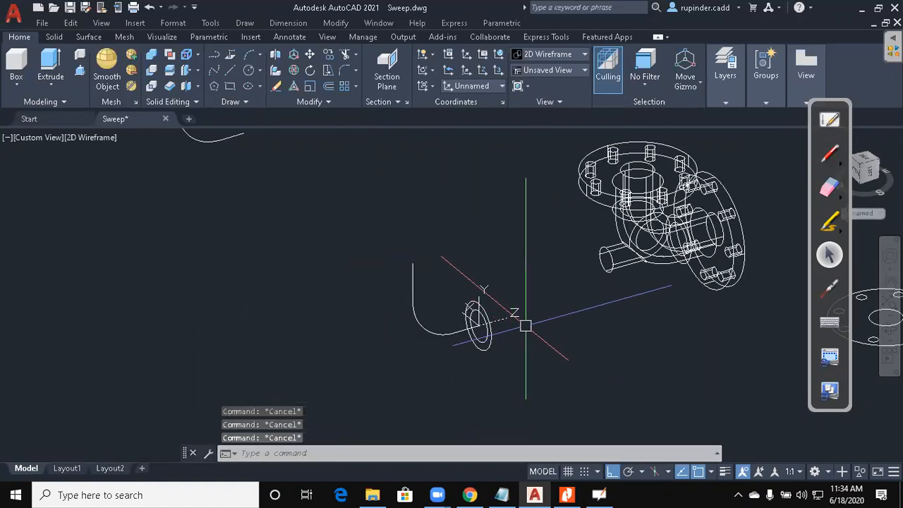
# Sweep both concentric circles together along the copied J-shaped path.
pyautogui.write('sweep')
pyautogui.press('Return')
pyautogui.scroll(2, 487, 332)
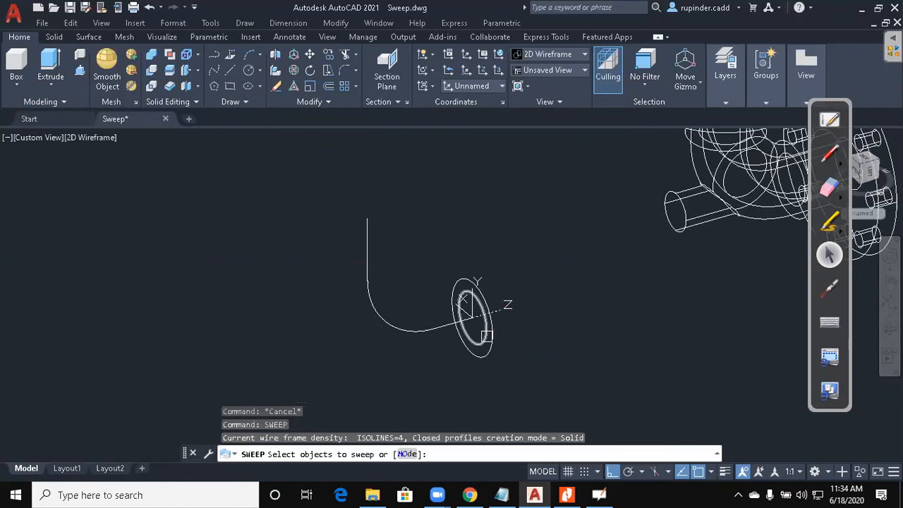
pyautogui.click(487, 338)
pyautogui.click(491, 348)
pyautogui.press('Return')
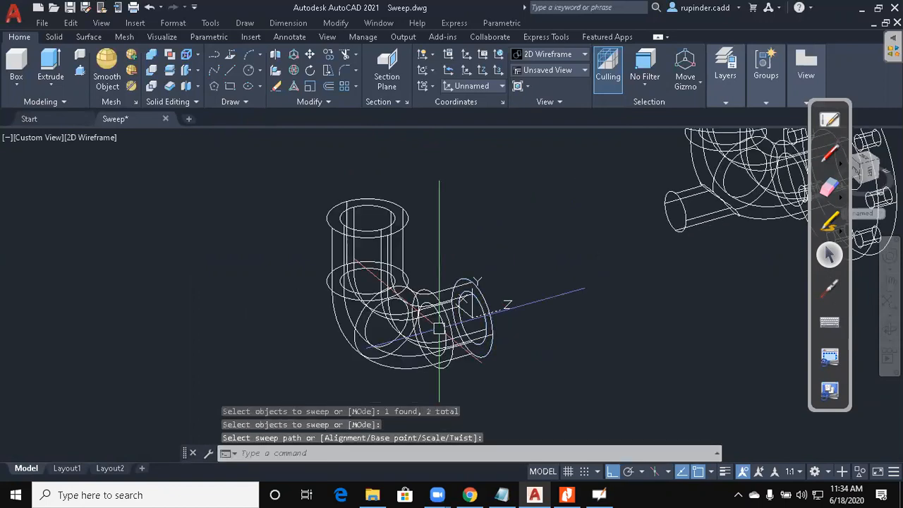
# Set the visual style to Conceptual to shade the swept elbow.
pyautogui.press('Escape')
pyautogui.press('Escape')
pyautogui.write('vs')
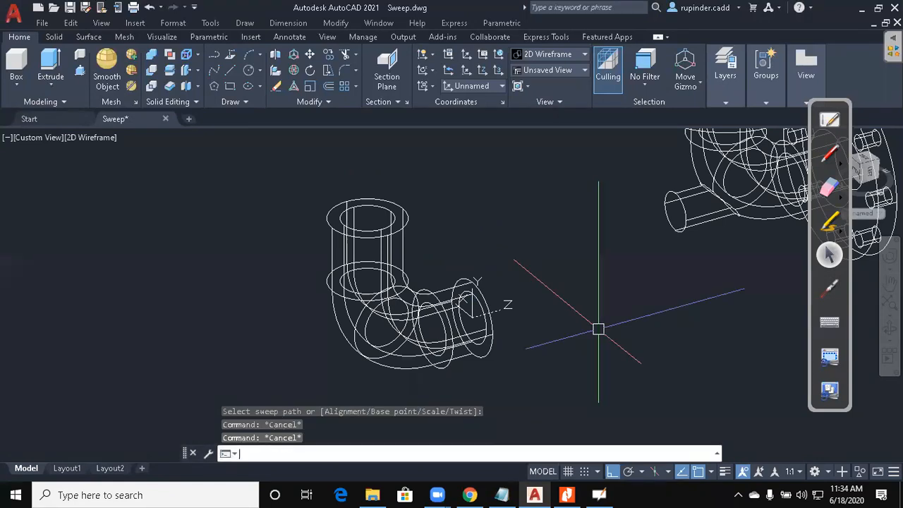
pyautogui.press('Return')
pyautogui.write('c')
pyautogui.press('Return')
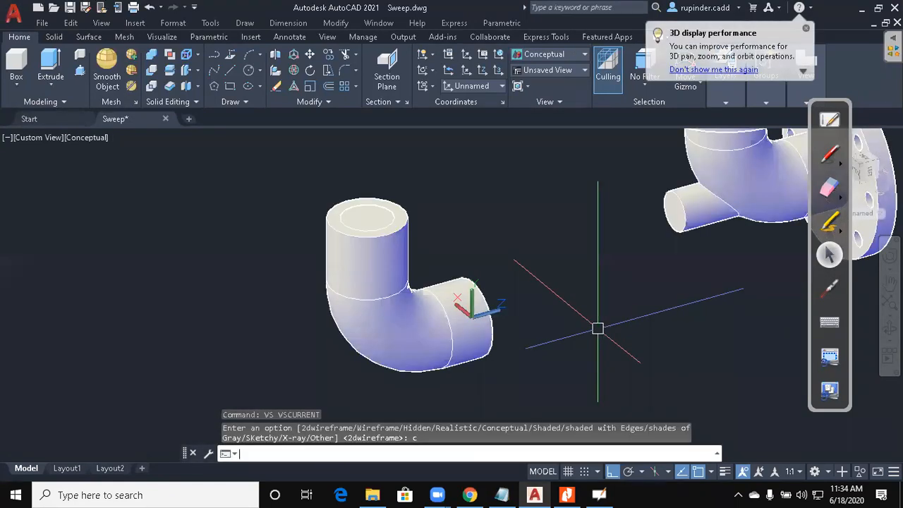
# Subtract the inner swept solid from the outer one to hollow out the elbow pipe.
pyautogui.write('su')
pyautogui.press('Return')
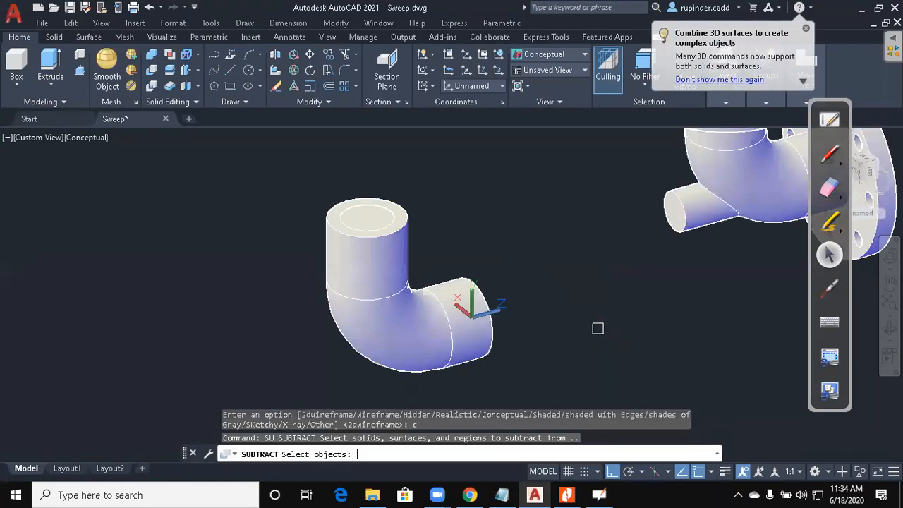
pyautogui.click(389, 305)
pyautogui.press('Return')
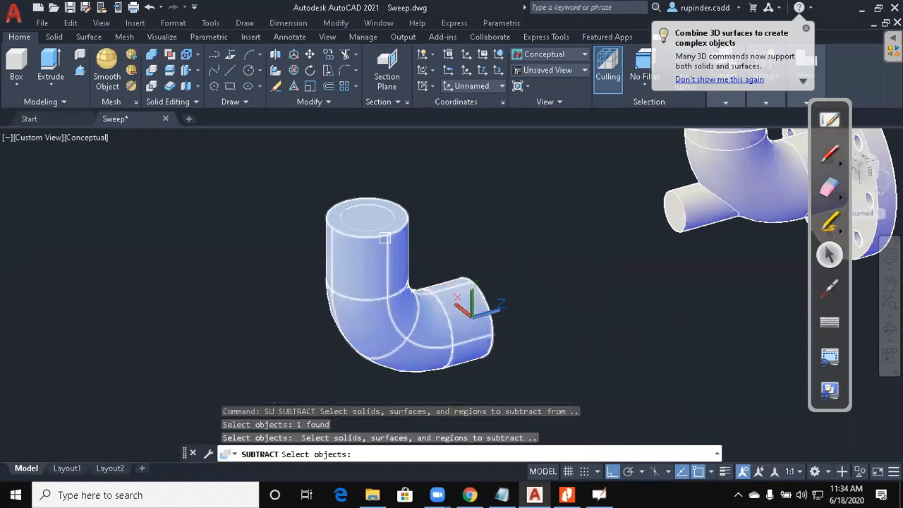
pyautogui.click(377, 217)
pyautogui.press('Return')
pyautogui.press('Escape')
pyautogui.scroll(4, 378, 221)
pyautogui.keyDown('shift'); pyautogui.moveTo(377, 226); pyautogui.dragTo(332, 275, button='middle'); pyautogui.keyUp('shift')
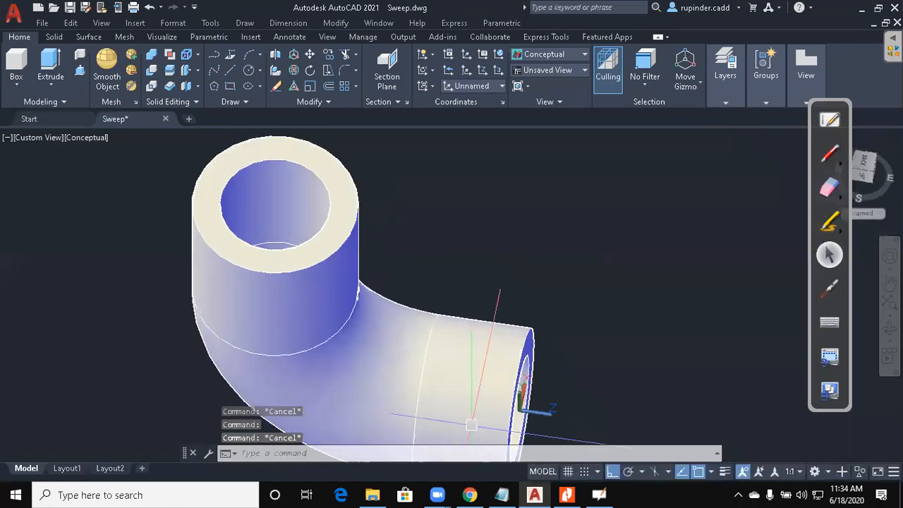
# Switch to the Assignment 10 PDF in Nitro Pro and check the flange dimensions.
pyautogui.click(566, 495)
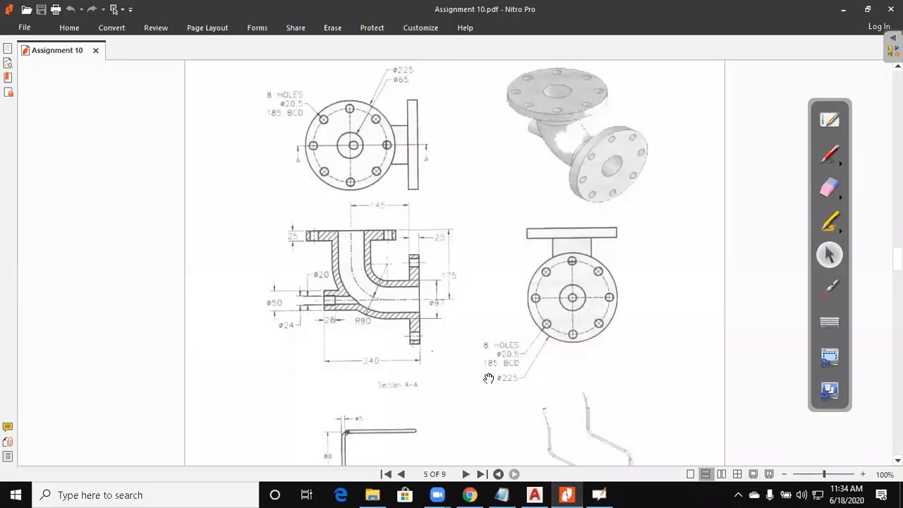
pyautogui.press('alt')
pyautogui.click(843, 10)
# Set the Sweep drawing in AutoCAD to the SW Isometric view.
pyautogui.press('Escape')
pyautogui.press('Escape')
pyautogui.hotkey('alt', 'v')
pyautogui.press('d')
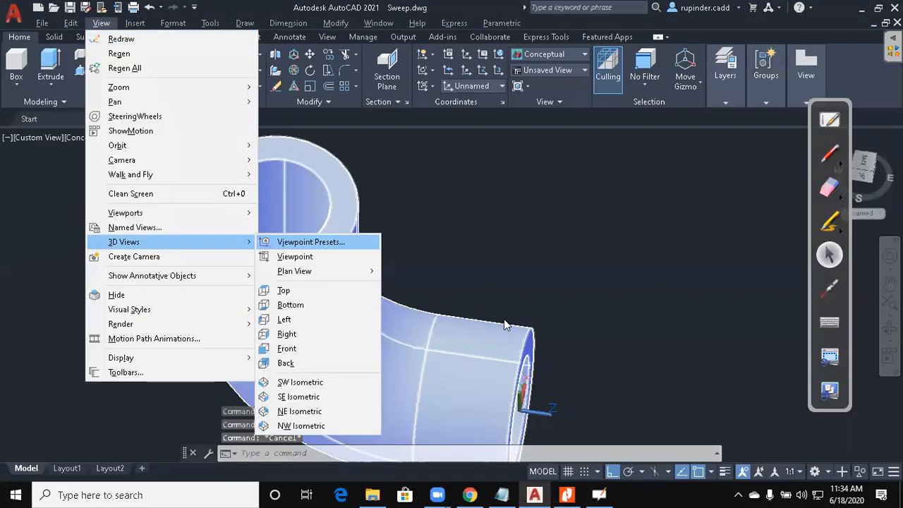
pyautogui.click(344, 383)
pyautogui.scroll(6, 363, 413)
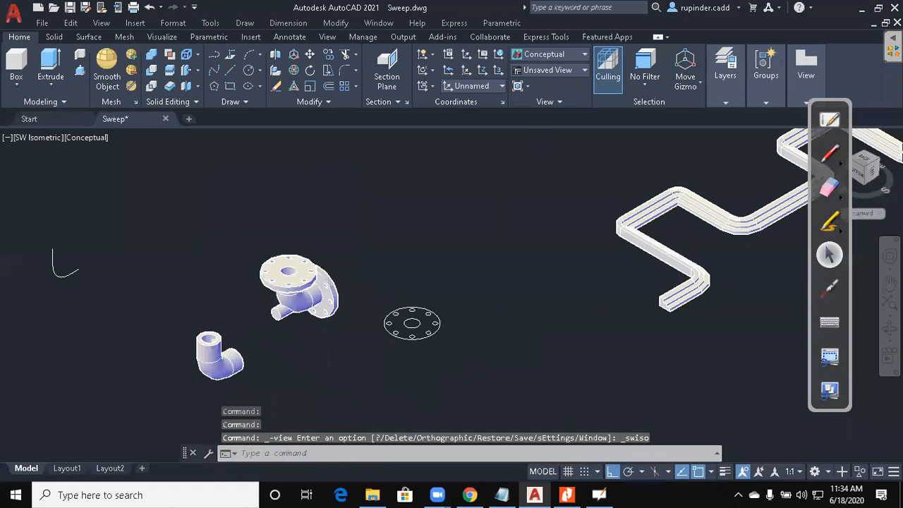
# Copy all the circles of the flat flange profile to the empty space between it and the new elbow.
pyautogui.press('Escape')
pyautogui.press('Escape')
pyautogui.press('Escape')
pyautogui.write('co')
pyautogui.press('Return')
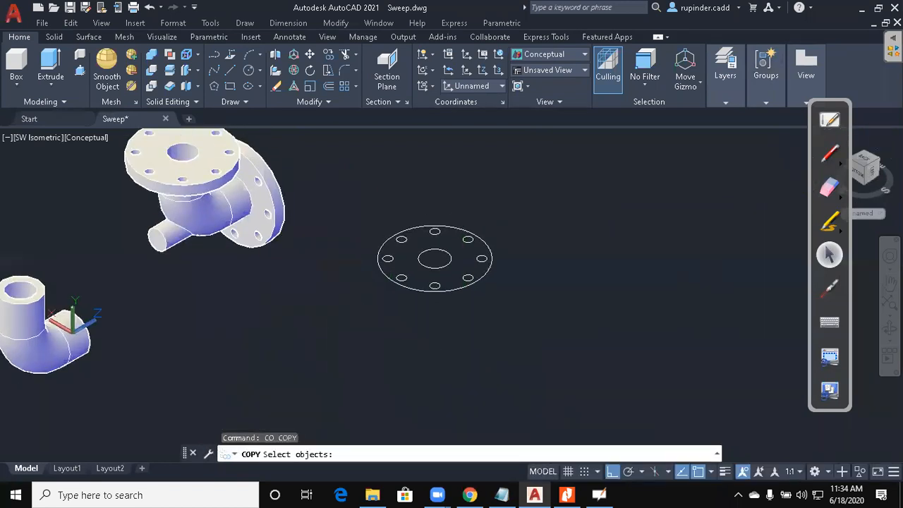
pyautogui.click(496, 327)
pyautogui.click(369, 198)
pyautogui.press('Return')
pyautogui.click(593, 254)
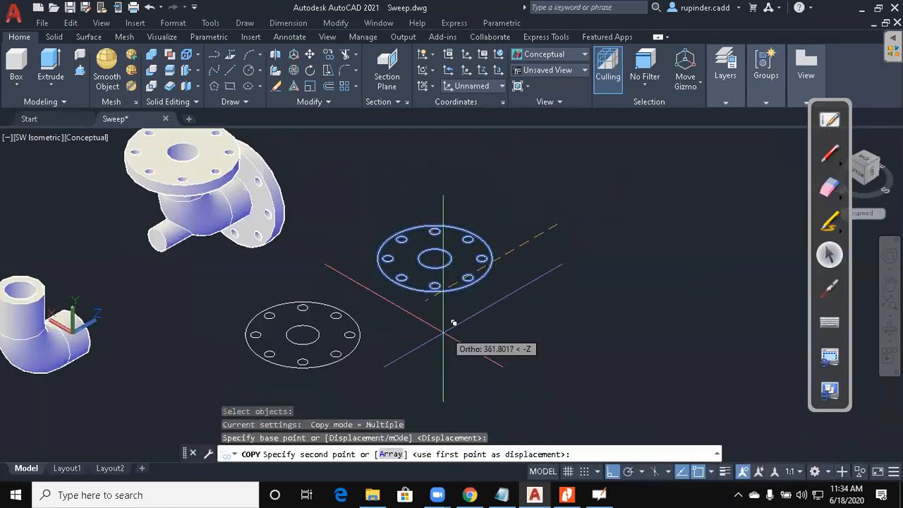
pyautogui.click(423, 352)
pyautogui.press('Escape')
pyautogui.press('Escape')
# Extrude all circles of the copied flange profile to a height of 25.
pyautogui.write('e')
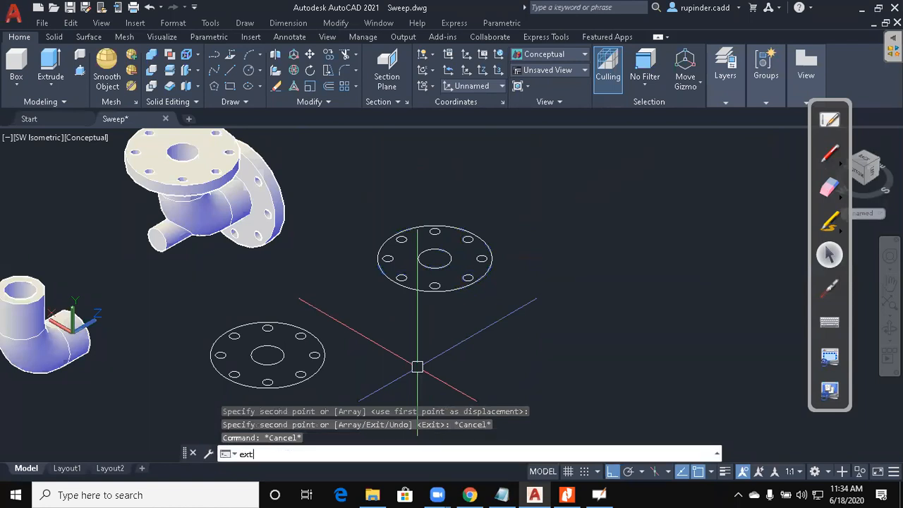
pyautogui.write('xt')
pyautogui.press('Return')
pyautogui.click(323, 384)
pyautogui.click(212, 292)
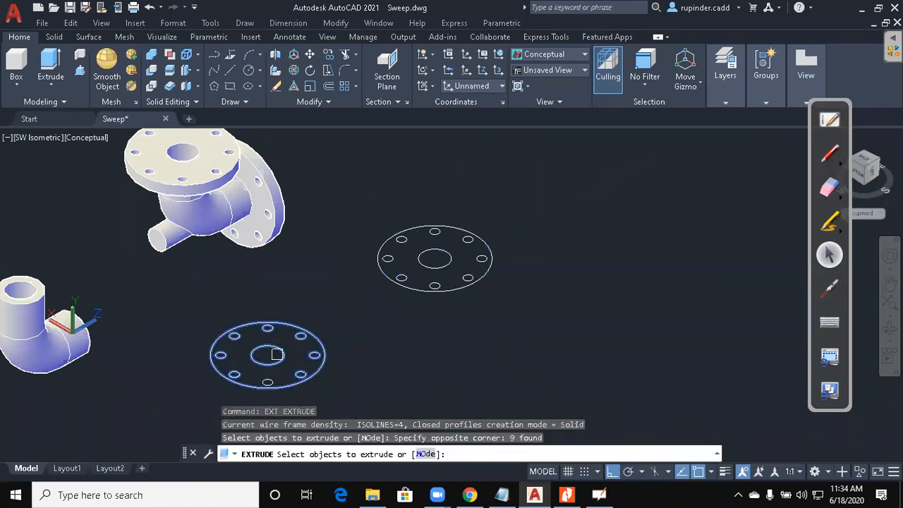
pyautogui.click(216, 362)
pyautogui.press('Return')
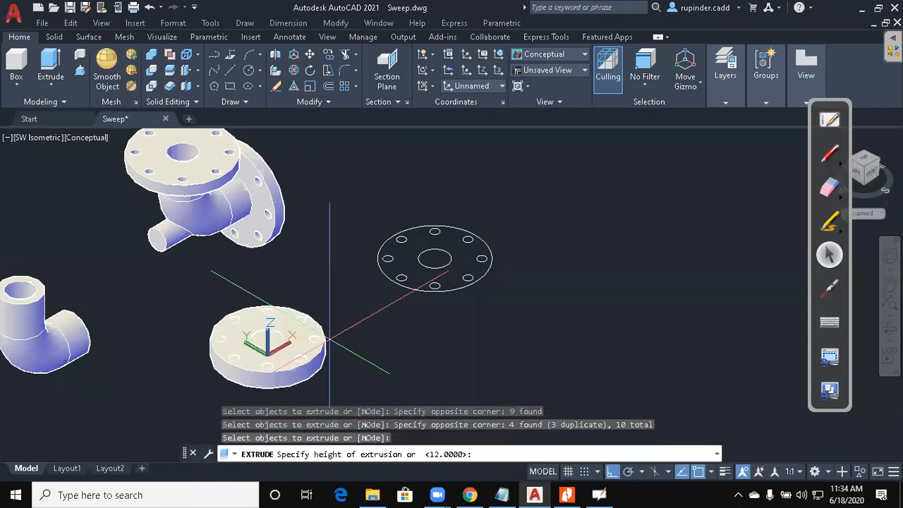
pyautogui.write('25')
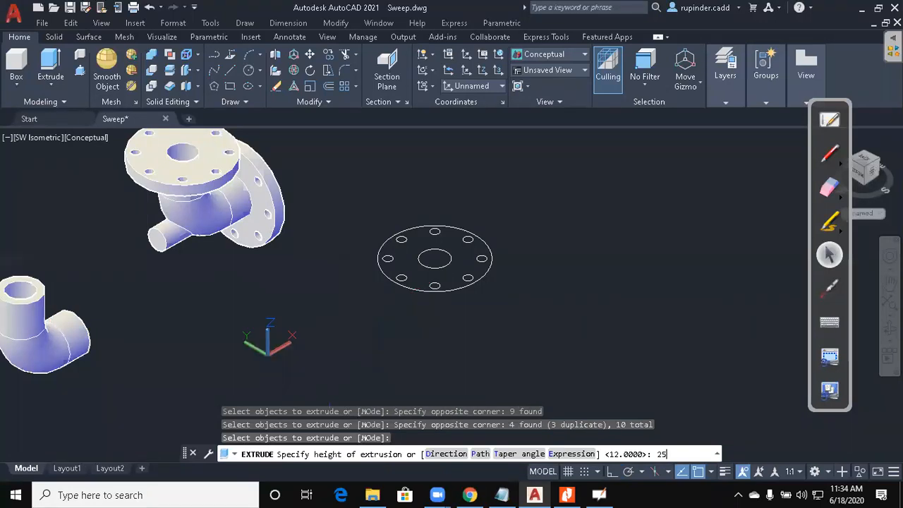
pyautogui.press('Return')
pyautogui.press('Escape')
pyautogui.press('Escape')
# Subtract the centre bore and eight bolt-hole cylinders from the extruded flange disc.
pyautogui.write('su')
pyautogui.press('Return')
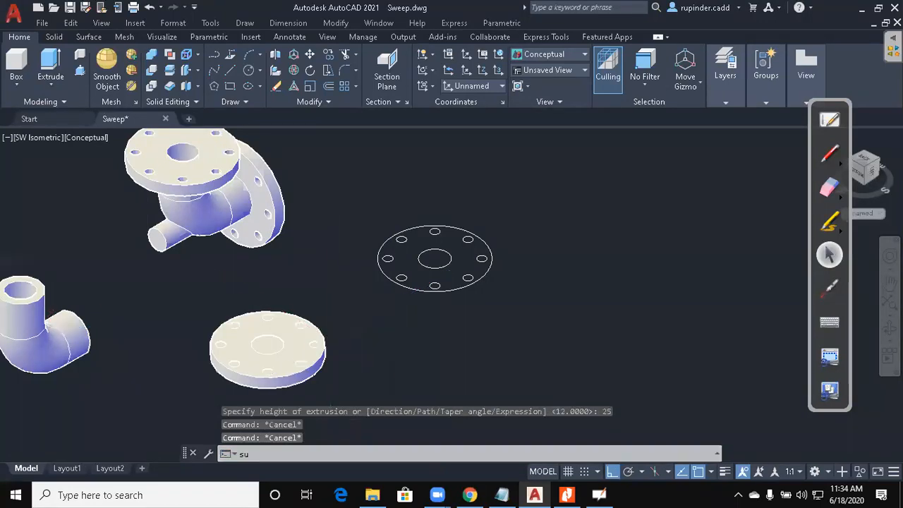
pyautogui.scroll(6, 330, 339)
pyautogui.scroll(-5, 308, 317)
pyautogui.click(308, 317)
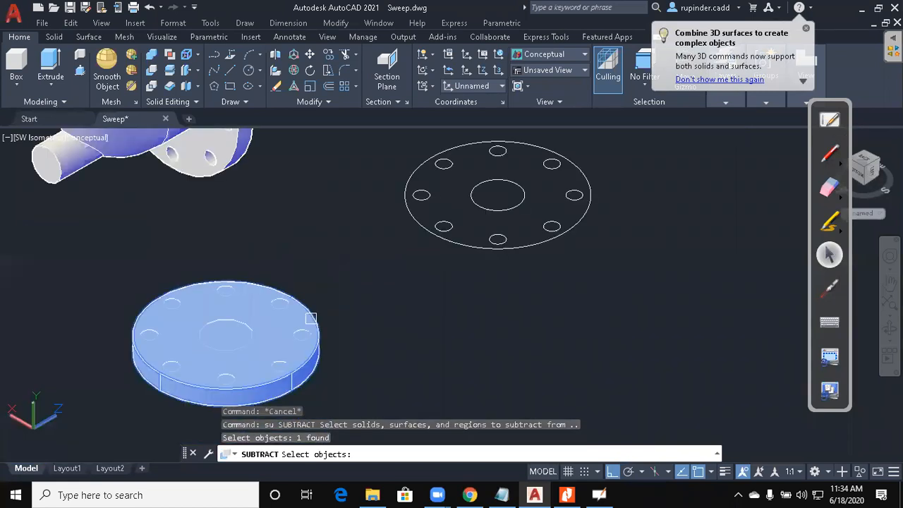
pyautogui.moveTo(309, 316); pyautogui.dragTo(417, 259, button='middle')
pyautogui.press('Return')
pyautogui.click(425, 359)
pyautogui.click(180, 197)
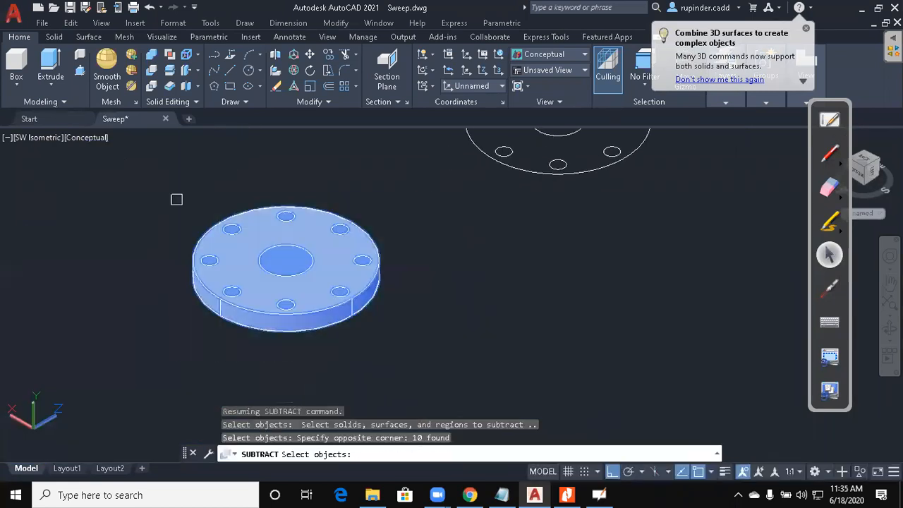
pyautogui.press('Return')
pyautogui.press('Escape')
pyautogui.press('Escape')
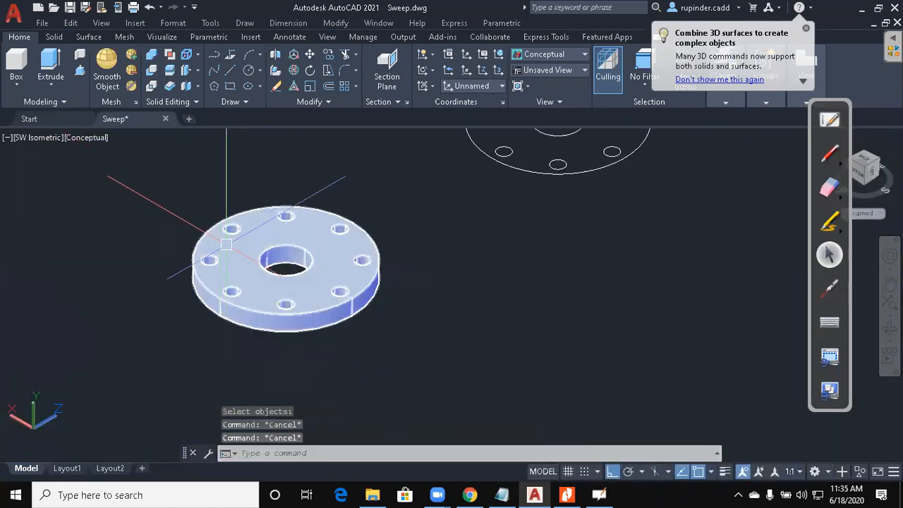
# Copy the drilled flange onto the elbow's vertical end, from its upper-face centre to the centre of the pipe opening.
pyautogui.write('co')
pyautogui.press('Return')
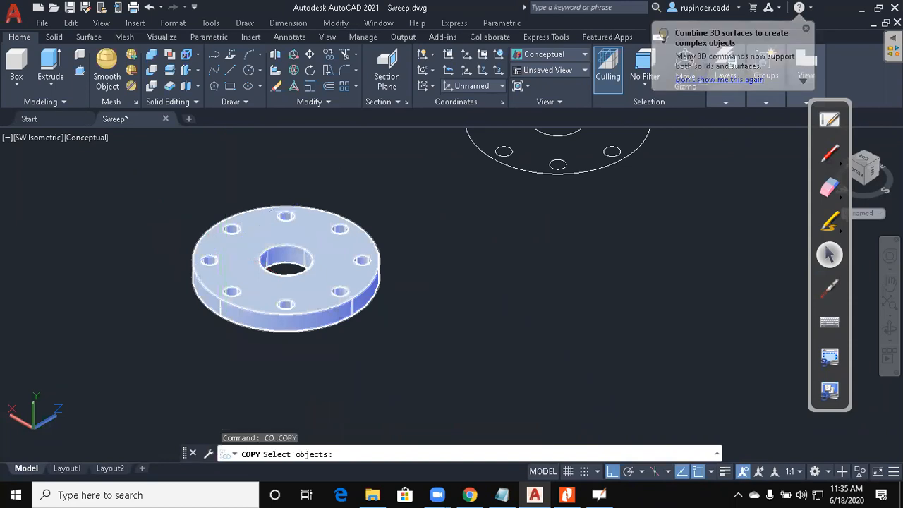
pyautogui.click(294, 303)
pyautogui.press('Return')
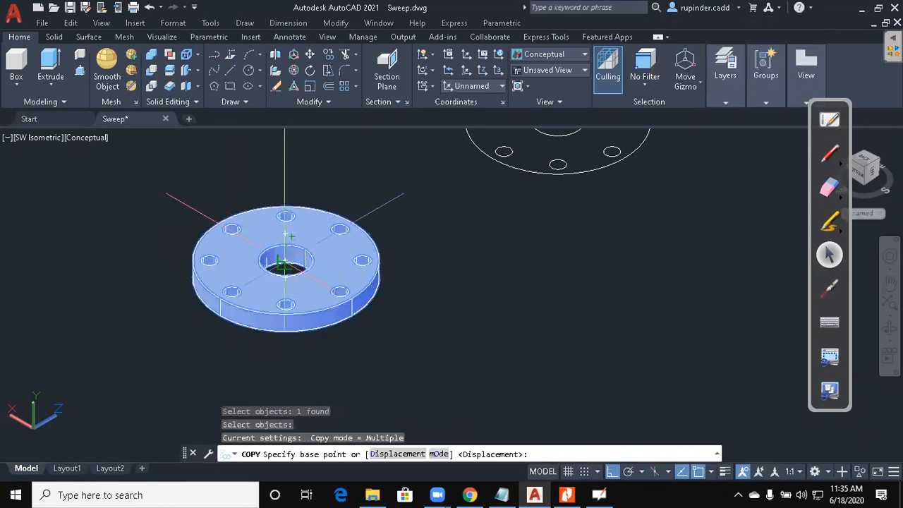
pyautogui.scroll(2, 285, 272)
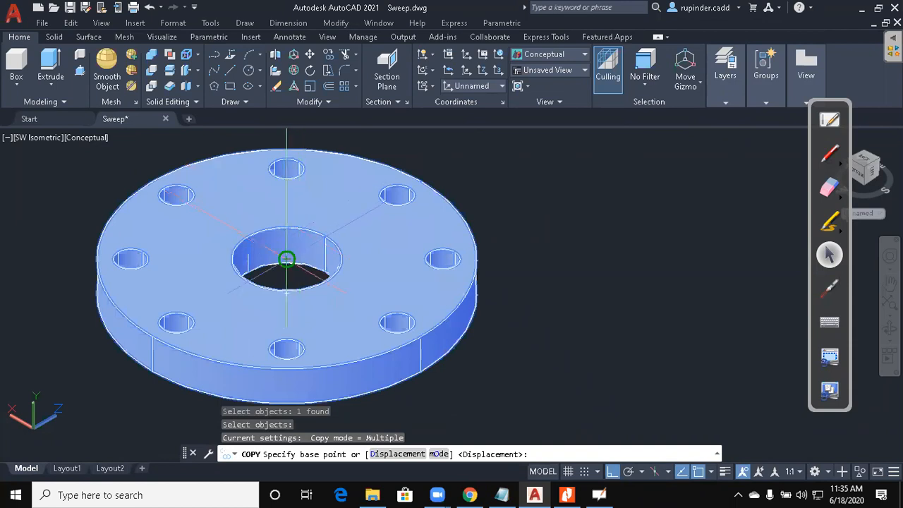
pyautogui.click(294, 249)
pyautogui.scroll(-4, 287, 275)
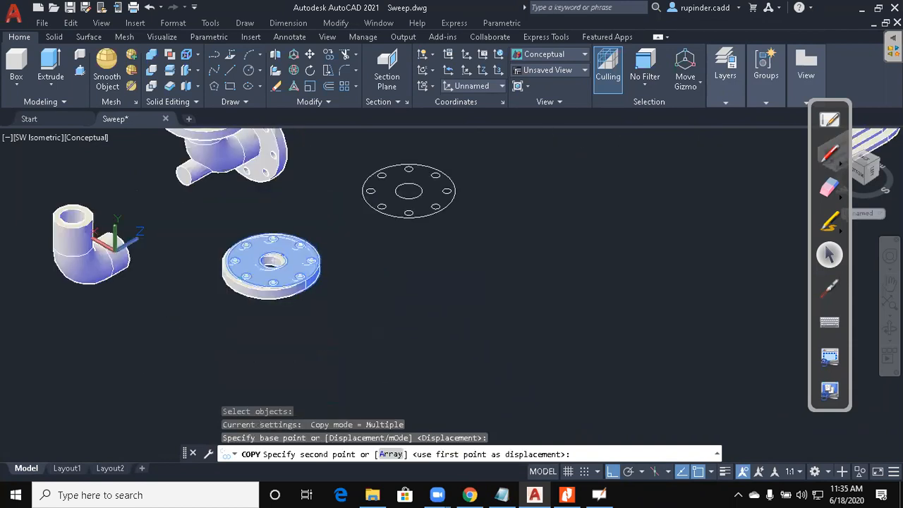
pyautogui.scroll(3, 155, 247)
pyautogui.scroll(3, 142, 237)
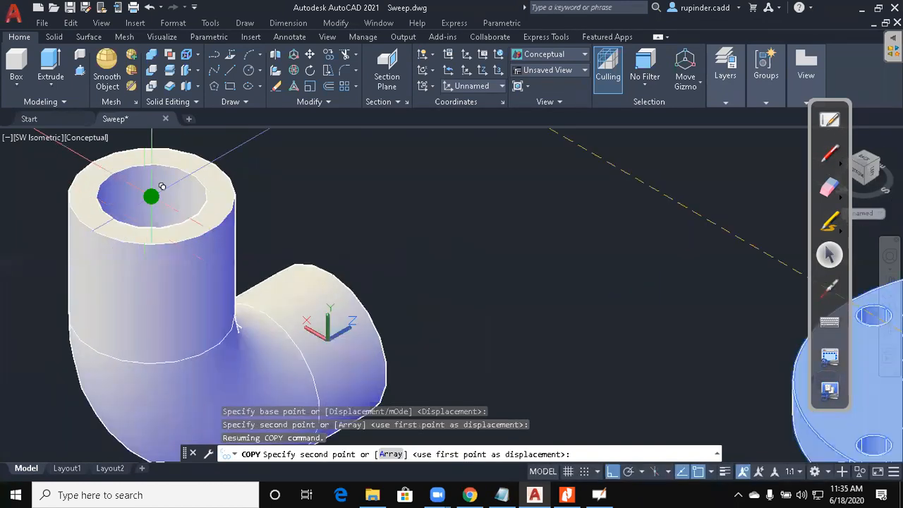
pyautogui.click(162, 186)
pyautogui.scroll(-4, 212, 226)
pyautogui.press('Escape')
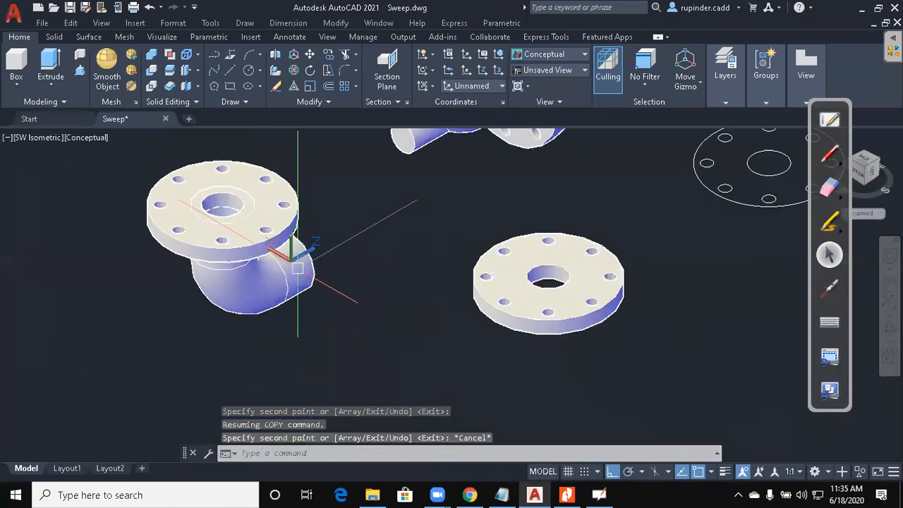
pyautogui.press('Escape')
pyautogui.press('Escape')
pyautogui.press('Escape')
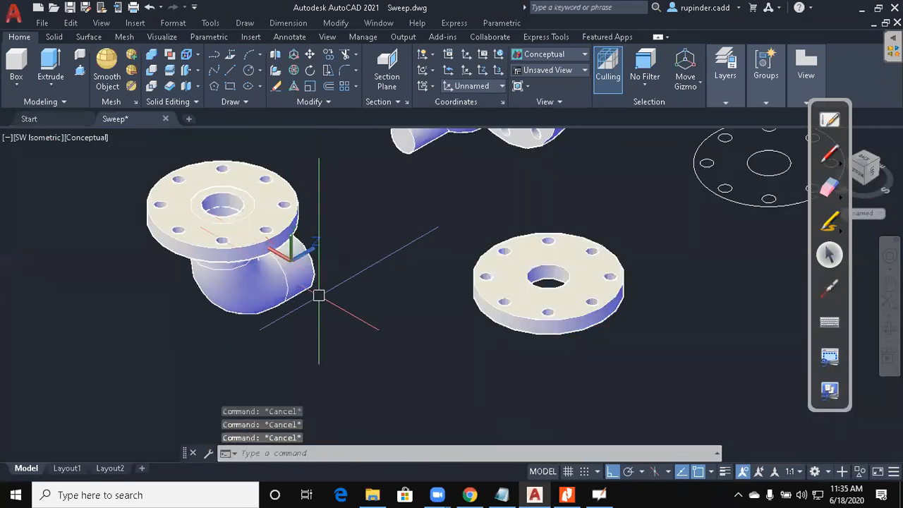
# Check how the flanges are arranged on the elbow in the Assignment 10 PDF, and return to the AutoCAD drawing.
pyautogui.click(566, 495)
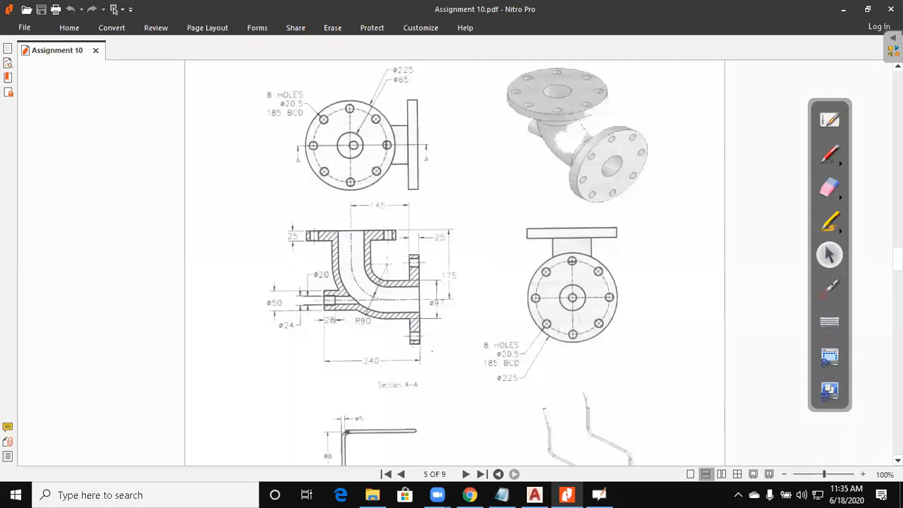
pyautogui.hotkey('alt', 'Tab')
pyautogui.moveTo(433, 320); pyautogui.dragTo(413, 328, button='middle')
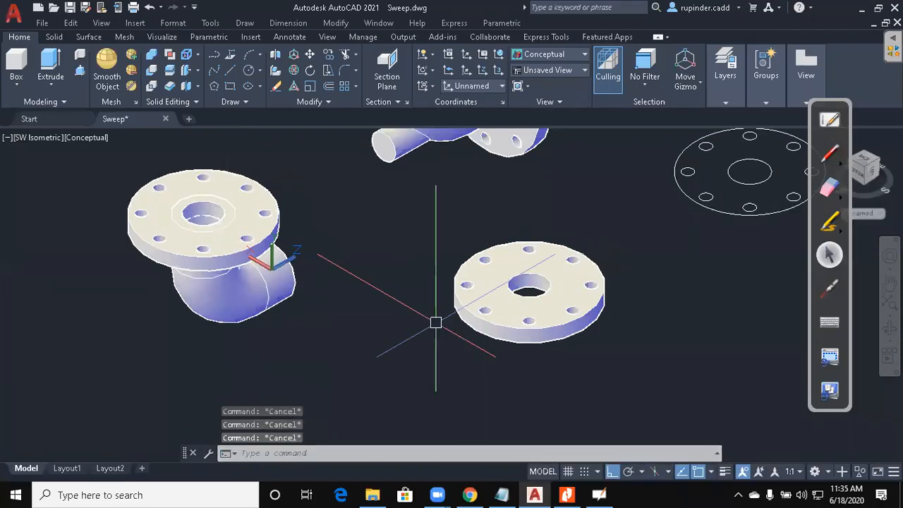
# Set the visual style to 2D Wireframe.
pyautogui.write('vs')
pyautogui.press('Return')
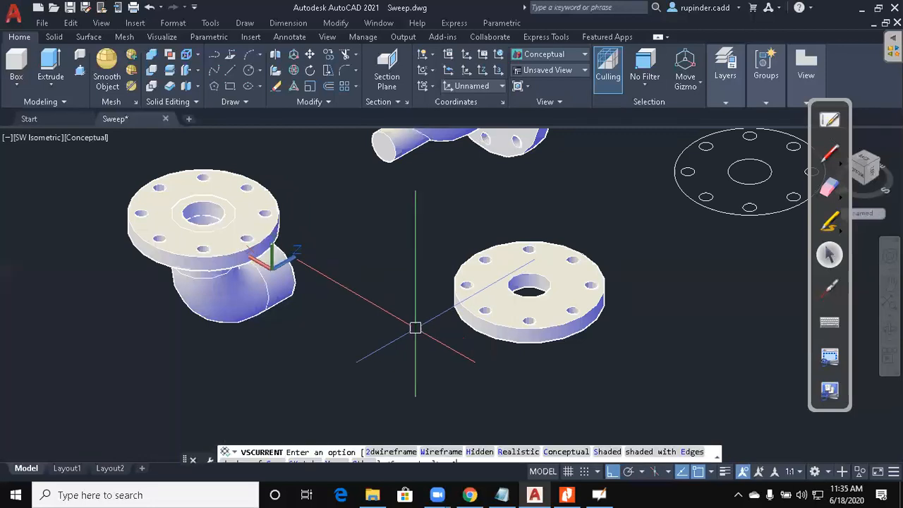
pyautogui.write('2')
pyautogui.press('Escape')
pyautogui.write('vs')
pyautogui.press('Return')
pyautogui.write('2')
pyautogui.press('Return')
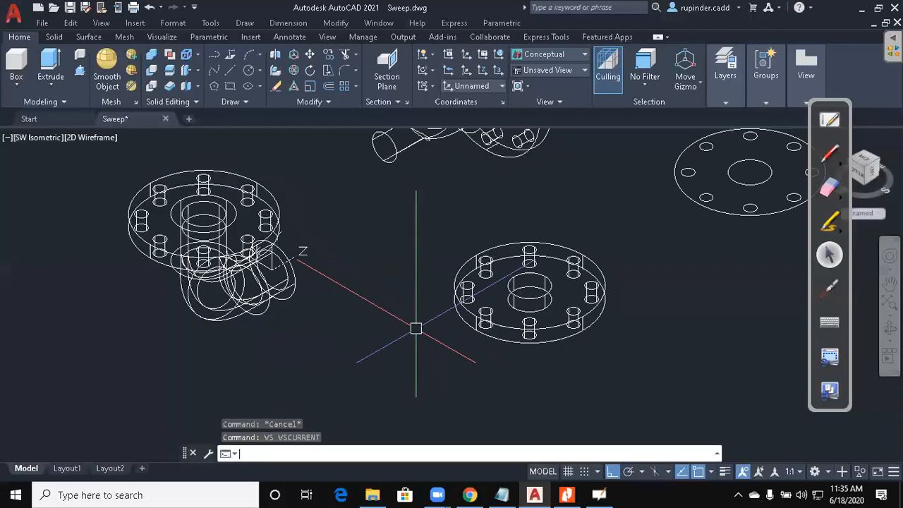
pyautogui.press('Escape')
# Rotate the loose flange by 90 degrees about the centre of its bore.
pyautogui.write('ro')
pyautogui.press('space')
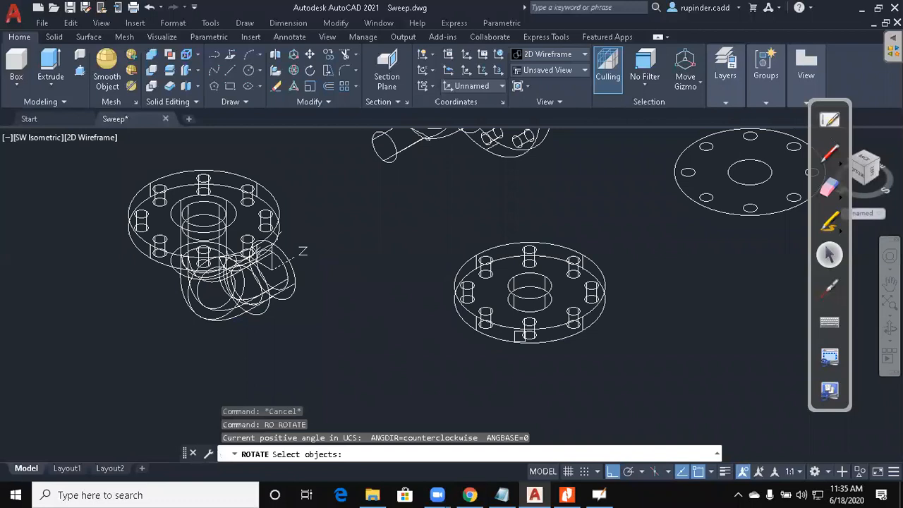
pyautogui.click(611, 374)
pyautogui.click(540, 252)
pyautogui.press('Return')
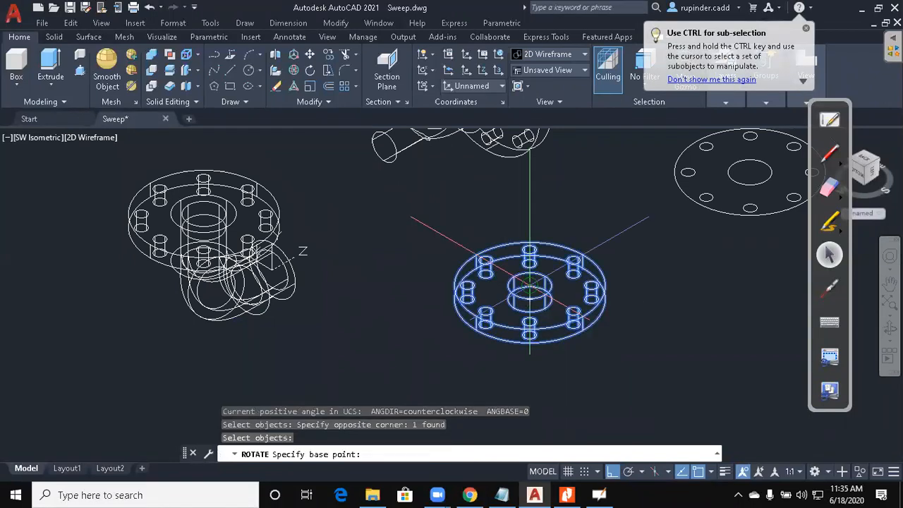
pyautogui.click(530, 285)
pyautogui.write('90')
pyautogui.press('Return')
pyautogui.press('space')
pyautogui.press('Escape')
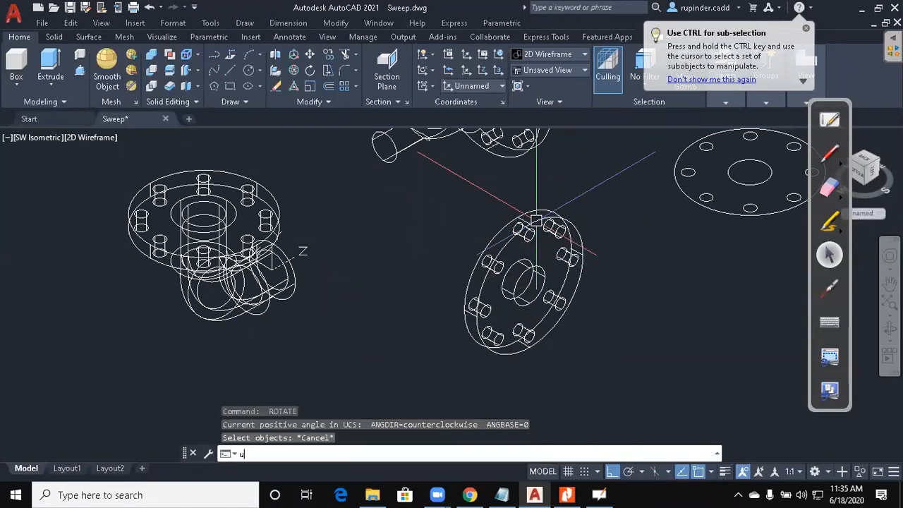
# Reset the UCS to World.
pyautogui.press('Return')
pyautogui.press('Escape')
pyautogui.press('Escape')
pyautogui.press('Escape')
pyautogui.press('Escape')
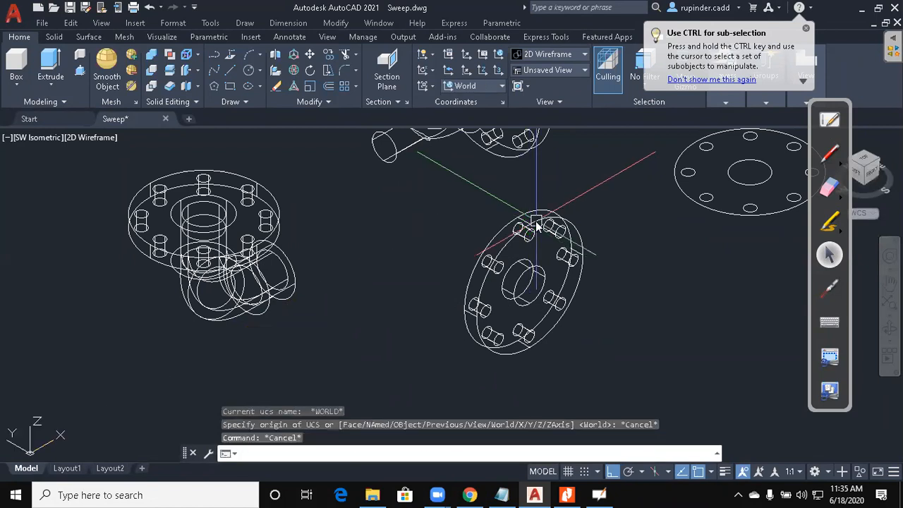
# Rotate the loose flange by 180 degrees about the centre of its bore.
pyautogui.write('ro')
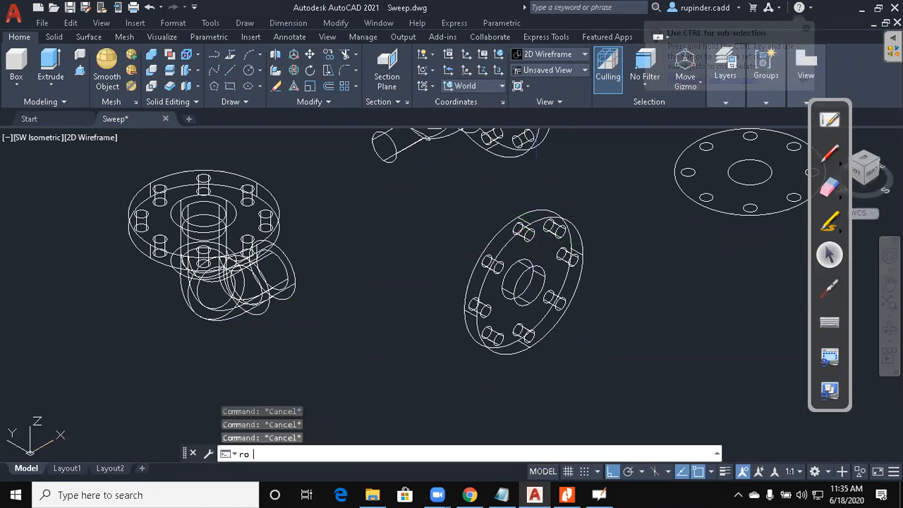
pyautogui.press('space')
pyautogui.click(557, 326)
pyautogui.click(494, 292)
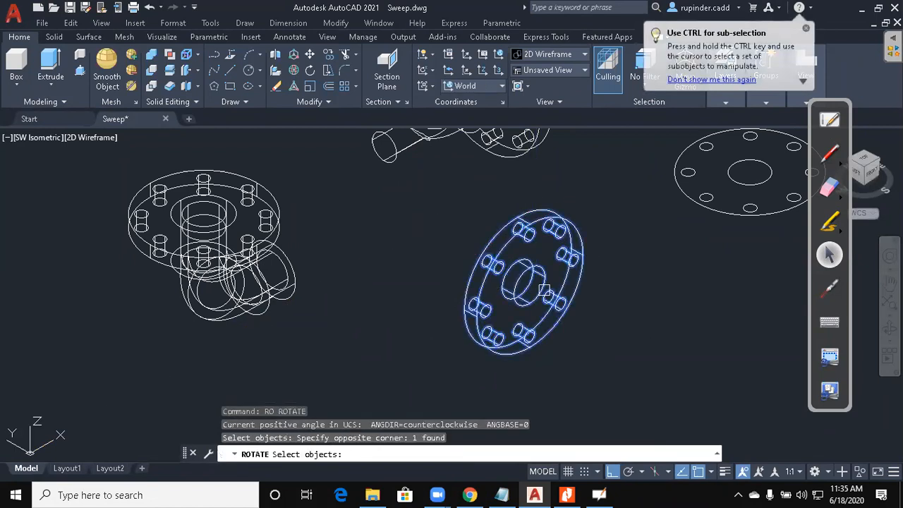
pyautogui.press('Return')
pyautogui.click(518, 278)
pyautogui.click(466, 269)
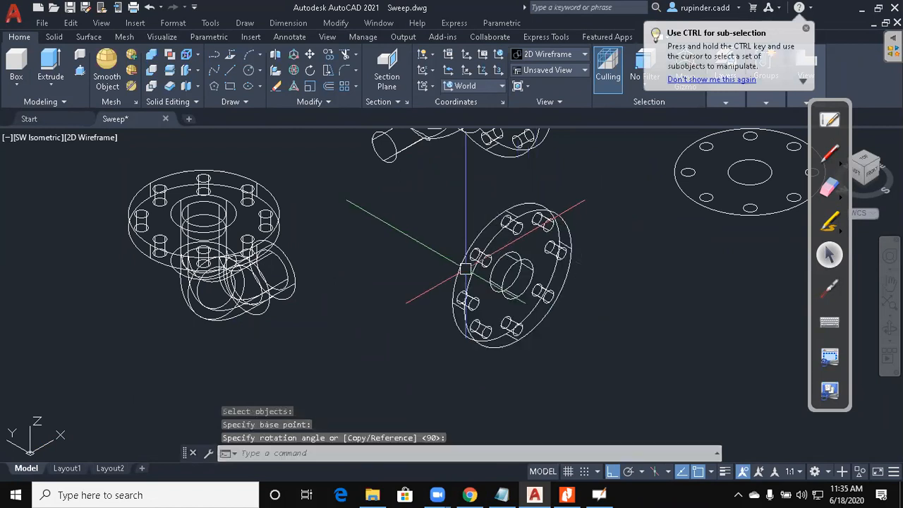
# Rotate the loose flange by a further 90 degrees about its bore centre to face the elbow's open horizontal end.
pyautogui.press('space')
pyautogui.click(560, 343)
pyautogui.click(497, 293)
pyautogui.press('Return')
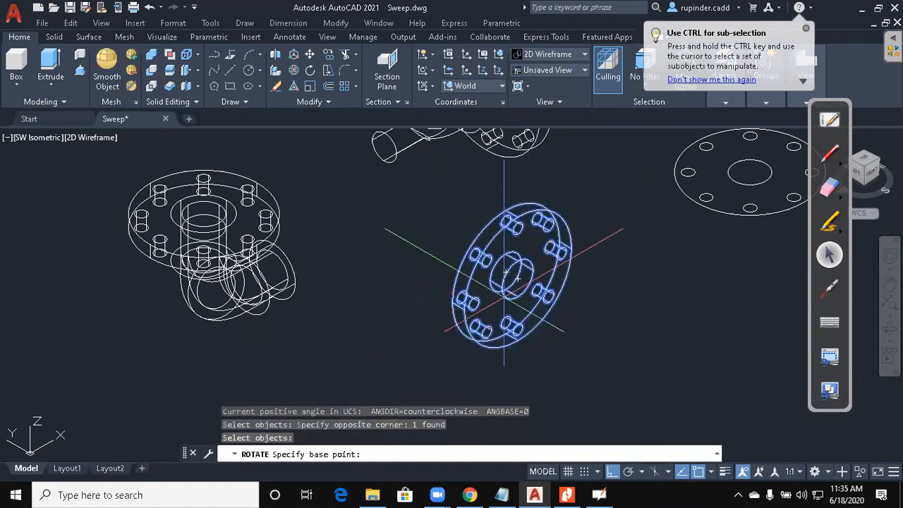
pyautogui.click(509, 274)
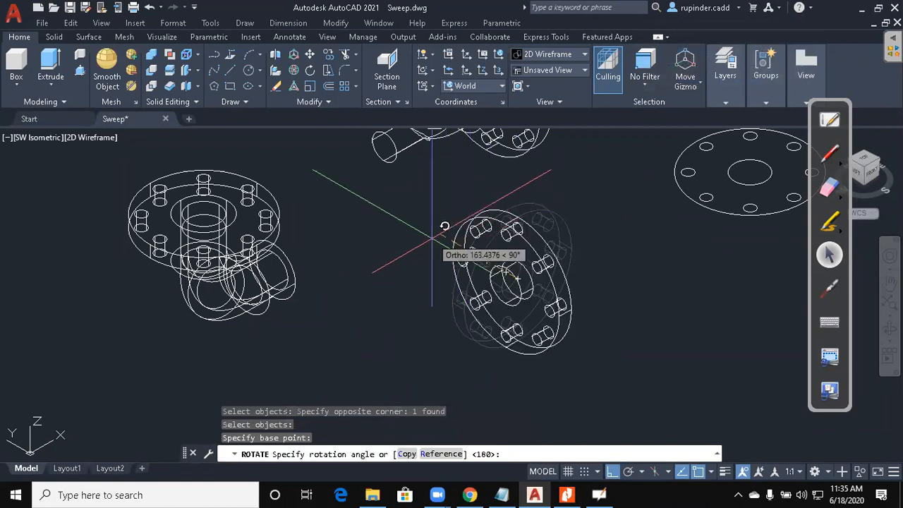
pyautogui.press('Escape')
# Move the loose flange by its bore centre onto the centre of the pipe's open horizontal end.
pyautogui.write('m')
pyautogui.press('Return')
pyautogui.click(604, 367)
pyautogui.click(532, 308)
pyautogui.press('Return')
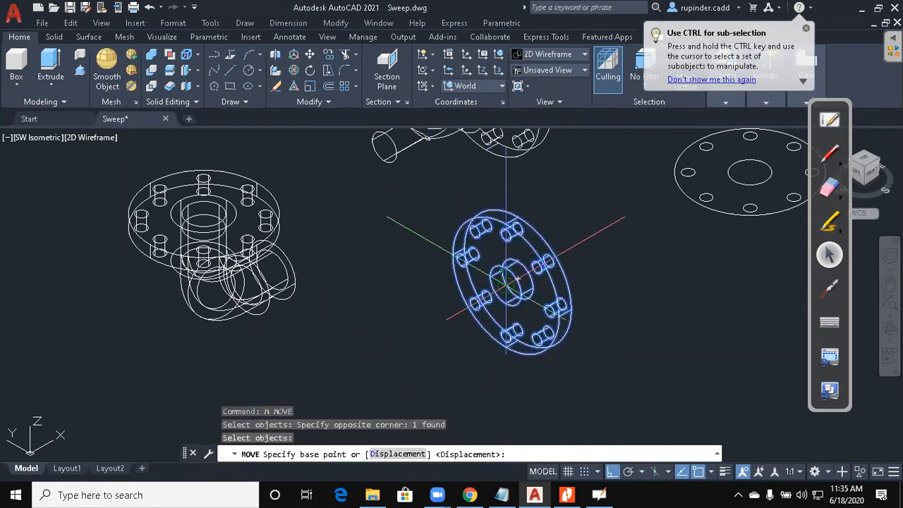
pyautogui.click(505, 284)
pyautogui.click(272, 269)
pyautogui.press('Escape')
# Set the visual style to Conceptual.
pyautogui.moveTo(420, 305); pyautogui.dragTo(413, 281, button='middle')
pyautogui.write('vs')
pyautogui.press('Return')
pyautogui.write('c')
pyautogui.press('Return')
# Union the hollow elbow pipe with its two flanges.
pyautogui.write('uni')
pyautogui.press('Return')
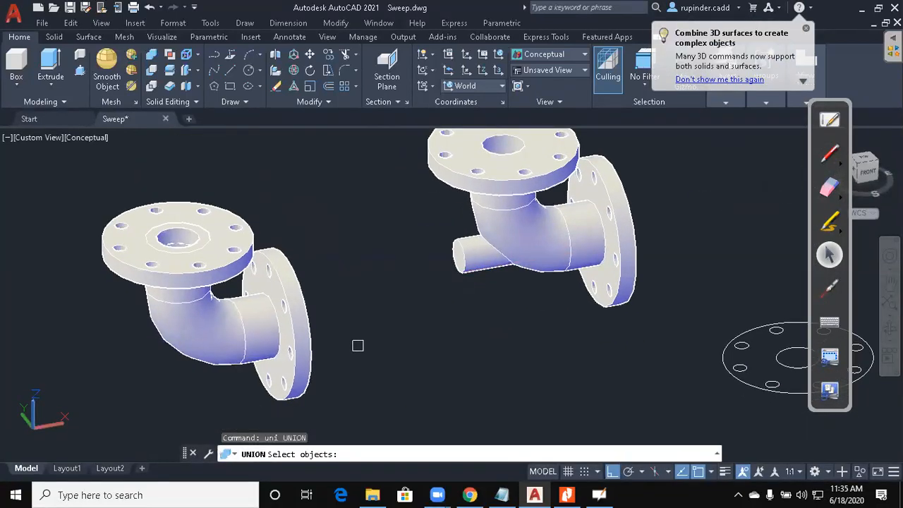
pyautogui.click(353, 381)
pyautogui.click(182, 210)
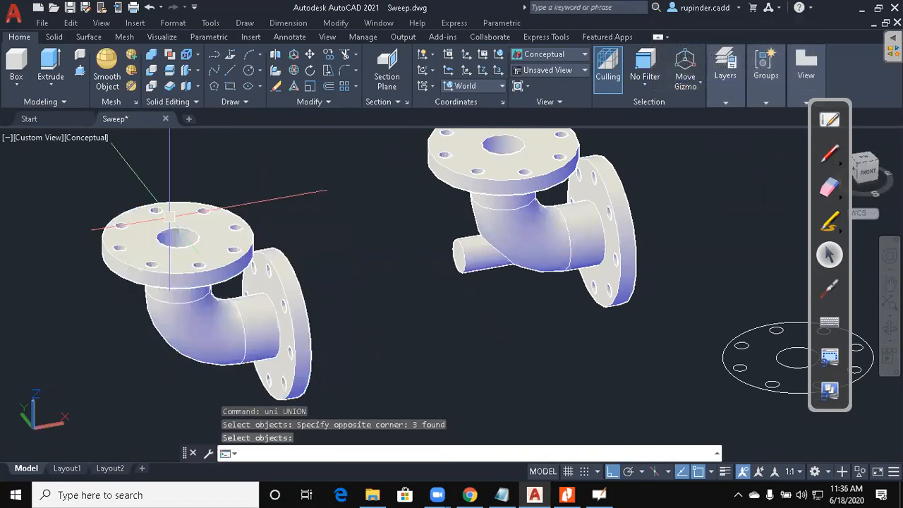
pyautogui.press('Escape')
pyautogui.press('Escape')
pyautogui.scroll(-4, 169, 217)
pyautogui.press('Escape')
pyautogui.scroll(2, 205, 278)
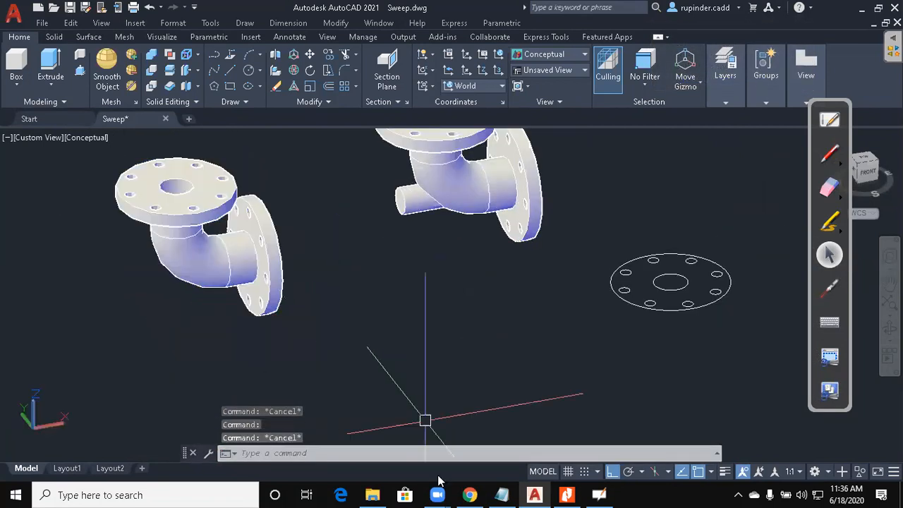
# Check the side branch dimensions in the Assignment 10 PDF, and return to the AutoCAD drawing in SW Isometric view.
pyautogui.click(567, 494)
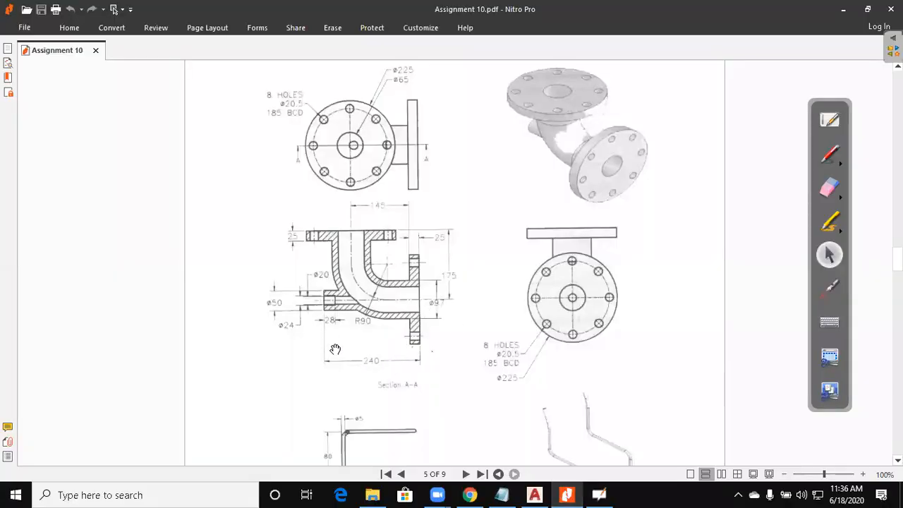
pyautogui.click(842, 11)
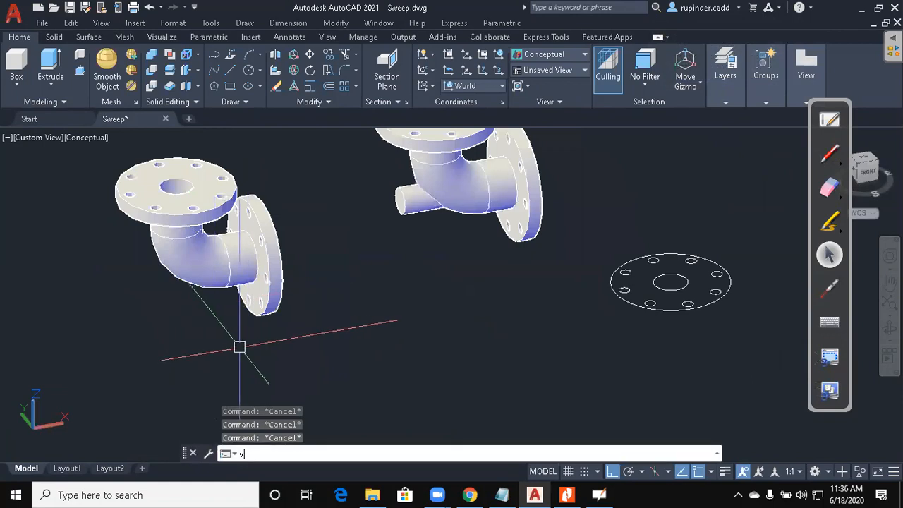
pyautogui.write('3')
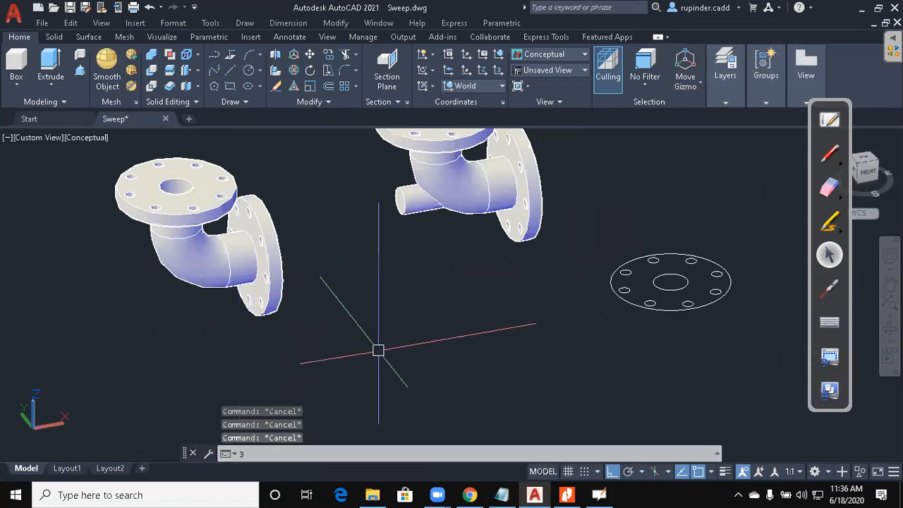
pyautogui.hotkey('alt', 'v')
pyautogui.press('3')
pyautogui.press('s')
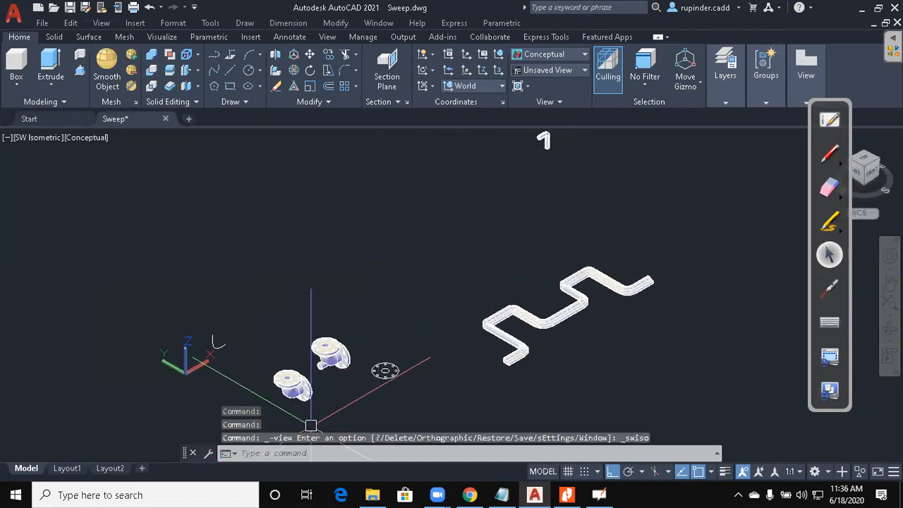
# Set the visual style to 2D Wireframe.
pyautogui.scroll(7, 311, 426)
pyautogui.press('Escape')
pyautogui.press('Escape')
pyautogui.write('vs')
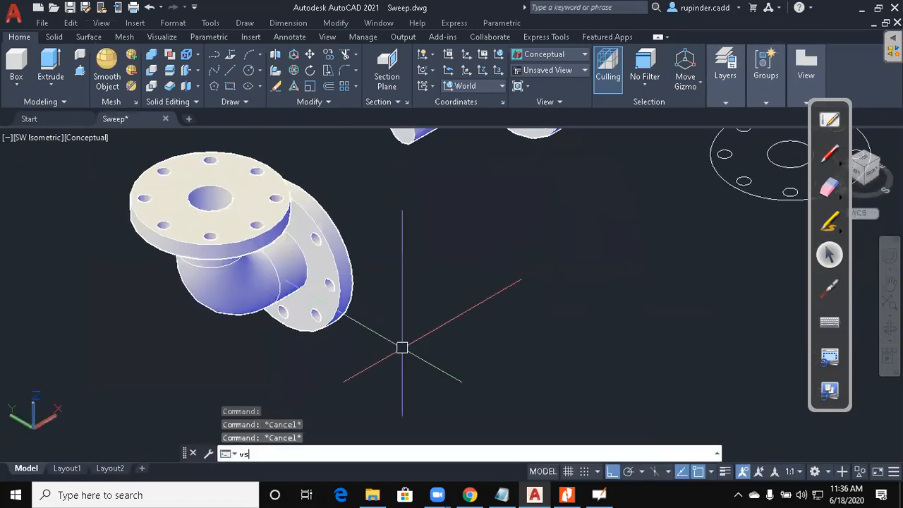
pyautogui.press('Return')
pyautogui.write('2')
pyautogui.press('Return')
pyautogui.press('Escape')
pyautogui.press('Escape')
pyautogui.press('Escape')
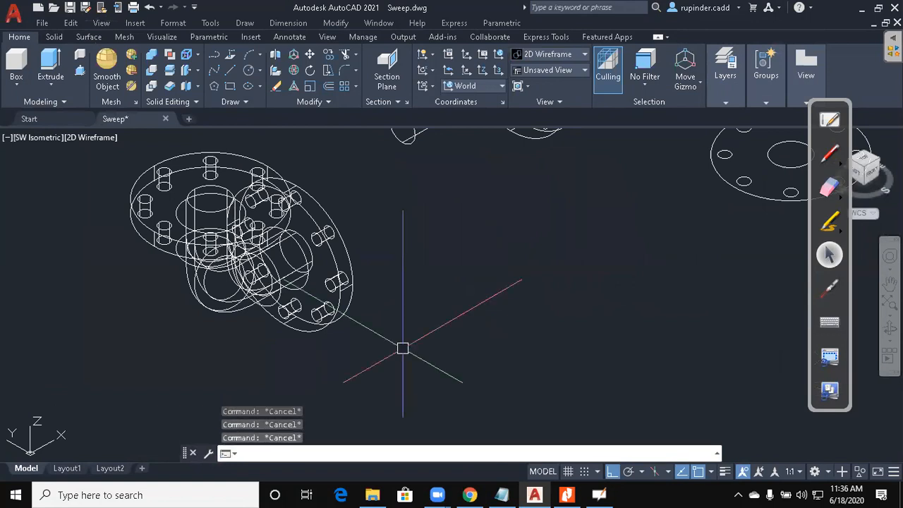
# Redefine the UCS with the ZAxis option at the vertical flange, with Z pointing outward along the horizontal pipe's axis.
pyautogui.write('ucs')
pyautogui.press('Return')
pyautogui.write('za')
pyautogui.press('Return')
pyautogui.click(324, 283)
pyautogui.click(570, 271)
pyautogui.press('Return')
pyautogui.press('Escape')
pyautogui.press('Escape')
pyautogui.press('Escape')
# Draw a circle of radius 50/2 centred on the bore at the vertical flange's outer face.
pyautogui.write('c')
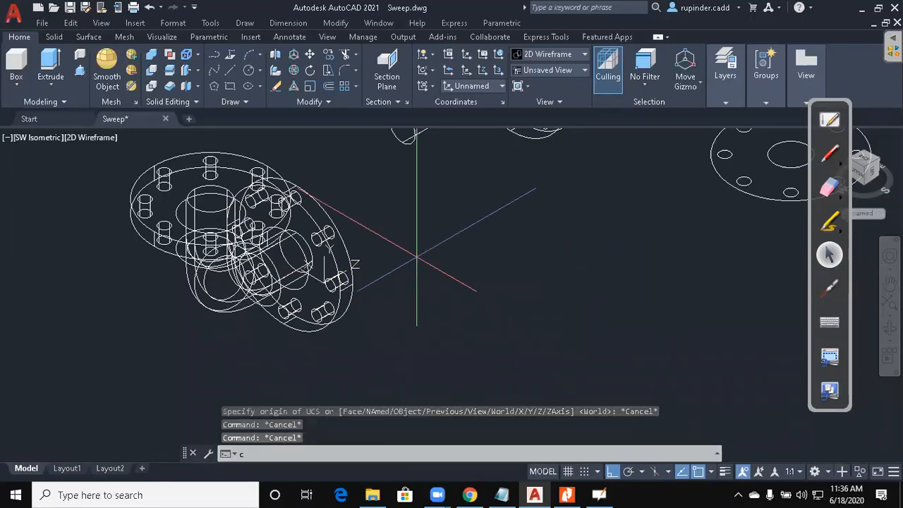
pyautogui.press('Return')
pyautogui.scroll(2, 300, 252)
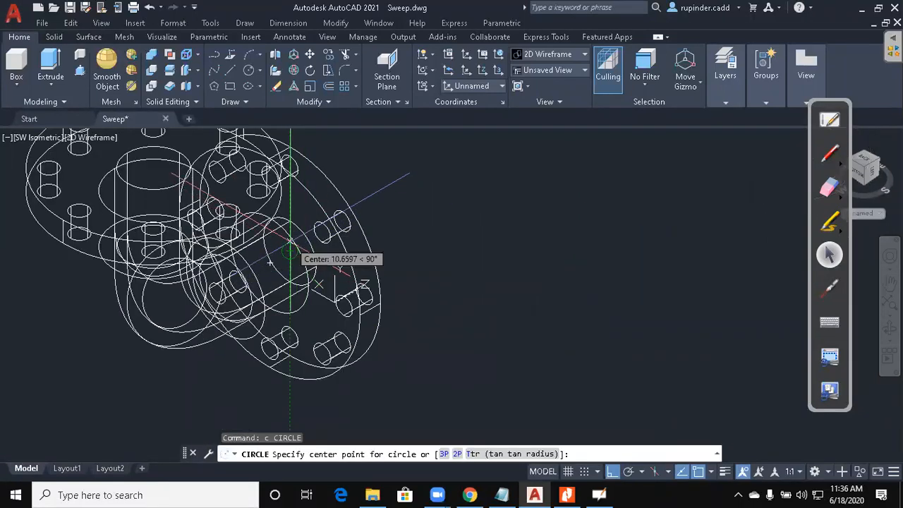
pyautogui.click(288, 244)
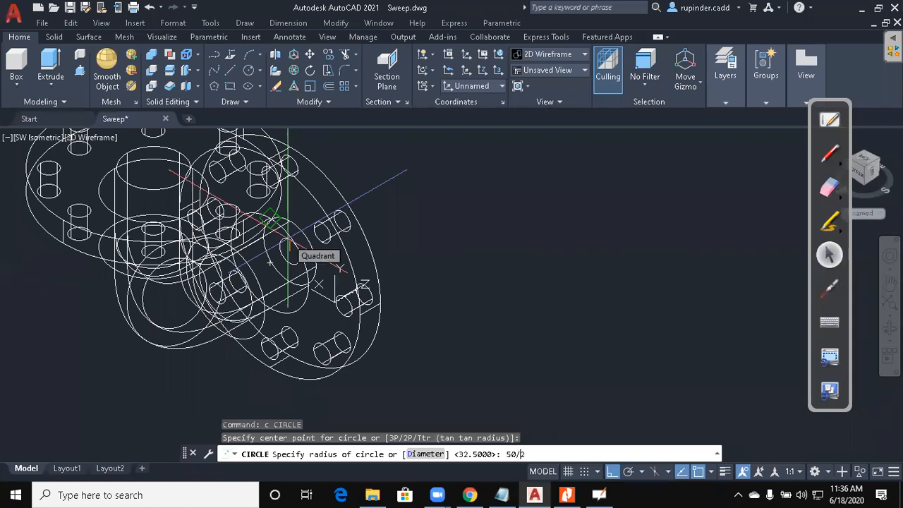
pyautogui.press('Return')
pyautogui.press('Escape')
pyautogui.press('Escape')
# Extrude the 50 mm circle by -240 back through the elbow to form the side branch.
pyautogui.write('ex')
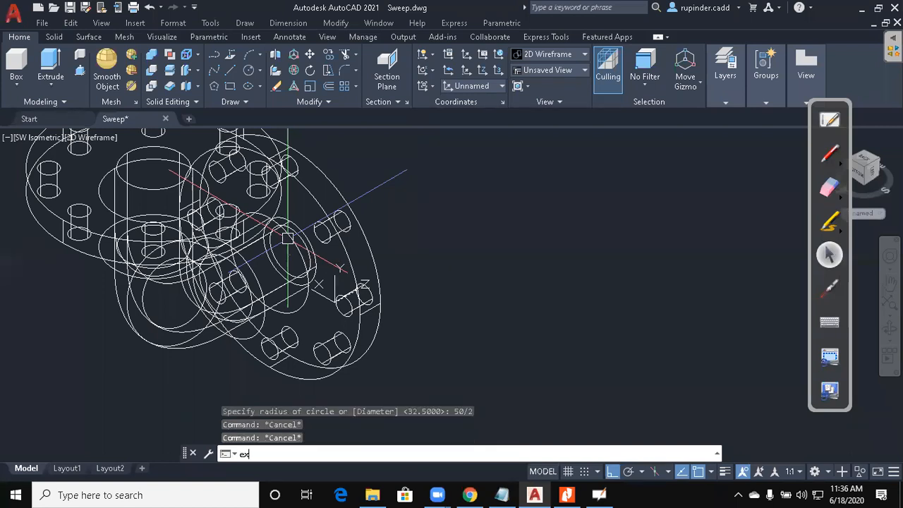
pyautogui.write('t')
pyautogui.press('Return')
pyautogui.click(281, 264)
pyautogui.press('Return')
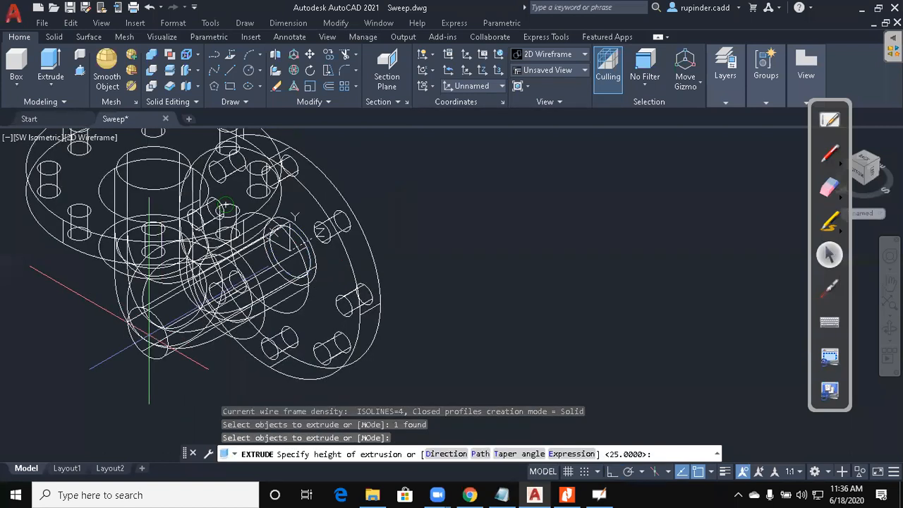
pyautogui.scroll(-2, 343, 242)
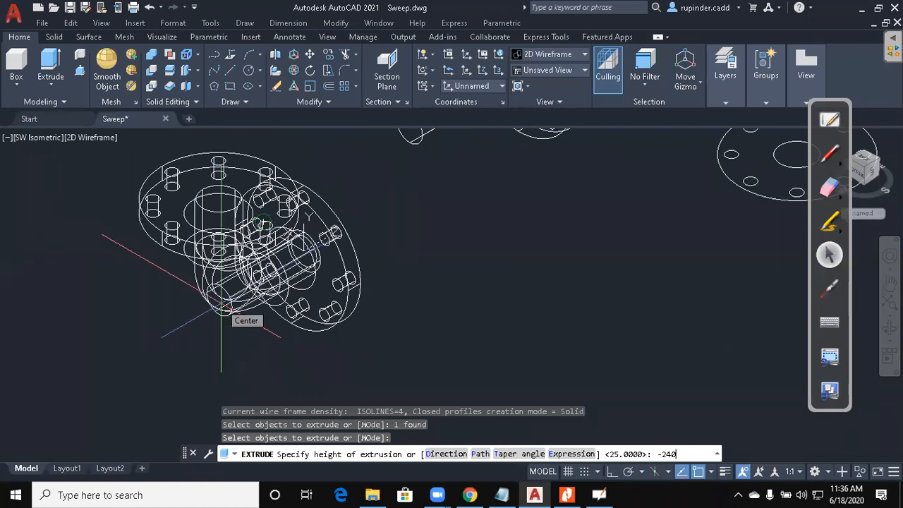
pyautogui.write('-240')
pyautogui.press('Return')
pyautogui.press('Escape')
pyautogui.press('Escape')
# Set the visual style to Conceptual and inspect the side branch projecting from the elbow.
pyautogui.moveTo(223, 304); pyautogui.dragTo(290, 284, button='middle')
pyautogui.keyDown('shift'); pyautogui.moveTo(402, 239); pyautogui.dragTo(309, 323, button='middle'); pyautogui.keyUp('shift')
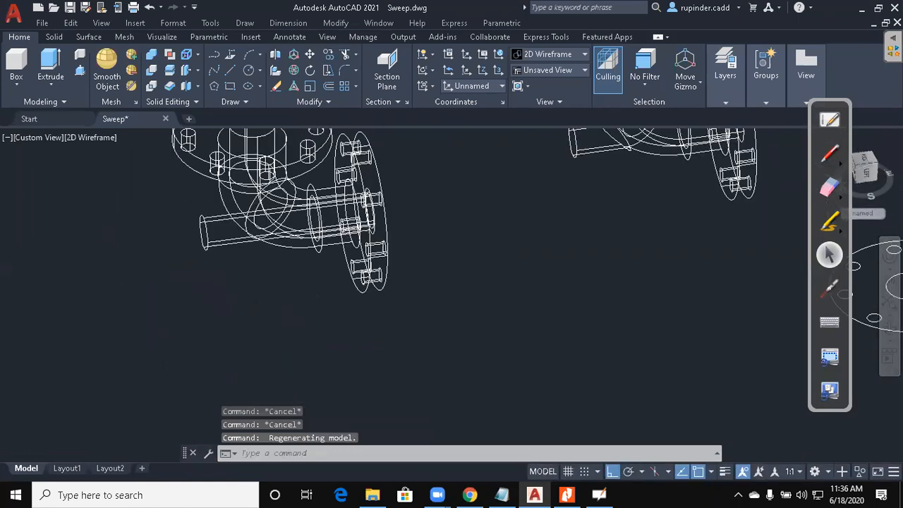
pyautogui.moveTo(358, 351); pyautogui.dragTo(371, 393, button='middle')
pyautogui.press('Escape')
pyautogui.press('Escape')
pyautogui.scroll(5, 263, 299)
pyautogui.moveTo(262, 268); pyautogui.dragTo(271, 314, button='middle')
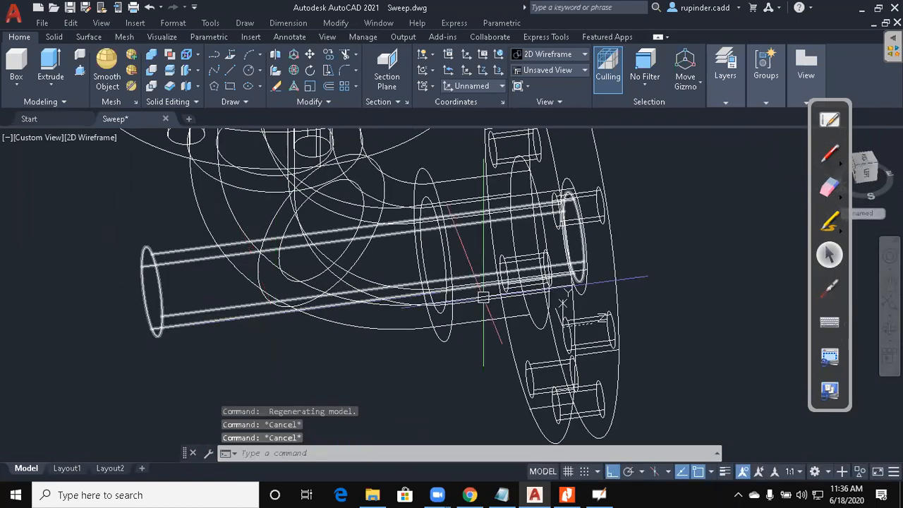
pyautogui.write('vs')
pyautogui.press('Return')
pyautogui.write('c')
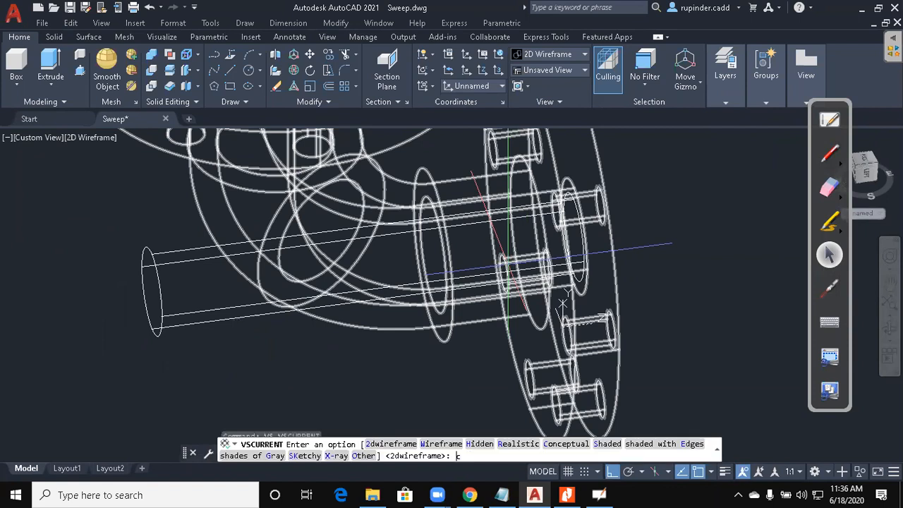
pyautogui.press('Return')
pyautogui.keyDown('shift'); pyautogui.moveTo(504, 262); pyautogui.dragTo(547, 247, button='middle'); pyautogui.keyUp('shift')
pyautogui.scroll(-4, 472, 304)
pyautogui.press('Escape')
pyautogui.press('Escape')
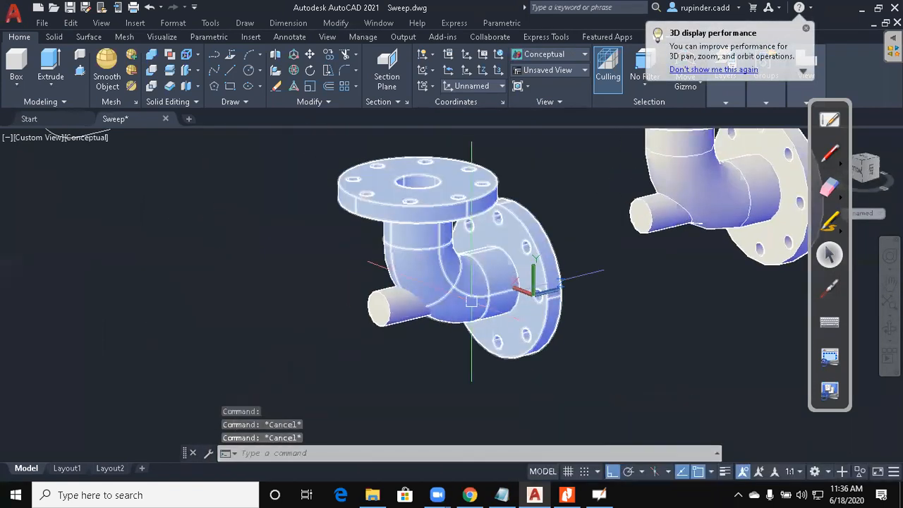
# In the SW Isometric view, copy the L-shaped sweep path to an empty spot between the original and the elbows.
pyautogui.hotkey('alt', 'v')
pyautogui.press('3')
pyautogui.press('s')
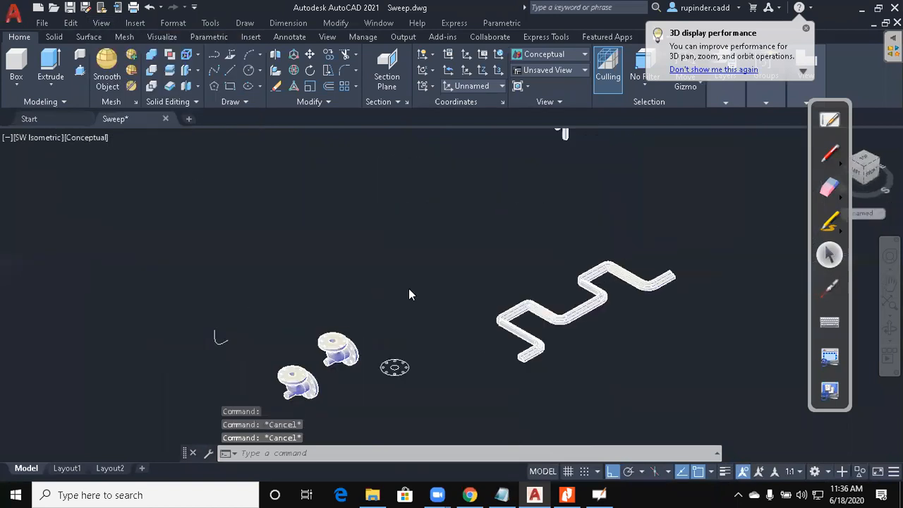
pyautogui.scroll(3, 274, 353)
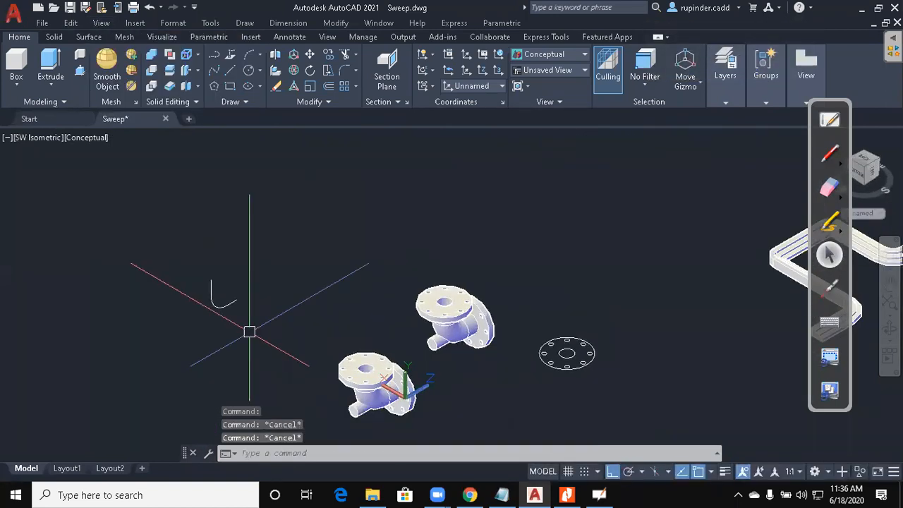
pyautogui.write('co')
pyautogui.press('Return')
pyautogui.click(220, 306)
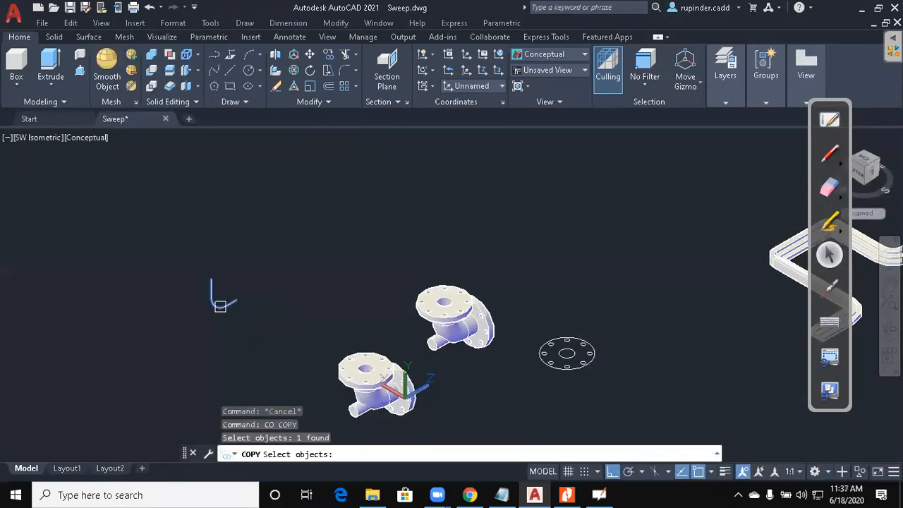
pyautogui.press('Return')
pyautogui.click(238, 326)
pyautogui.click(296, 359)
pyautogui.scroll(3, 288, 350)
pyautogui.press('Escape')
pyautogui.press('Escape')
pyautogui.press('Escape')
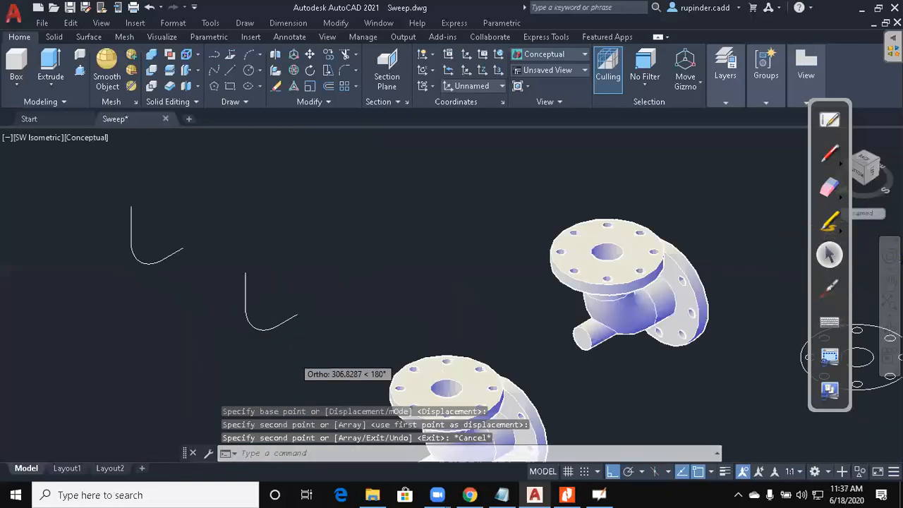
# Place the UCS origin at the free end of the copied path, keeping Z along its horizontal leg with the ZAxis option.
pyautogui.write('ucs')
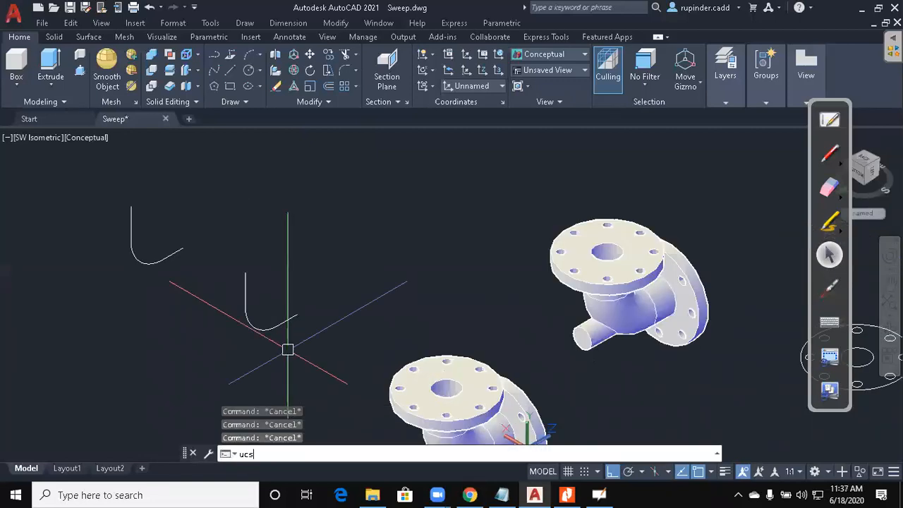
pyautogui.press('Return')
pyautogui.write('za')
pyautogui.press('Return')
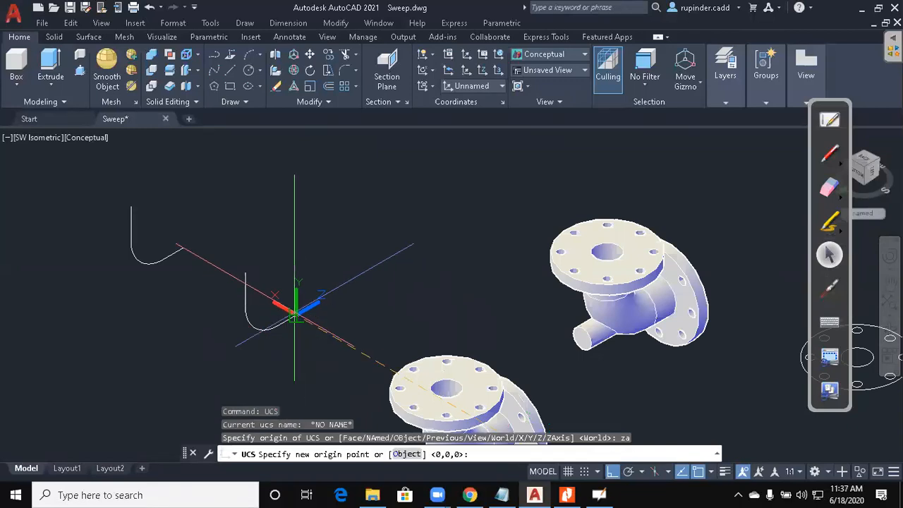
pyautogui.click(296, 312)
pyautogui.press('Return')
pyautogui.press('Escape')
pyautogui.press('Escape')
pyautogui.press('Escape')
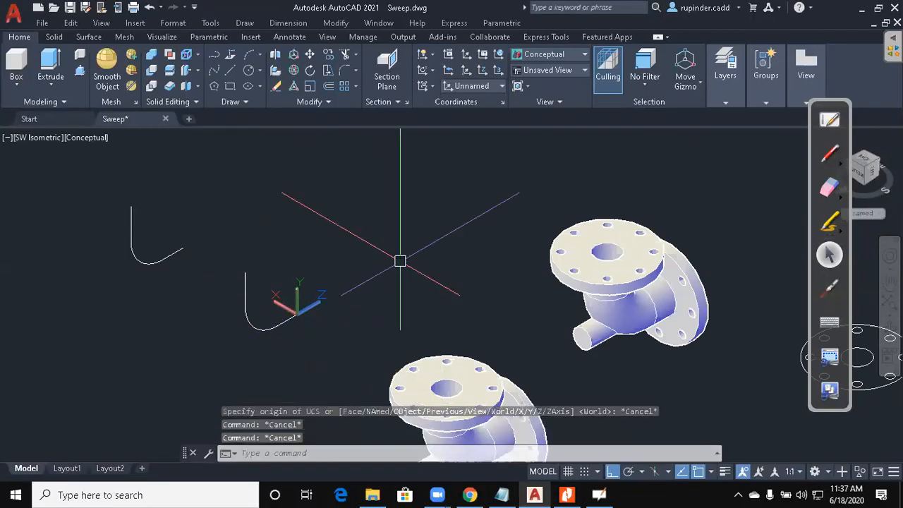
# Draw a circle of radius 65/2 centred on the free end of the copied path.
pyautogui.write('c')
pyautogui.press('Return')
pyautogui.click(298, 310)
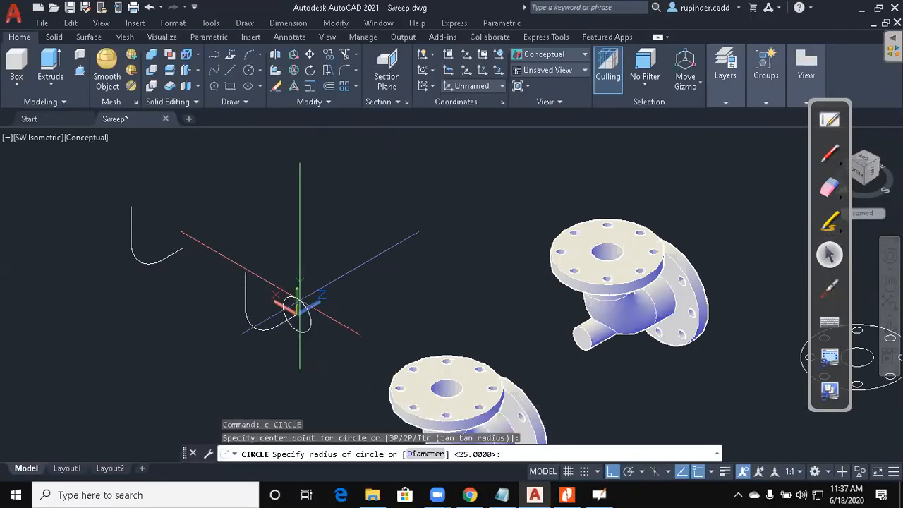
pyautogui.press('Escape')
pyautogui.press('Escape')
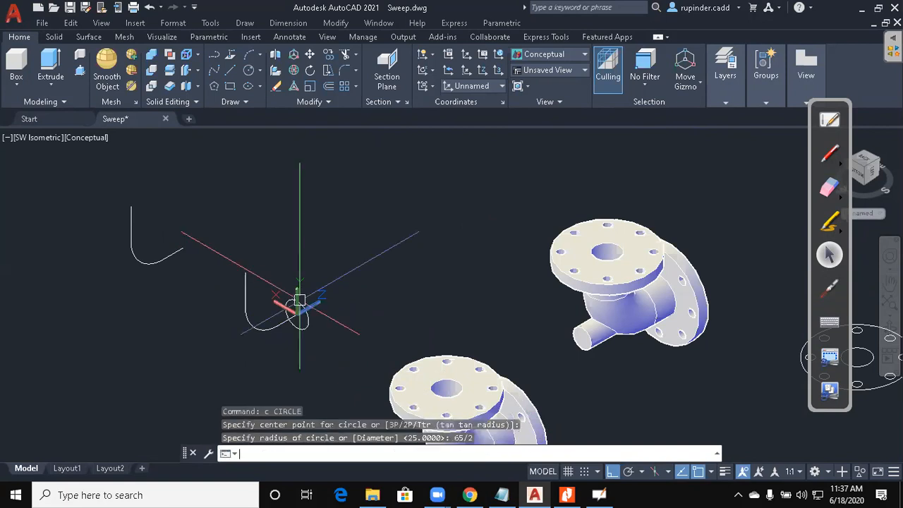
# Sweep the radius 65/2 circle along the copied L-shaped path into a solid.
pyautogui.write('sw')
pyautogui.press('Return')
pyautogui.scroll(2, 300, 316)
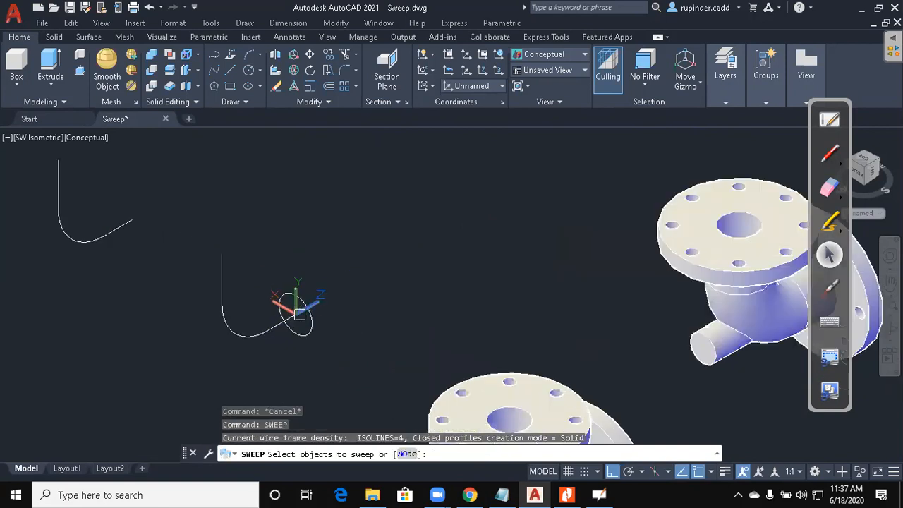
pyautogui.click(308, 340)
pyautogui.press('Return')
pyautogui.click(268, 329)
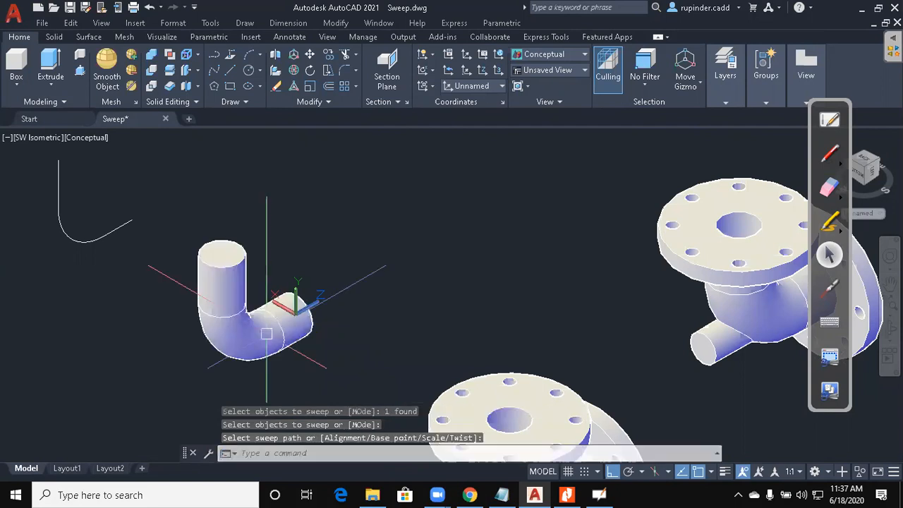
pyautogui.press('Return')
pyautogui.press('Escape')
pyautogui.press('Escape')
# In the 2D Wireframe visual style, stretch the horizontal leg of the swept solid outward along its axis by its end-centre grip.
pyautogui.click(290, 328)
pyautogui.scroll(3, 289, 329)
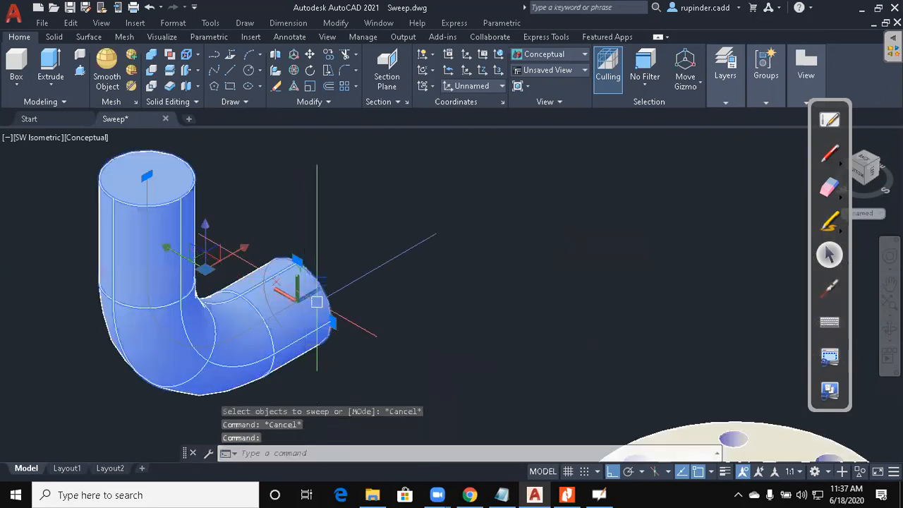
pyautogui.press('Escape')
pyautogui.write('vs')
pyautogui.press('Return')
pyautogui.write('2')
pyautogui.press('Return')
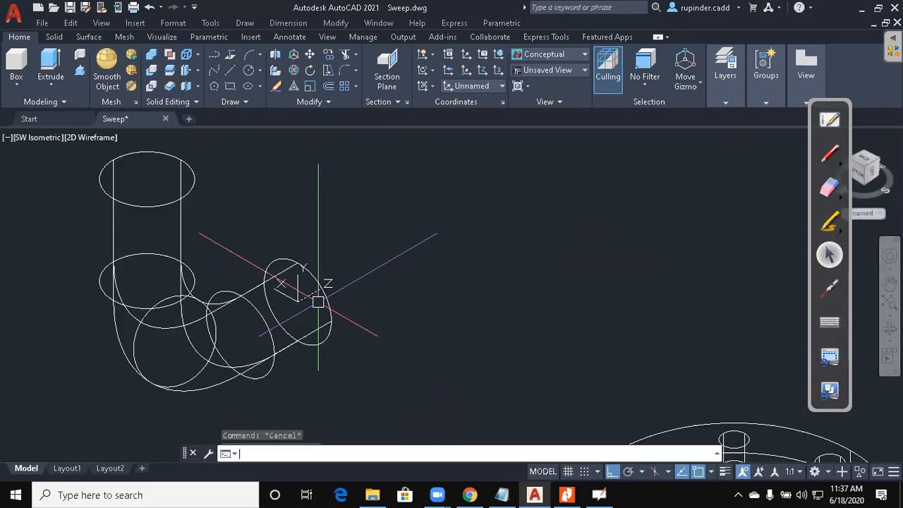
pyautogui.click(329, 317)
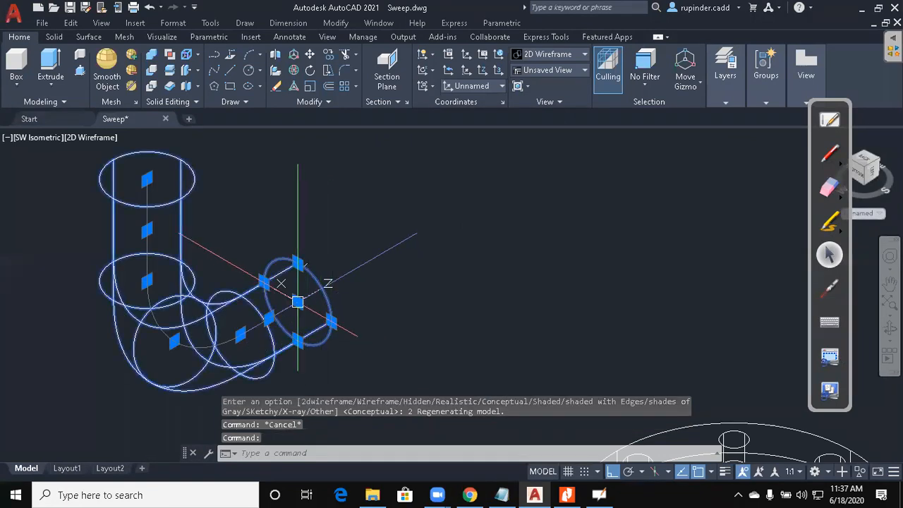
pyautogui.click(298, 302)
pyautogui.click(404, 287)
pyautogui.press('Escape')
pyautogui.press('Escape')
pyautogui.press('Escape')
# Move the swept solid by its upper end centre onto the bore centre on top of the lower elbow's horizontal flange.
pyautogui.write('m')
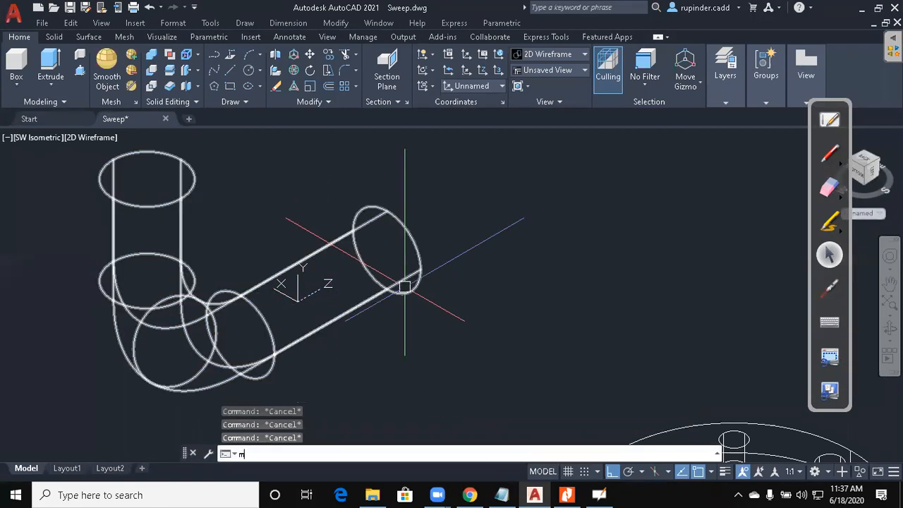
pyautogui.press('Return')
pyautogui.scroll(-2, 404, 287)
pyautogui.click(303, 269)
pyautogui.press('Return')
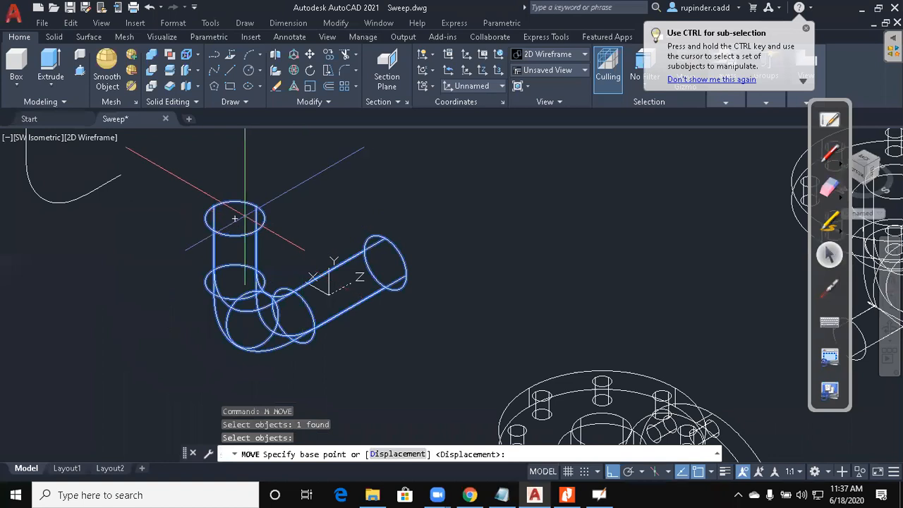
pyautogui.click(235, 219)
pyautogui.scroll(3, 494, 268)
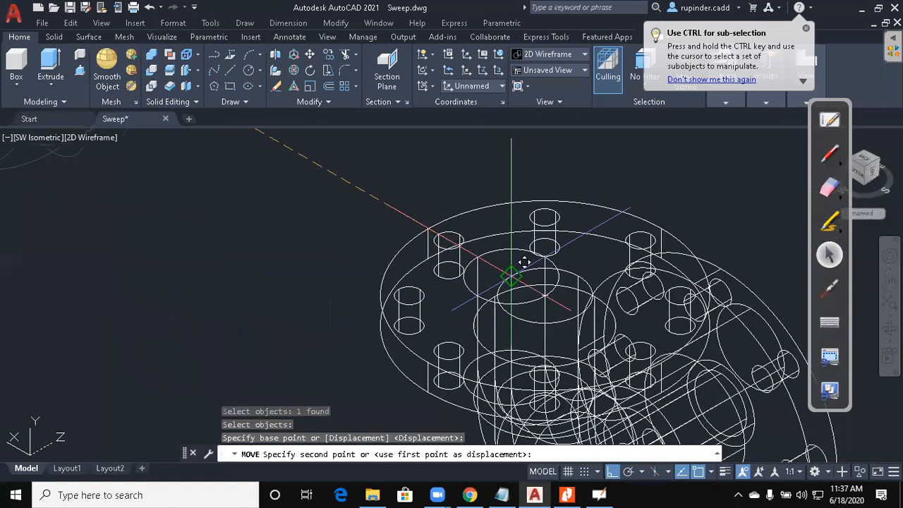
pyautogui.press('Escape')
pyautogui.press('Escape')
pyautogui.scroll(-2, 507, 298)
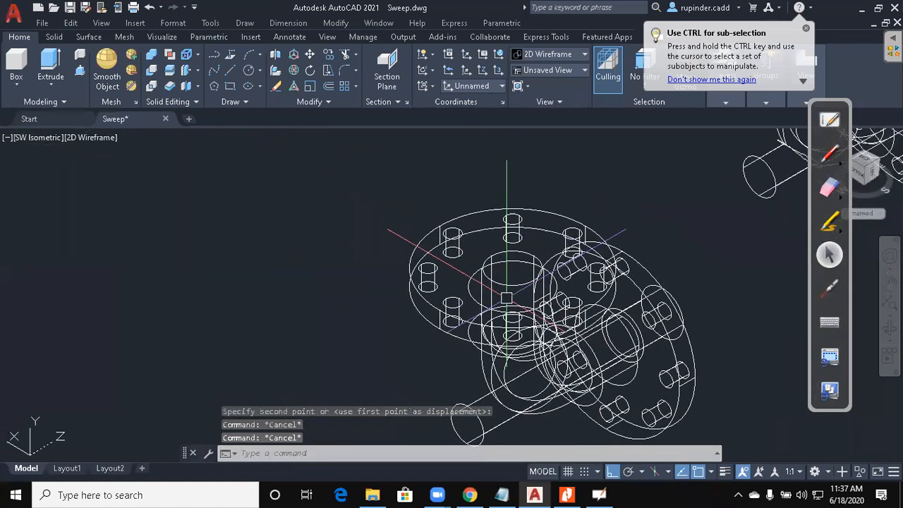
# Set the visual style to Conceptual and inspect the swept solid filling the elbow's bore from another angle.
pyautogui.write('vas')
pyautogui.press('Escape')
pyautogui.press('Escape')
pyautogui.write('vs')
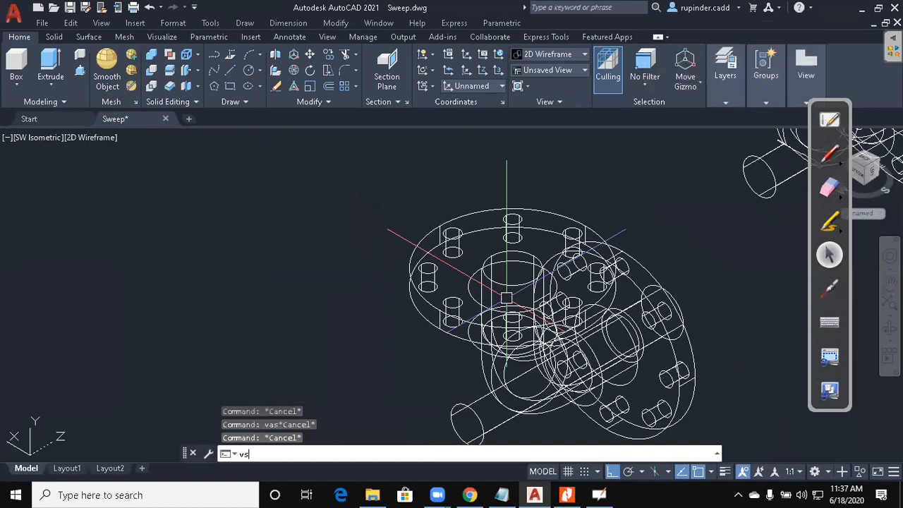
pyautogui.press('Return')
pyautogui.write('c')
pyautogui.press('Return')
pyautogui.keyDown('shift'); pyautogui.moveTo(489, 270); pyautogui.dragTo(460, 271, button='middle'); pyautogui.keyUp('shift')
pyautogui.press('Escape')
pyautogui.press('Escape')
# Subtract the swept bore solid from the side branch cylinder.
pyautogui.write('s')
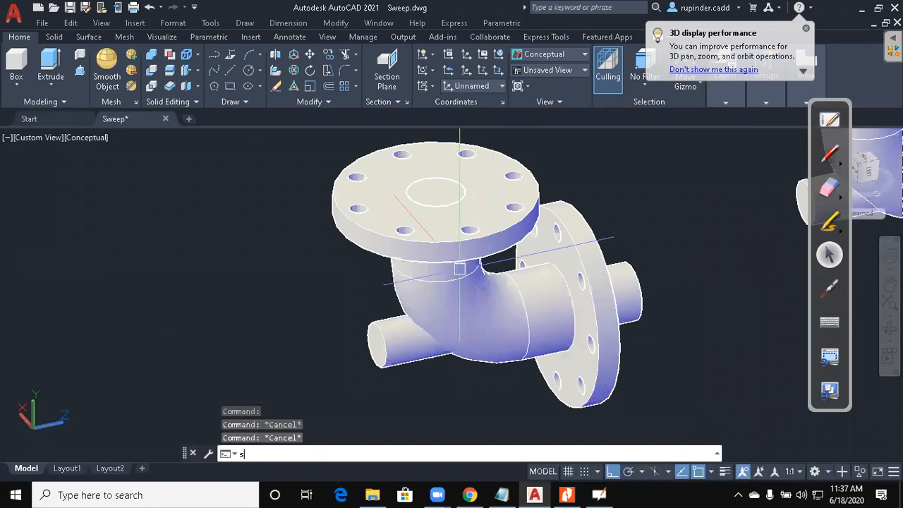
pyautogui.write('u')
pyautogui.press('Return')
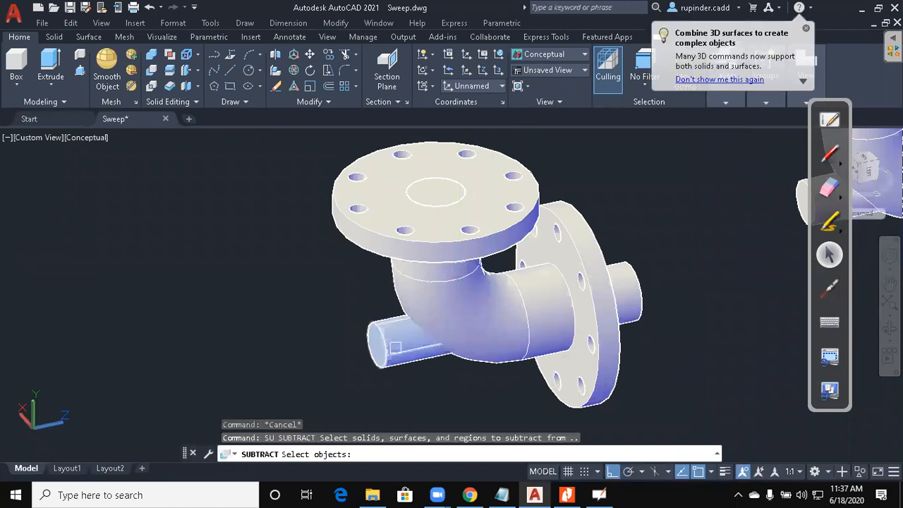
pyautogui.click(395, 348)
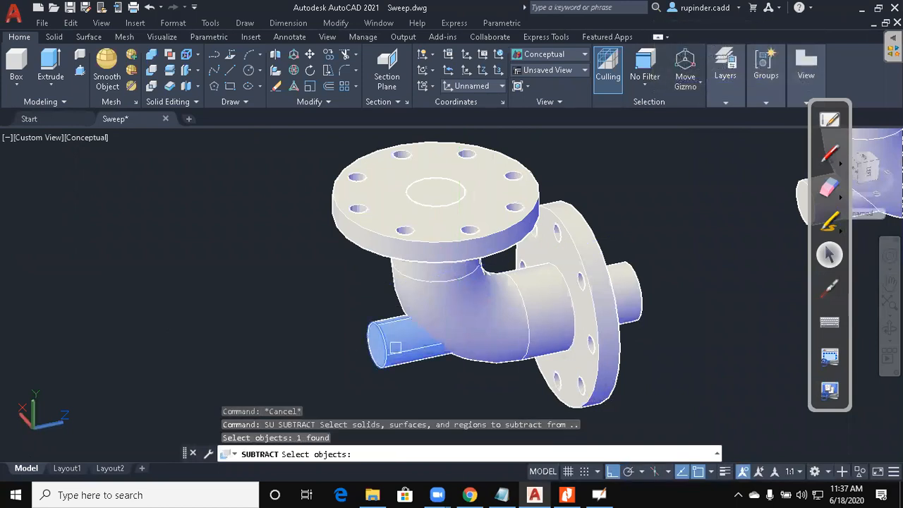
pyautogui.press('Return')
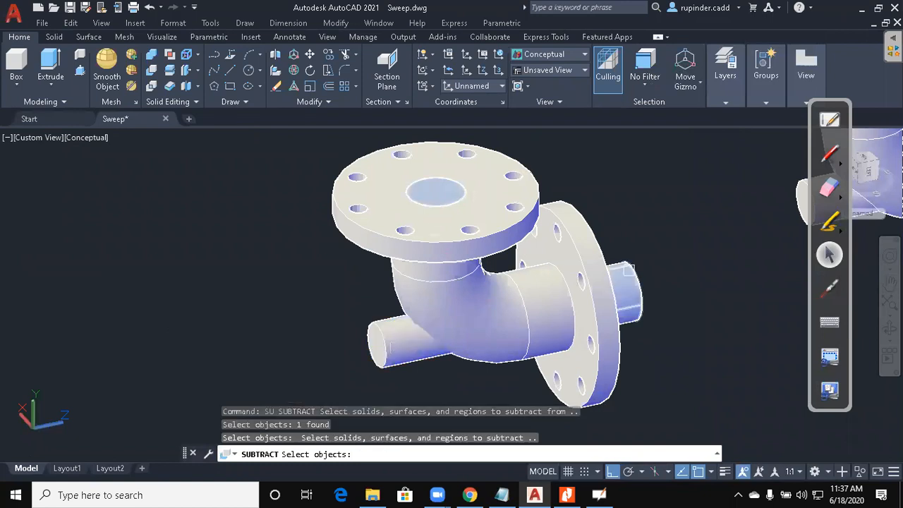
pyautogui.click(636, 290)
pyautogui.press('Return')
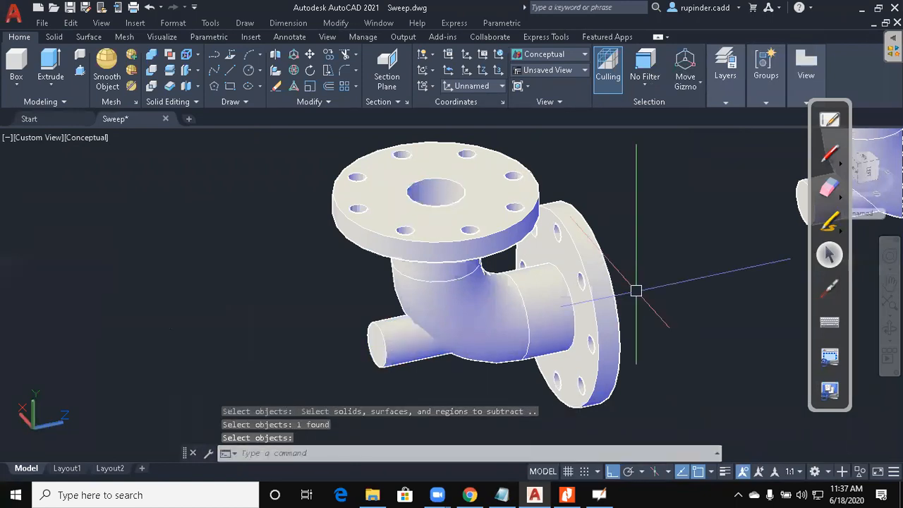
# Check the trimmed side branch from below and unite it with the elbow body using Union.
pyautogui.keyDown('shift'); pyautogui.moveTo(625, 297); pyautogui.dragTo(656, 288, button='middle'); pyautogui.keyUp('shift')
pyautogui.keyDown('shift'); pyautogui.moveTo(449, 343); pyautogui.dragTo(403, 323, button='middle'); pyautogui.keyUp('shift')
pyautogui.click(425, 346)
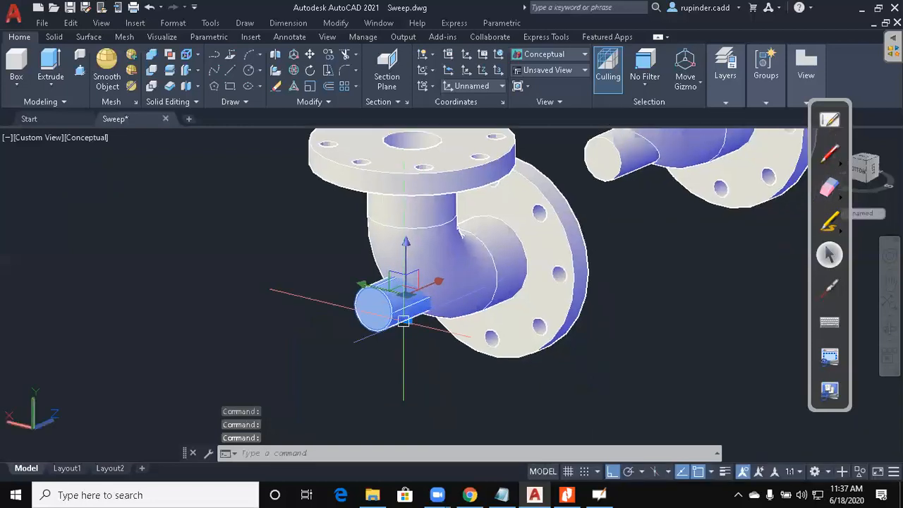
pyautogui.press('Escape')
pyautogui.press('Escape')
pyautogui.press('Escape')
pyautogui.write('uni')
pyautogui.press('Return')
pyautogui.click(443, 391)
pyautogui.click(381, 266)
pyautogui.press('Return')
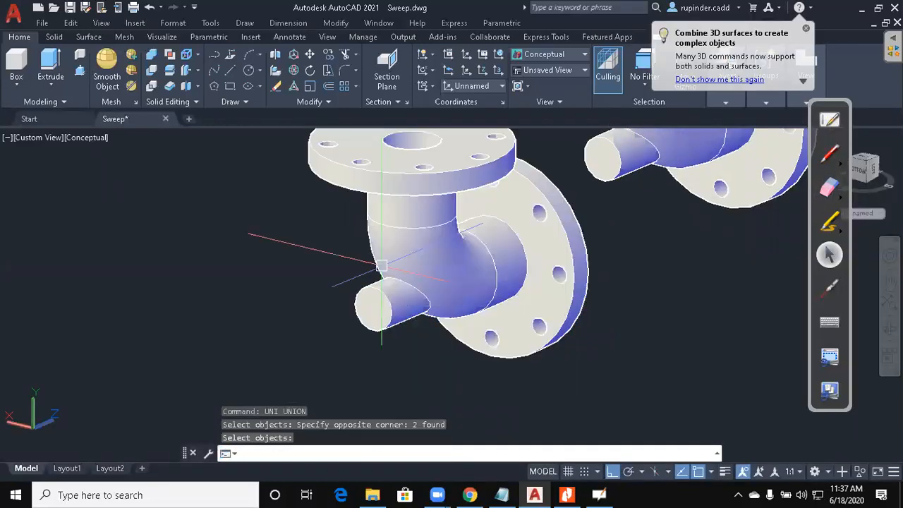
# Set the visual style to 2D Wireframe for working on the side branch's end face.
pyautogui.scroll(4, 347, 306)
pyautogui.scroll(2, 410, 319)
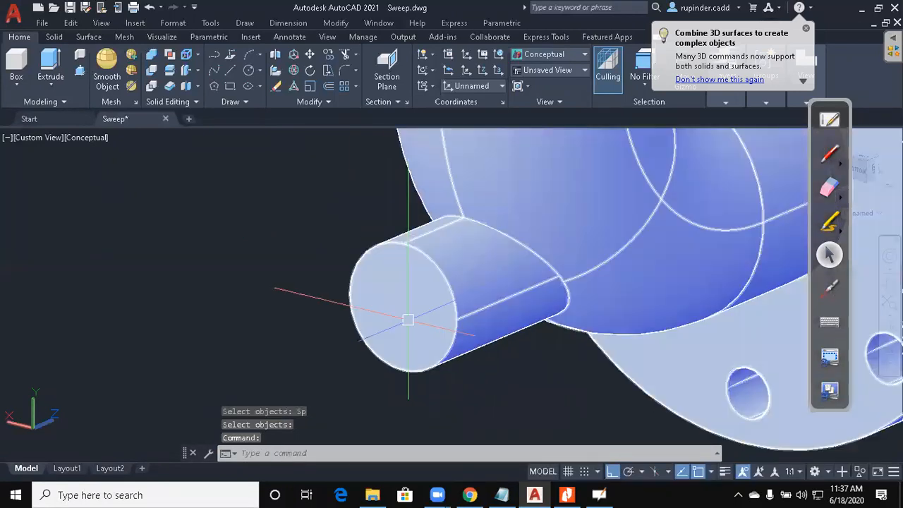
pyautogui.press('Escape')
pyautogui.press('Escape')
pyautogui.press('Escape')
pyautogui.write('uvs')
pyautogui.press('space')
pyautogui.write('2')
pyautogui.press('Return')
# Align the UCS to the circular end face of the side branch with the Face option.
pyautogui.write('ucs')
pyautogui.press('Return')
pyautogui.write('f')
pyautogui.press('Return')
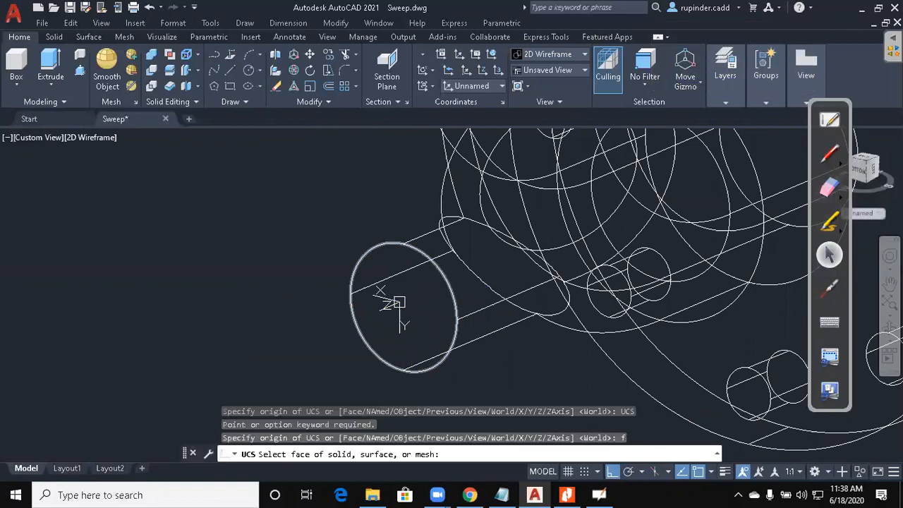
pyautogui.click(411, 297)
pyautogui.press('Return')
pyautogui.press('Escape')
pyautogui.press('Escape')
# Draw a circle of radius 12 at the centre of the side branch's end face.
pyautogui.write('c')
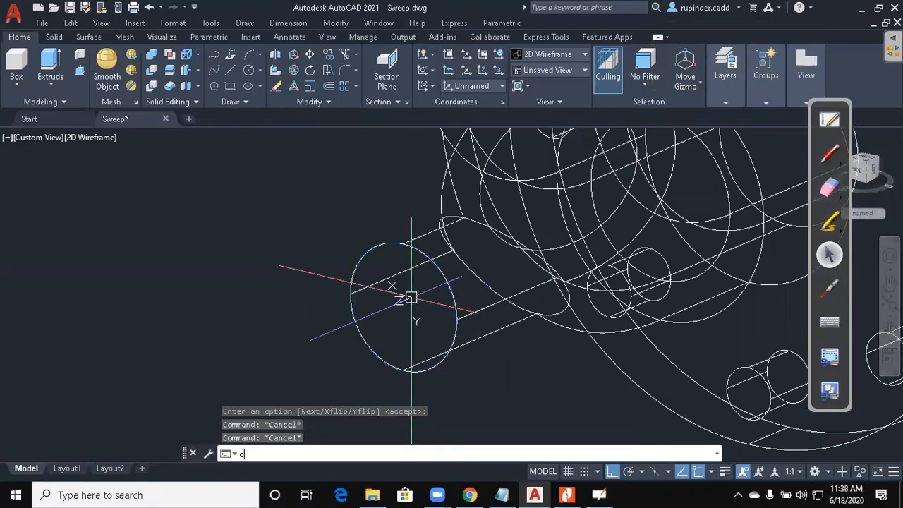
pyautogui.press('Return')
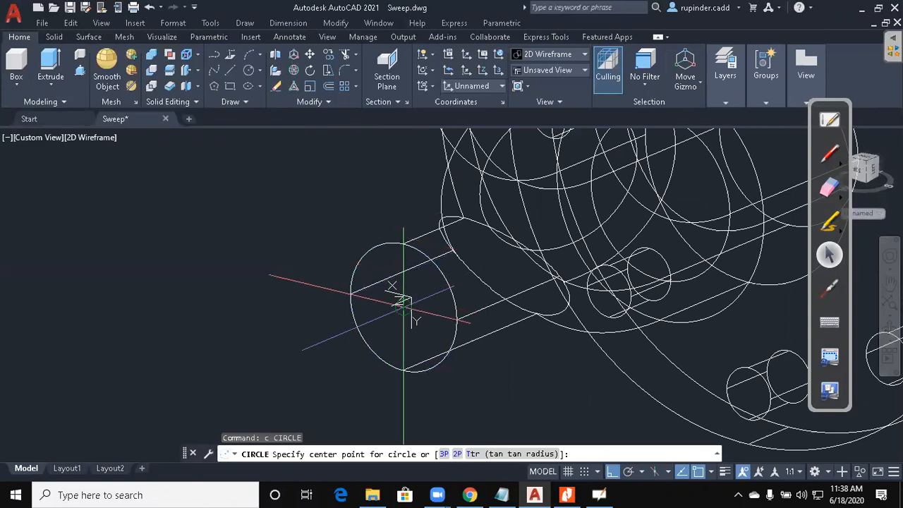
pyautogui.click(403, 304)
pyautogui.write('12')
pyautogui.press('Return')
pyautogui.press('Escape')
pyautogui.press('Escape')
# Extrude the radius 12 circle into the side branch with a height of -28.
pyautogui.write('e')
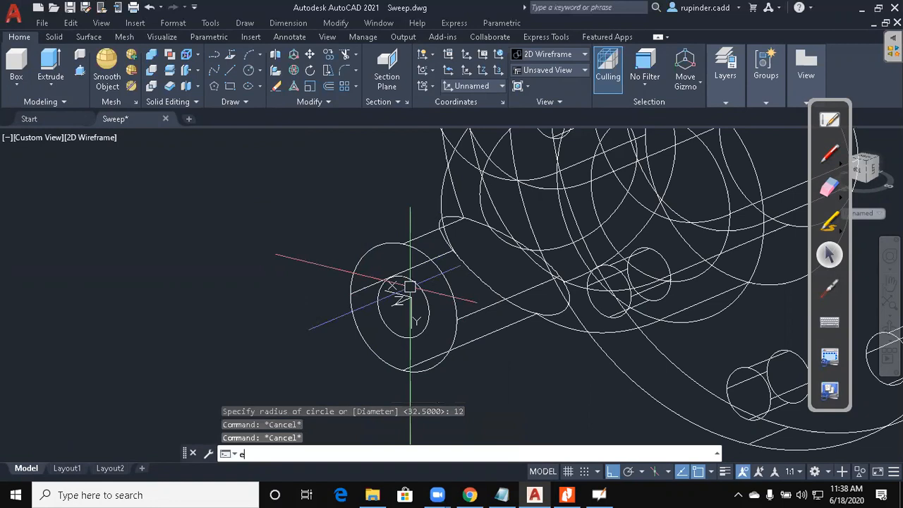
pyautogui.write('xt')
pyautogui.press('Return')
pyautogui.click(429, 306)
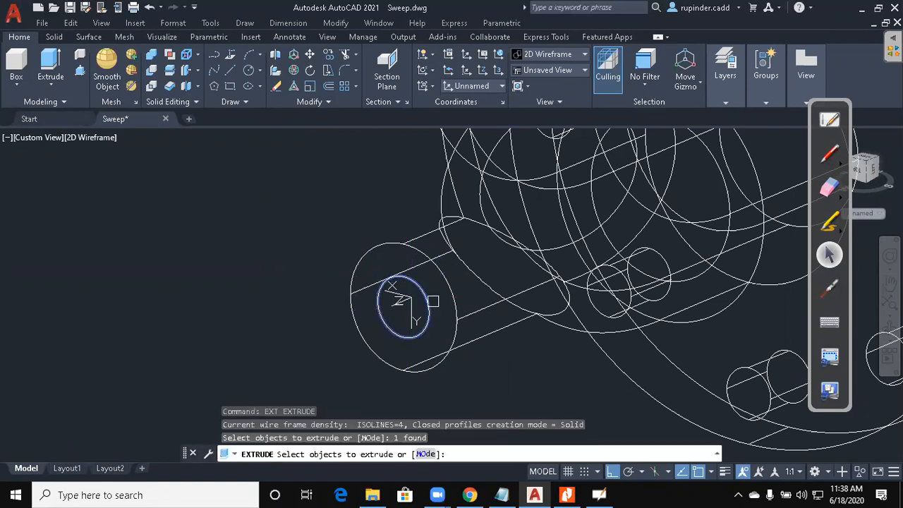
pyautogui.press('Return')
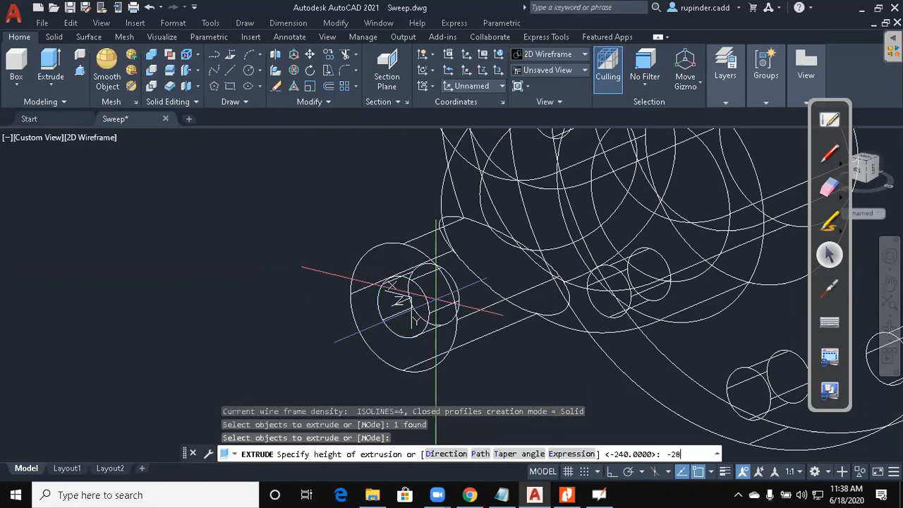
pyautogui.press('Escape')
pyautogui.press('Escape')
# Subtract the extruded radius 12 cylinder from the united elbow body.
pyautogui.write('su')
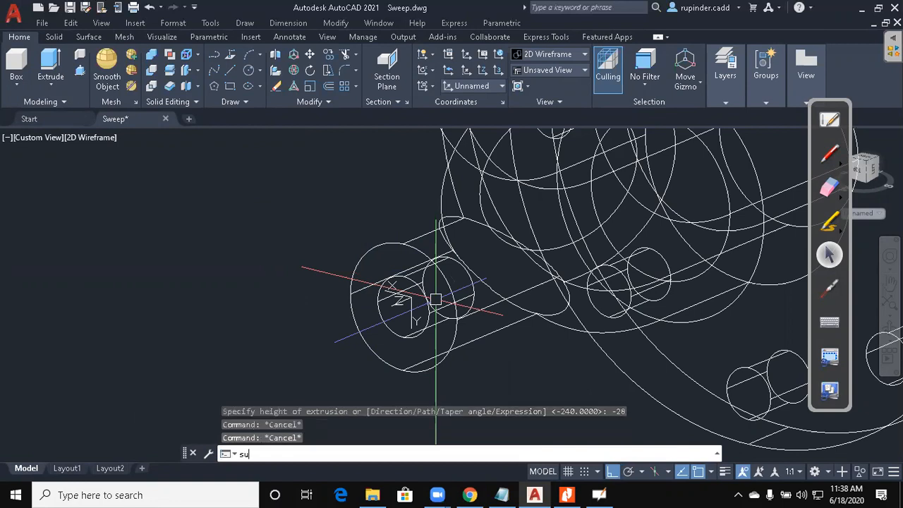
pyautogui.press('Return')
pyautogui.click(484, 329)
pyautogui.press('Return')
pyautogui.click(468, 290)
pyautogui.press('Escape')
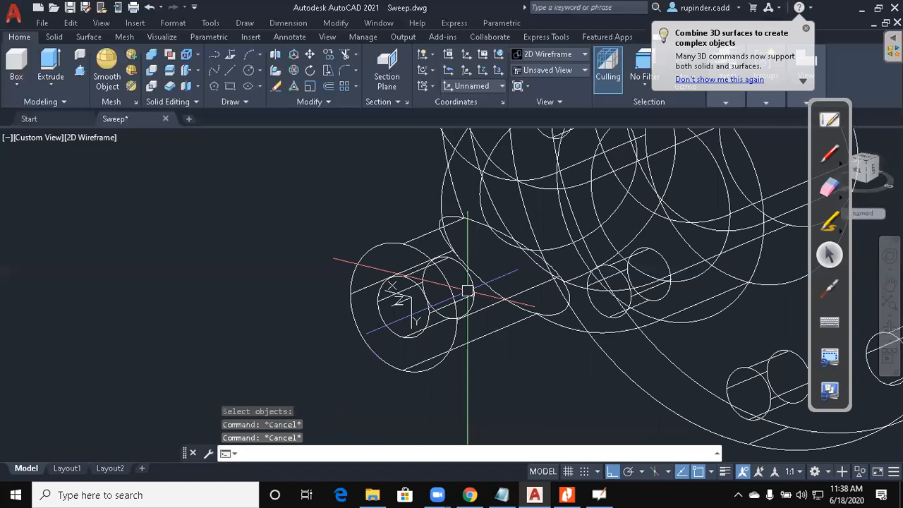
# Draw a circle of radius 10 concentric with the radius 12 hole on the side branch's end face.
pyautogui.write('c')
pyautogui.press('Return')
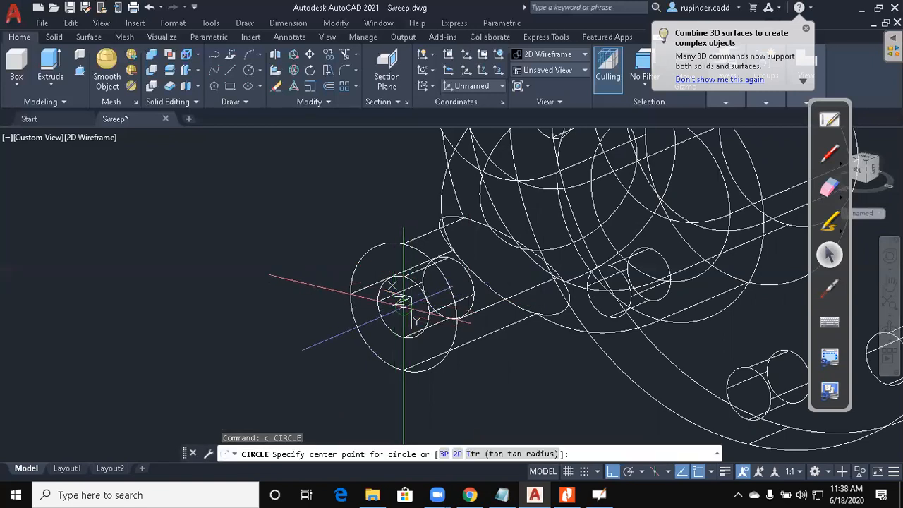
pyautogui.click(405, 302)
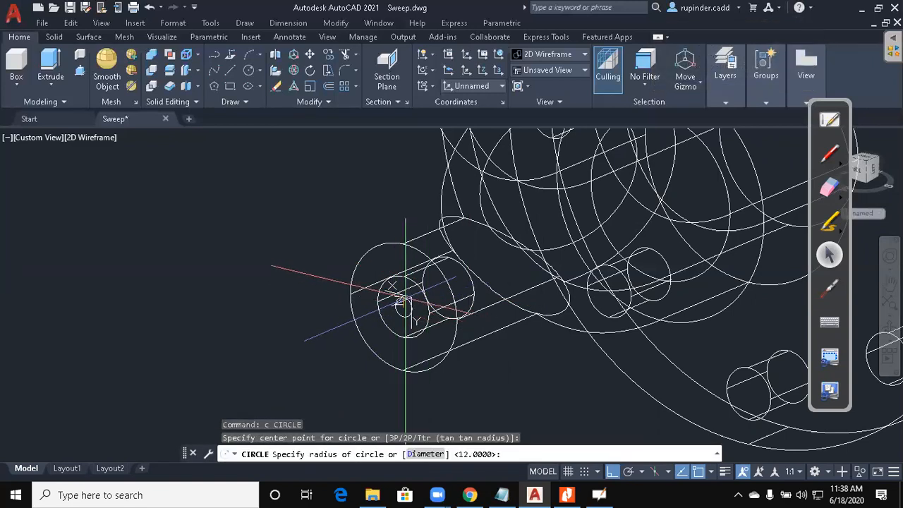
pyautogui.write('10')
pyautogui.press('Return')
pyautogui.press('Escape')
pyautogui.press('Escape')
# Extrude the radius 10 circle along the side branch's axis through the elbow and out past the vertical flange.
pyautogui.write('ext')
pyautogui.press('Return')
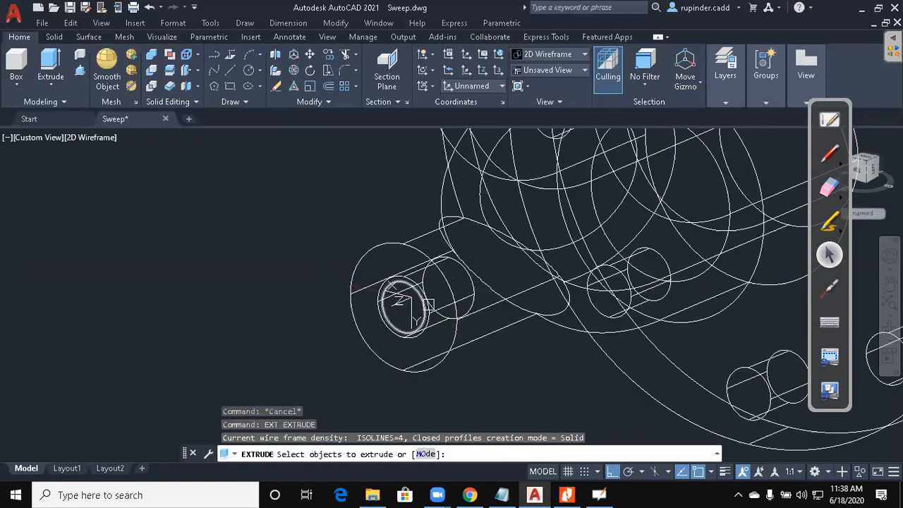
pyautogui.click(425, 306)
pyautogui.press('Return')
pyautogui.scroll(-4, 583, 318)
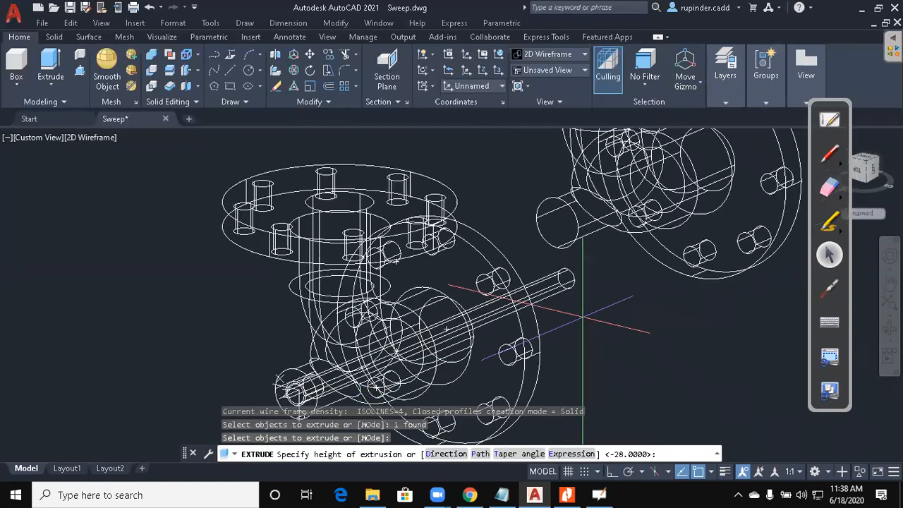
pyautogui.press('Return')
pyautogui.press('Return')
pyautogui.press('Escape')
# Subtract the long radius 10 cylinder from the elbow body to open the branch into the main bore.
pyautogui.write('su')
pyautogui.press('Return')
pyautogui.click(498, 256)
pyautogui.press('Return')
pyautogui.click(553, 285)
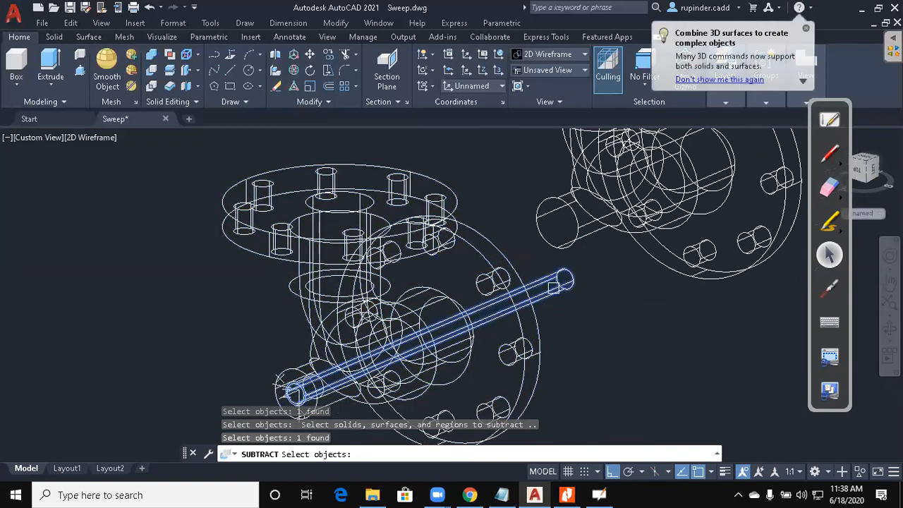
pyautogui.press('Return')
# Return to the SW Isometric view and set the visual style to Conceptual to show the finished elbow.
pyautogui.keyDown('shift'); pyautogui.moveTo(473, 269); pyautogui.dragTo(430, 268, button='middle'); pyautogui.keyUp('shift')
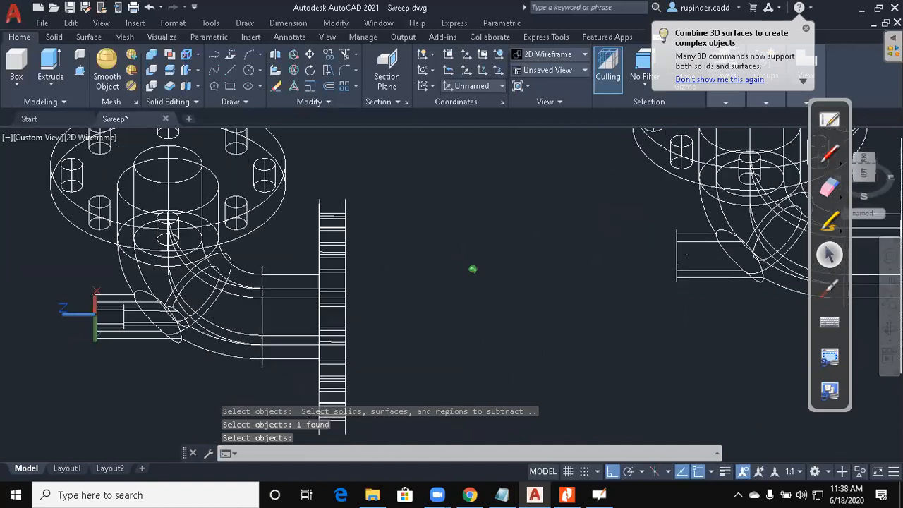
pyautogui.press('Escape')
pyautogui.press('Escape')
pyautogui.hotkey('alt', 'v')
pyautogui.press('3')
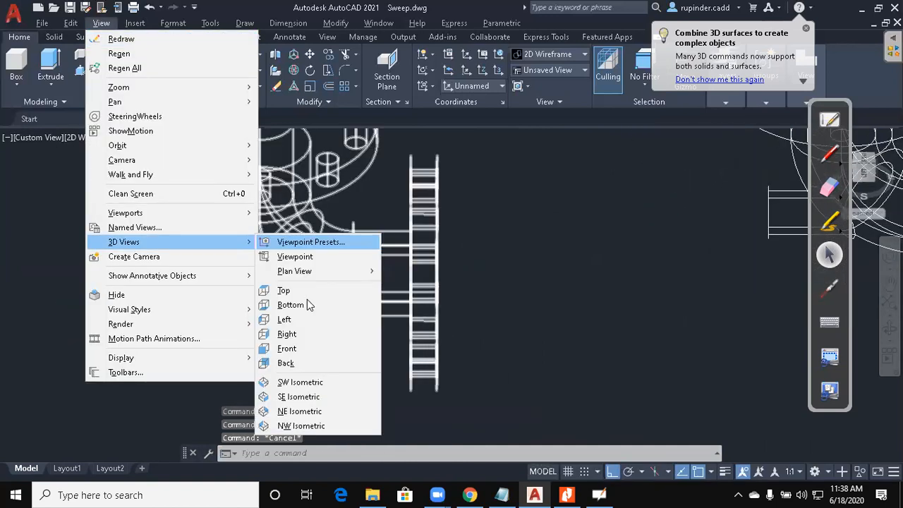
pyautogui.press('s')
pyautogui.press('Escape')
pyautogui.press('Escape')
pyautogui.scroll(5, 381, 339)
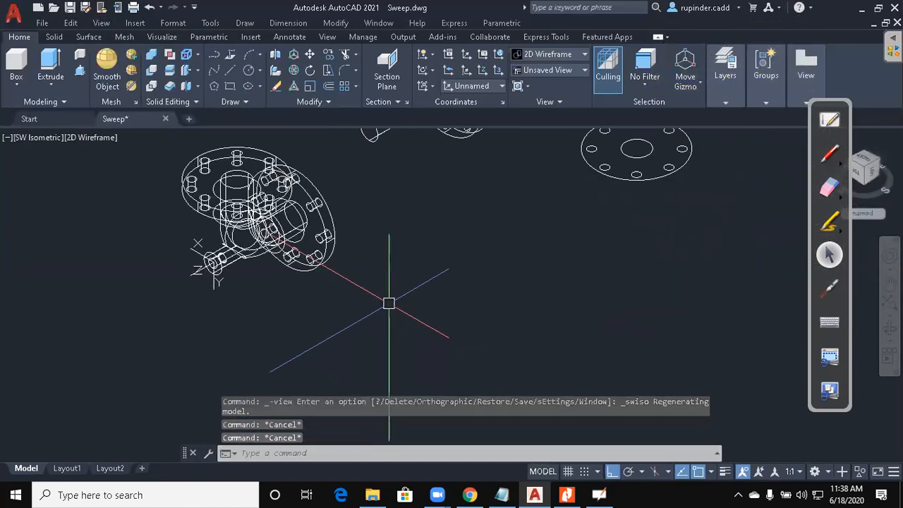
pyautogui.write('vs')
pyautogui.press('Return')
pyautogui.write('c')
pyautogui.press('Return')
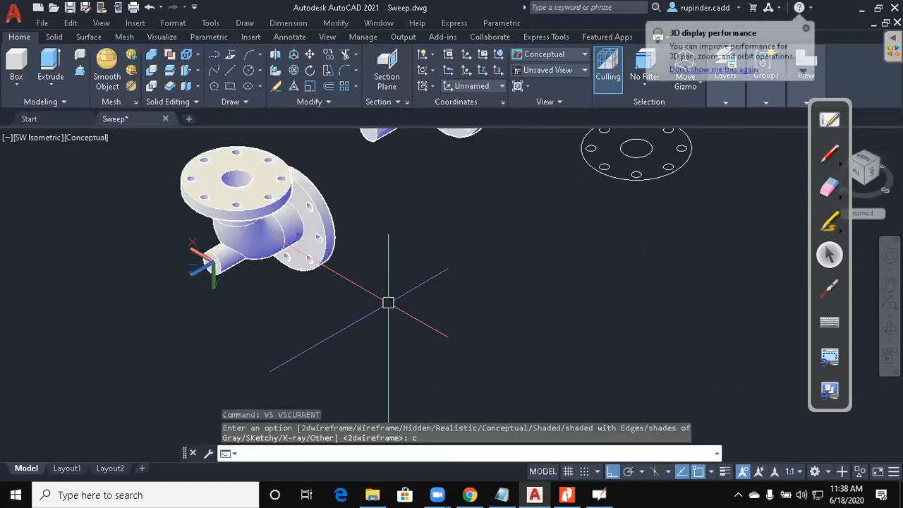
# Reset the UCS to World and inspect the opened side branch and flanges of the finished elbow.
pyautogui.scroll(8, 211, 264)
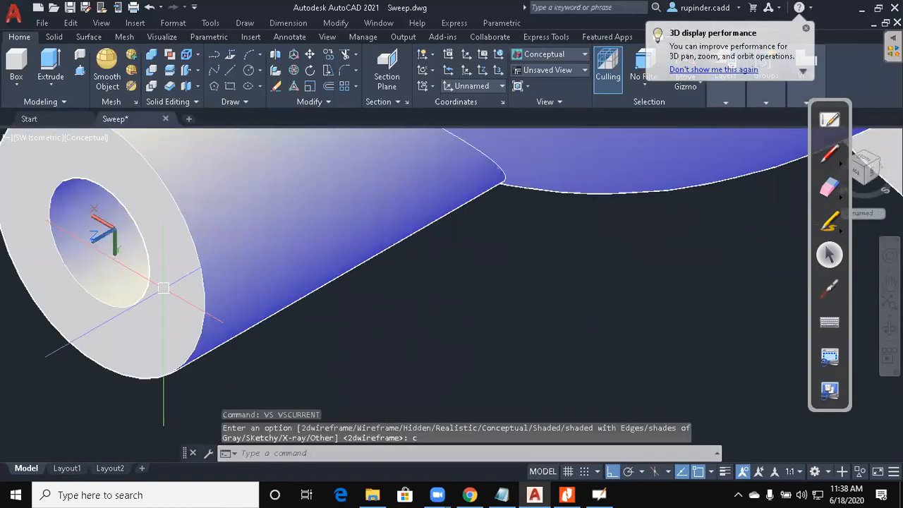
pyautogui.press('Escape')
pyautogui.write('ucs')
pyautogui.press('Return')
pyautogui.press('Return')
pyautogui.press('Return')
pyautogui.press('Escape')
pyautogui.press('Escape')
pyautogui.scroll(-5, 332, 264)
pyautogui.keyDown('shift'); pyautogui.moveTo(332, 264); pyautogui.dragTo(396, 304, button='middle'); pyautogui.keyUp('shift')
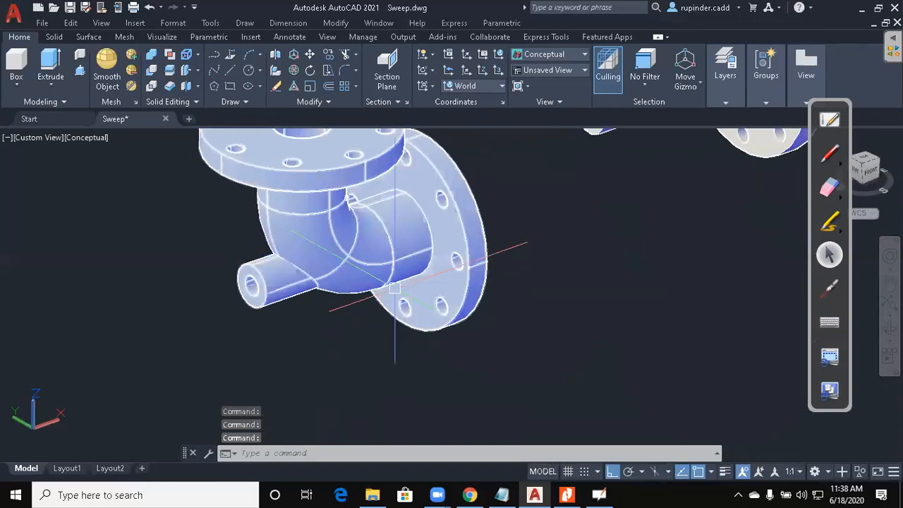
# Look over the elbow drawing and the bent pipe exercise below it in the Assignment 10 PDF in Nitro Pro, and return to AutoCAD.
pyautogui.click(572, 494)
pyautogui.scroll(5, 494, 291)
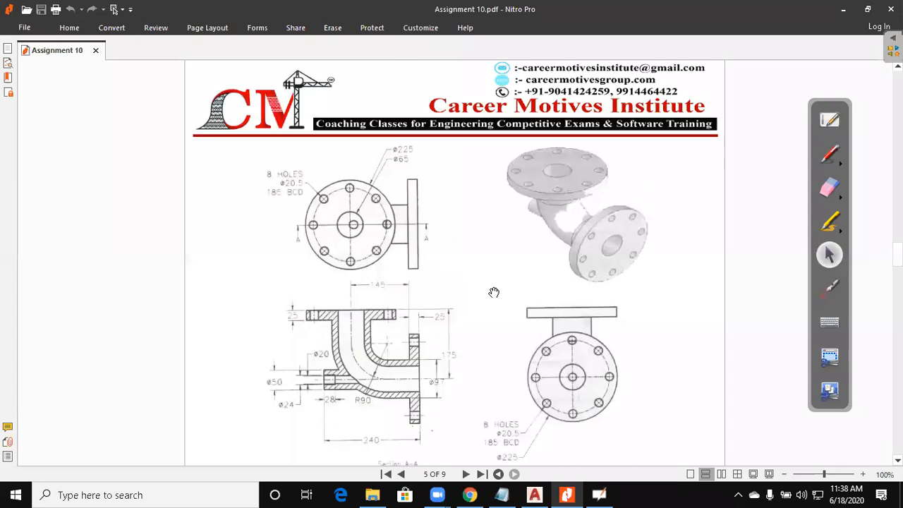
pyautogui.scroll(5, 493, 292)
pyautogui.scroll(-15, 493, 291)
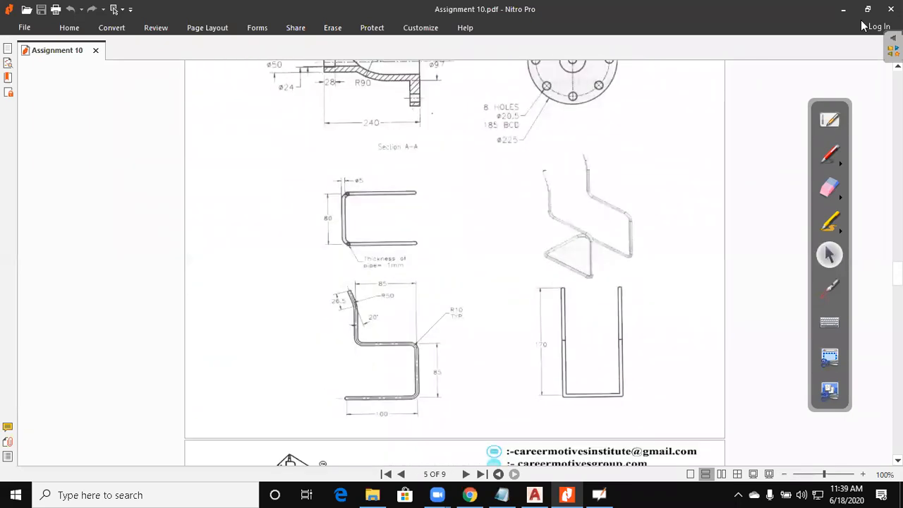
pyautogui.click(845, 15)
# Set the visual style to 2D Wireframe with the empty area beside the flange sketch in view.
pyautogui.moveTo(558, 252); pyautogui.dragTo(530, 278, button='middle')
pyautogui.scroll(-4, 529, 278)
pyautogui.moveTo(623, 289); pyautogui.dragTo(395, 289, button='middle')
pyautogui.moveTo(612, 329); pyautogui.dragTo(501, 316, button='middle')
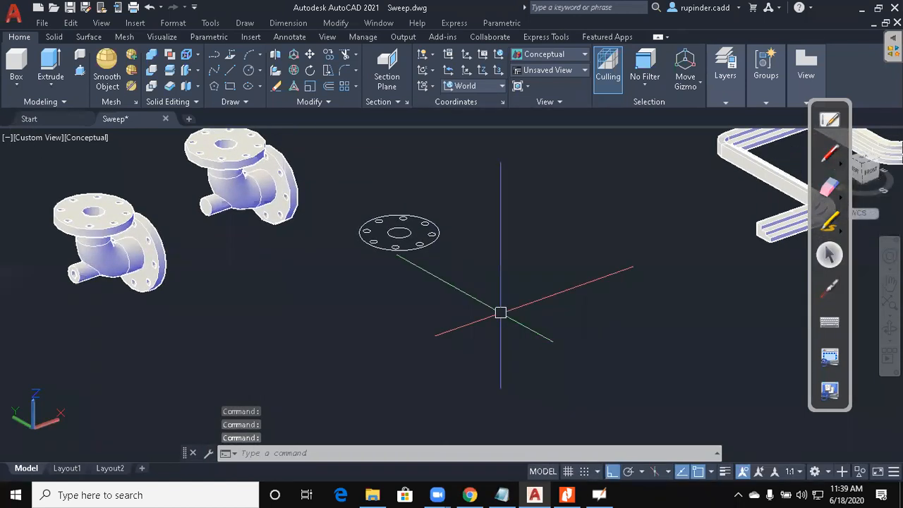
pyautogui.write('vs')
pyautogui.press('Return')
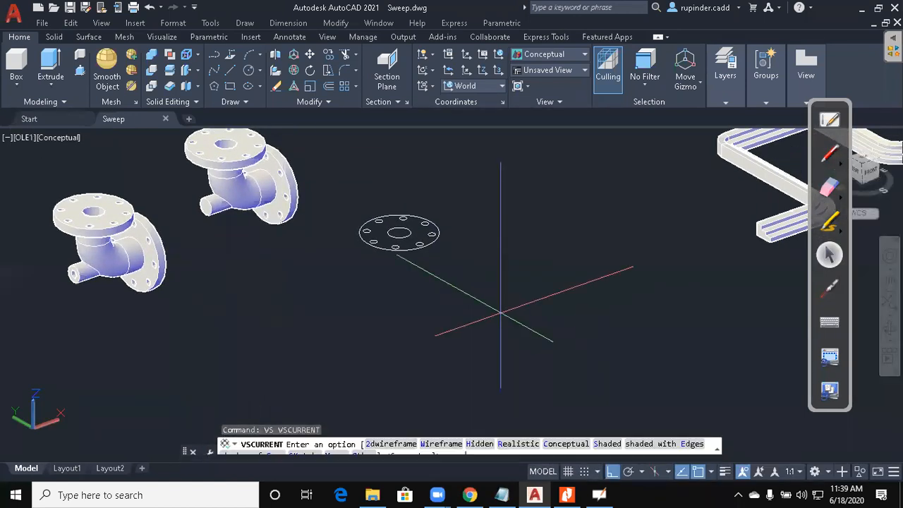
pyautogui.write('2')
pyautogui.press('Return')
pyautogui.press('Escape')
pyautogui.press('Escape')
pyautogui.press('Escape')
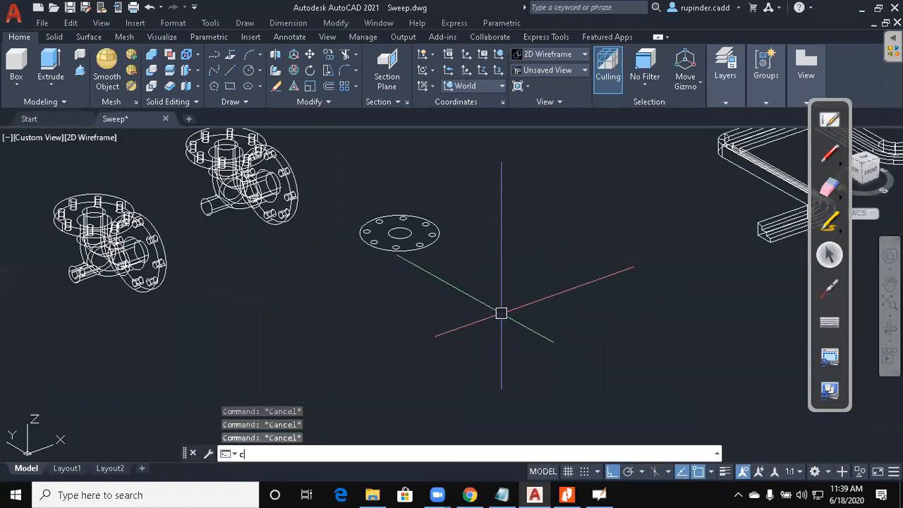
# Draw a circle of radius 10 in the empty space between the flange sketch and the long swept profile.
pyautogui.press('Return')
pyautogui.moveTo(576, 346); pyautogui.dragTo(470, 310, button='middle')
pyautogui.click(452, 346)
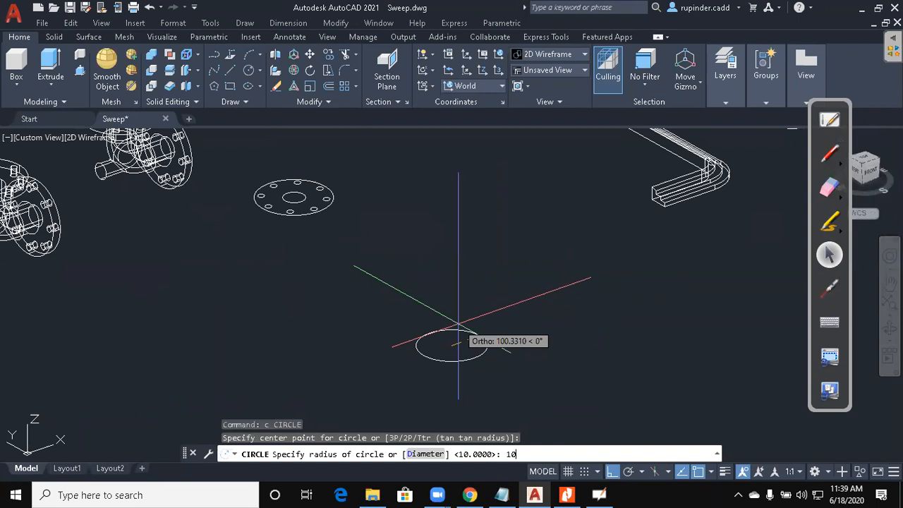
pyautogui.write('10')
pyautogui.press('Return')
pyautogui.press('Escape')
pyautogui.press('Escape')
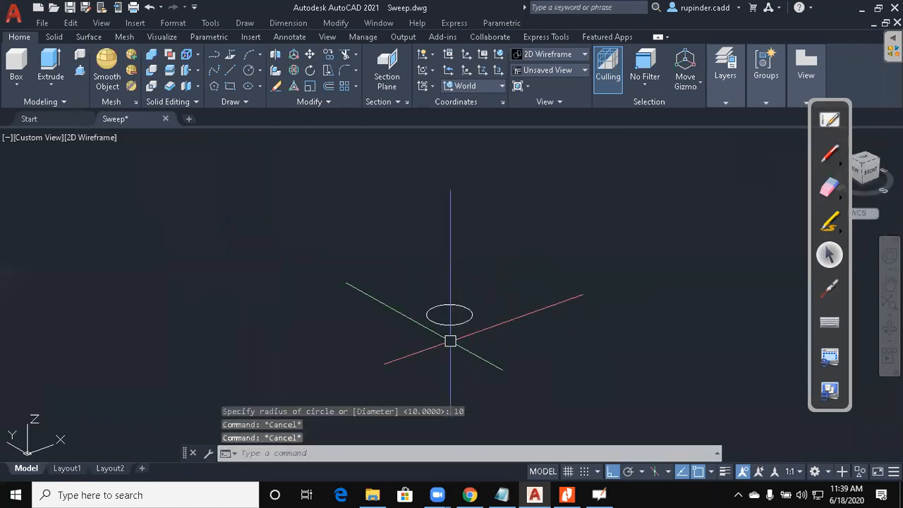
# Draw a 6-sided polygon inscribed in a circle of radius 10 beside the new circle.
pyautogui.moveTo(453, 341); pyautogui.dragTo(455, 352, button='middle')
pyautogui.press('Escape')
pyautogui.write('po')
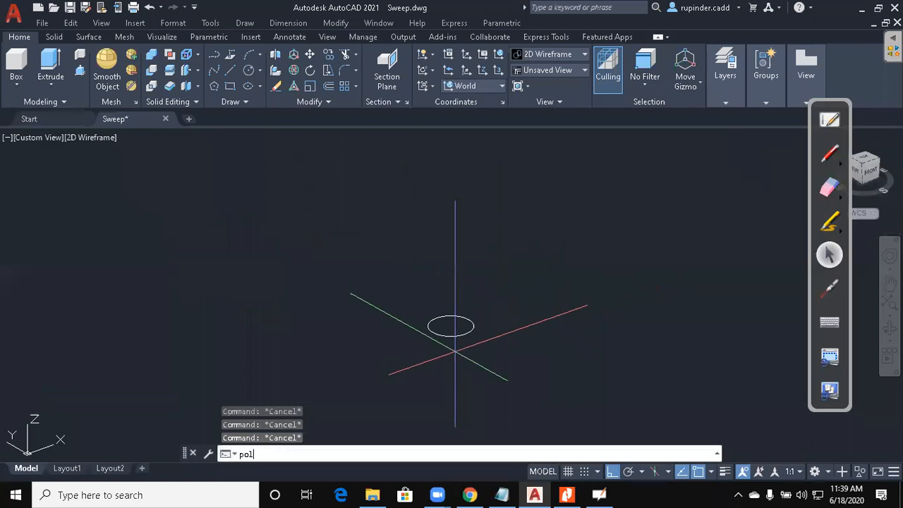
pyautogui.write('l')
pyautogui.press('Return')
pyautogui.press('Return')
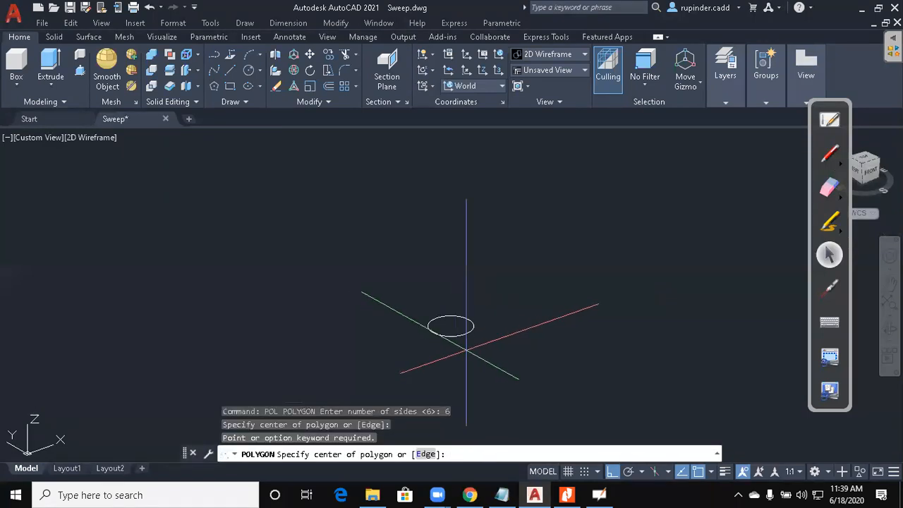
pyautogui.click(578, 364)
pyautogui.press('Return')
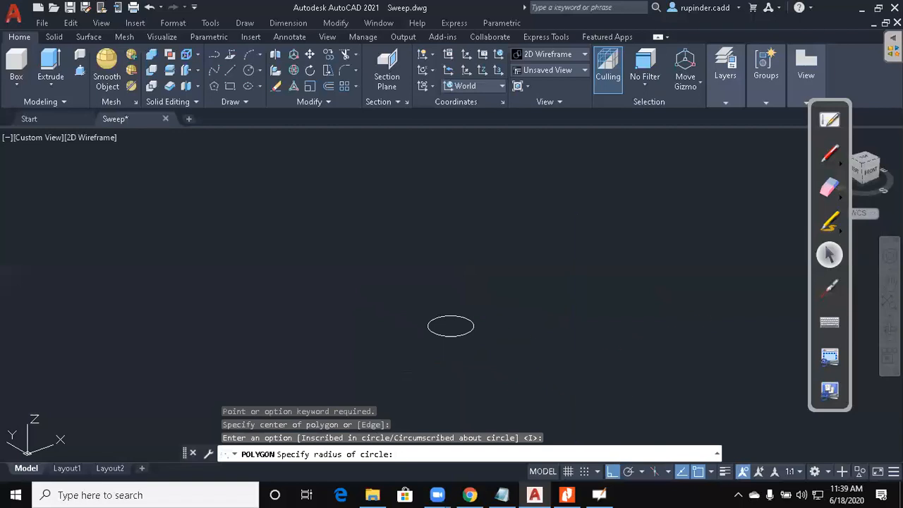
pyautogui.write('10')
pyautogui.press('Return')
pyautogui.press('Escape')
pyautogui.press('Escape')
pyautogui.press('Escape')
pyautogui.scroll(2, 539, 367)
pyautogui.moveTo(539, 368); pyautogui.dragTo(530, 334, button='middle')
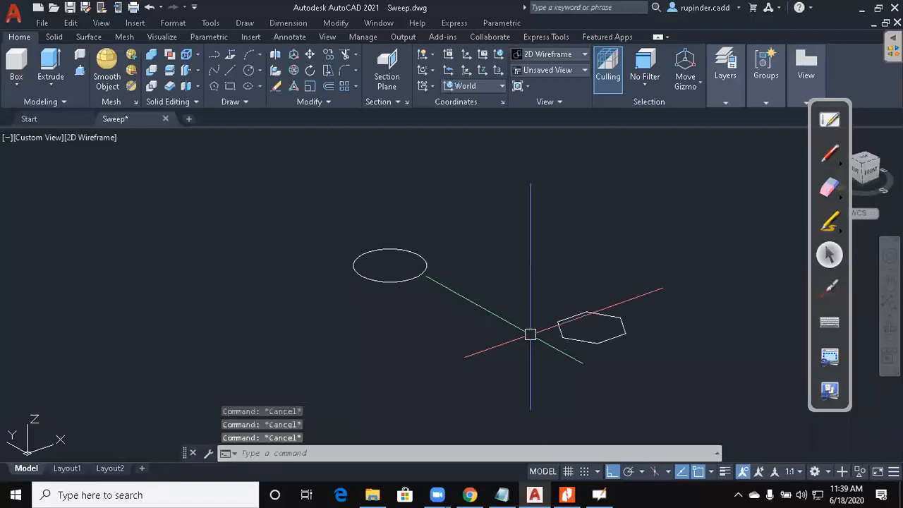
# Extrude the circle and the hexagon upward together to the same height.
pyautogui.write('ext')
pyautogui.press('Return')
pyautogui.click(644, 388)
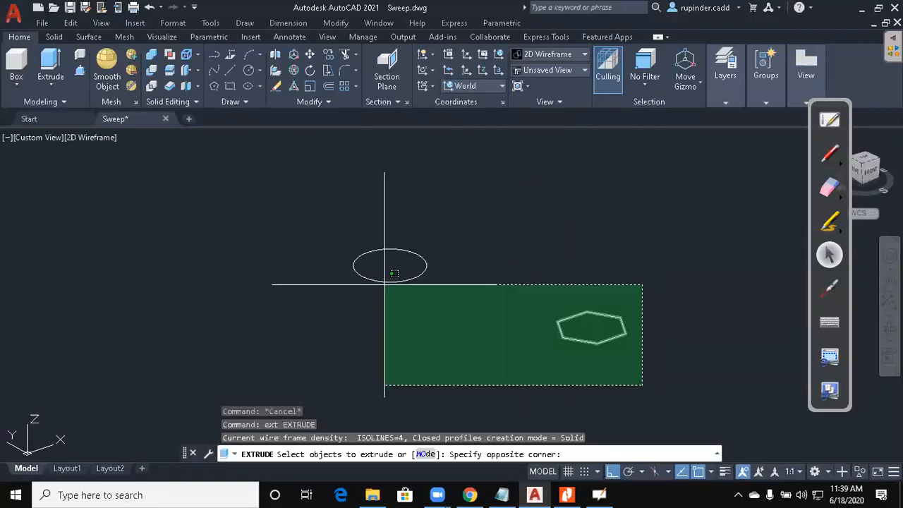
pyautogui.click(381, 279)
pyautogui.press('Return')
pyautogui.write('1')
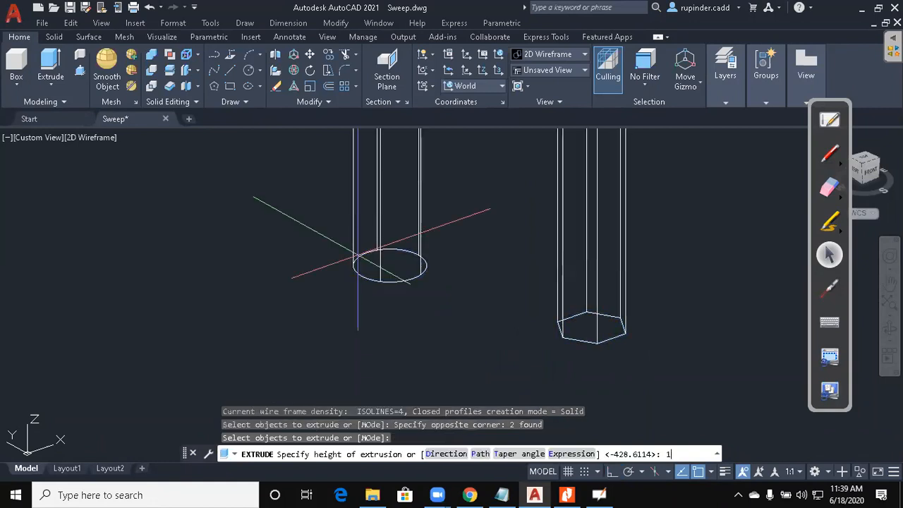
pyautogui.press('Return')
pyautogui.press('Escape')
pyautogui.press('Escape')
pyautogui.press('Escape')
# Fillet the top and bottom circular edges of the cylinder with a radius of 3.
pyautogui.write('f')
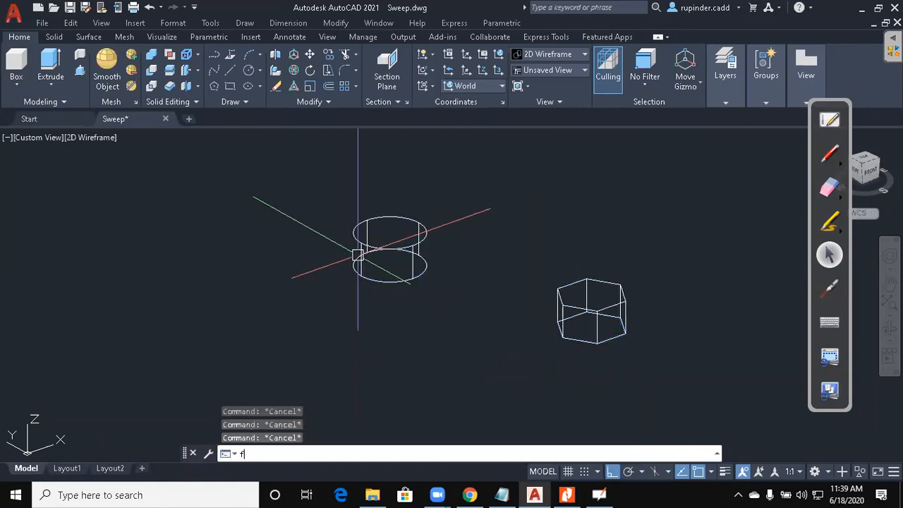
pyautogui.press('Return')
pyautogui.write('r')
pyautogui.press('Return')
pyautogui.write('3')
pyautogui.press('Return')
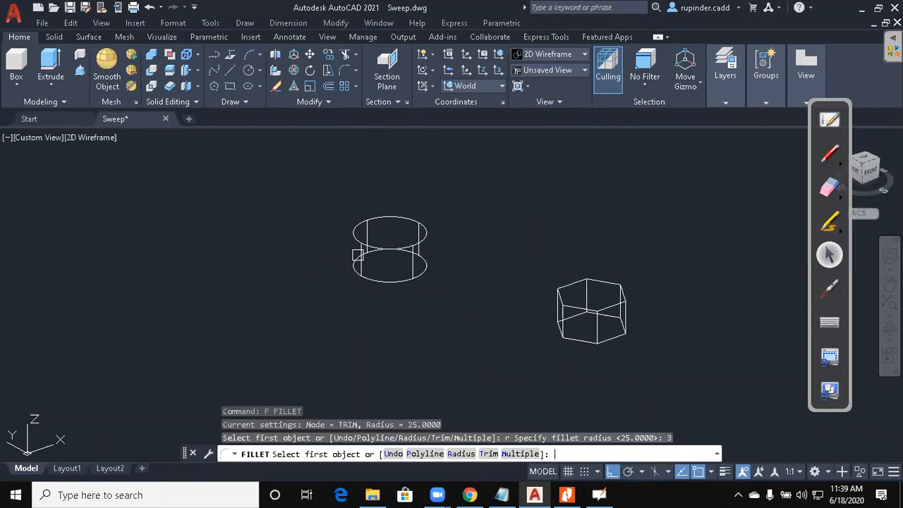
pyautogui.scroll(2, 424, 225)
pyautogui.click(423, 225)
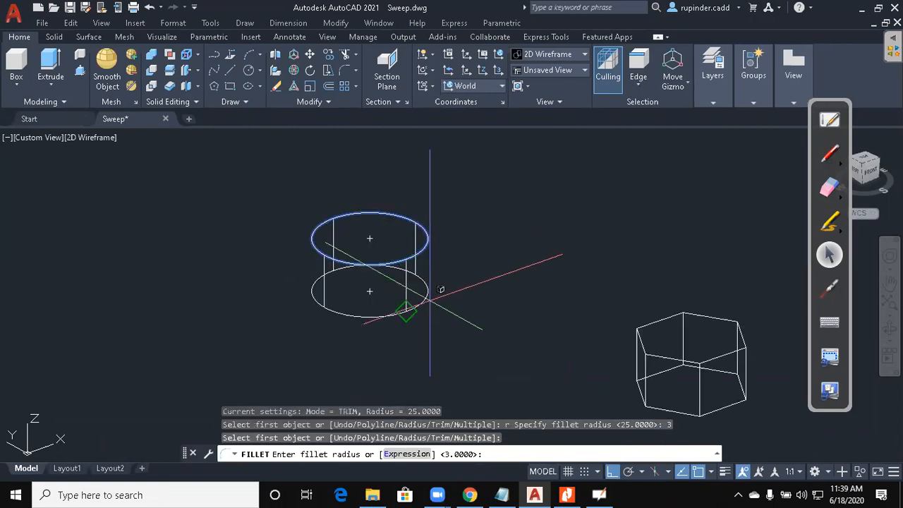
pyautogui.press('Return')
pyautogui.press('Return')
pyautogui.press('Return')
pyautogui.click(423, 303)
pyautogui.press('Return')
pyautogui.press('Return')
pyautogui.press('Escape')
pyautogui.press('Escape')
# Check the filleted cylinder and the hexagonal prism in the Conceptual visual style and return to 2D Wireframe.
pyautogui.write('v')
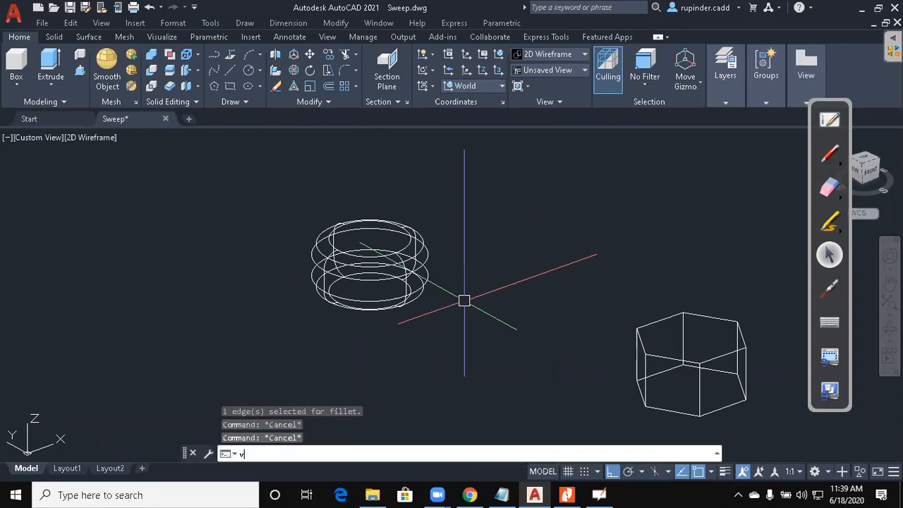
pyautogui.write('s')
pyautogui.press('Return')
pyautogui.write('c')
pyautogui.press('Return')
pyautogui.write('vs')
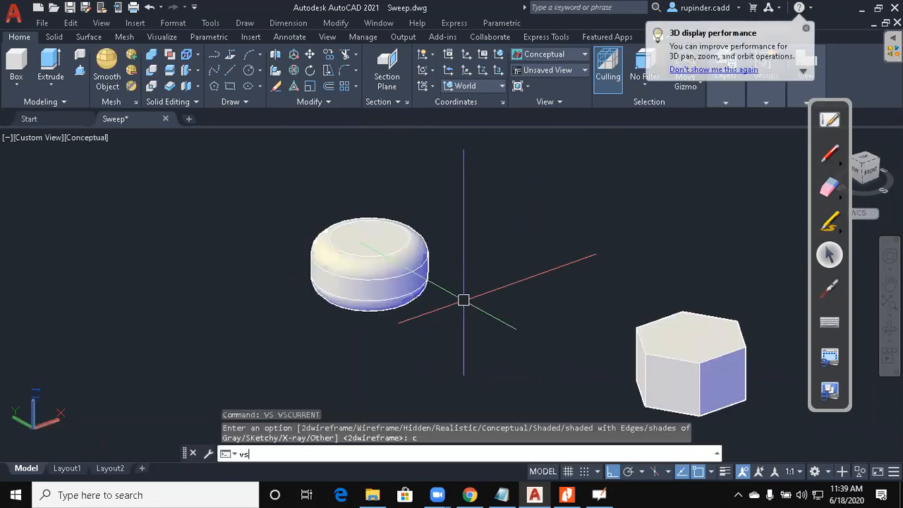
pyautogui.press('Return')
pyautogui.write('2')
pyautogui.press('Return')
pyautogui.press('Escape')
pyautogui.press('Escape')
pyautogui.press('Escape')
# Move the filleted cylinder by its top centre to the midpoint between two opposite corners of the hexagonal prism's top face.
pyautogui.write('m')
pyautogui.press('Return')
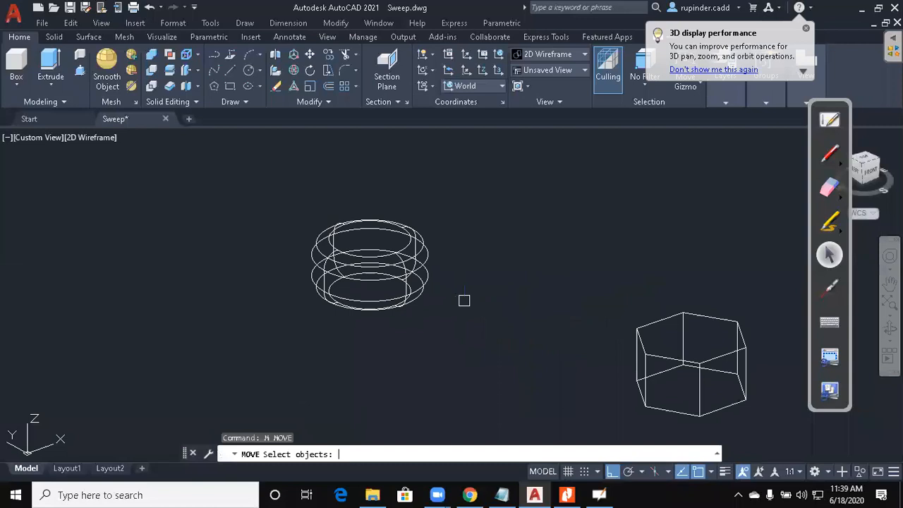
pyautogui.click(449, 353)
pyautogui.click(381, 275)
pyautogui.press('Return')
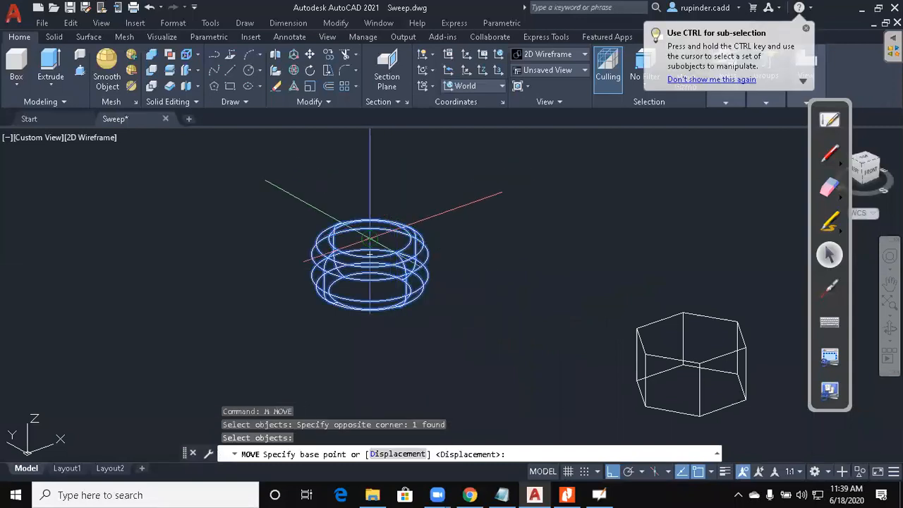
pyautogui.click(370, 254)
pyautogui.moveTo(529, 276); pyautogui.dragTo(494, 244, button='middle')
pyautogui.keyDown('shift'); pyautogui.rightClick(488, 149); pyautogui.keyUp('shift')
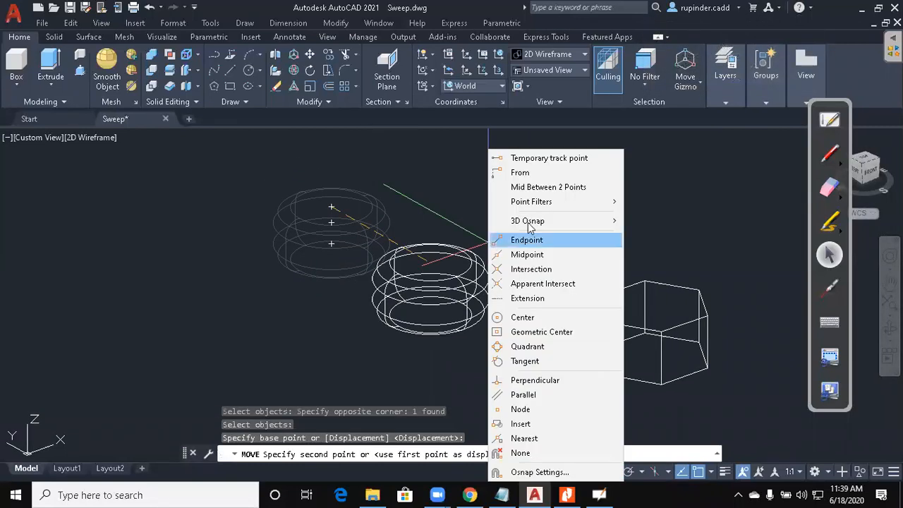
pyautogui.click(537, 187)
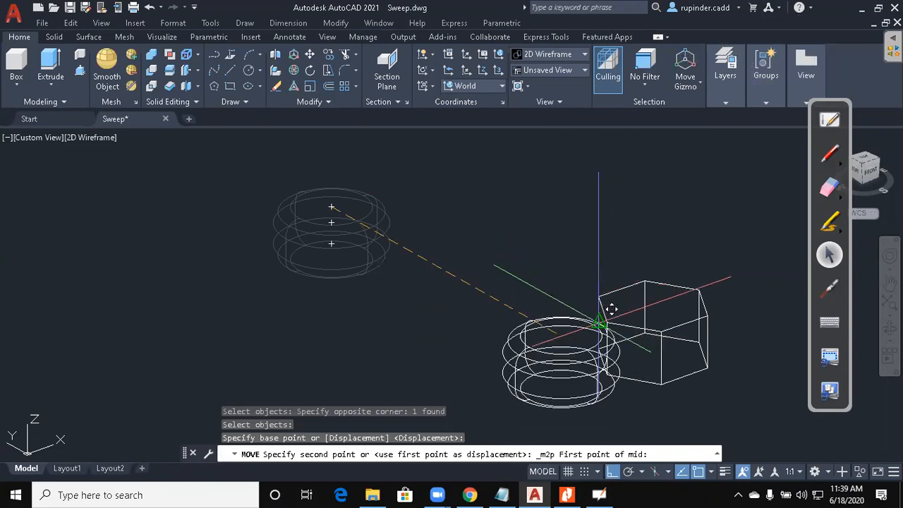
pyautogui.click(619, 306)
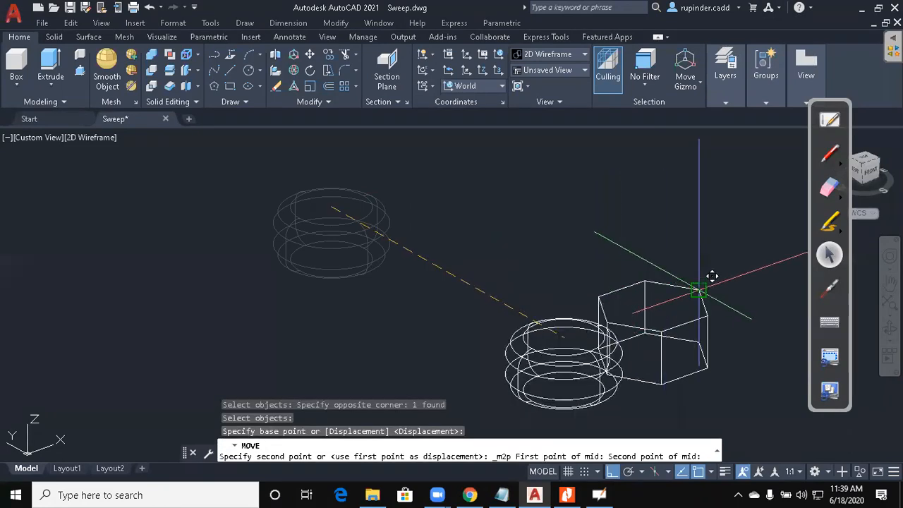
pyautogui.click(700, 291)
# Set the visual style to Conceptual and orbit to view the overlapping cylinder and hexagonal prism.
pyautogui.keyDown('shift'); pyautogui.moveTo(695, 302); pyautogui.dragTo(631, 337, button='middle'); pyautogui.keyUp('shift')
pyautogui.write('con')
pyautogui.press('Return')
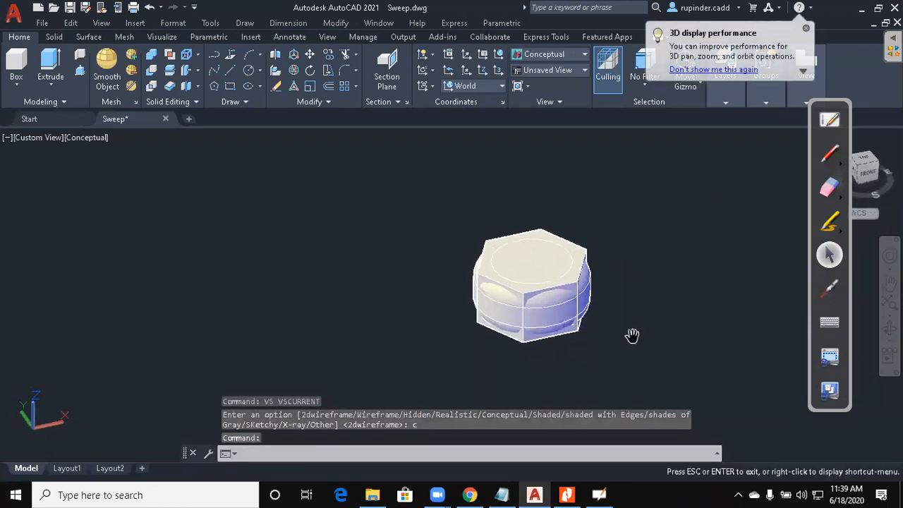
pyautogui.press('Escape')
pyautogui.press('Escape')
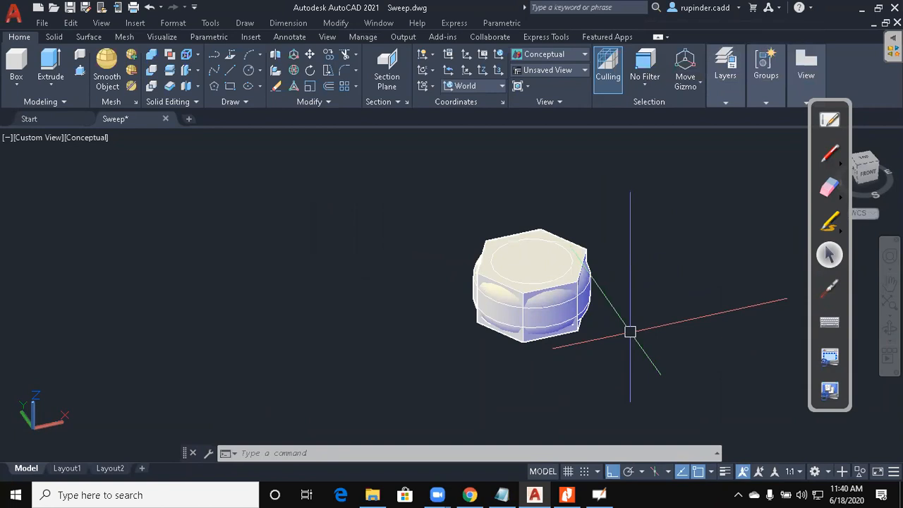
pyautogui.press('Escape')
# Intersect the filleted cylinder with the hexagonal prism to form a nut blank with rounded corners.
pyautogui.write('ln')
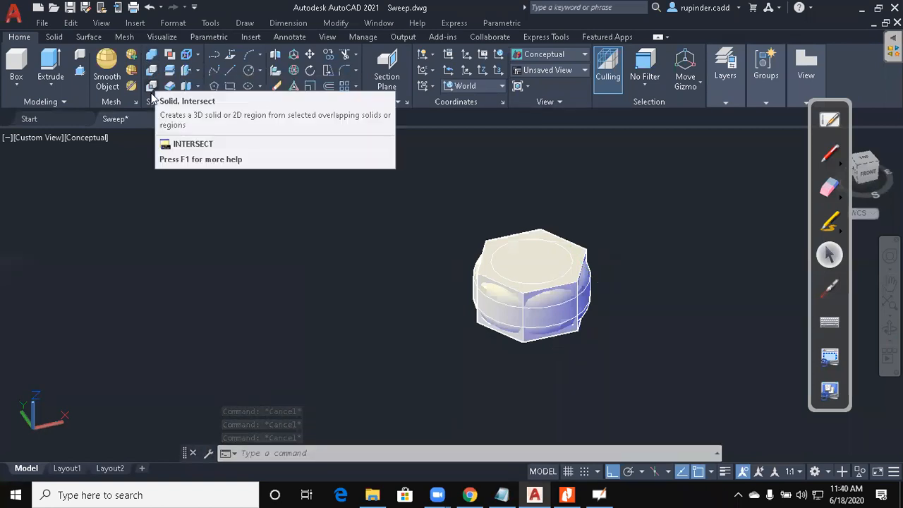
pyautogui.write('in')
pyautogui.press('Return')
pyautogui.click(647, 395)
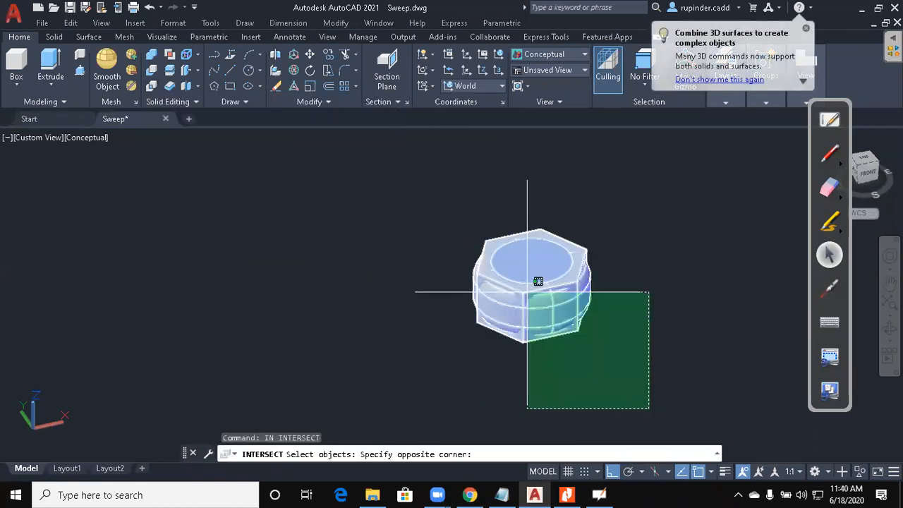
pyautogui.click(477, 238)
pyautogui.keyDown('shift'); pyautogui.moveTo(476, 235); pyautogui.dragTo(537, 326, button='middle'); pyautogui.keyUp('shift')
# Return to the SW Isometric view showing the elbows, the flange sketch and the swept profiles.
pyautogui.scroll(-8, 457, 306)
pyautogui.scroll(-9, 538, 326)
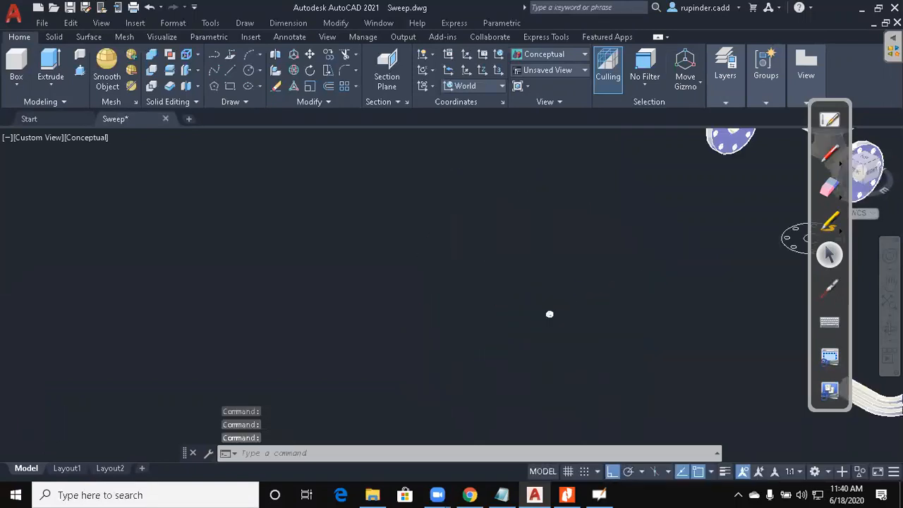
pyautogui.moveTo(666, 365); pyautogui.dragTo(552, 376, button='middle')
pyautogui.moveTo(430, 329); pyautogui.dragTo(320, 345, button='middle')
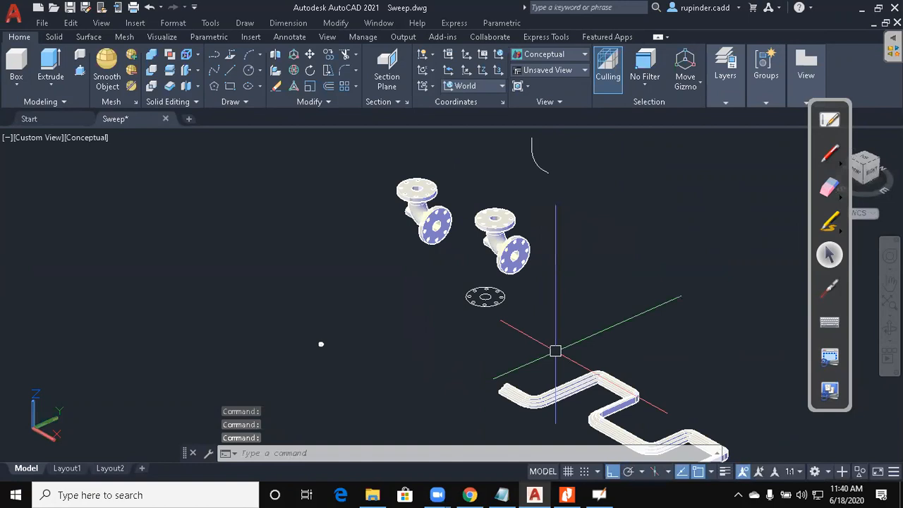
pyautogui.hotkey('alt', 'v')
pyautogui.press('3')
pyautogui.press('s')
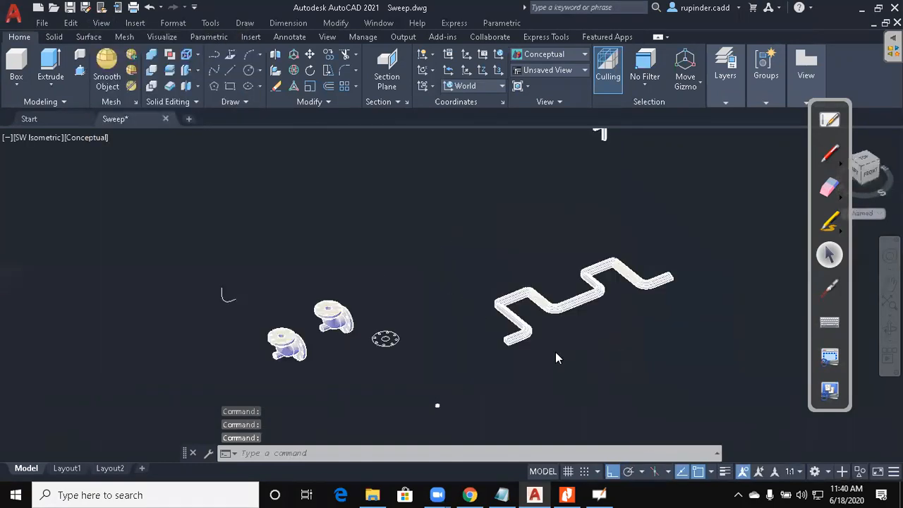